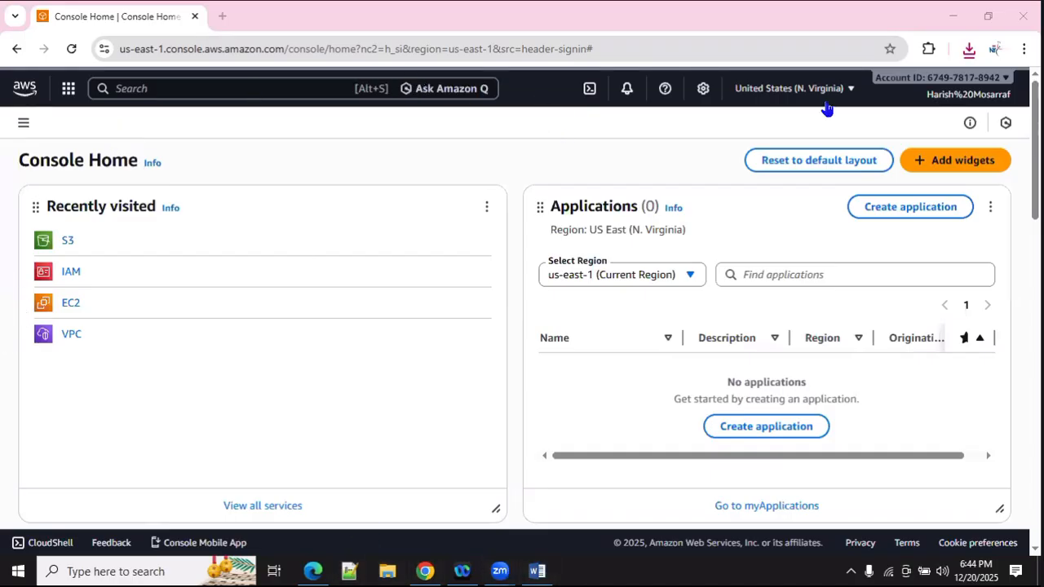
Step: Open Aurora and RDS from the Database category of the All services list
left_click(262, 506)
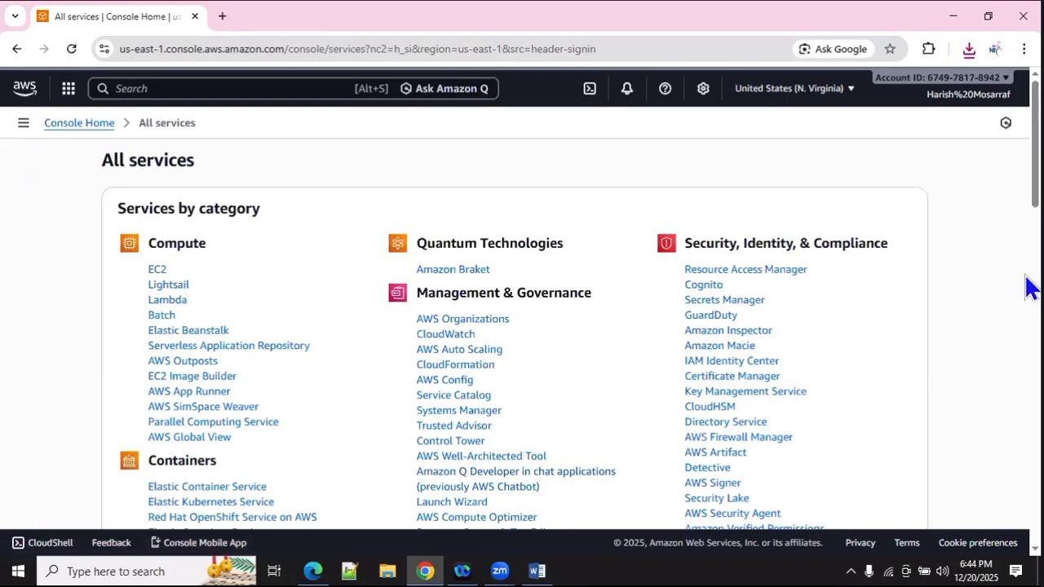
scroll(365, 408, "down", 4)
scroll(299, 422, "down", 1)
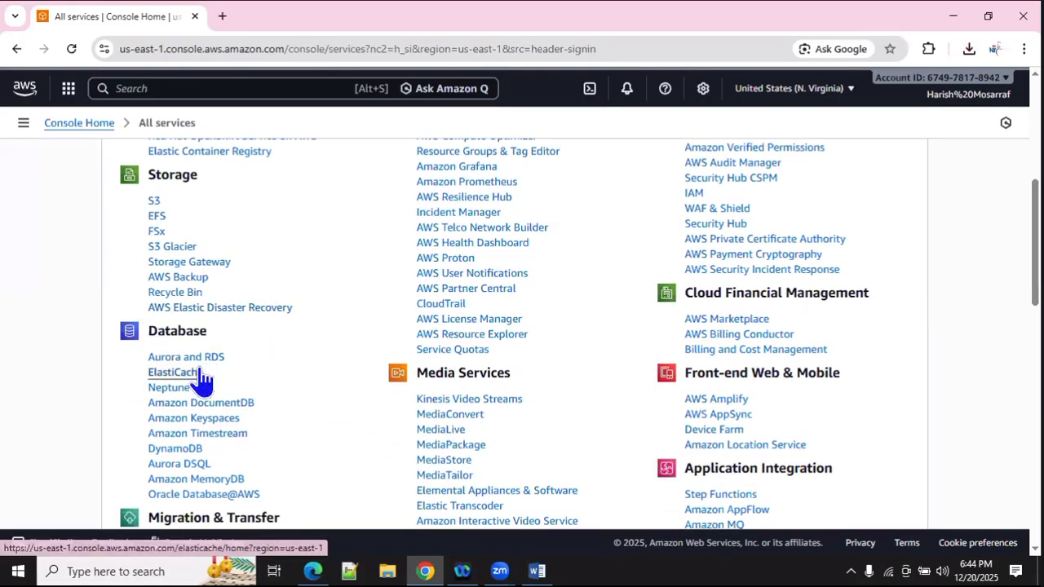
scroll(200, 379, "down", 1)
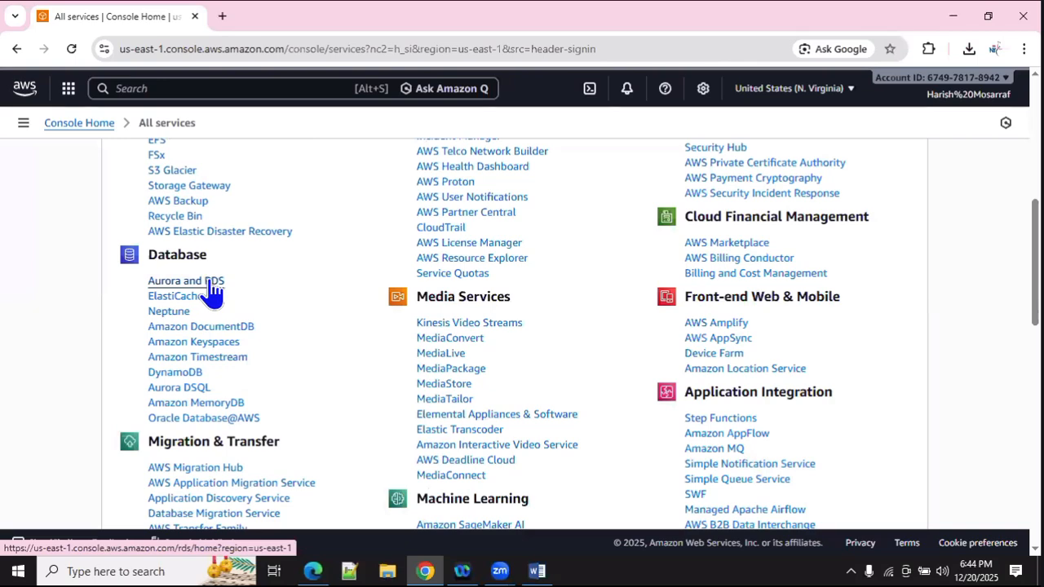
left_click(210, 282)
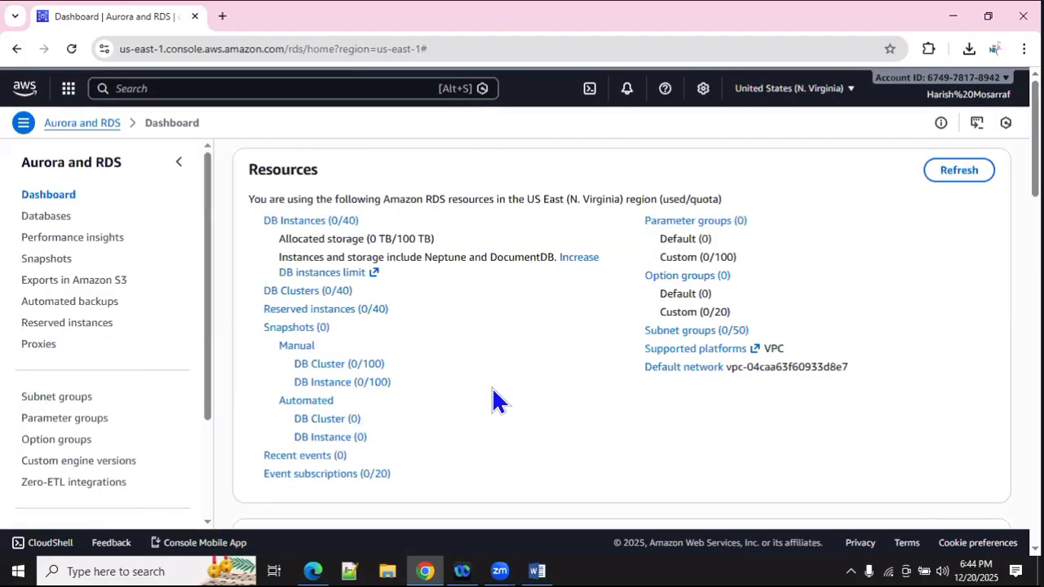
left_click(537, 569)
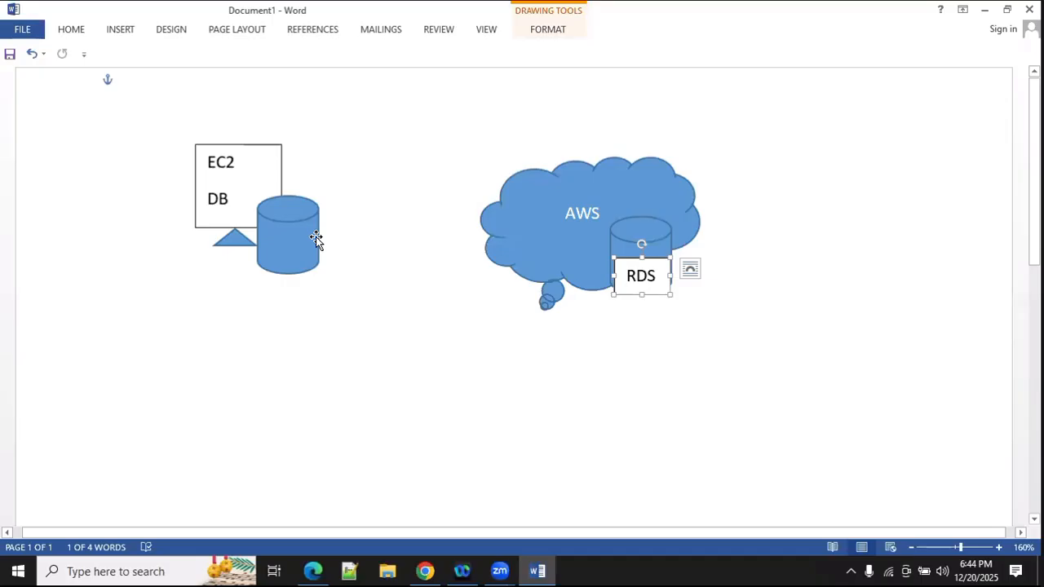
left_click(425, 571)
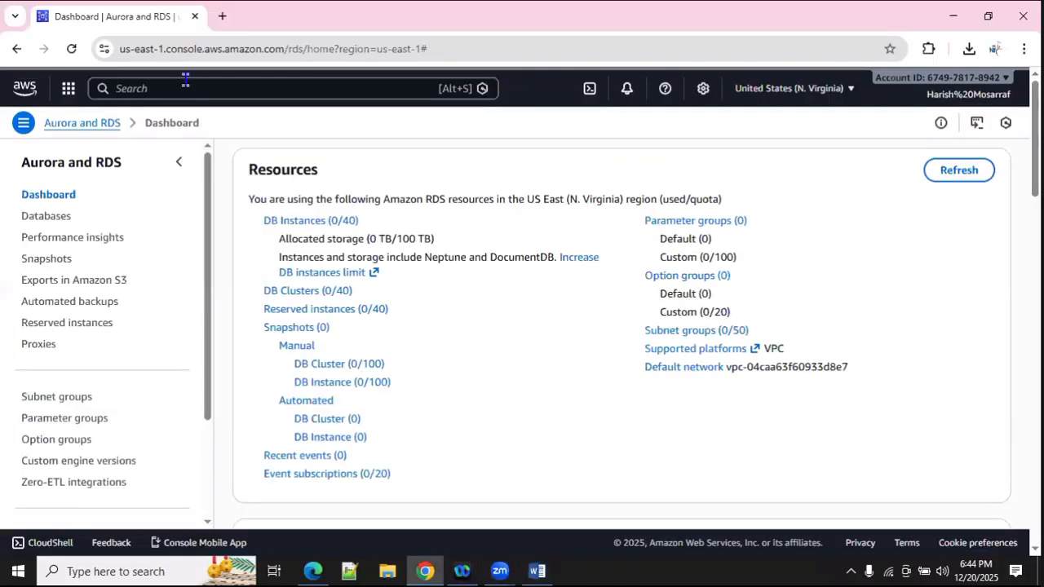
left_click(185, 79)
Step: Open EC2, switch to the Asia Pacific (Hyderabad) region, and start launching an instance
type("ec2")
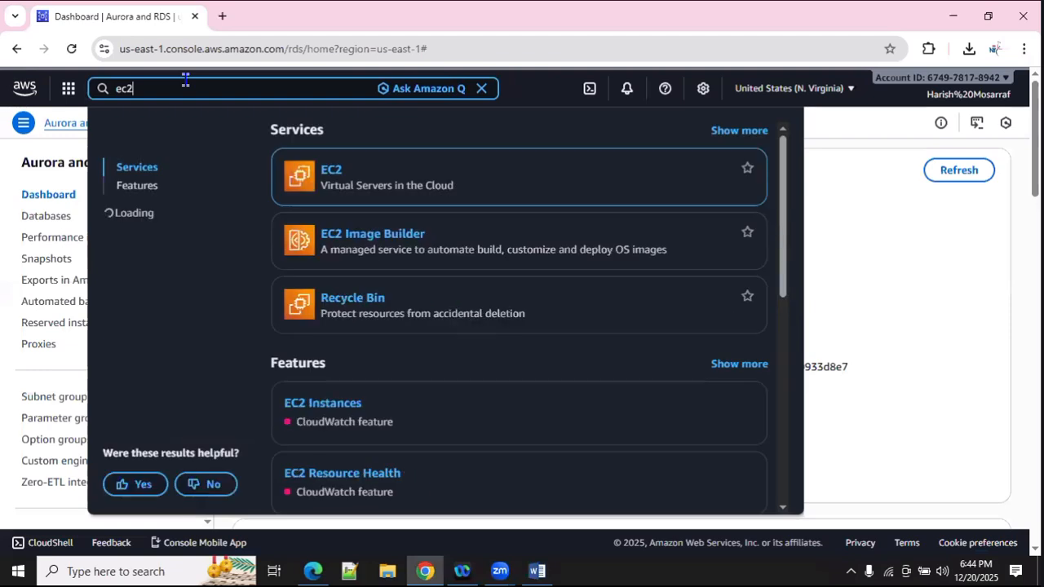
left_click(327, 180)
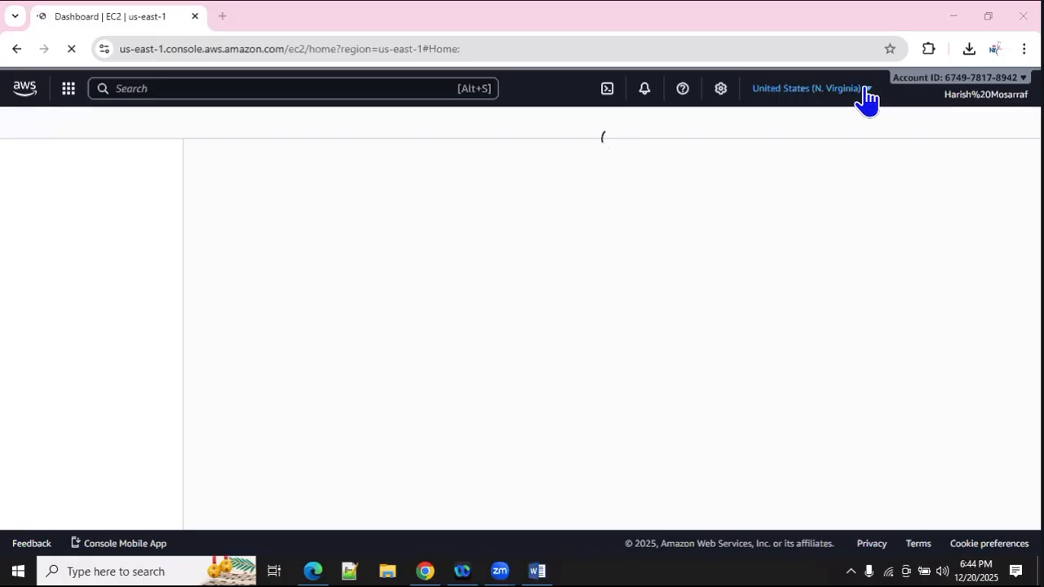
left_click(858, 88)
left_click(676, 265)
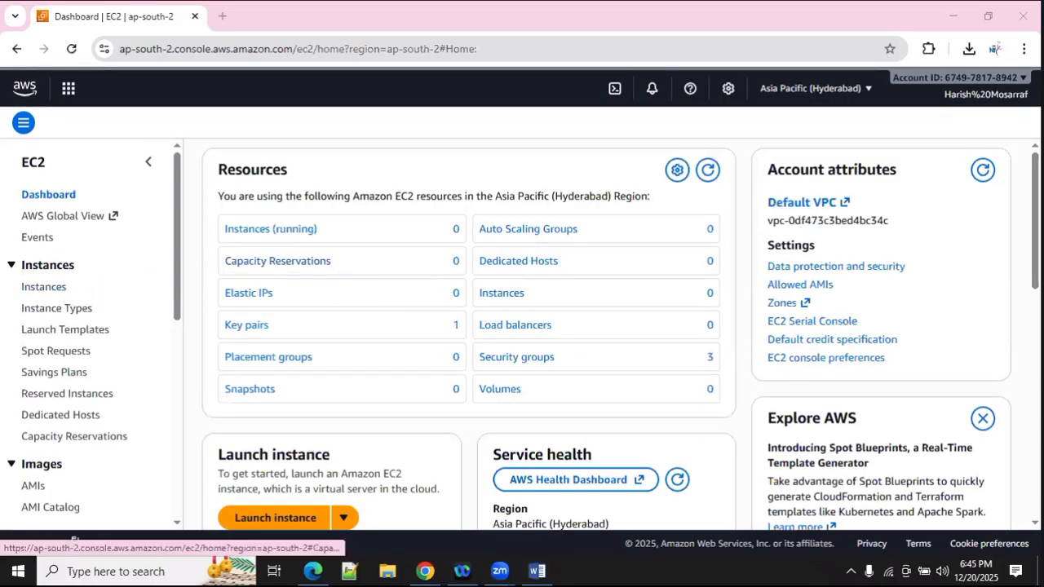
left_click(275, 524)
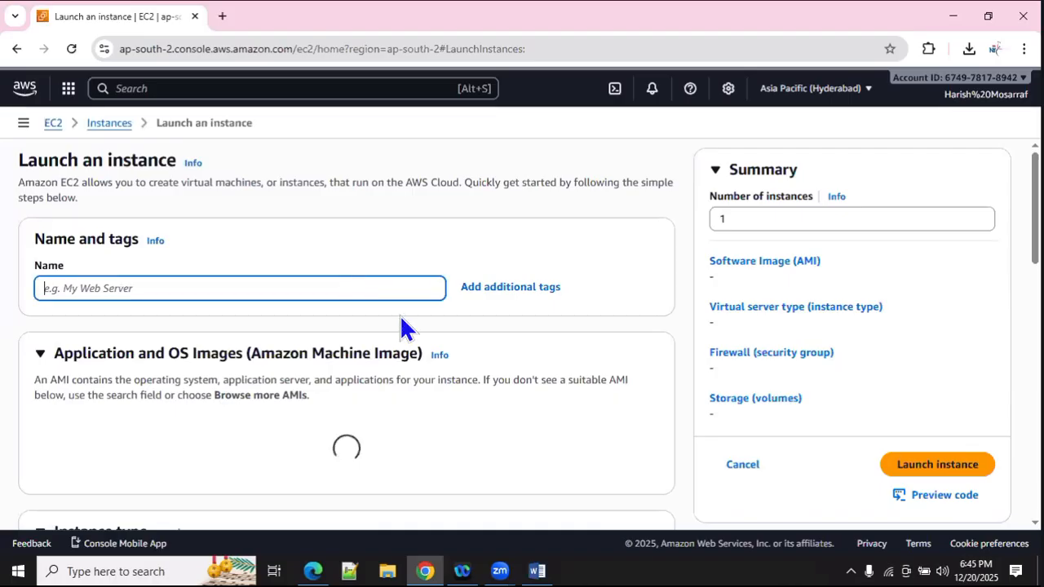
Step: Name the new instance DB_Server
type("DB")
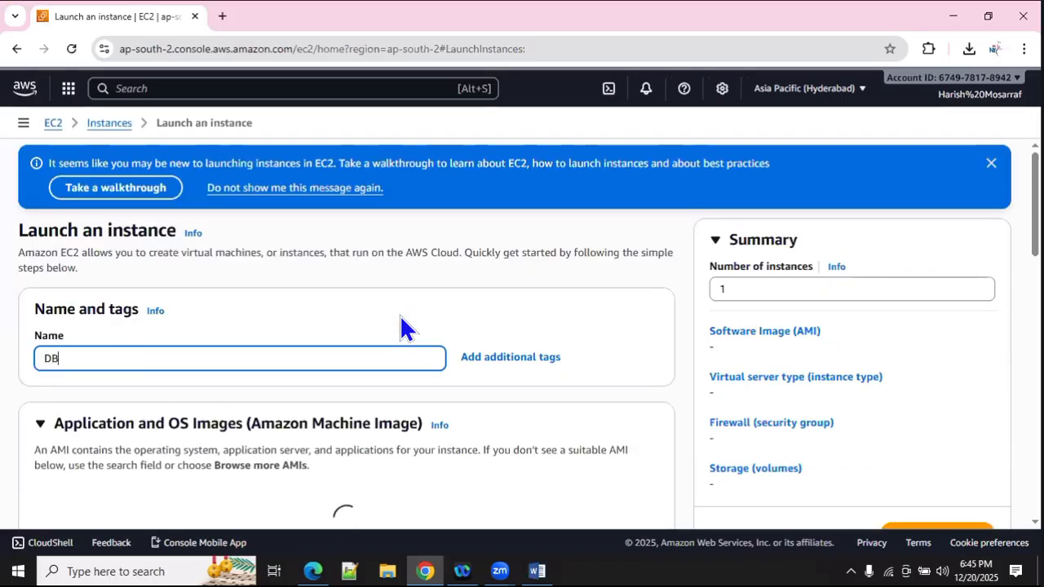
type("_Serve")
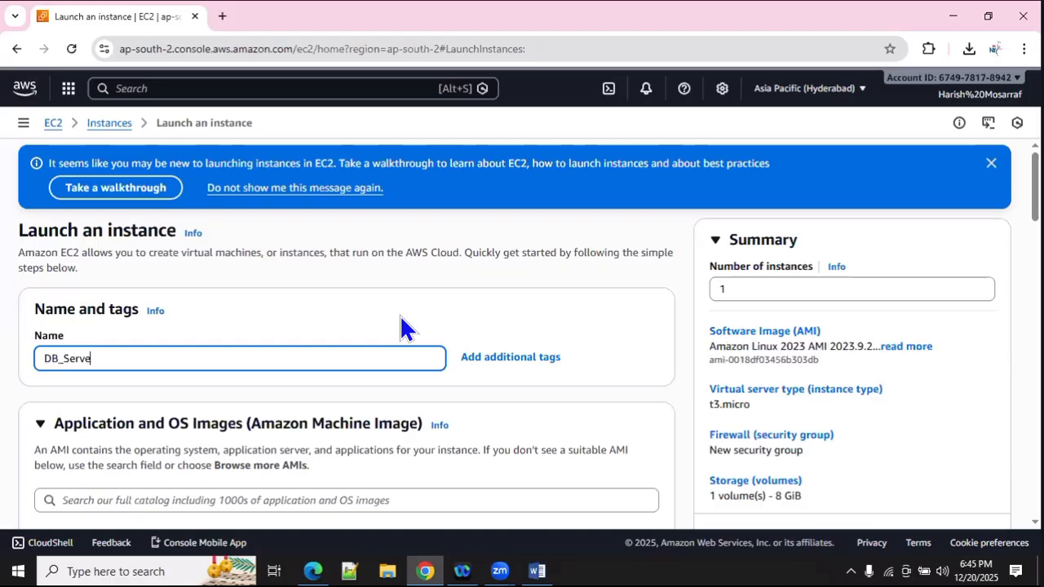
type("r")
key("BackSpace")
type("r")
left_click(552, 321)
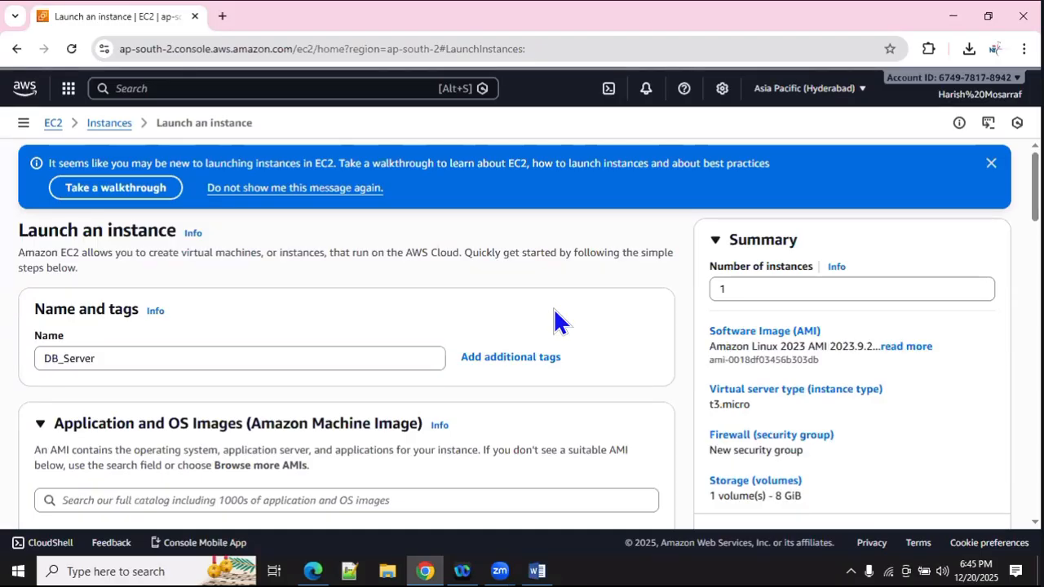
Step: Open the Key pair name dropdown in the Key pair (login) section
scroll(552, 322, "down", 2)
scroll(488, 349, "down", 2)
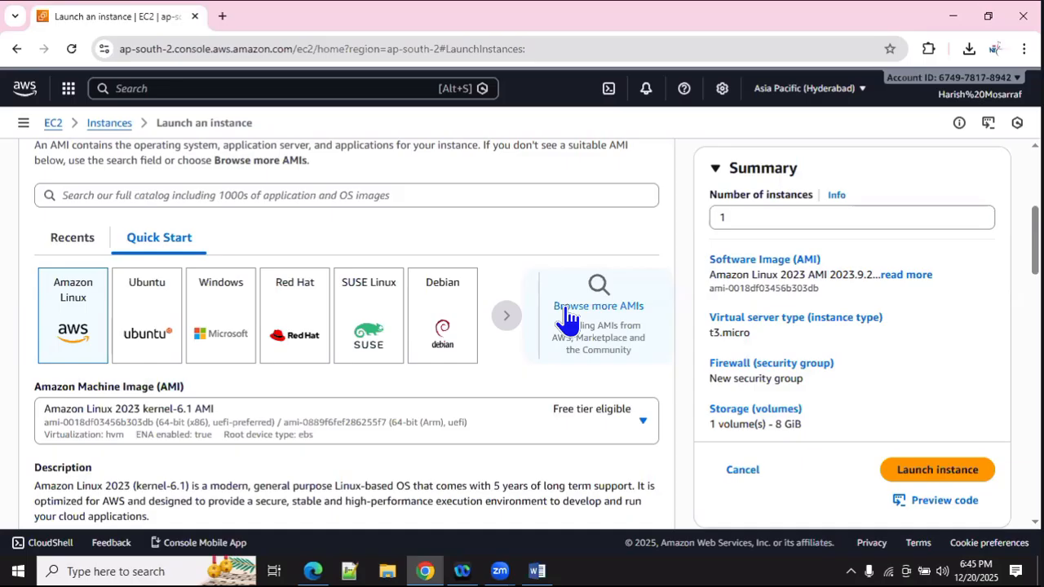
scroll(225, 278, "down", 6)
scroll(230, 281, "down", 3)
left_click(354, 278)
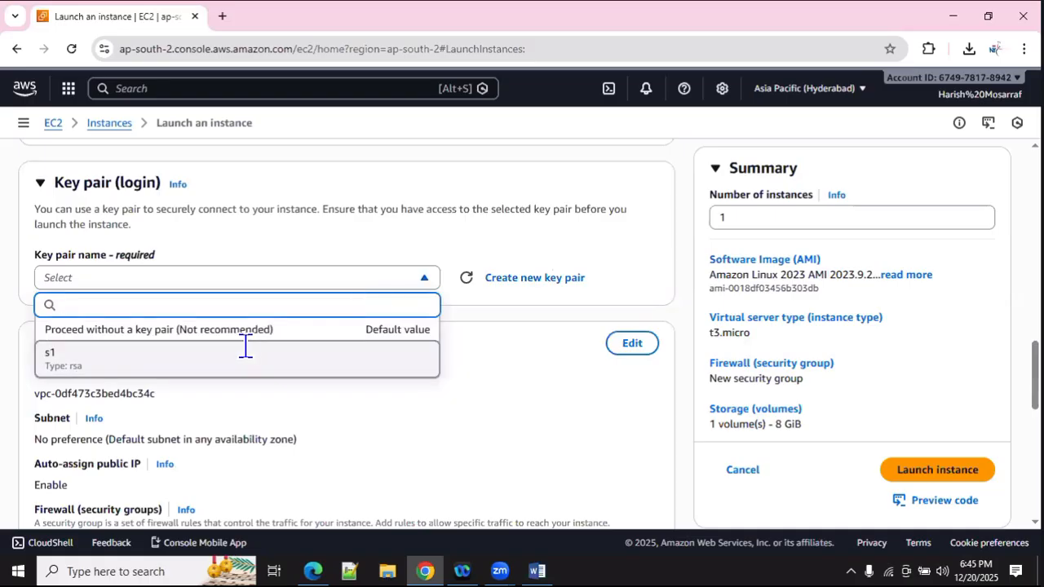
Step: Create an RSA .pem key pair named RDS_Key for the instance
left_click(503, 281)
left_click(499, 279)
left_click(506, 233)
type("R")
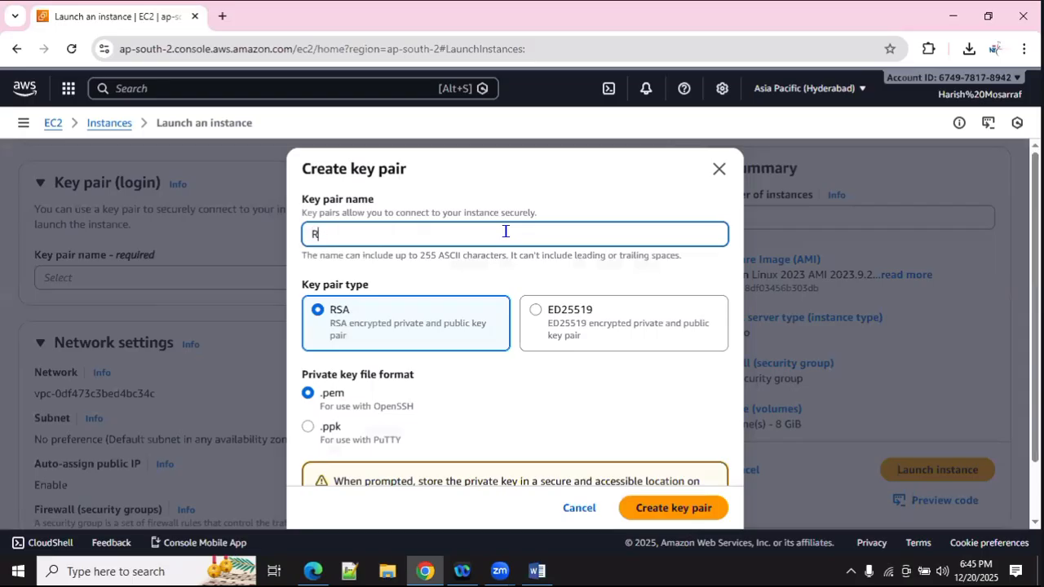
type("DS_Key")
scroll(385, 354, "down", 2)
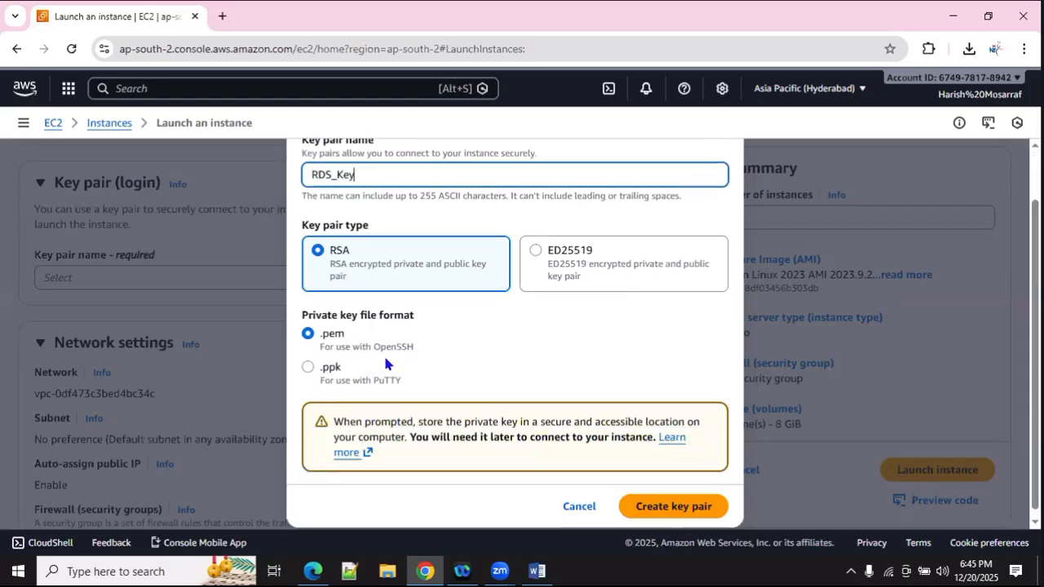
left_click(653, 503)
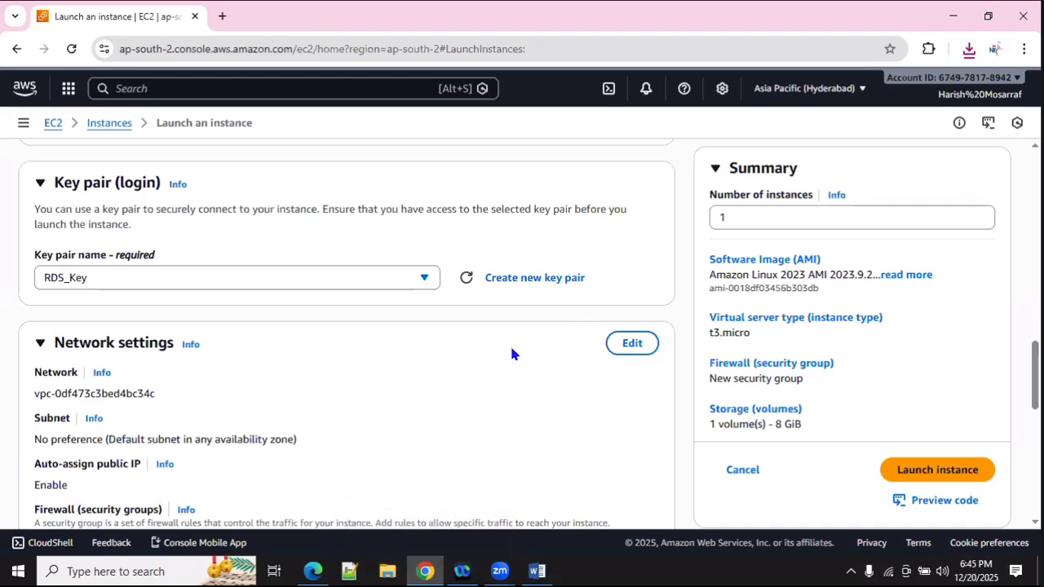
Step: Edit the network settings and rename the new security group to RDS_SG
scroll(499, 356, "down", 3)
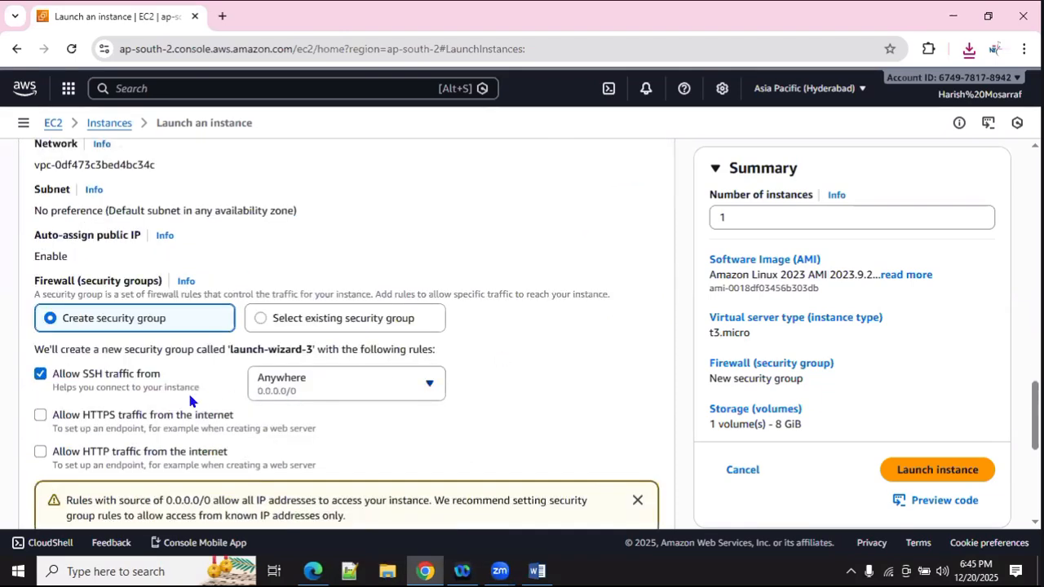
scroll(134, 397, "down", 1)
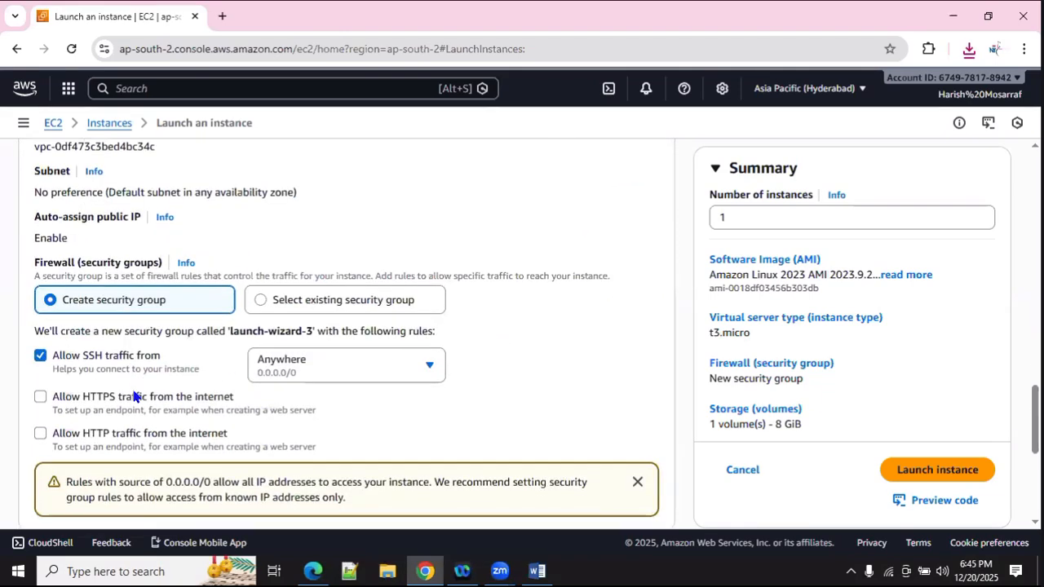
scroll(135, 396, "down", 1)
scroll(317, 236, "up", 2)
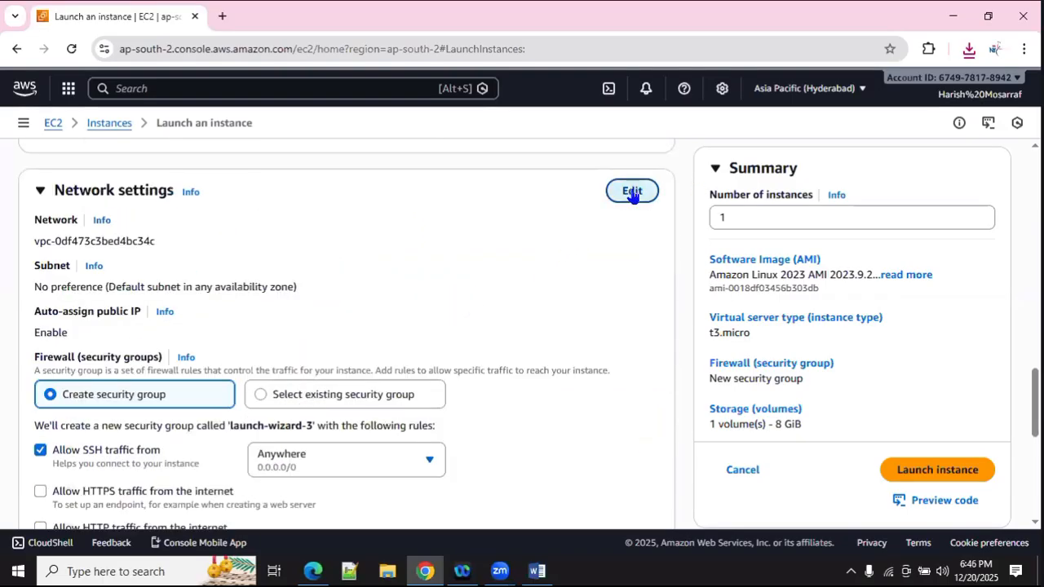
left_click(633, 193)
scroll(225, 313, "down", 2)
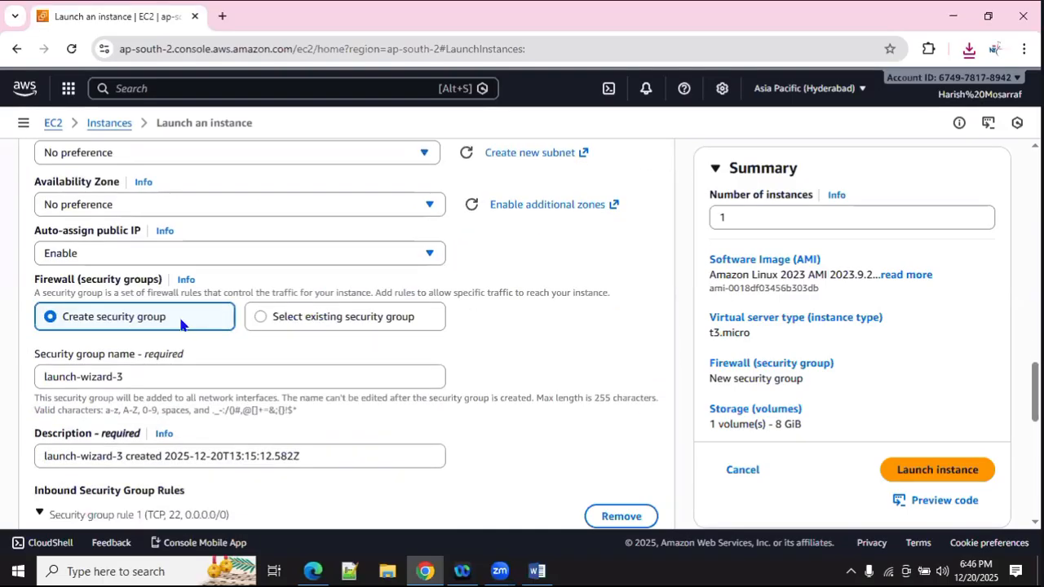
left_click_drag(123, 377, 5, 428)
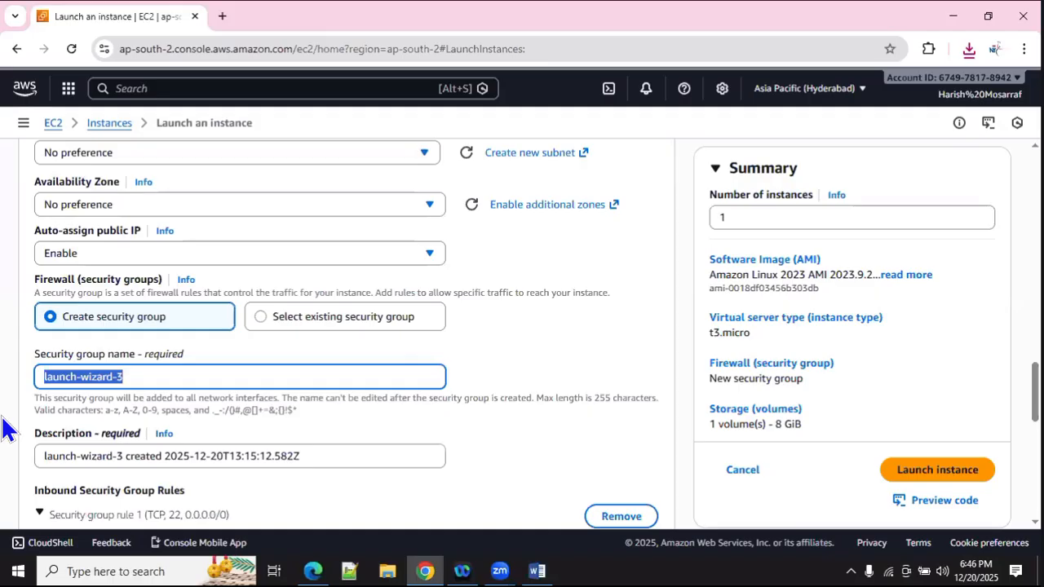
type("RDS_SG")
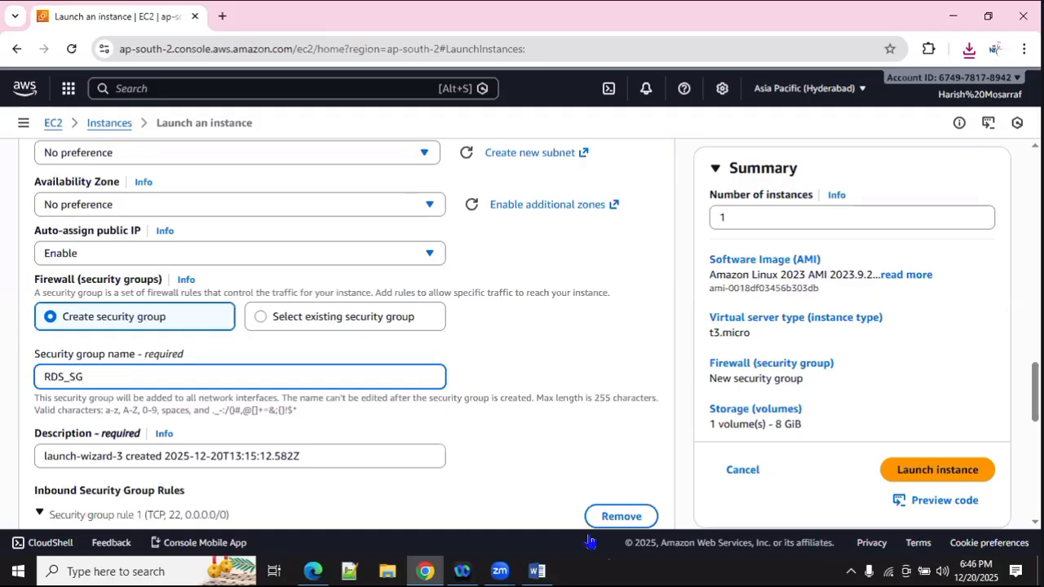
Step: Add a second inbound rule allowing All traffic from Anywhere (0.0.0.0/0)
scroll(235, 342, "down", 4)
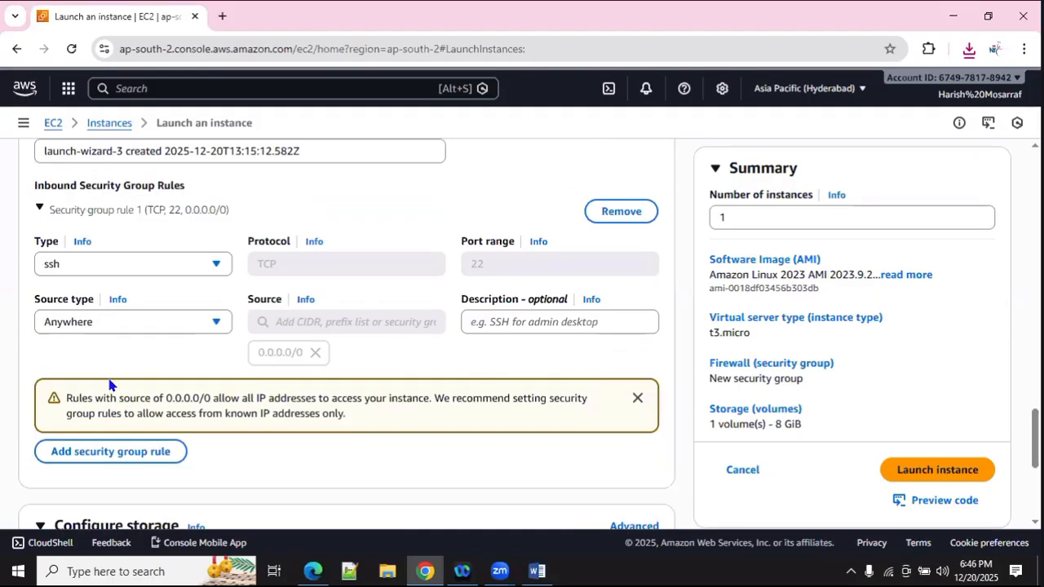
left_click(110, 454)
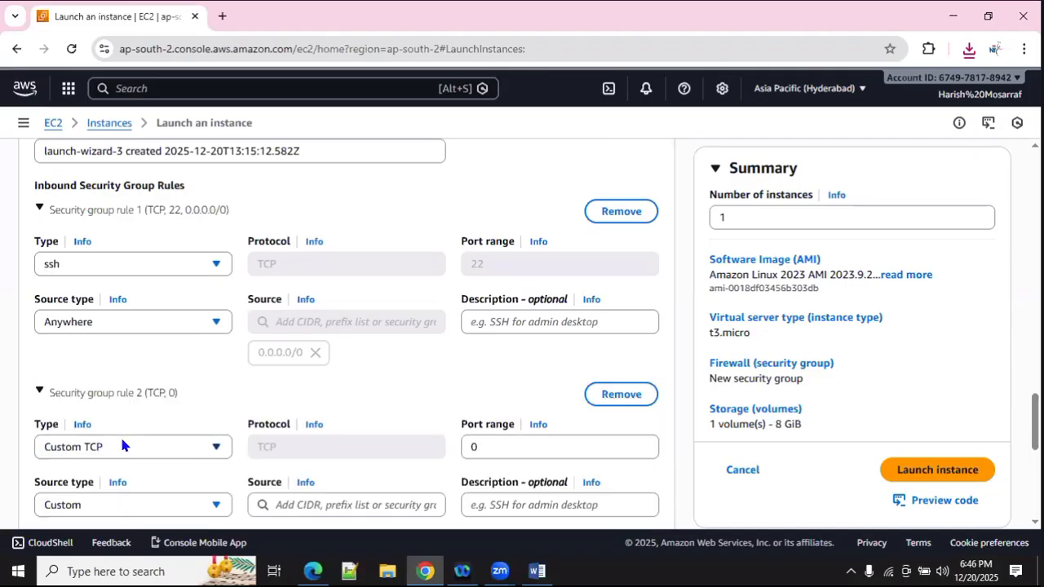
left_click(121, 444)
left_click(130, 397)
scroll(314, 454, "down", 2)
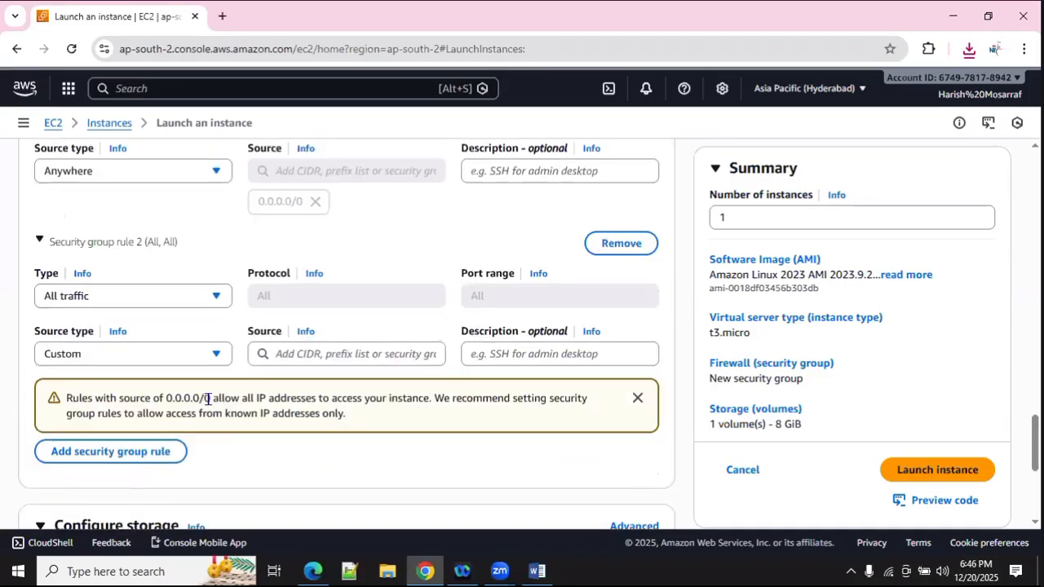
left_click(165, 352)
left_click(154, 379)
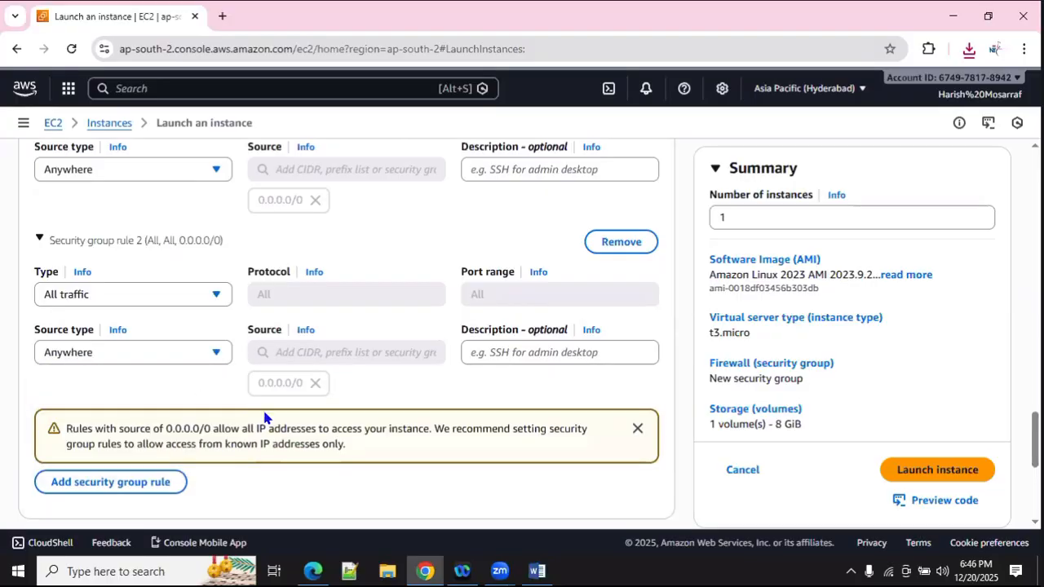
scroll(342, 413, "down", 5)
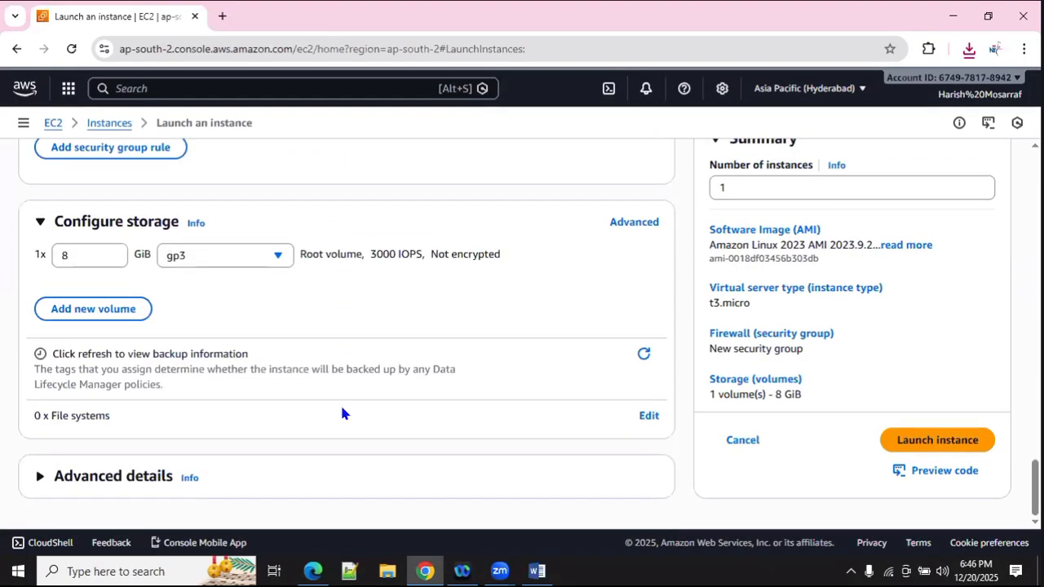
Step: Launch the instance, then refresh the Instances list and select DB_Server
left_click(936, 442)
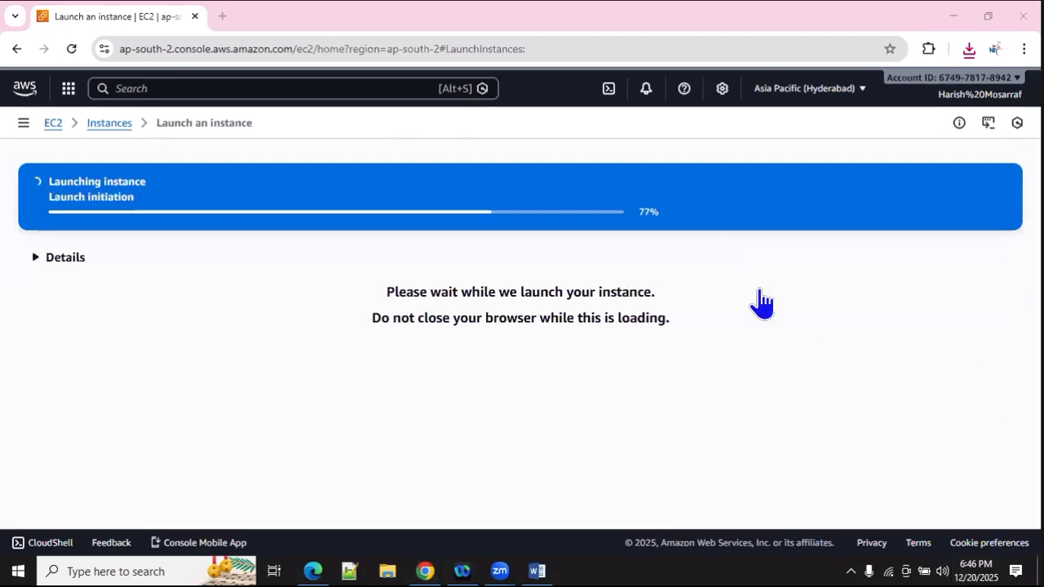
scroll(891, 349, "down", 4)
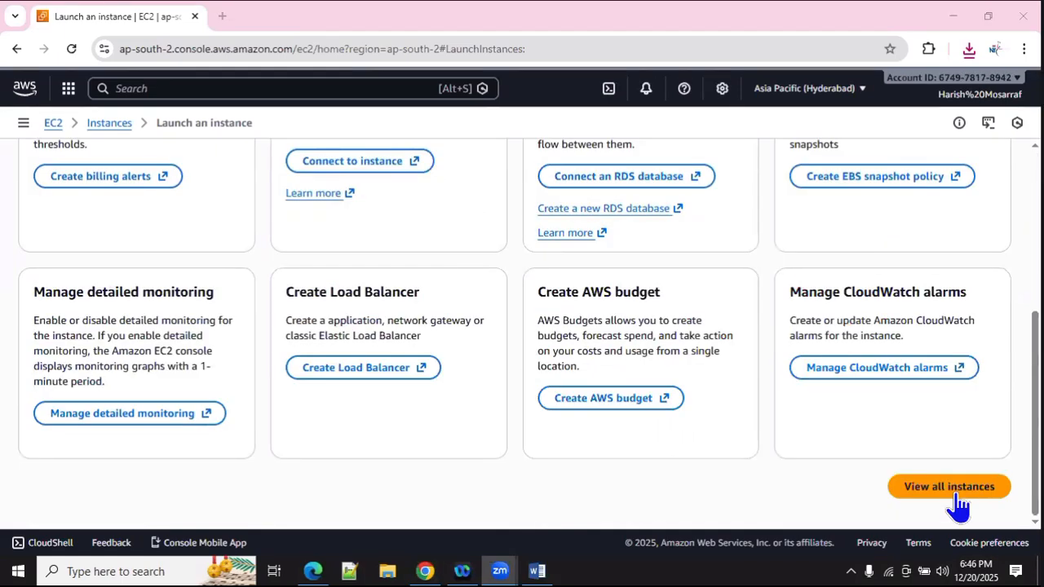
left_click(908, 497)
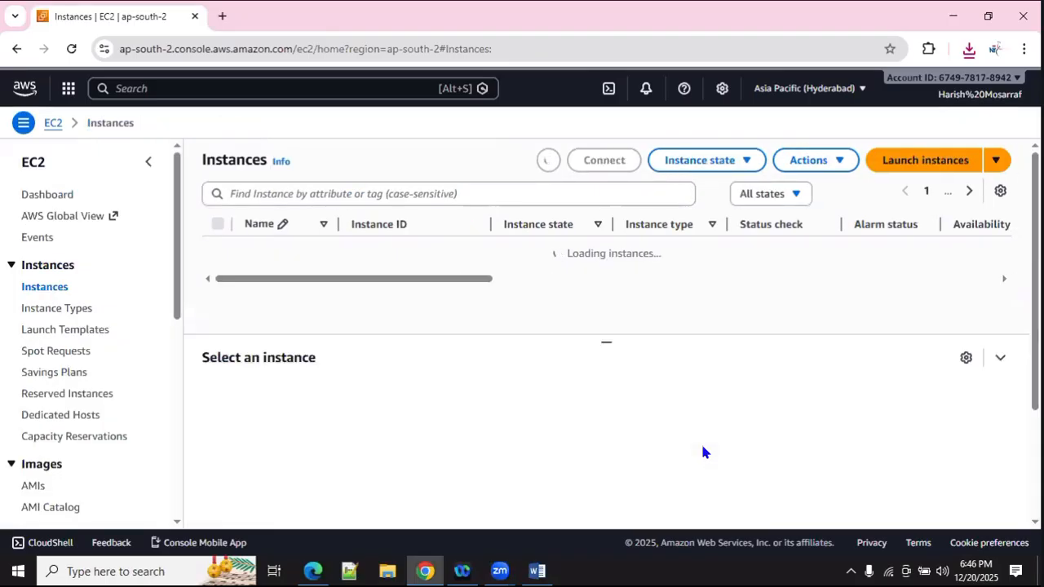
left_click(548, 154)
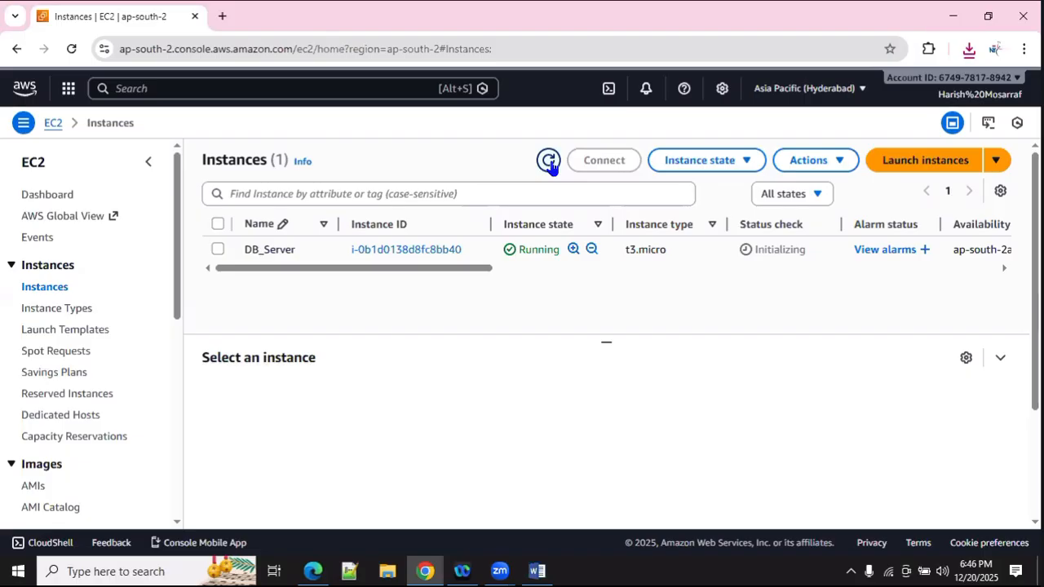
left_click(550, 163)
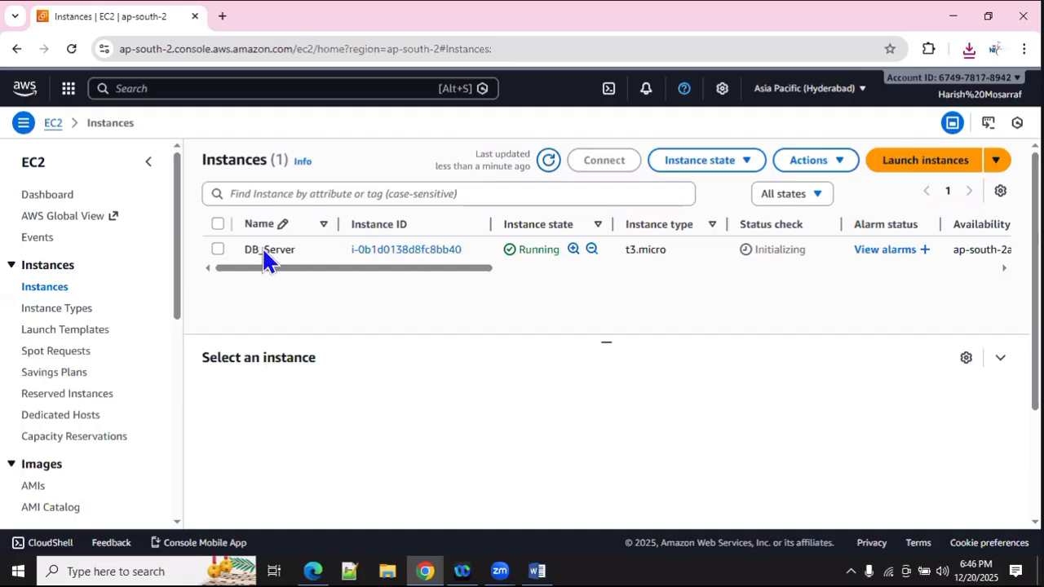
left_click(218, 250)
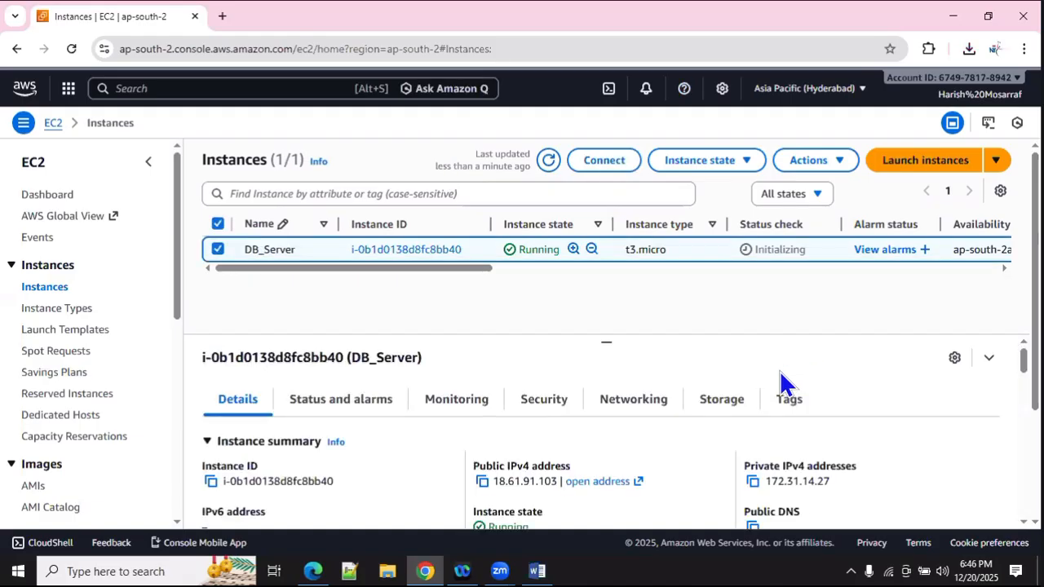
Step: Connect to DB_Server through EC2 Instance Connect as ec2-user and close the info panel
left_click(613, 162)
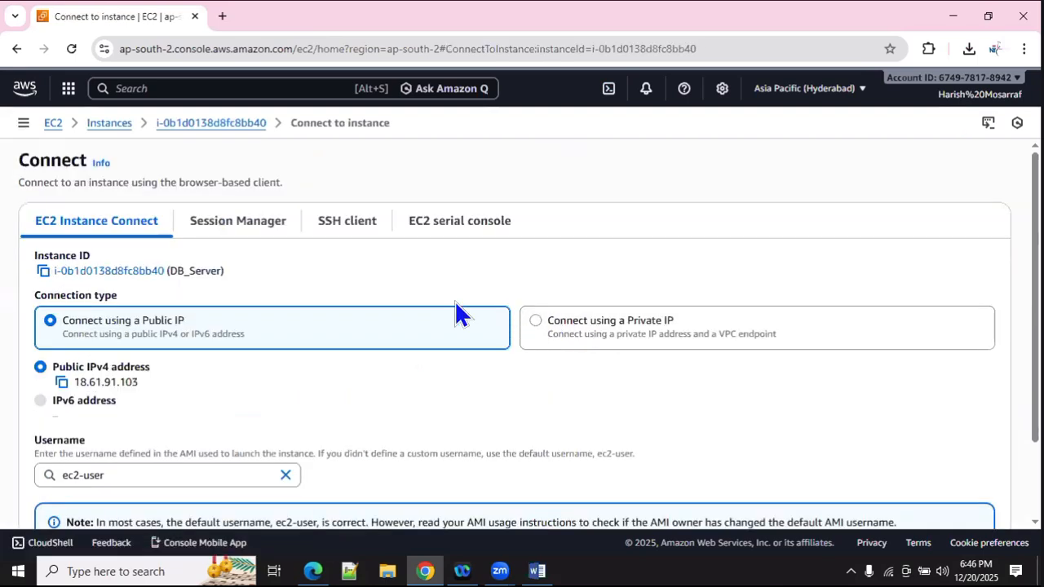
scroll(454, 309, "down", 2)
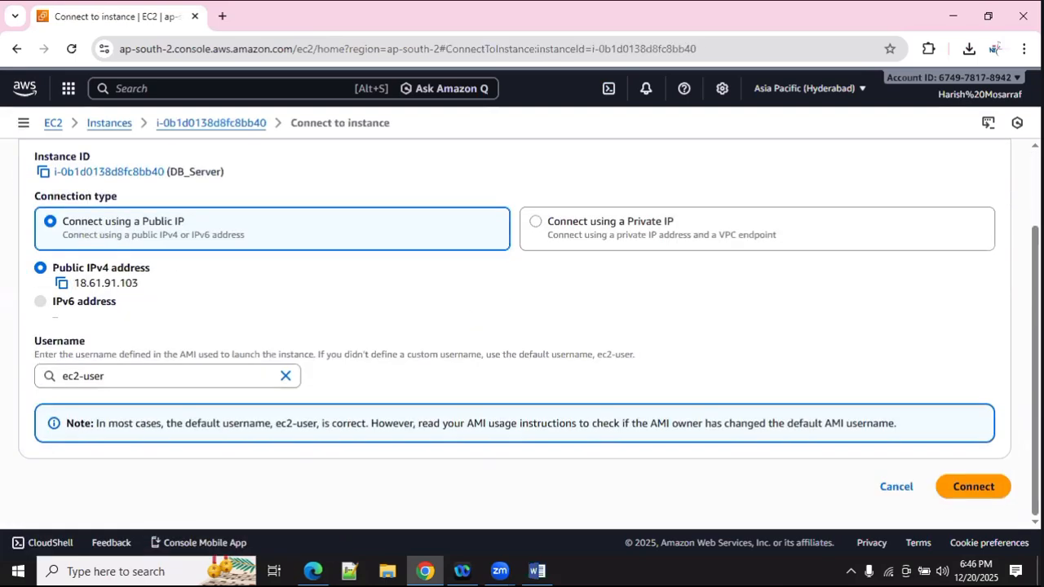
left_click(984, 494)
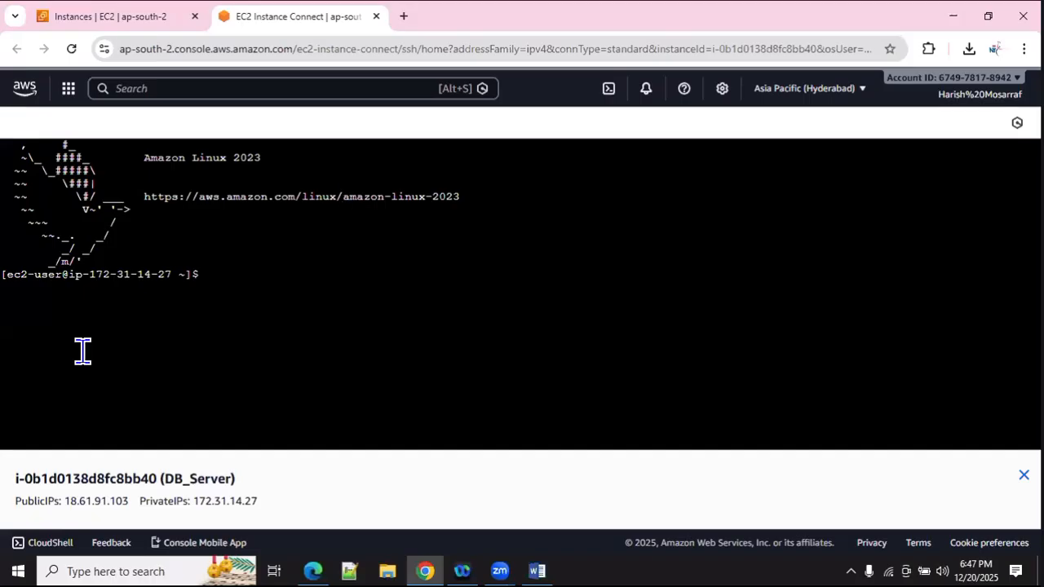
left_click(1024, 474)
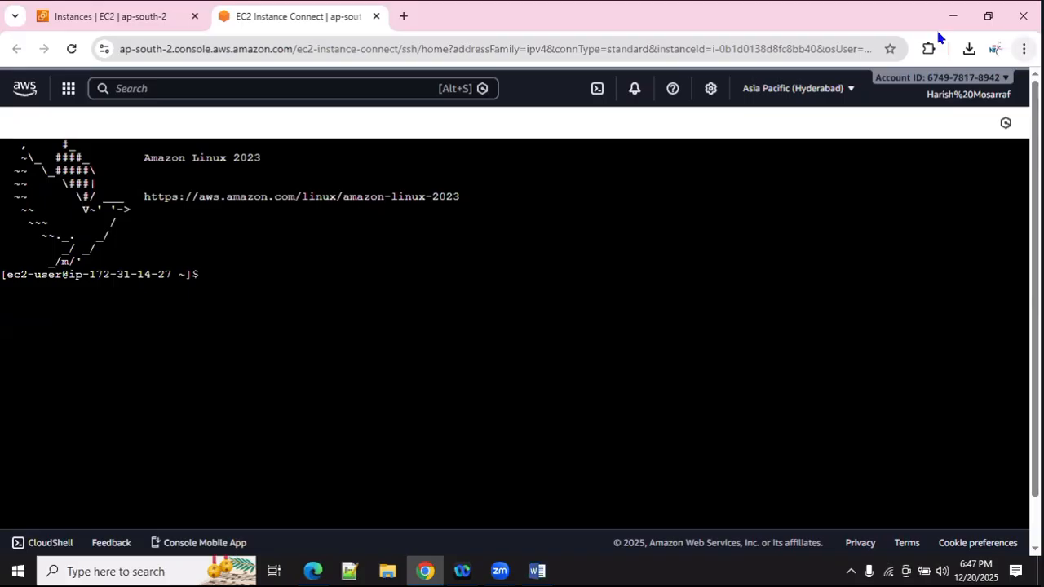
Step: Zoom the Chrome page to 125% so the terminal is readable
left_click(1024, 48)
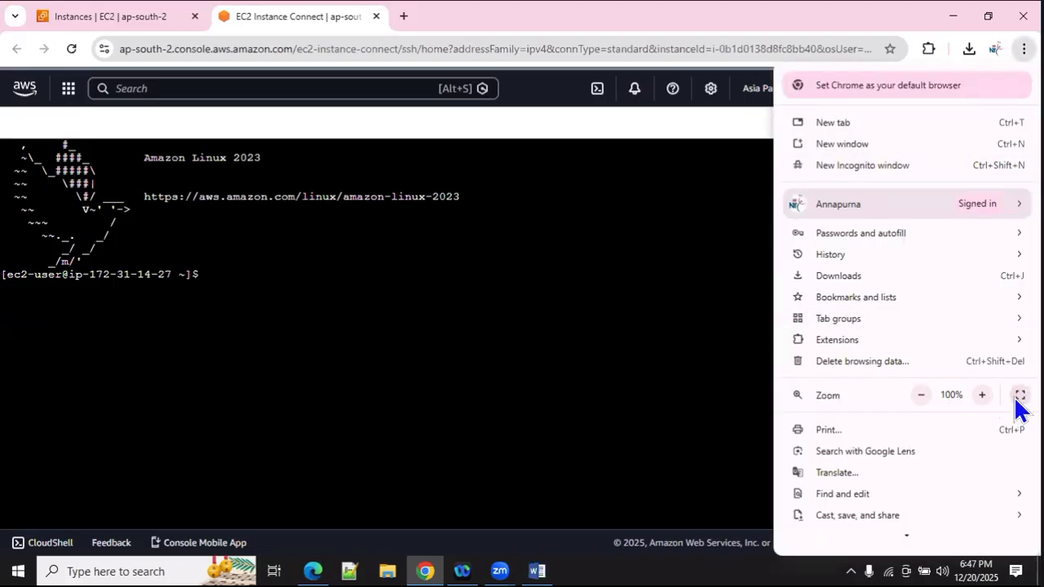
left_click(982, 394)
left_click(982, 395)
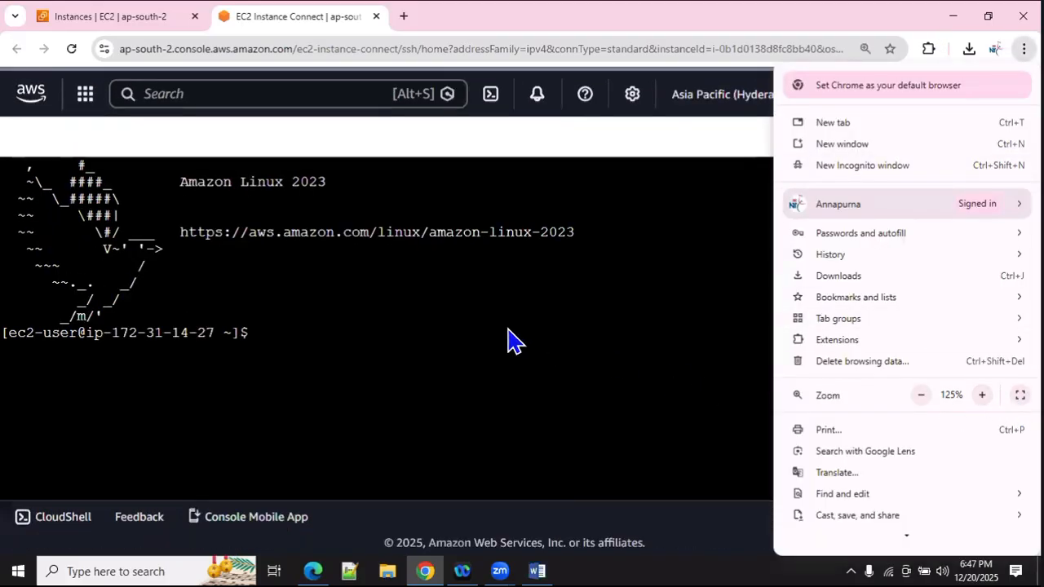
left_click(482, 318)
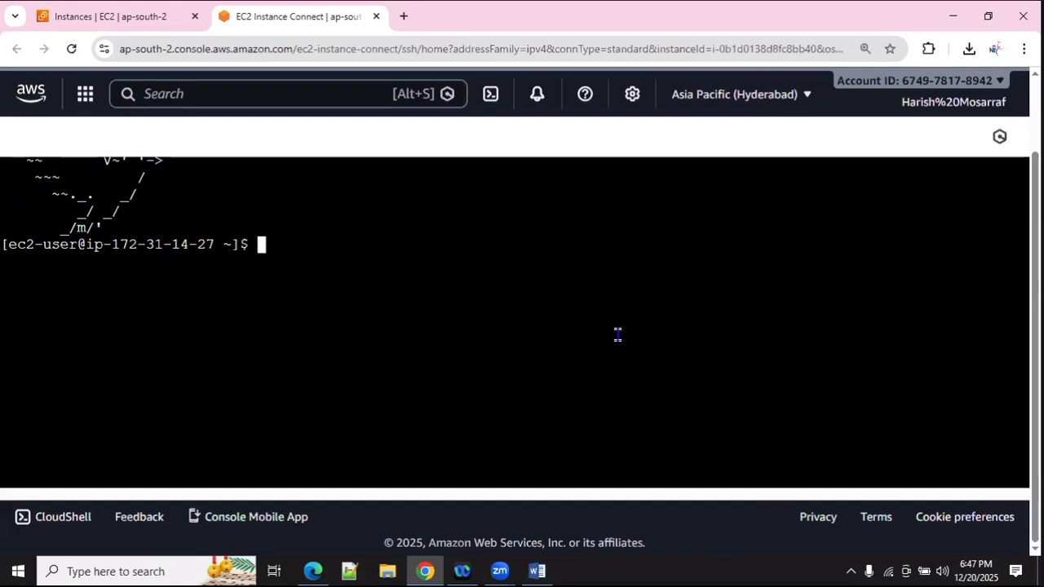
Step: Open RDS_LAB.txt from recent downloads in Notepad
left_click(969, 49)
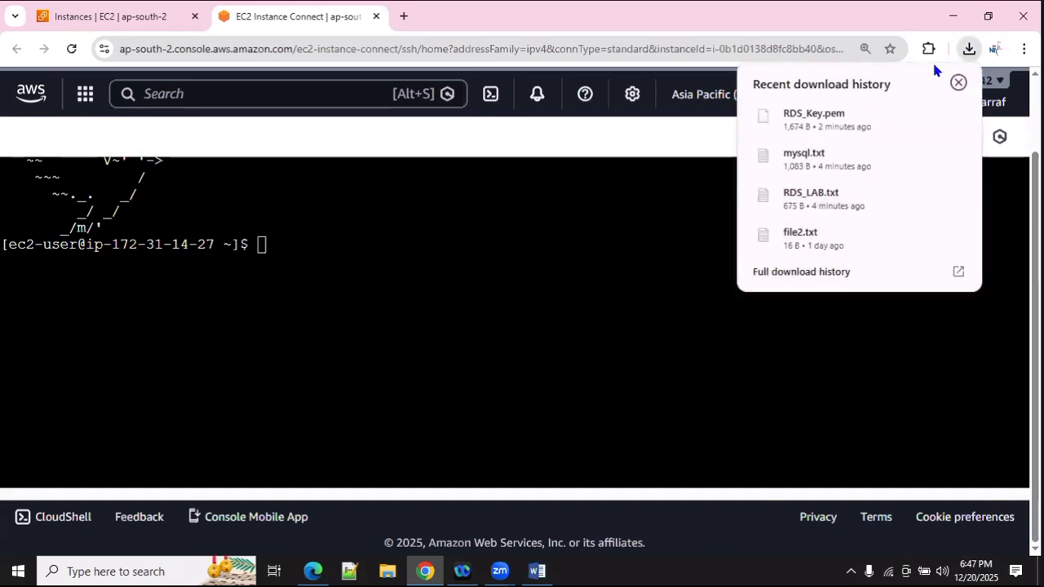
left_click(794, 195)
left_click_drag(594, 310, 603, 183)
Step: Maximize the notes, review the yum install, yum update and systemctl start mariadb lines, then return to Chrome
left_click(850, 171)
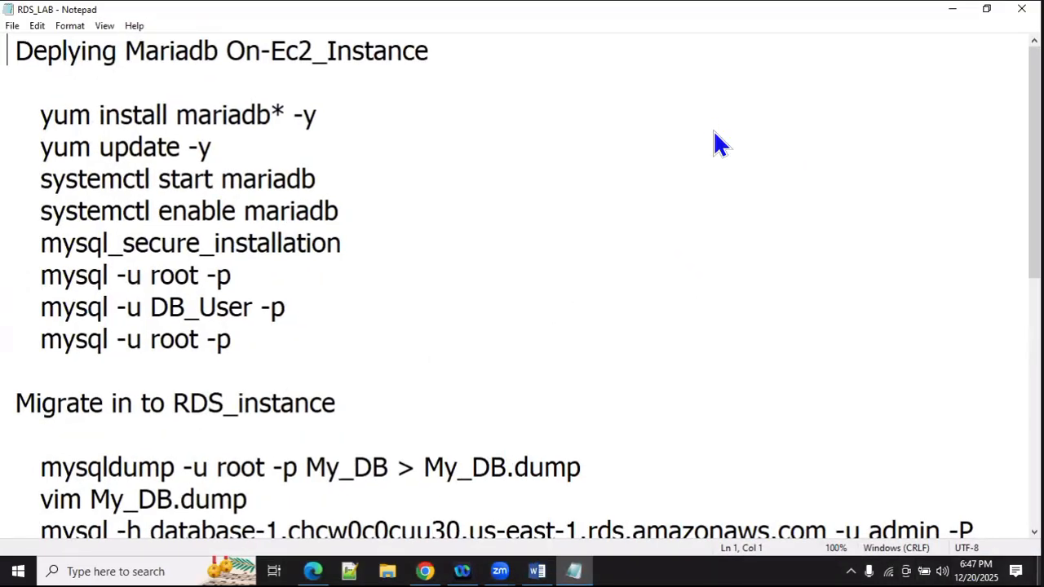
left_click_drag(40, 119, 317, 124)
key("ctrl+c")
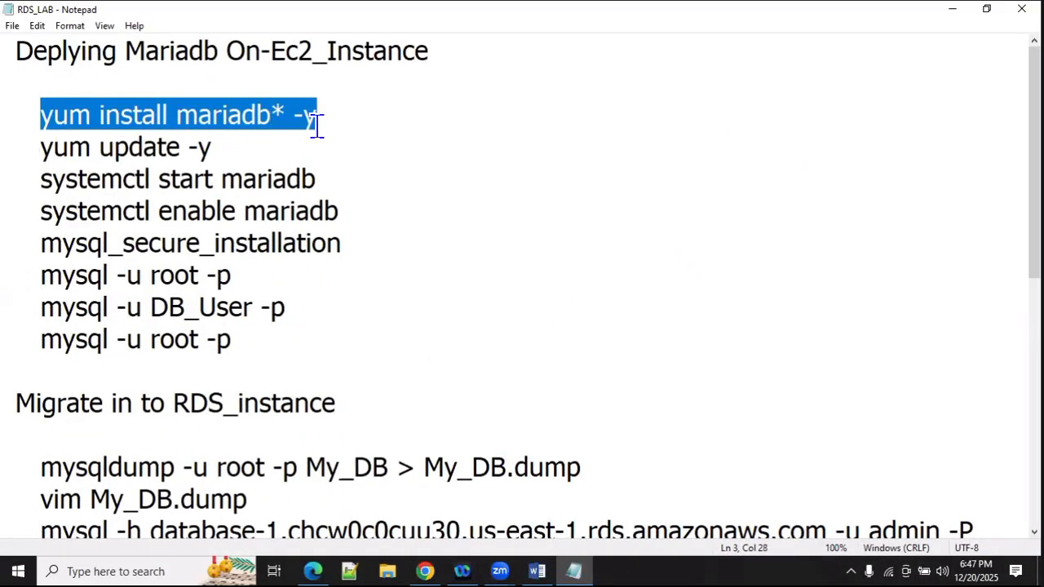
left_click(101, 150)
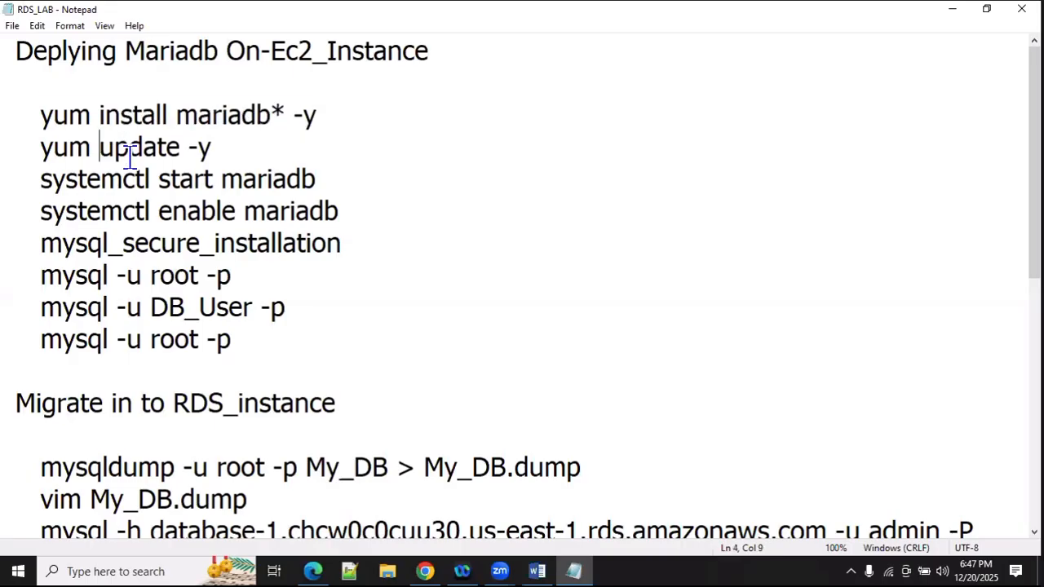
left_click(131, 156)
left_click(99, 181)
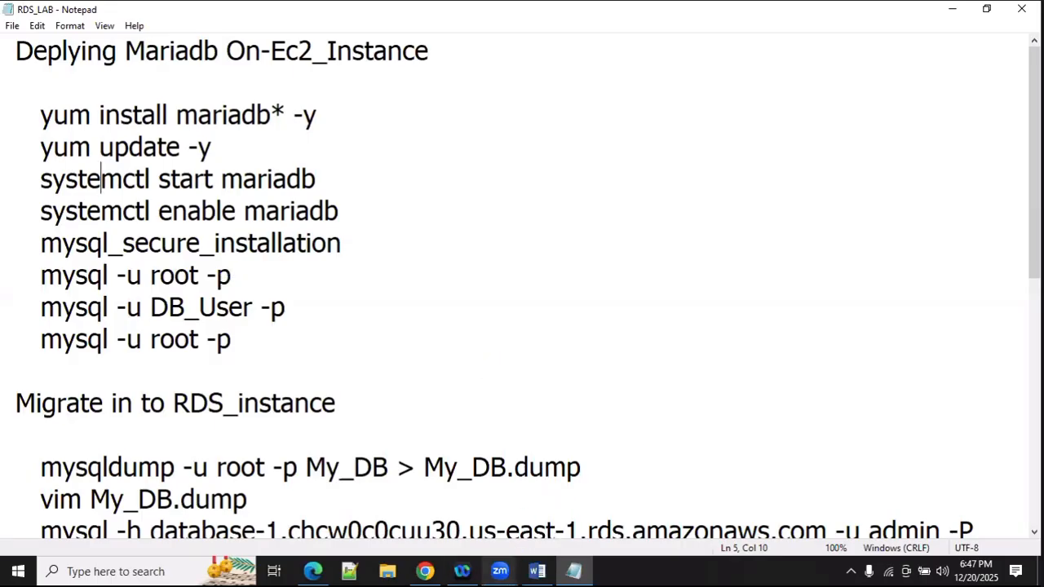
left_click(424, 570)
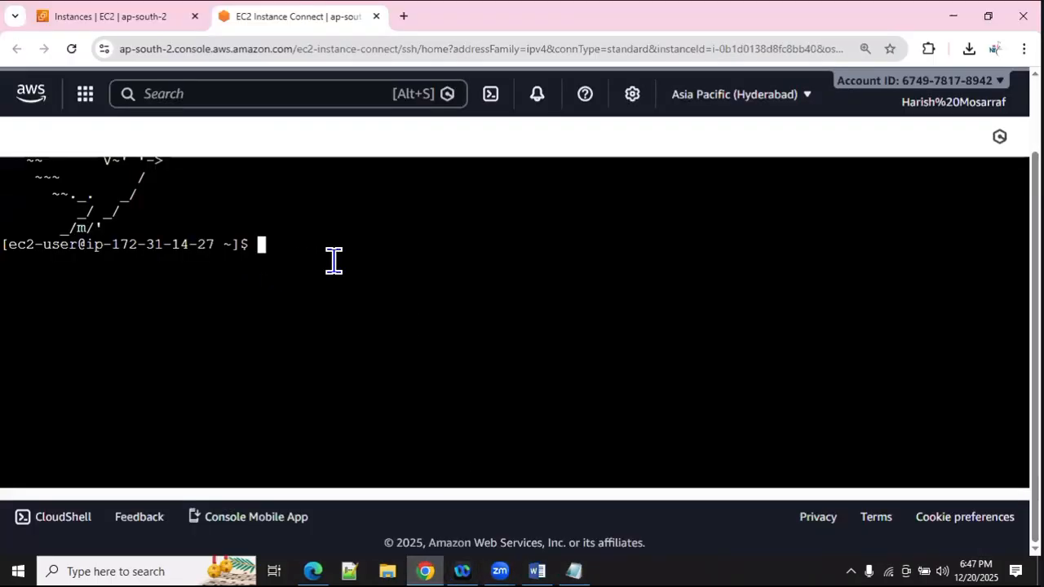
Step: Become root with sudo -i, run yum install mariadb* -y, note mariadb105 conflicts, and clear the screen
type("sudo")
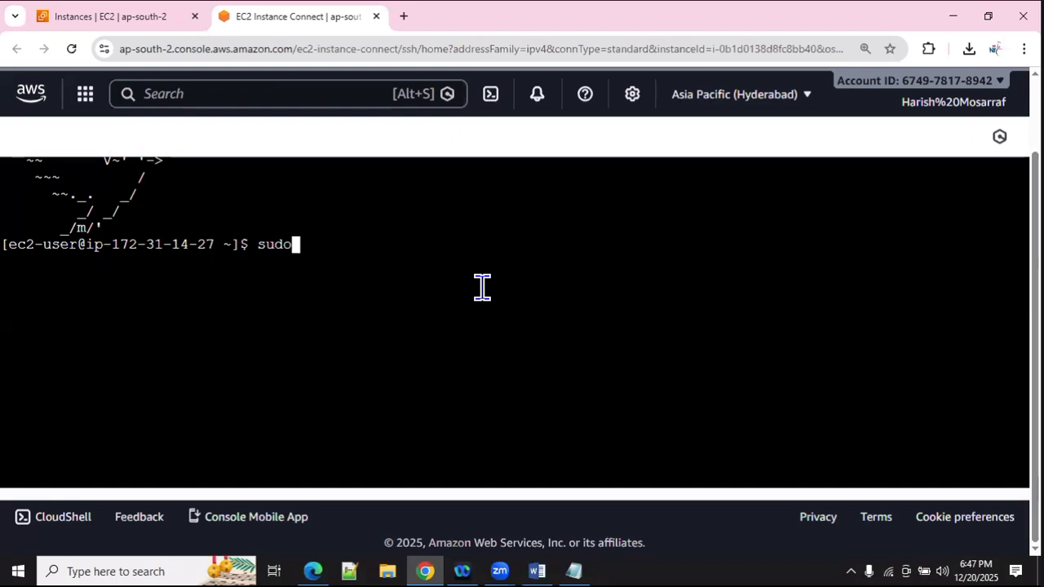
type(" -i")
key("Return")
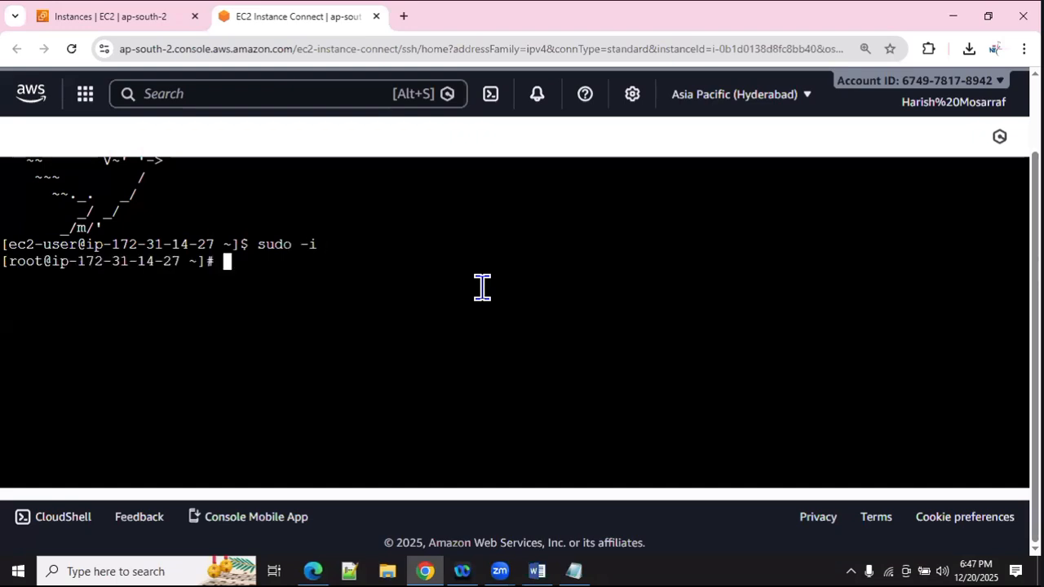
type("yum ins")
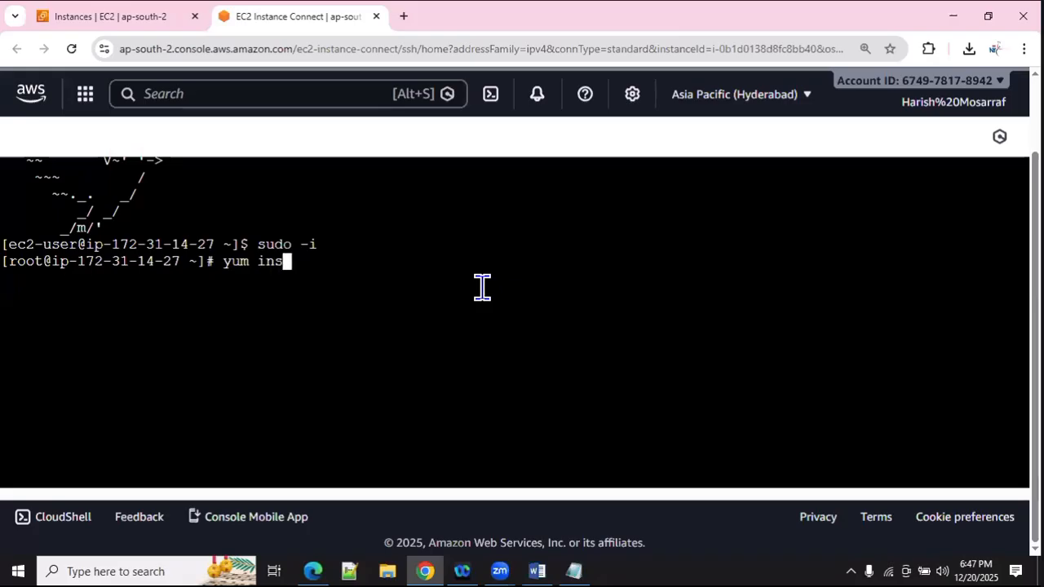
type("tall mar")
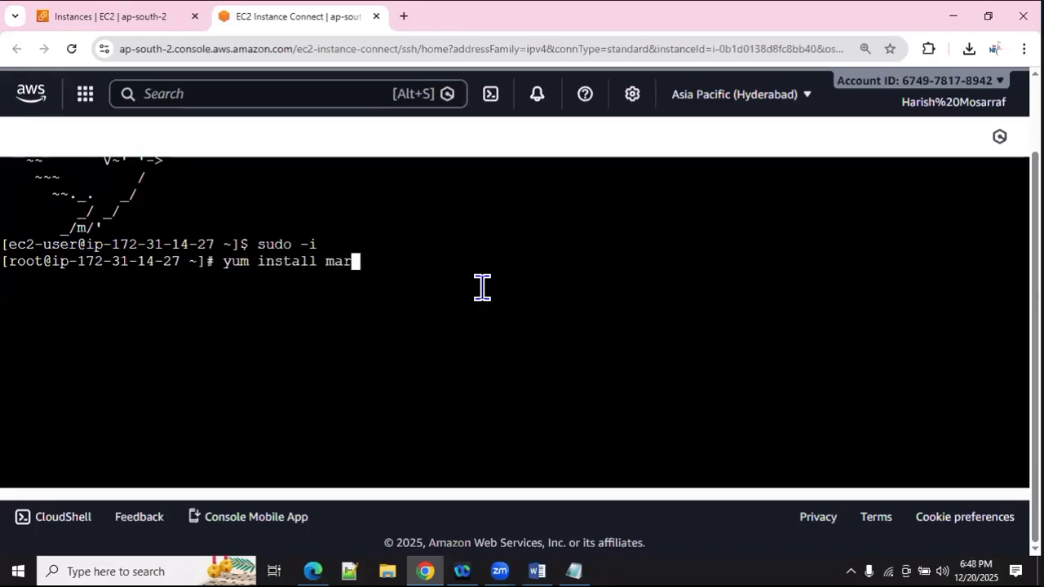
type("iadb")
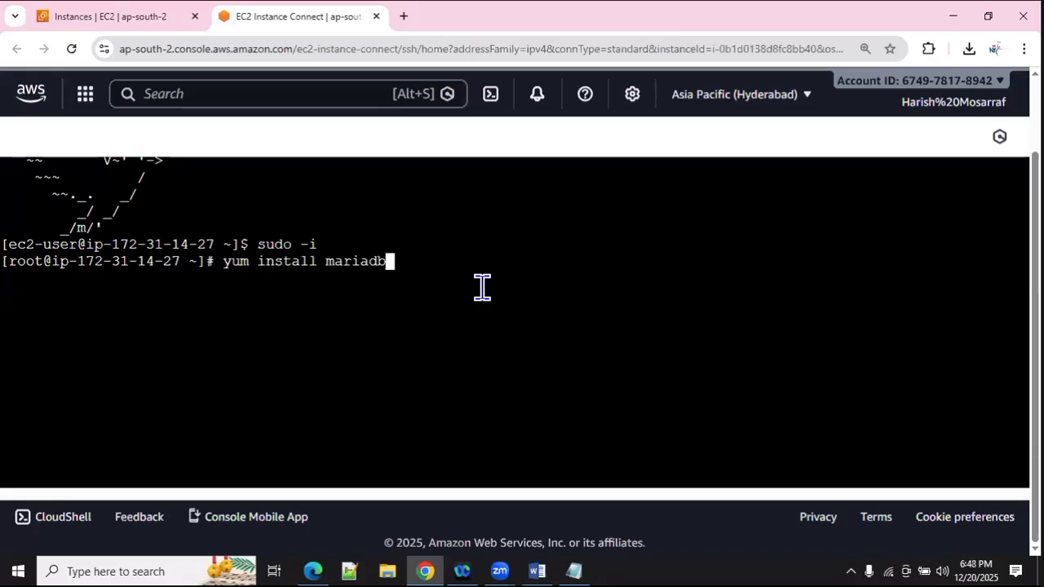
type("* -y")
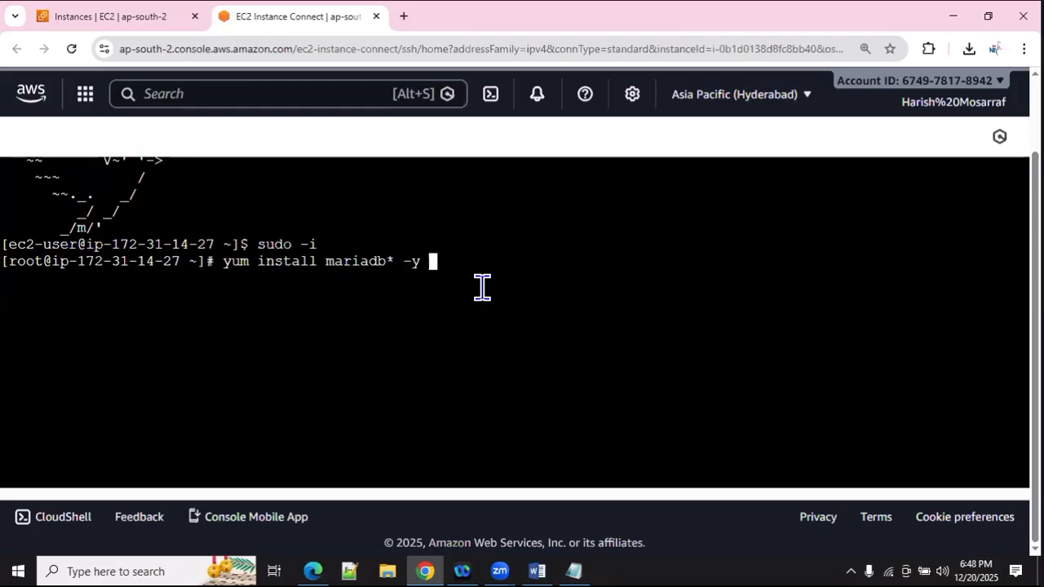
key("Return")
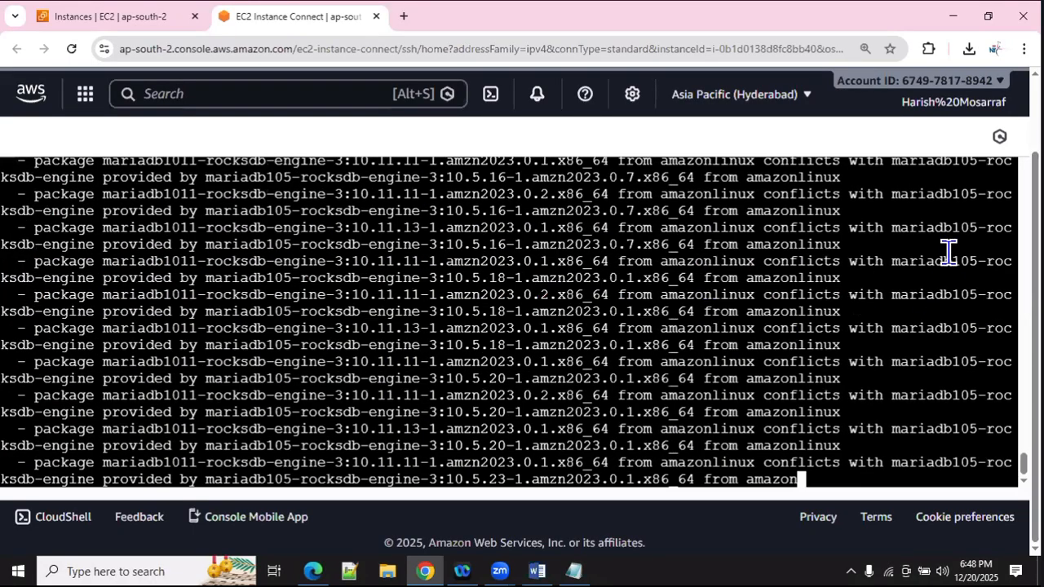
left_click_drag(867, 211, 892, 210)
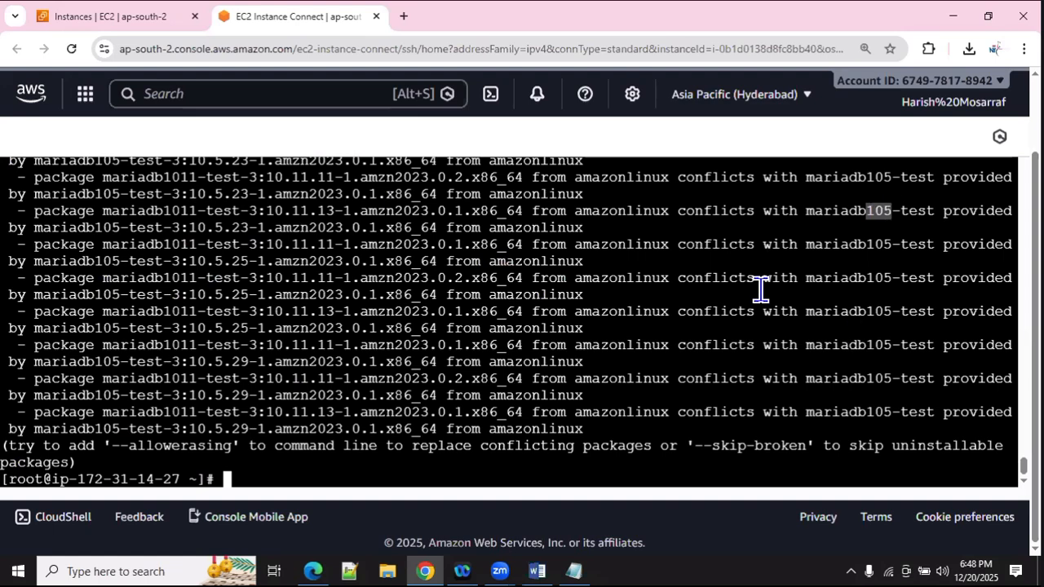
key("ctrl+l")
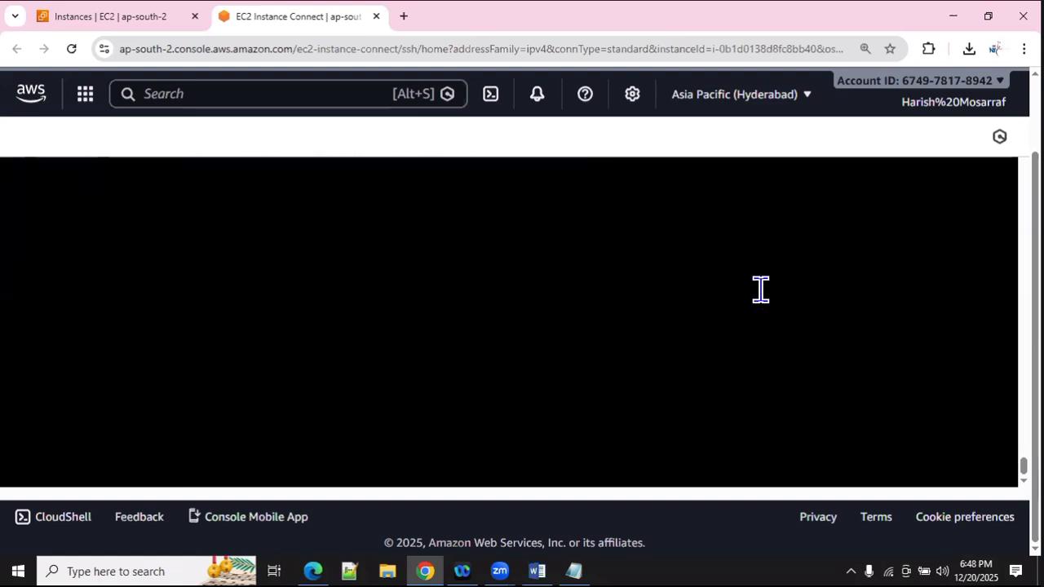
Step: Edit the previous command to yum install mariadb105* -y, run it to completion, then type yum update -y
key("Return")
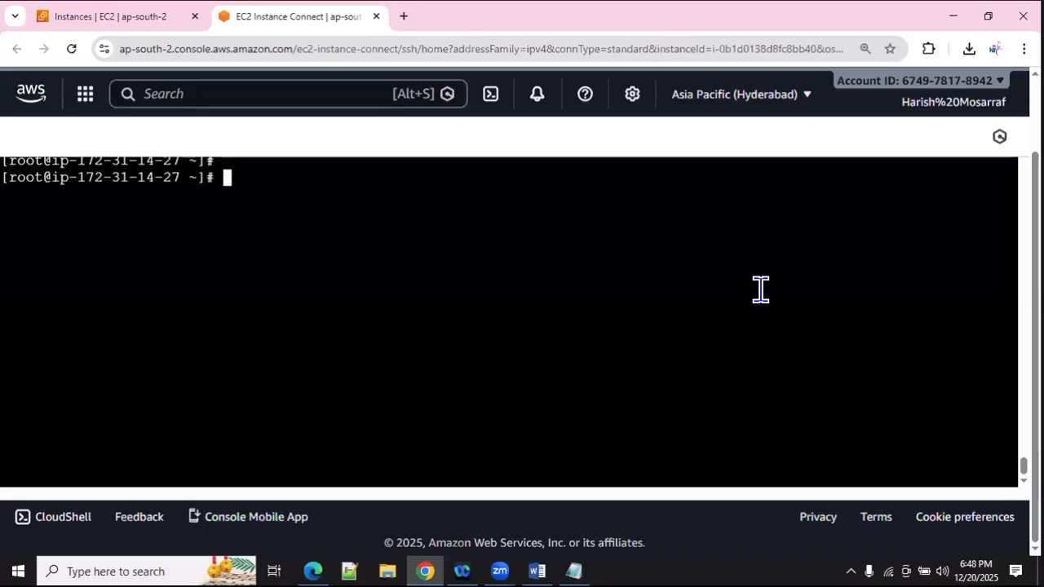
key("ctrl+v")
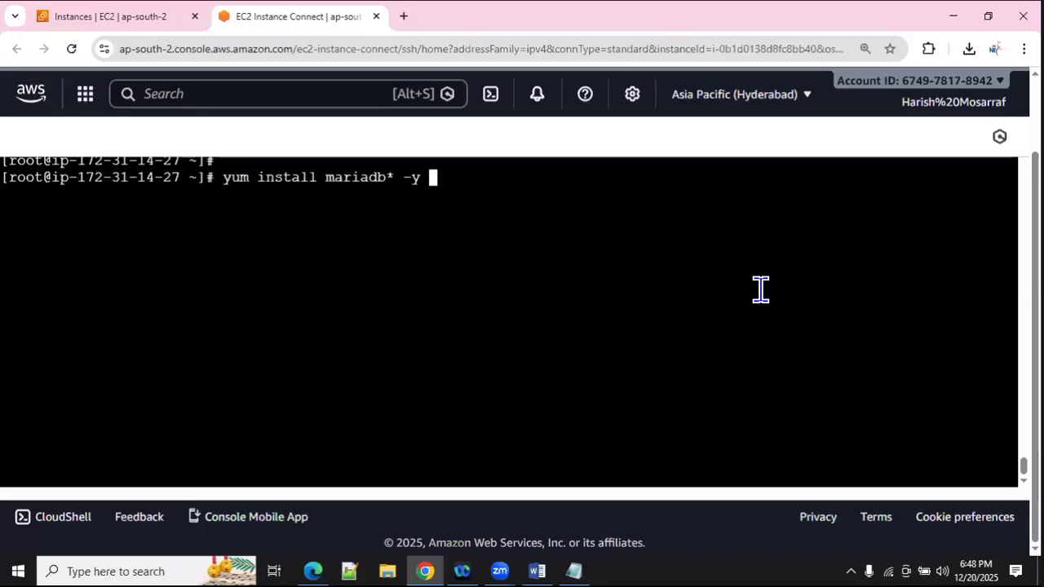
key("Left")
key("Left")
key("Left")
key("Left")
type("]")
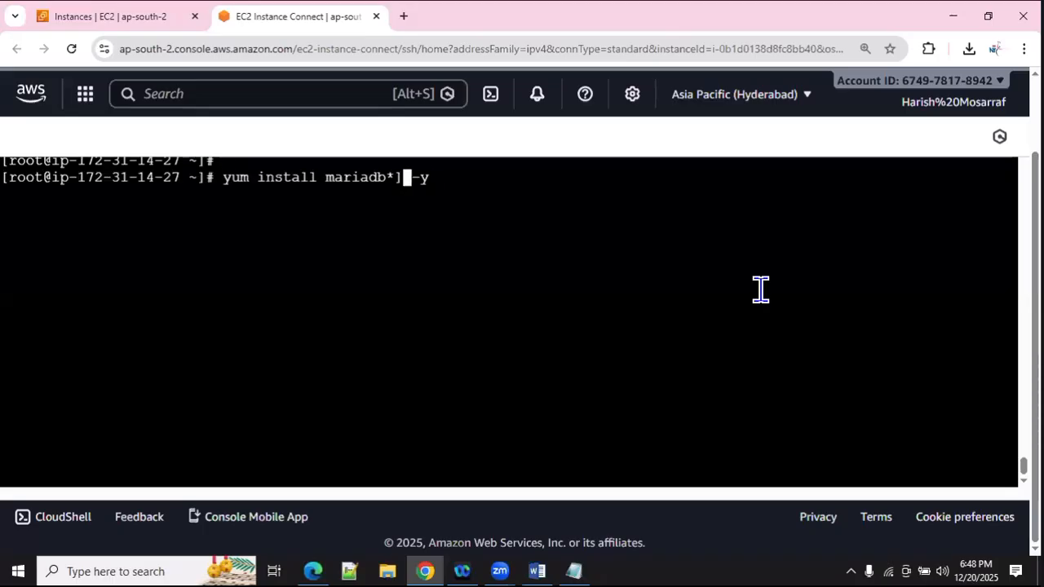
key("BackSpace")
key("BackSpace")
type("105")
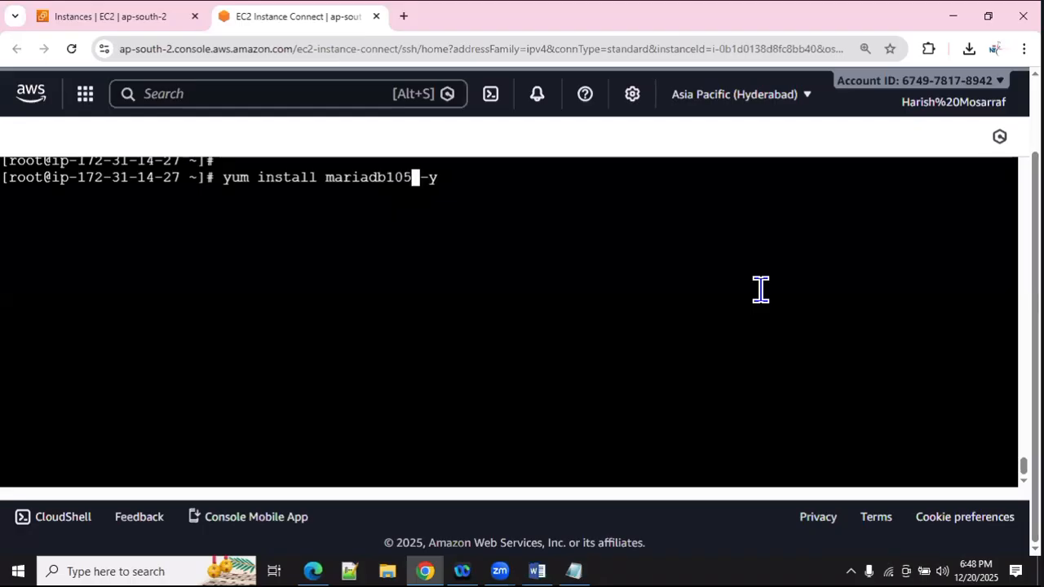
type("*")
key("Return")
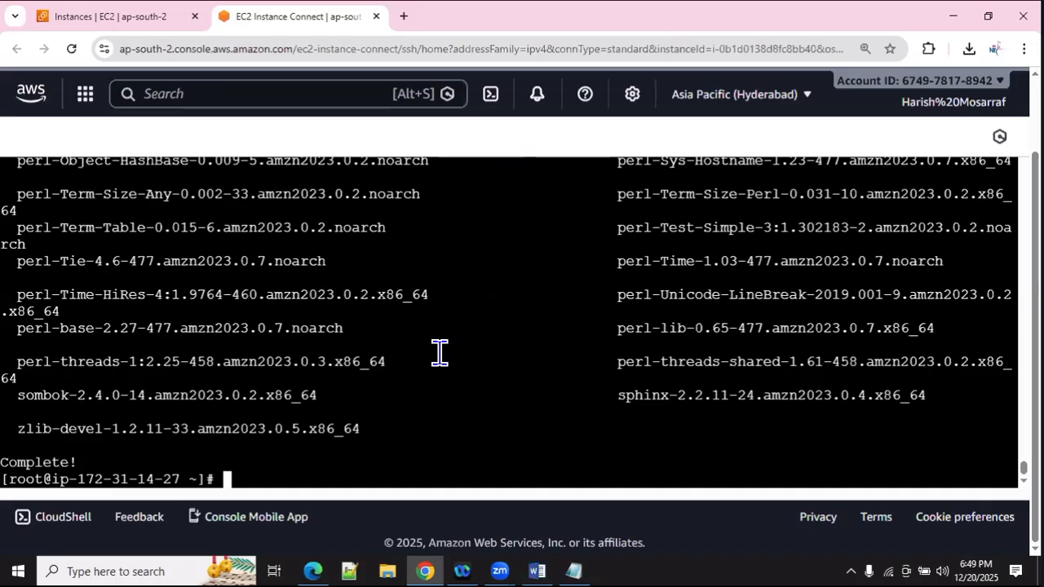
type("yum update -y")
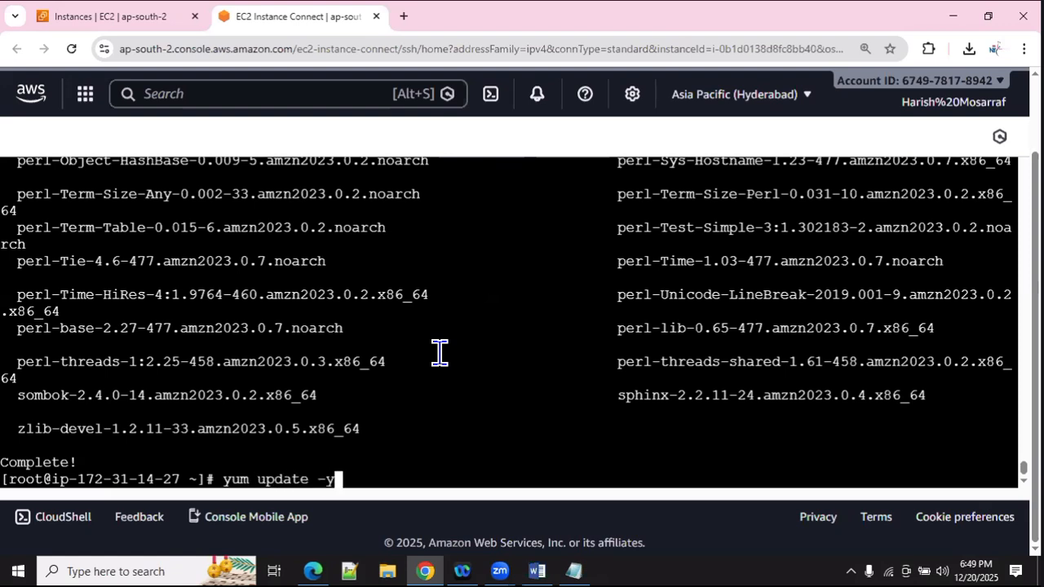
Step: Run the yum package update, then start the MariaDB service with systemctl start mariadb
key("Return")
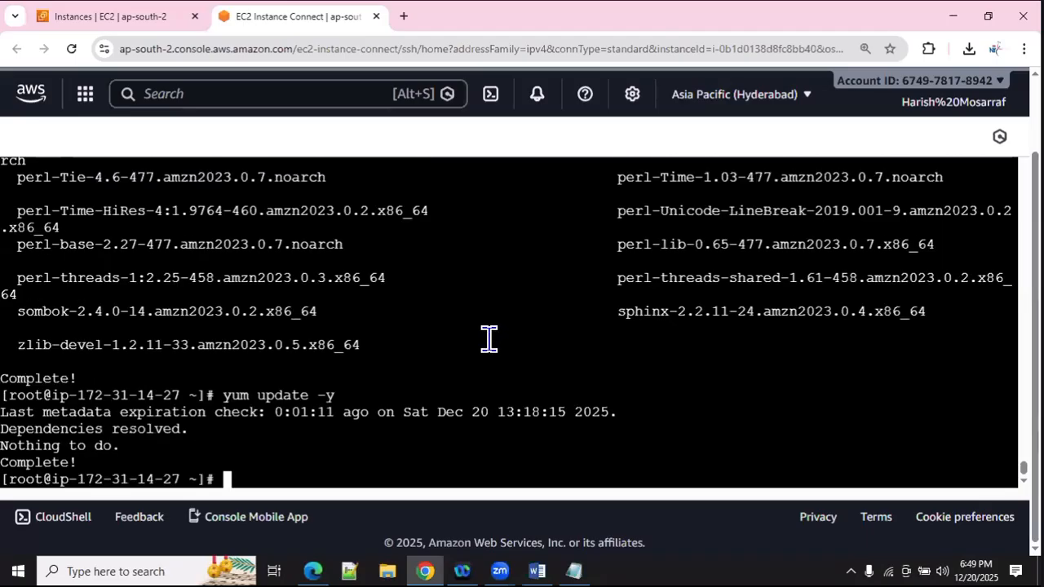
key("alt+2")
key("Escape")
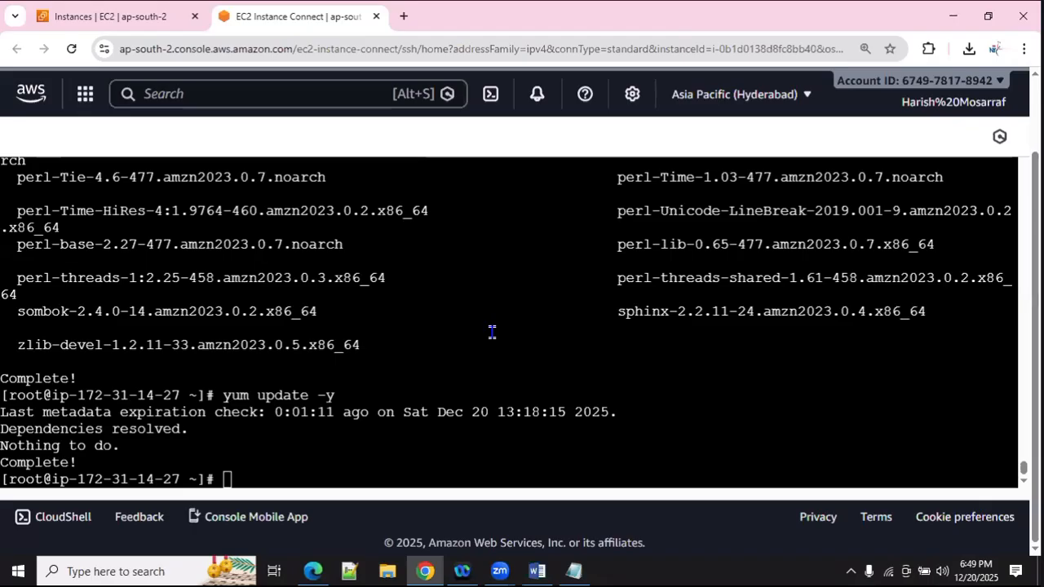
type("systemctl sta")
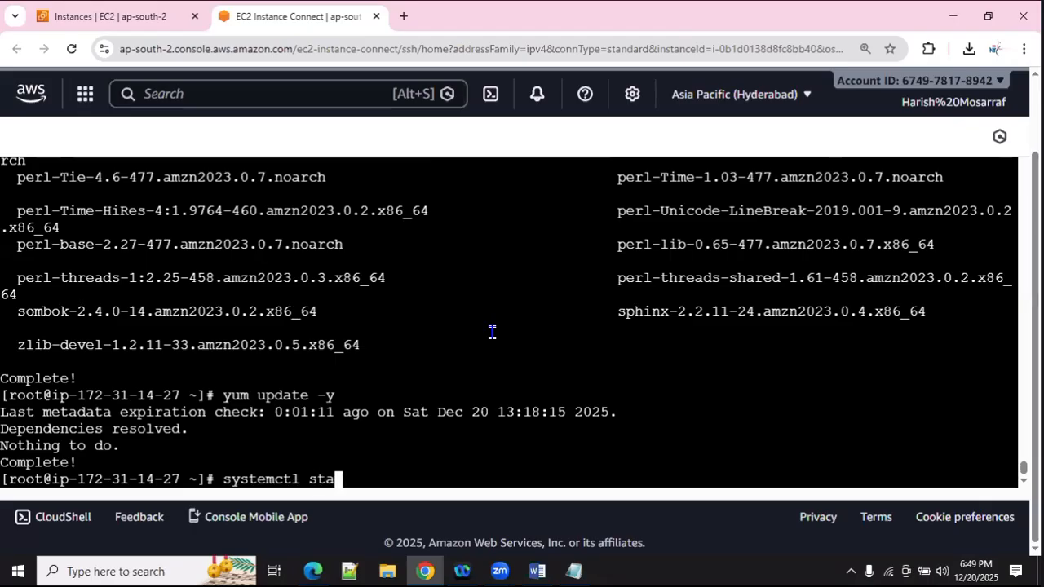
type("rt mariadb")
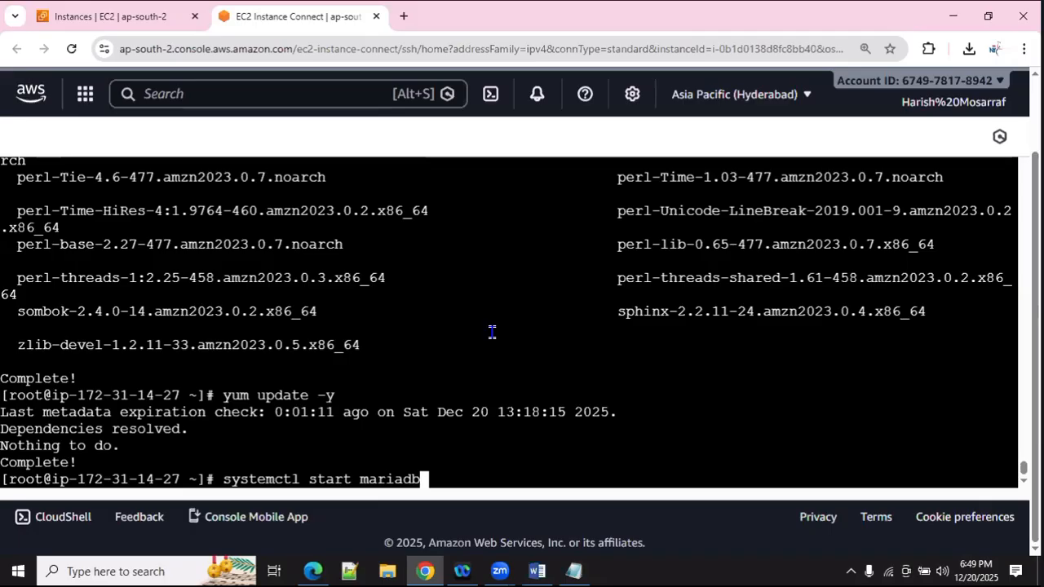
type("'")
key("BackSpace")
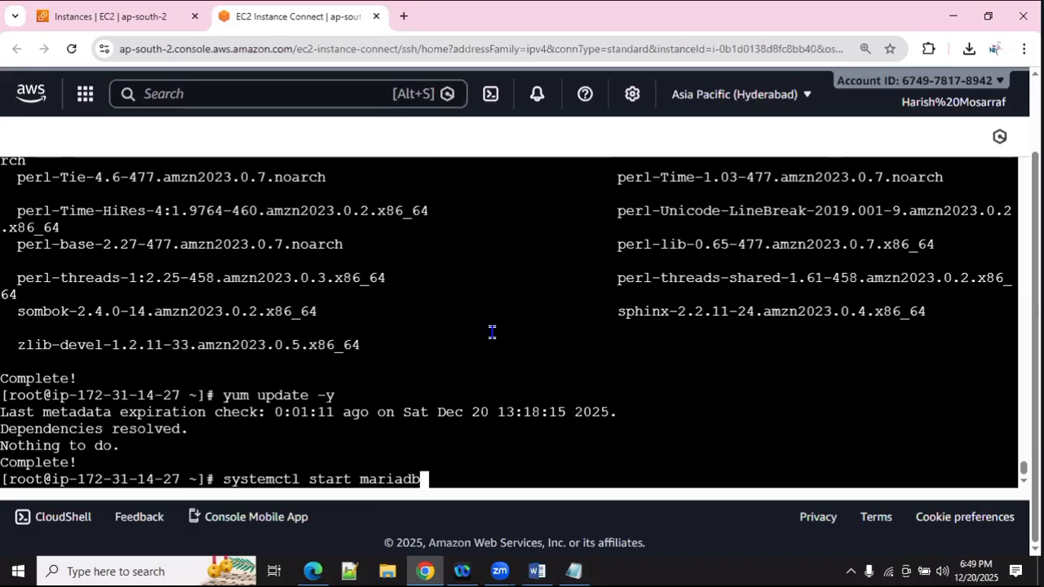
key("Return")
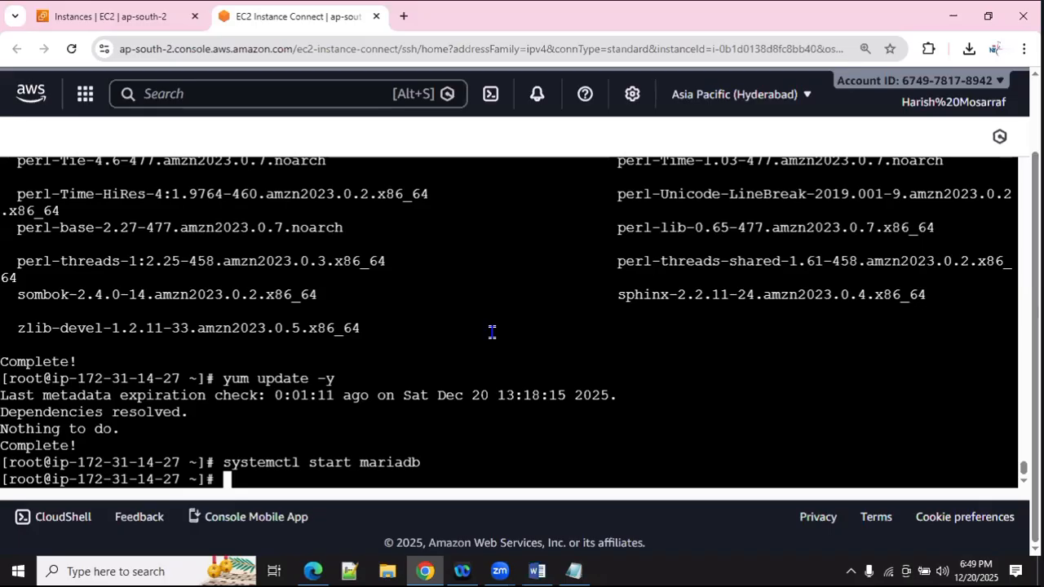
Step: Enable MariaDB to launch at boot with systemctl enable mariadb
type("systemc")
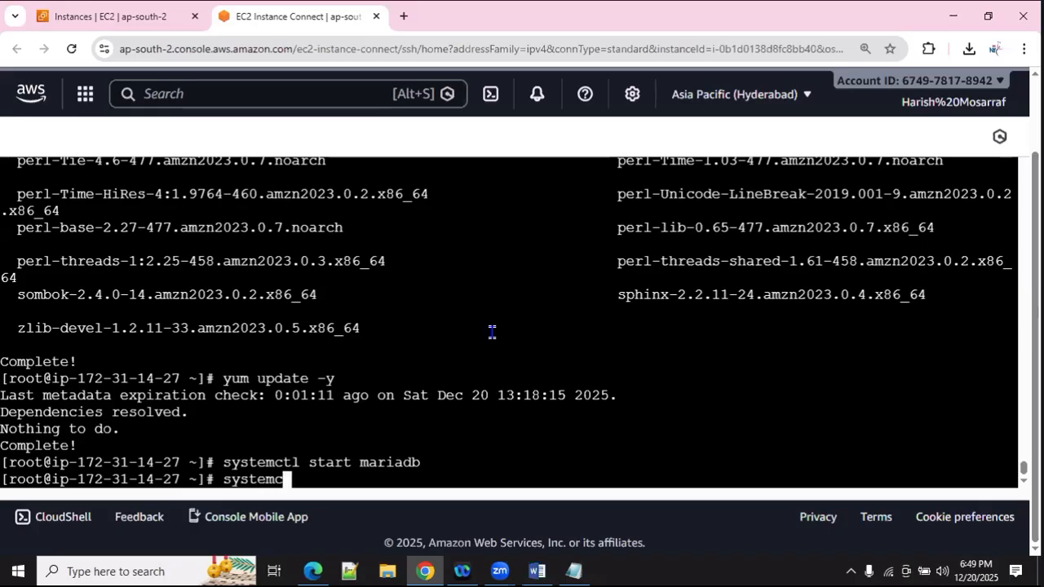
type("tl enable ")
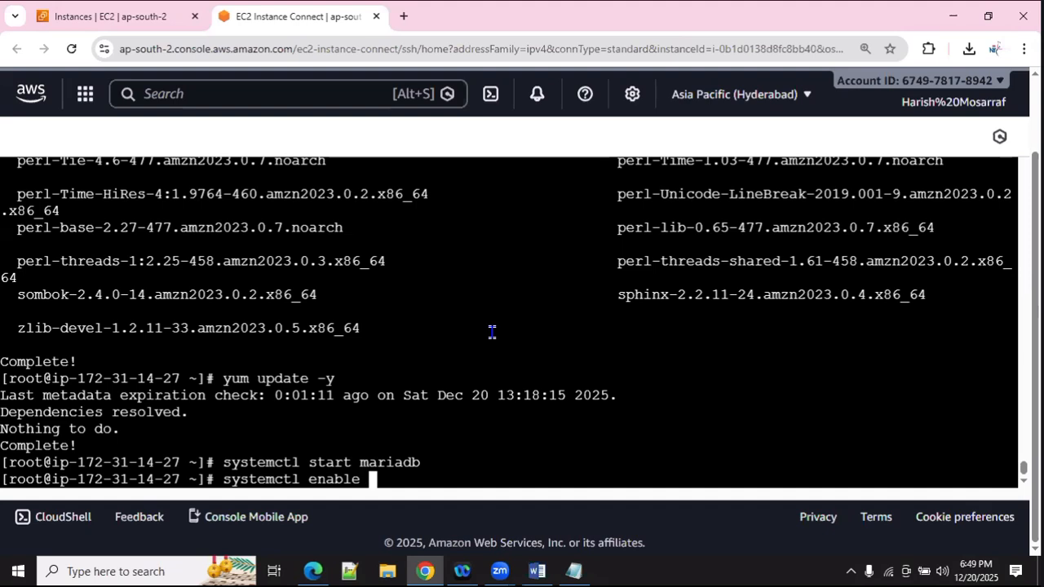
type("mariadb")
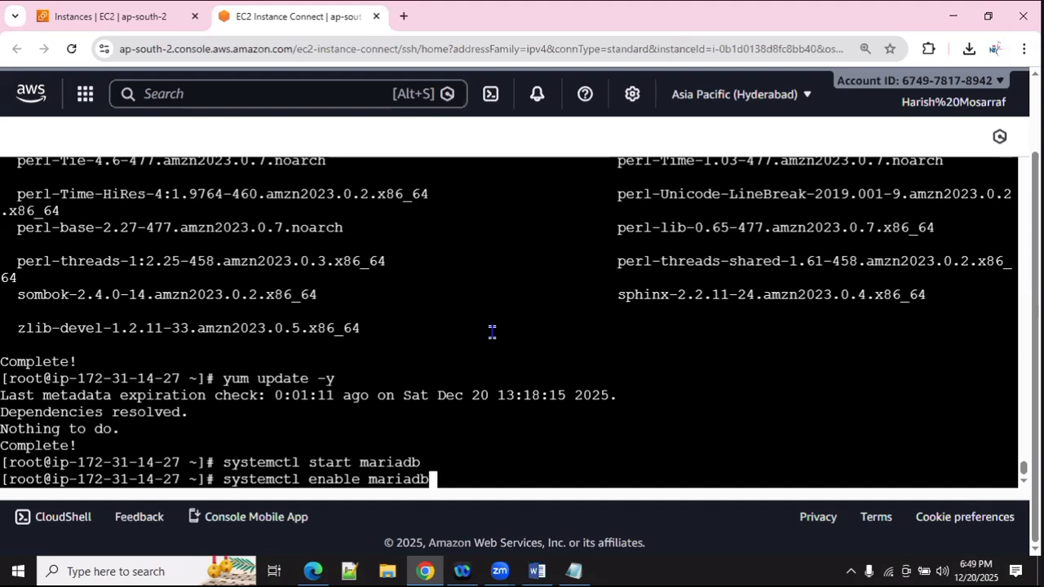
key("Return")
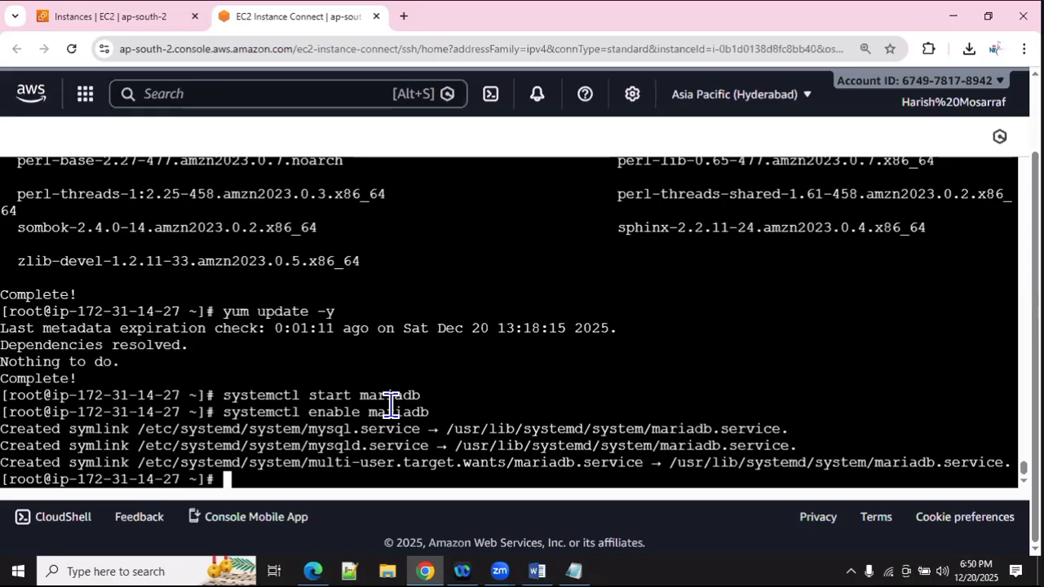
type("mysql")
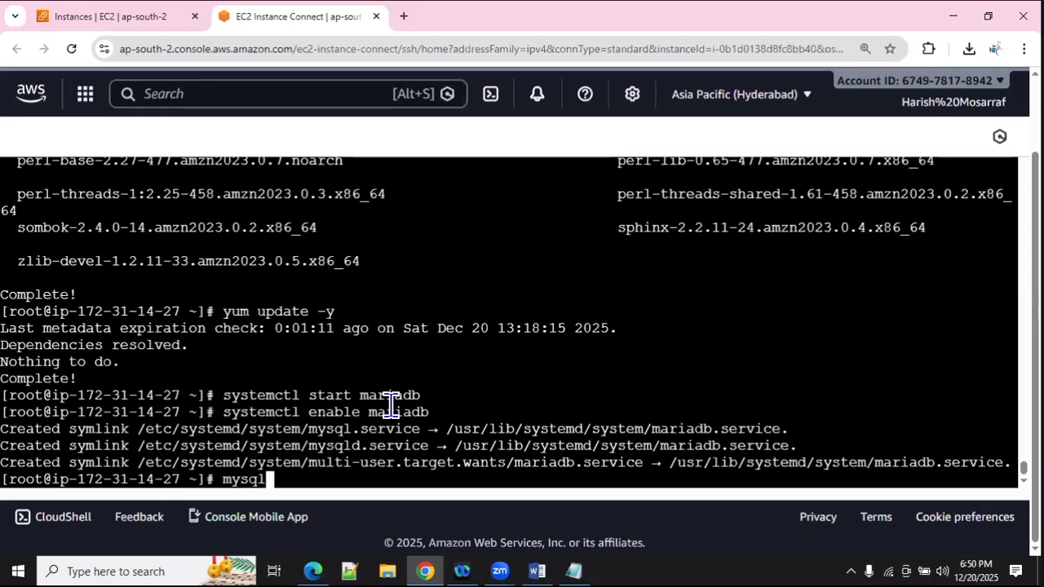
type(" se")
Step: Launch mysql_secure_installation, switch to unix_socket authentication and set a new root password
key("Tab")
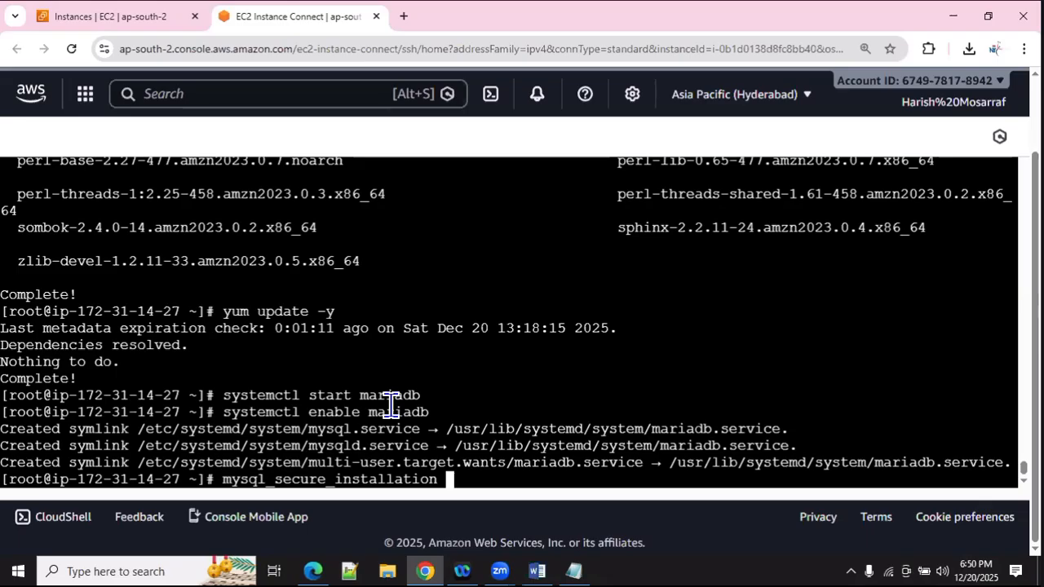
key("Return")
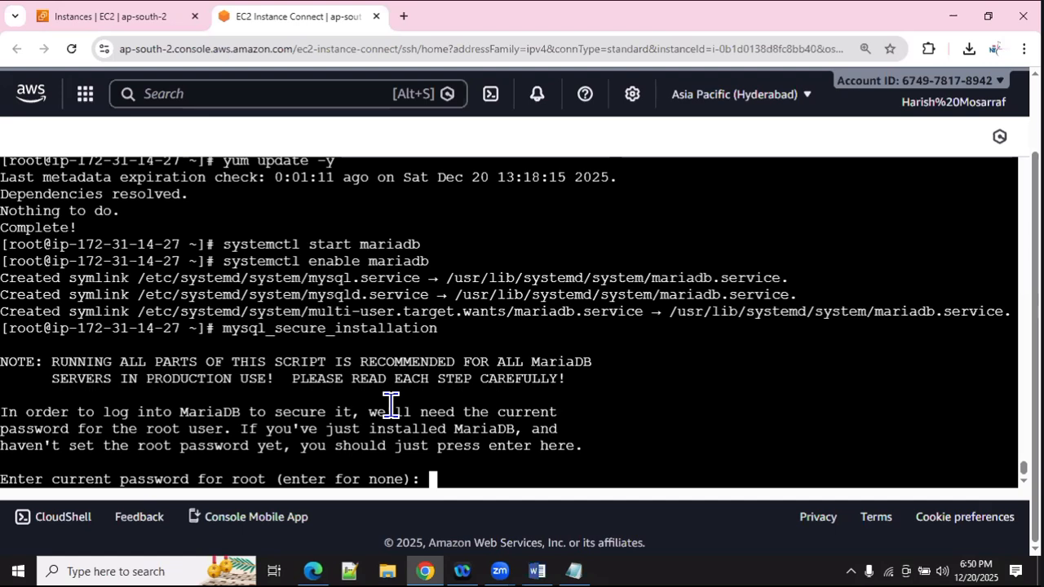
key("Return")
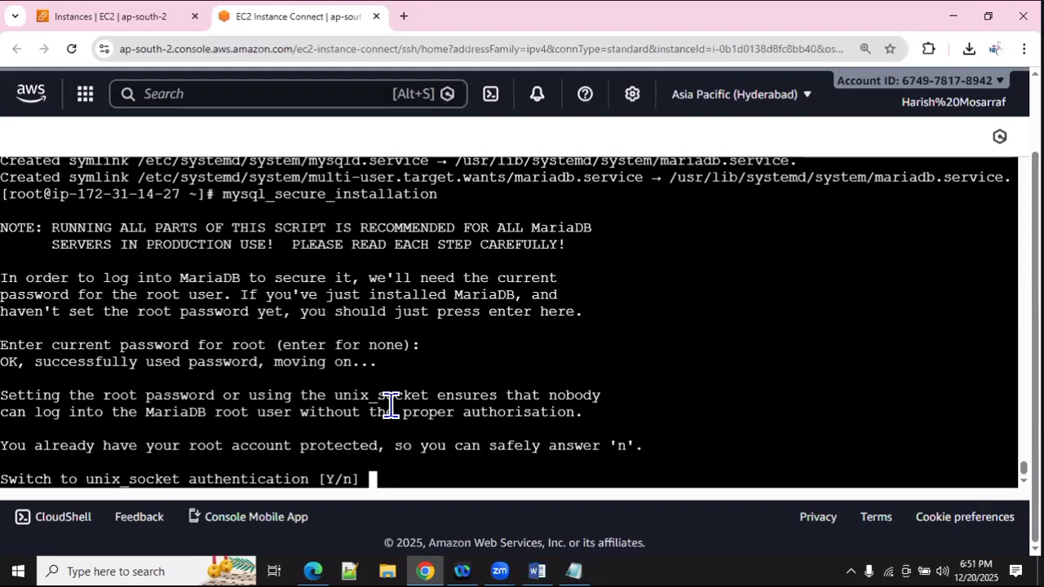
type("y")
key("Return")
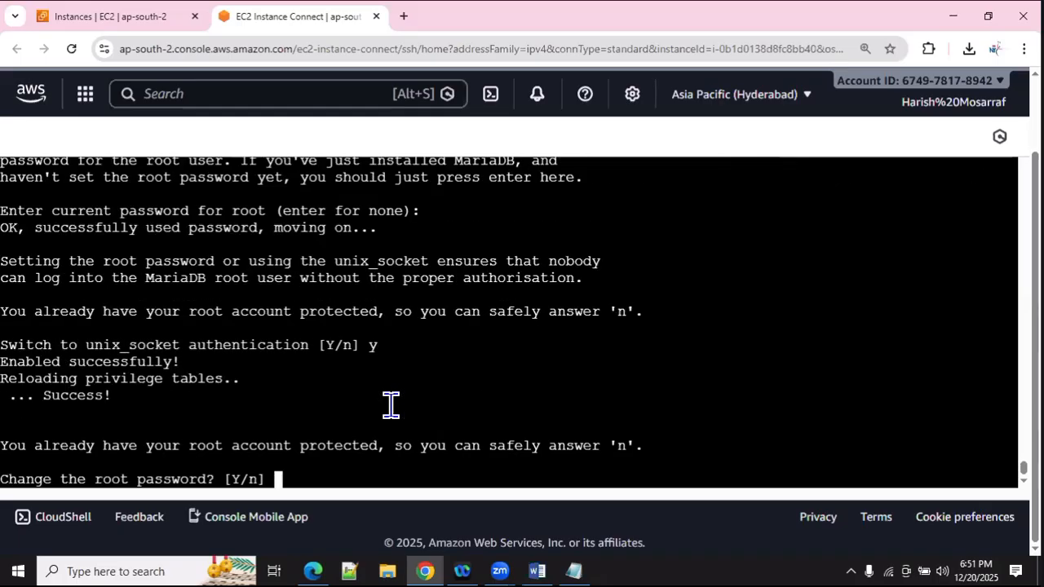
type("y")
key("Return")
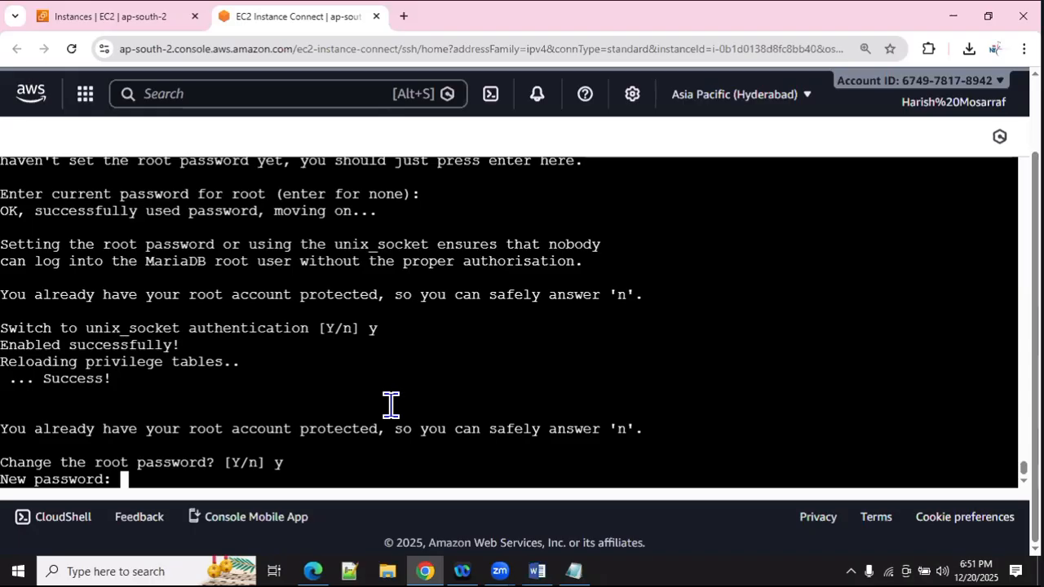
key("Return")
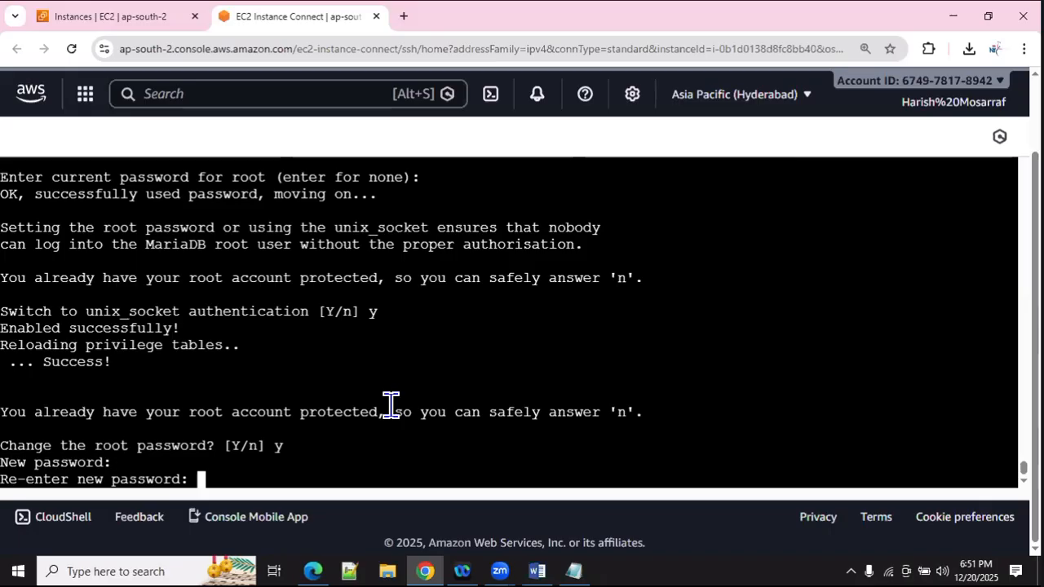
key("Return")
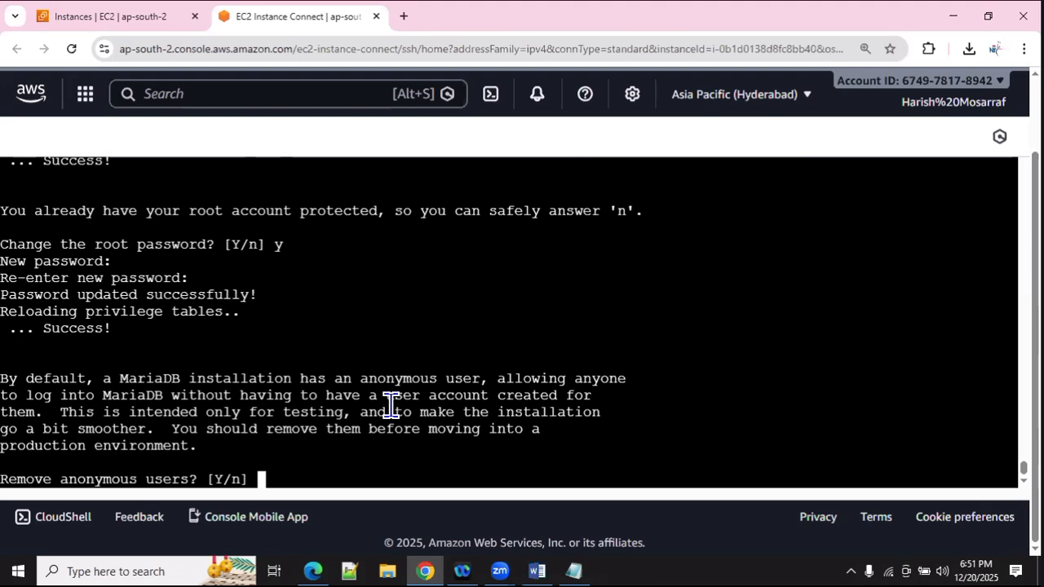
Step: Remove anonymous users, disallow remote root login, drop the test database and reload privileges
type("y")
key("Return")
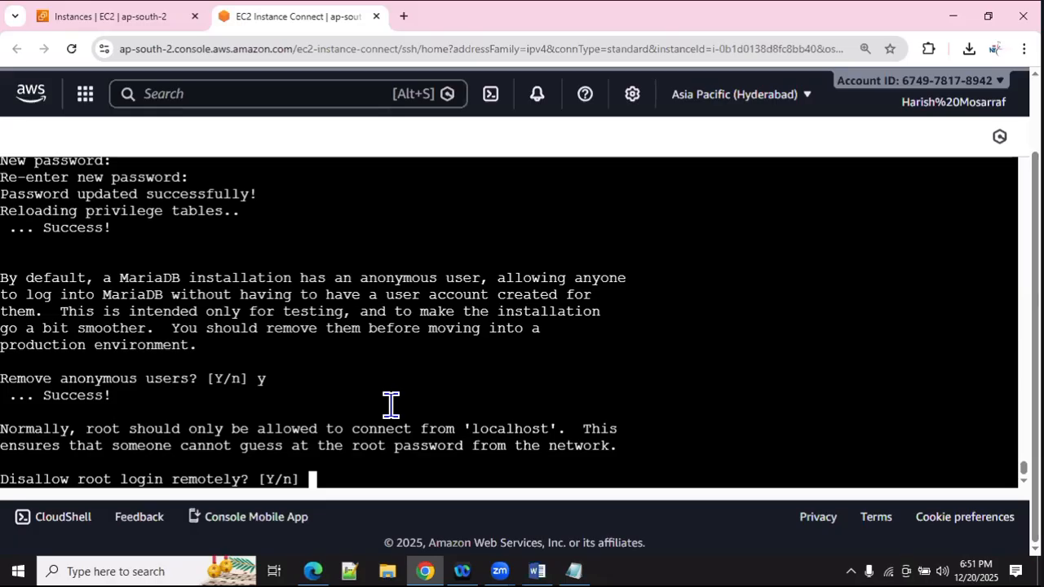
type("y")
key("Return")
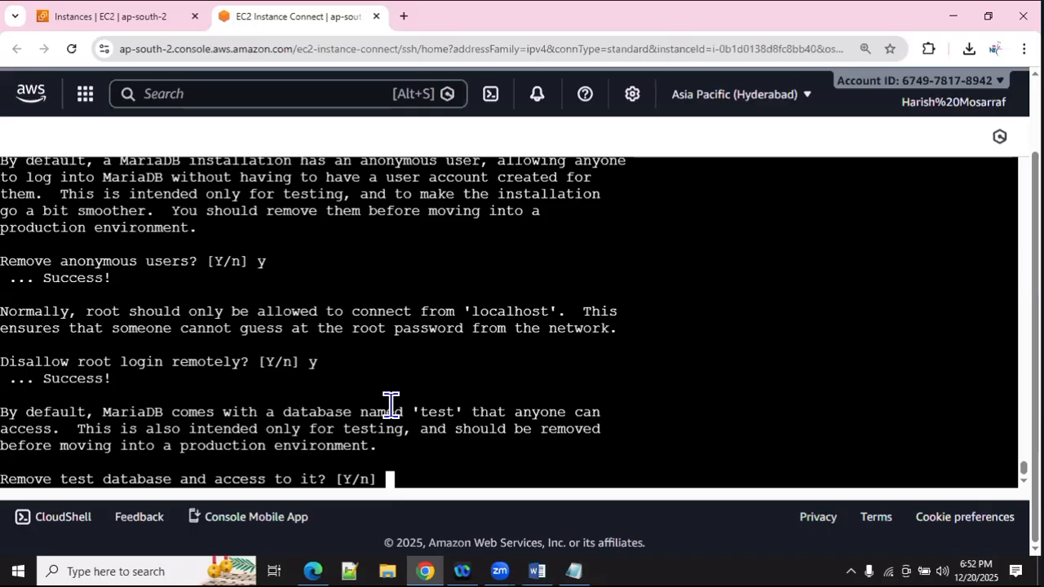
type("y")
key("Return")
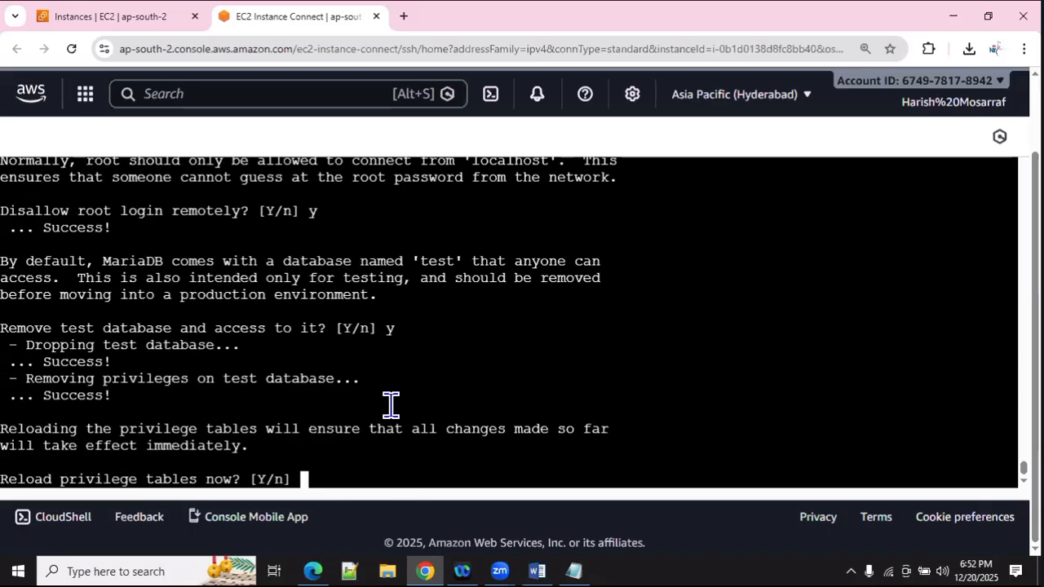
type("y")
key("Return")
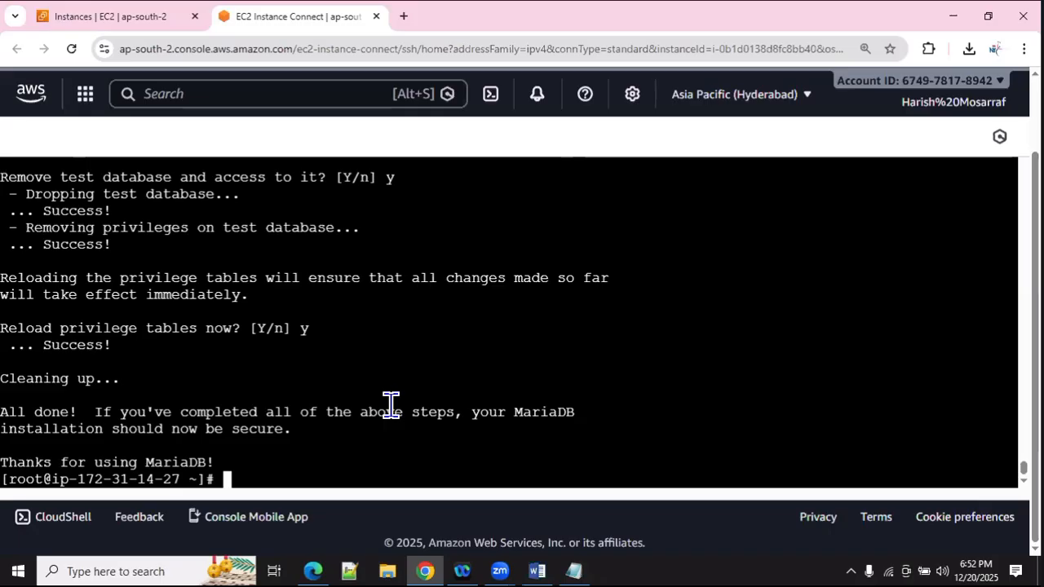
Step: Log into the MariaDB monitor with mysql -u root -p and the root password
type("mysql -p")
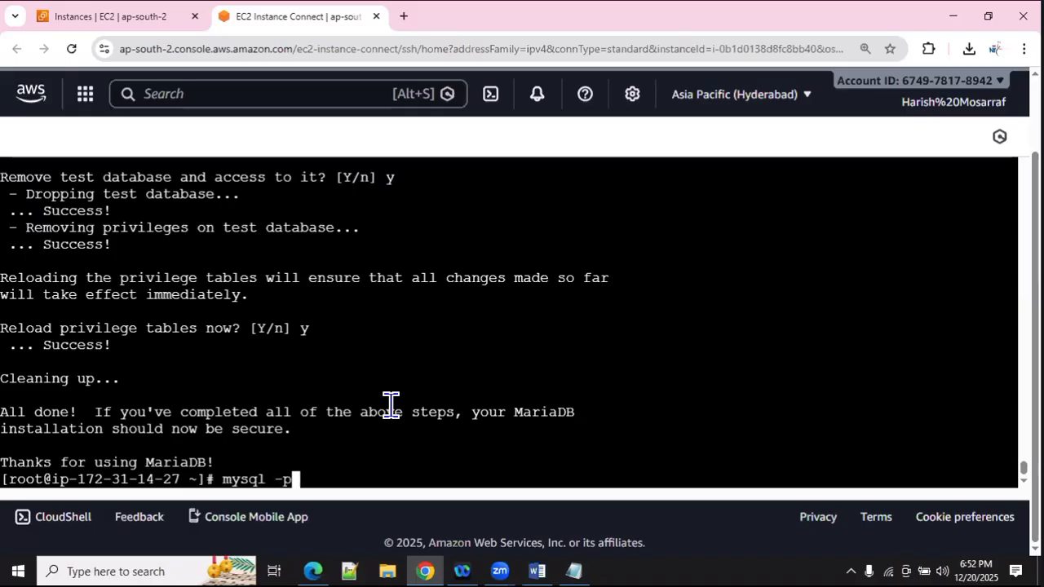
key("BackSpace")
type("u ")
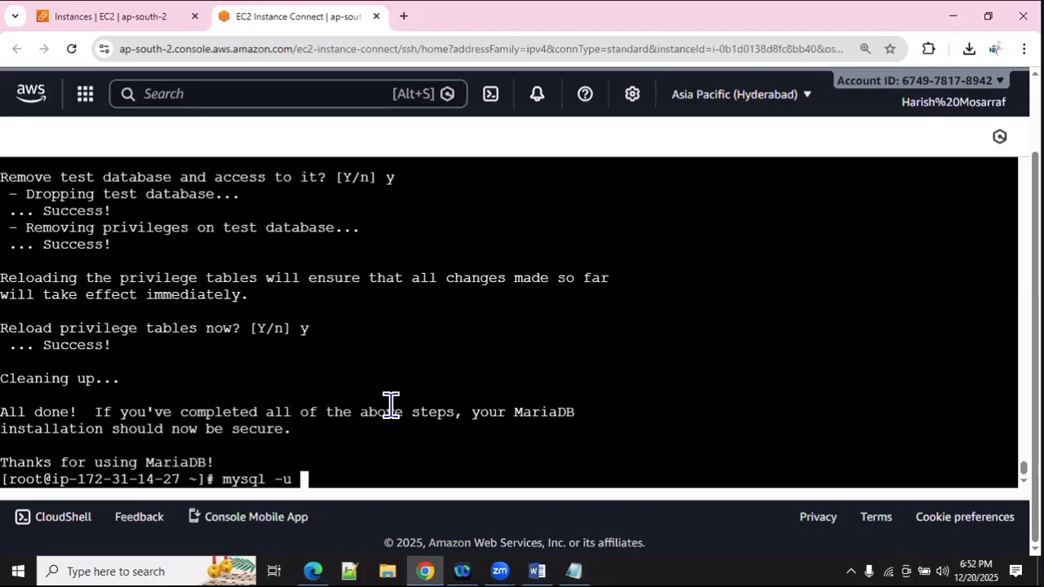
type("root")
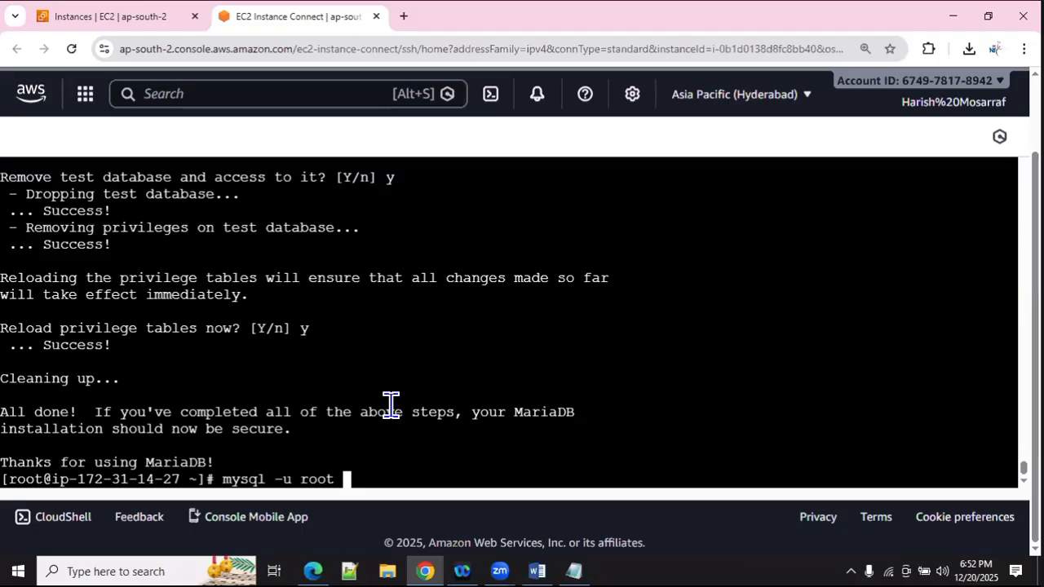
type("-p")
key("Return")
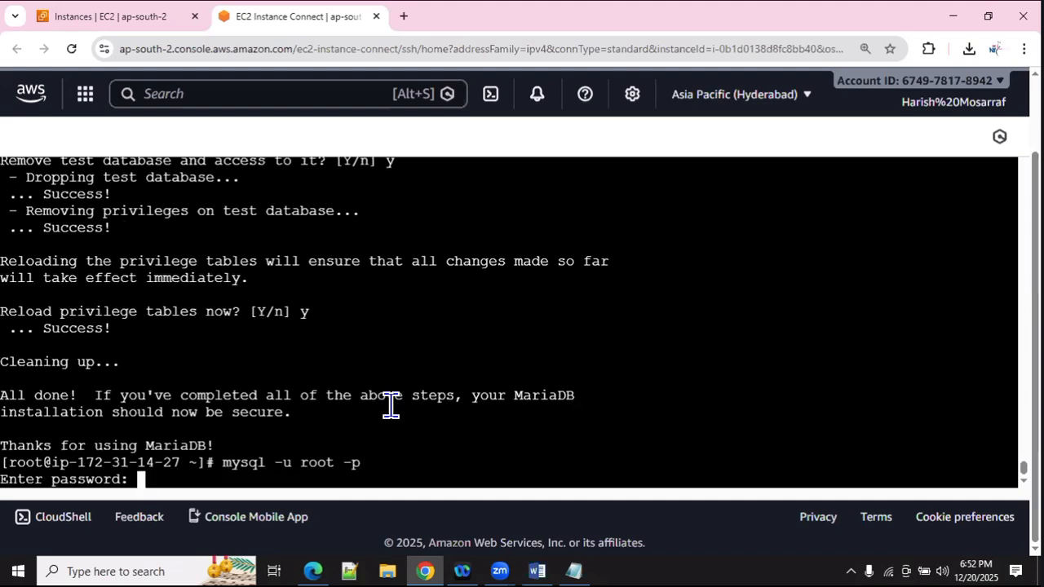
key("Return")
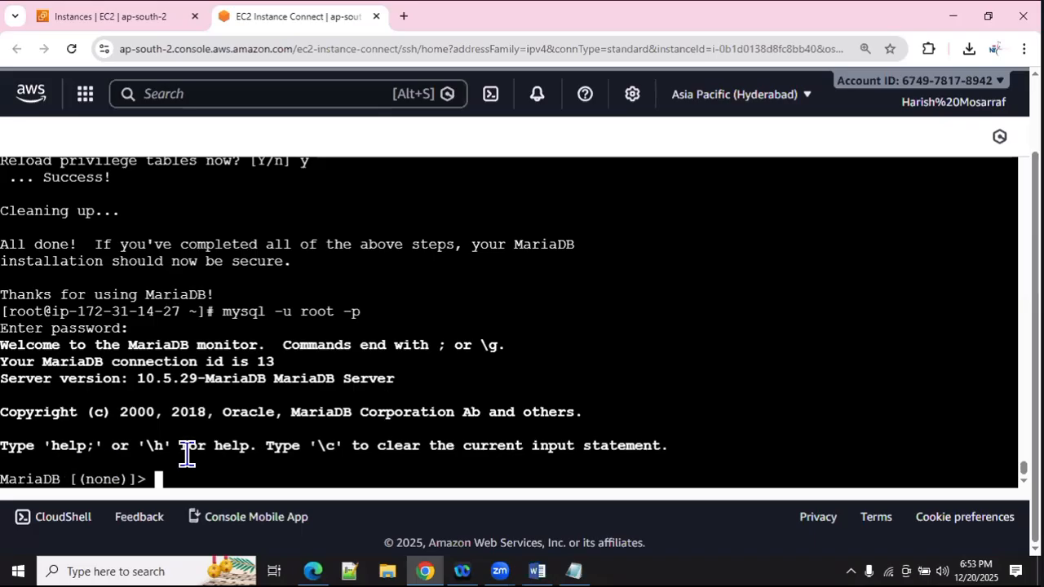
Step: Run show databases; and check the listed information_schema, mysql and performance_schema databases
scroll(186, 456, "up", 1)
scroll(363, 415, "down", 1)
type("show databases")
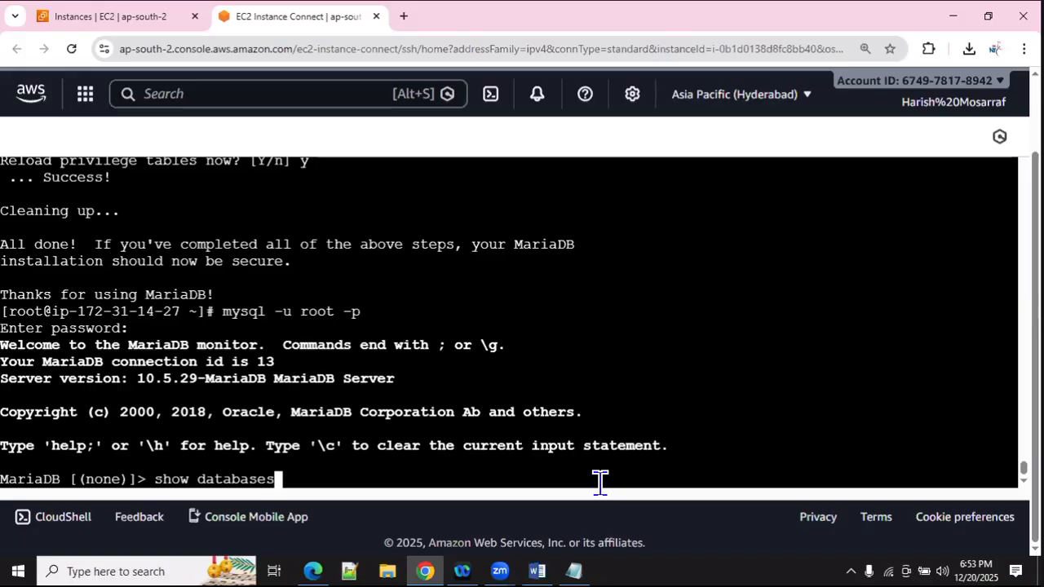
type(";")
key("Return")
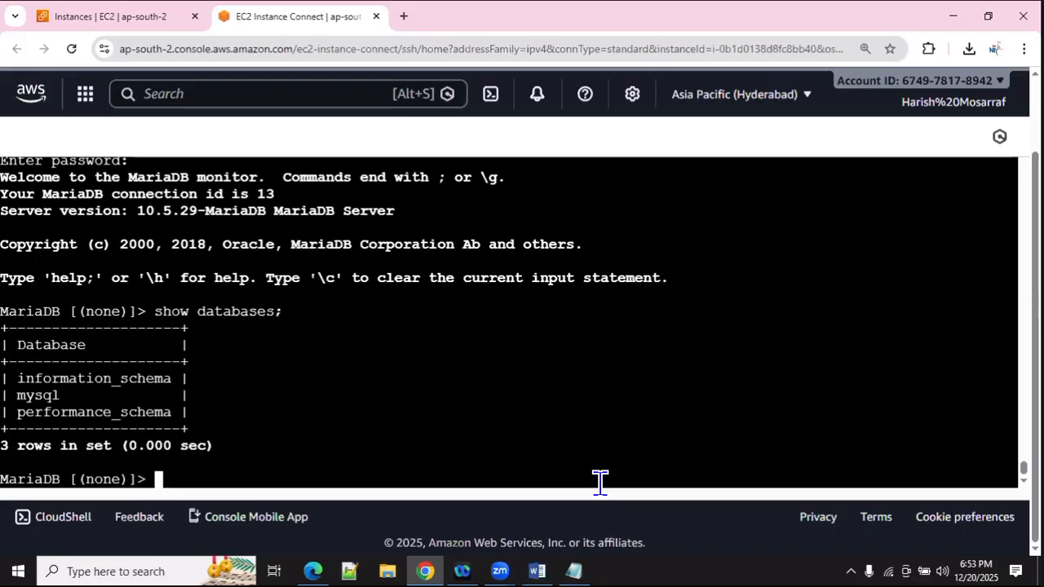
double_click(40, 377)
left_click(40, 390)
double_click(41, 396)
double_click(90, 412)
left_click(92, 414)
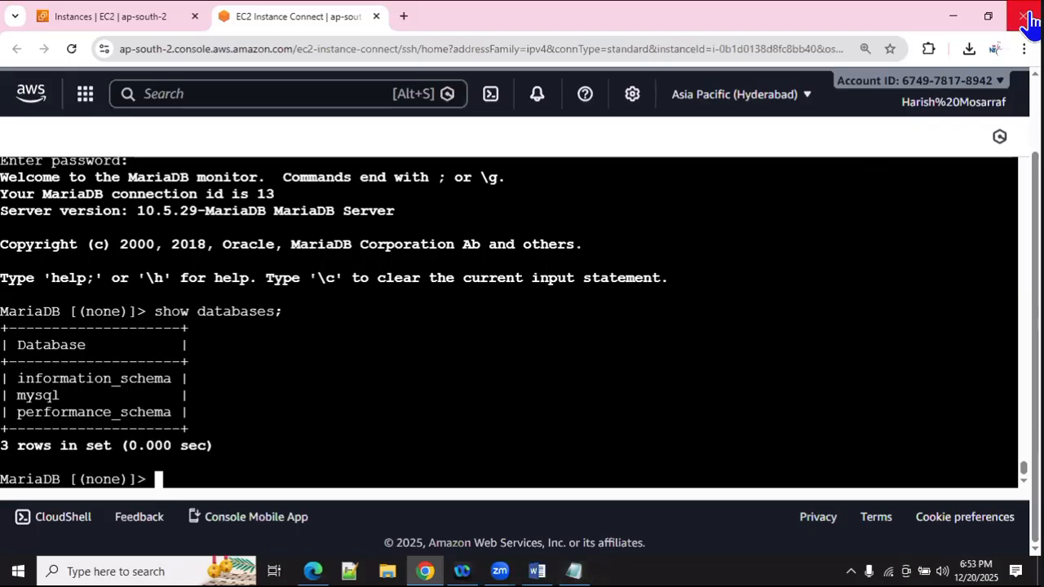
Step: Copy CREATE DATABASE school from the downloaded mysql.txt and run it at the MariaDB prompt
left_click(968, 49)
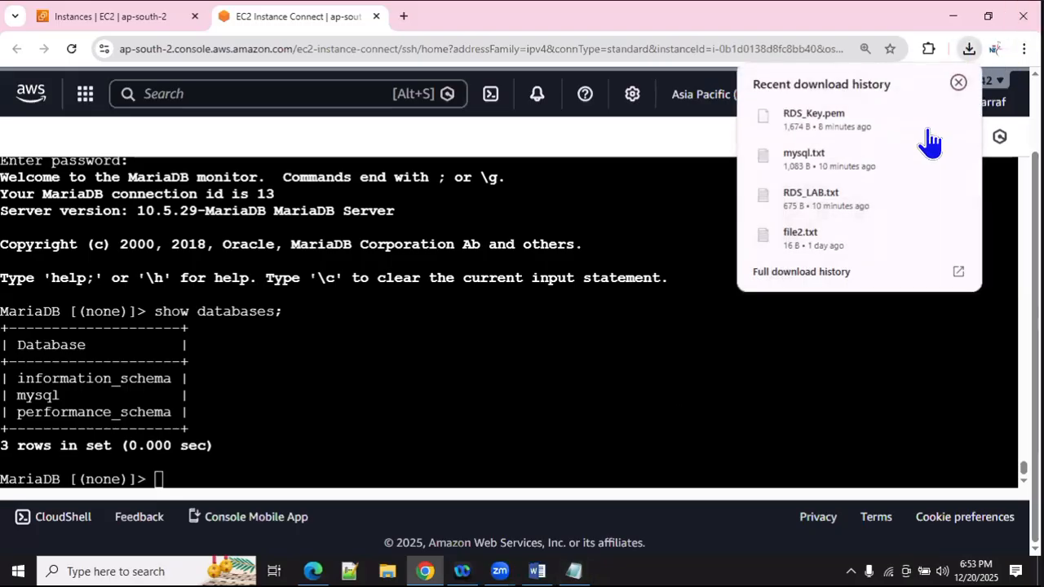
left_click(799, 173)
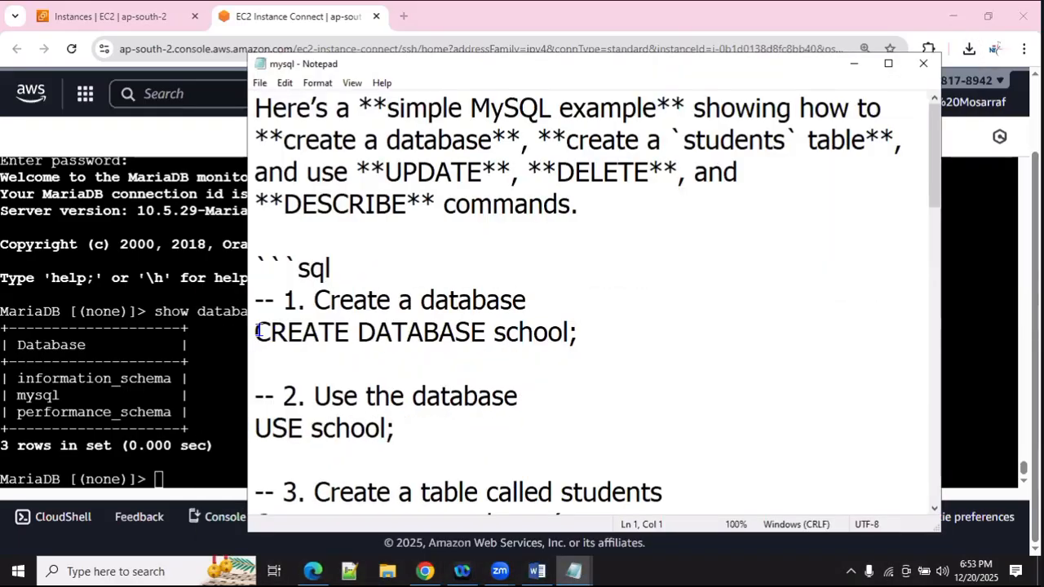
left_click_drag(256, 331, 568, 331)
key("ctrl+c")
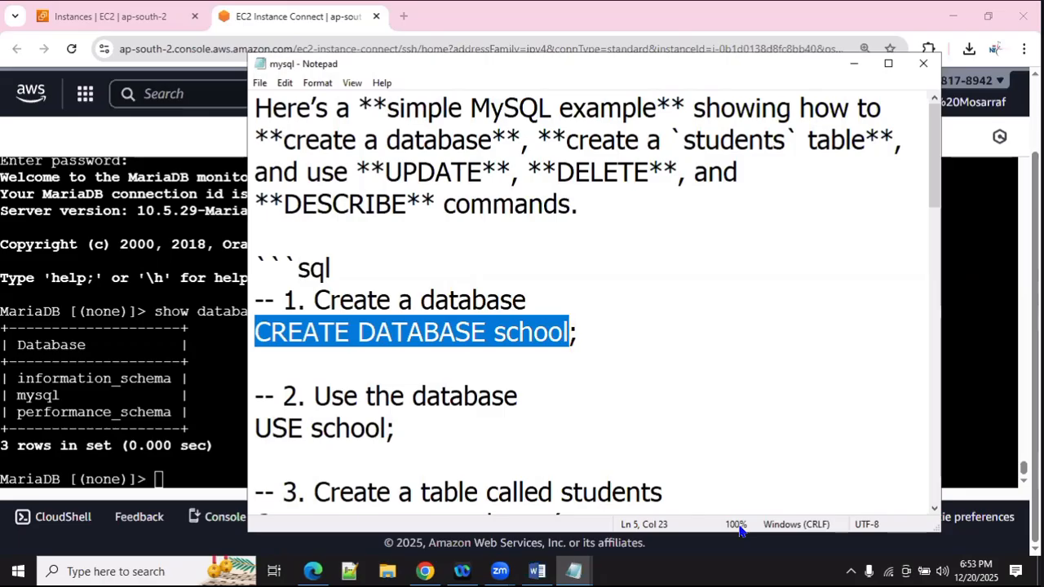
left_click(148, 325)
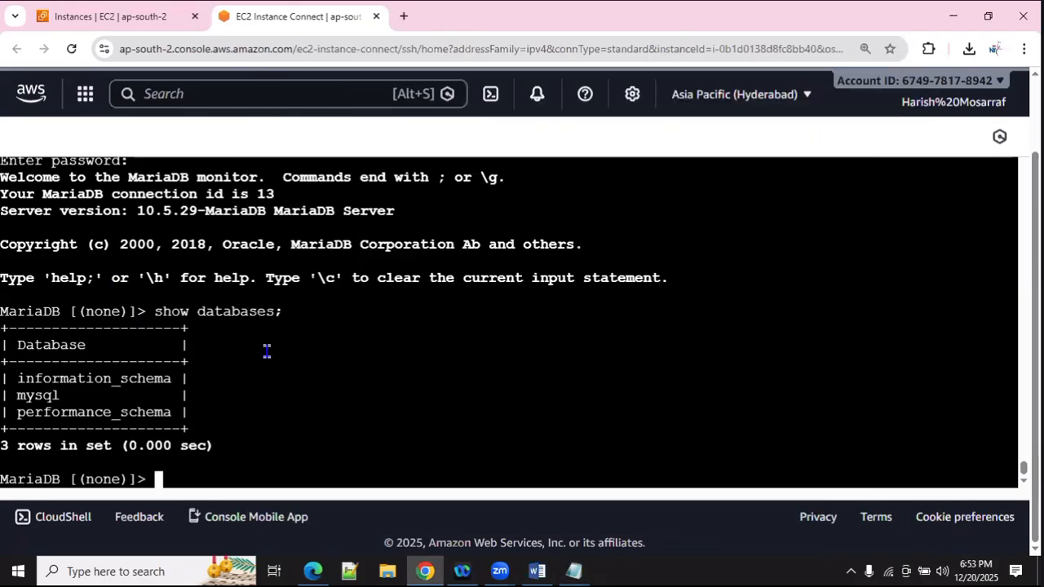
right_click(269, 359)
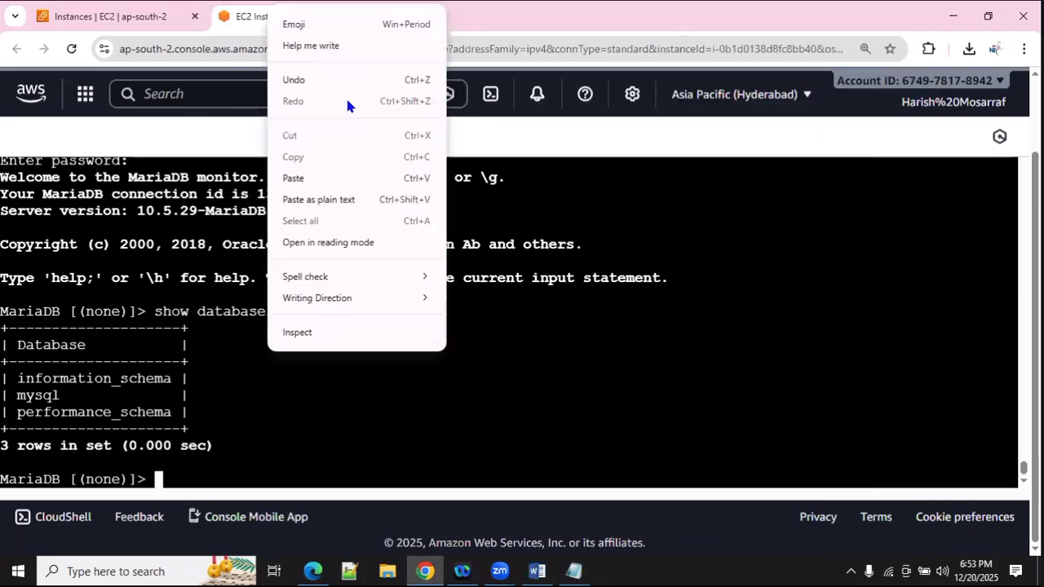
left_click(322, 179)
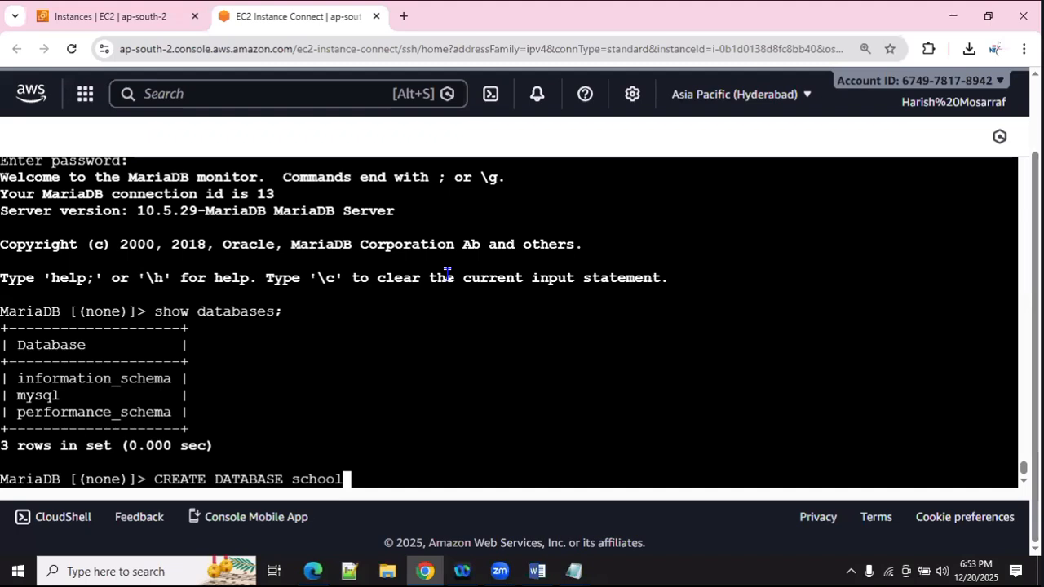
key("Return")
type(";")
key("Return")
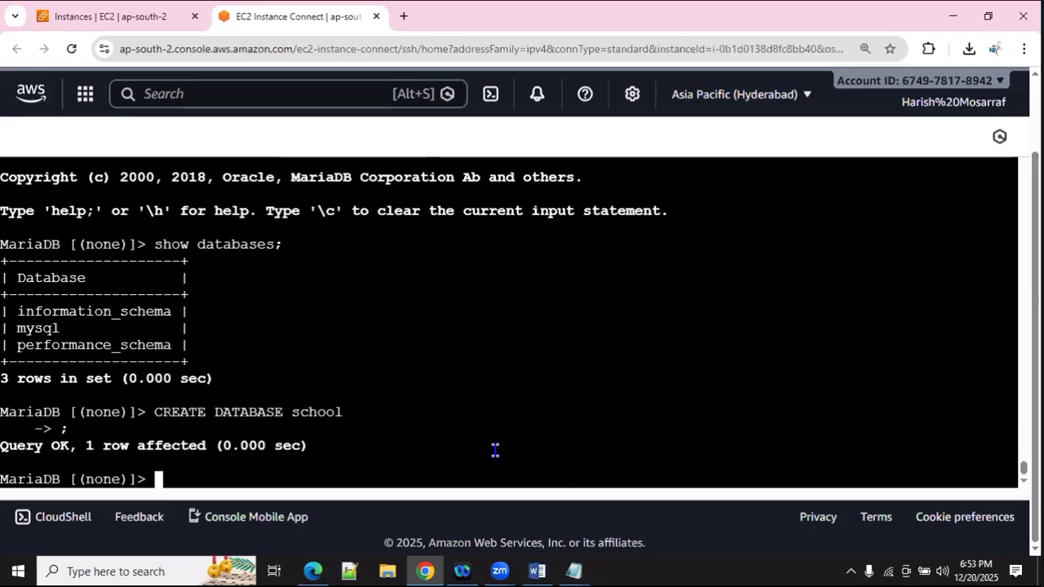
Step: Re-run show databases; to confirm school is listed, then switch to it with use school
type("show databases;")
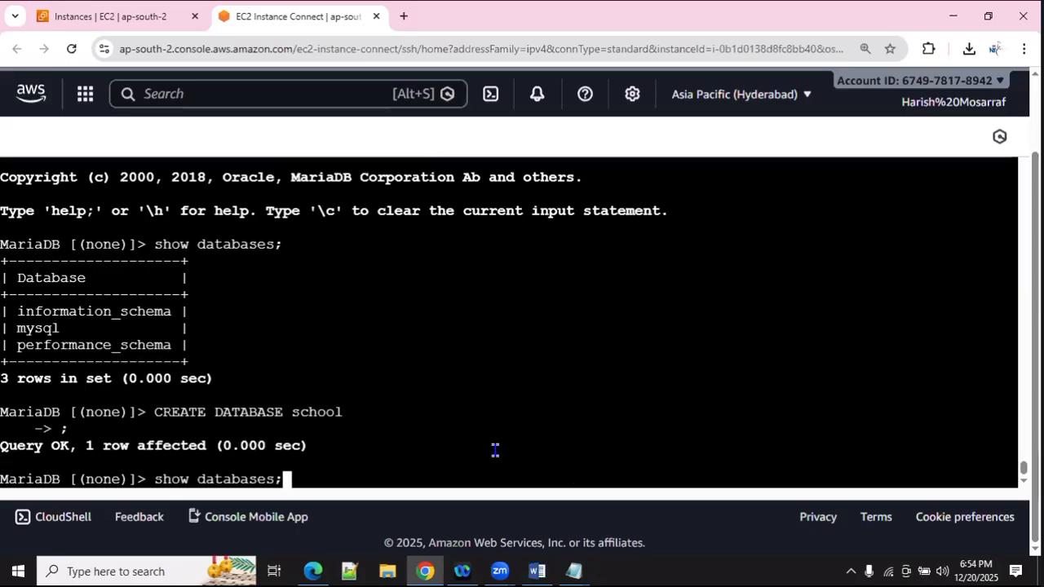
key("Return")
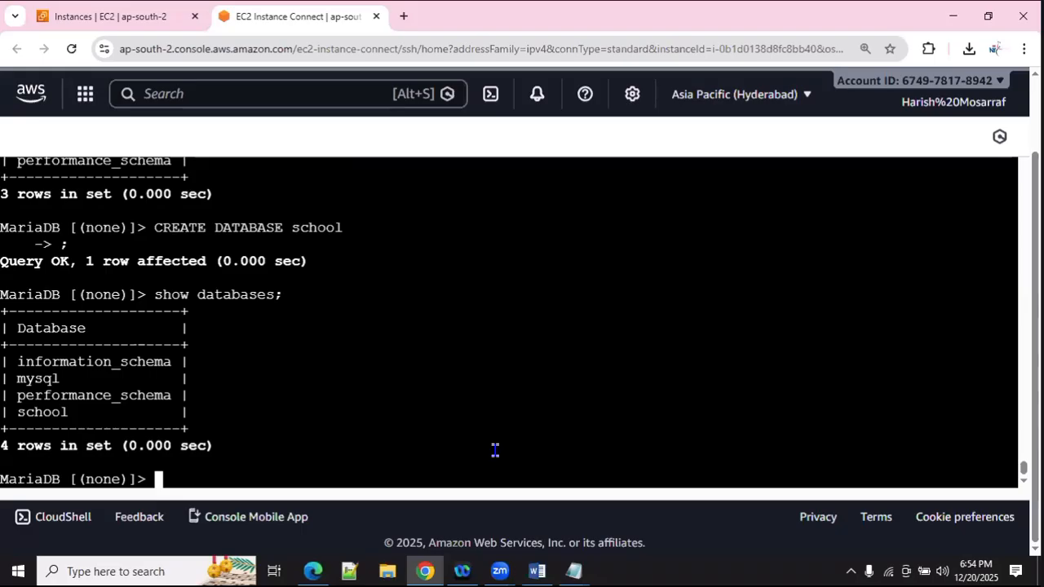
double_click(49, 412)
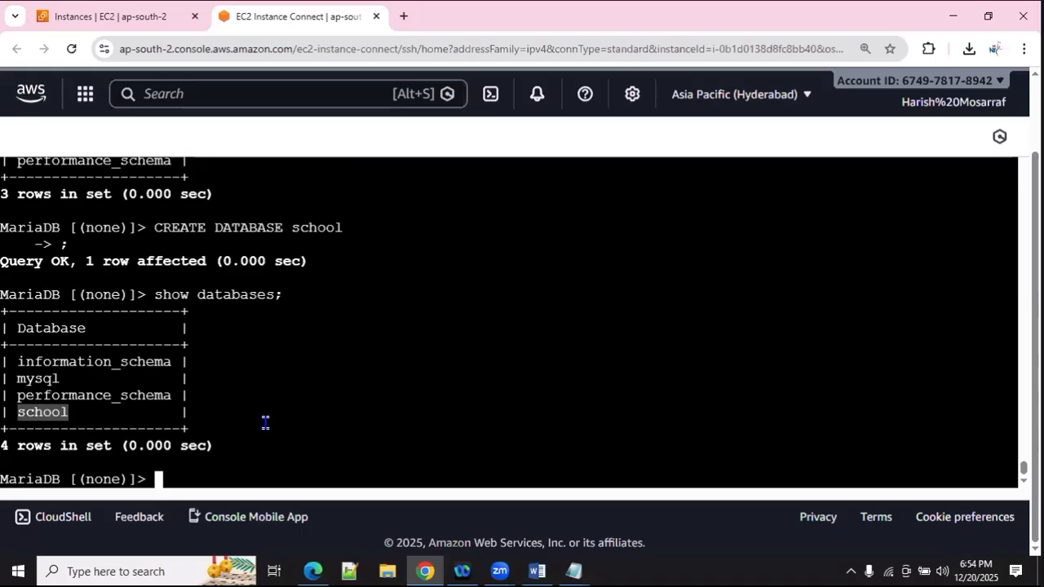
left_click(298, 426)
type("use ")
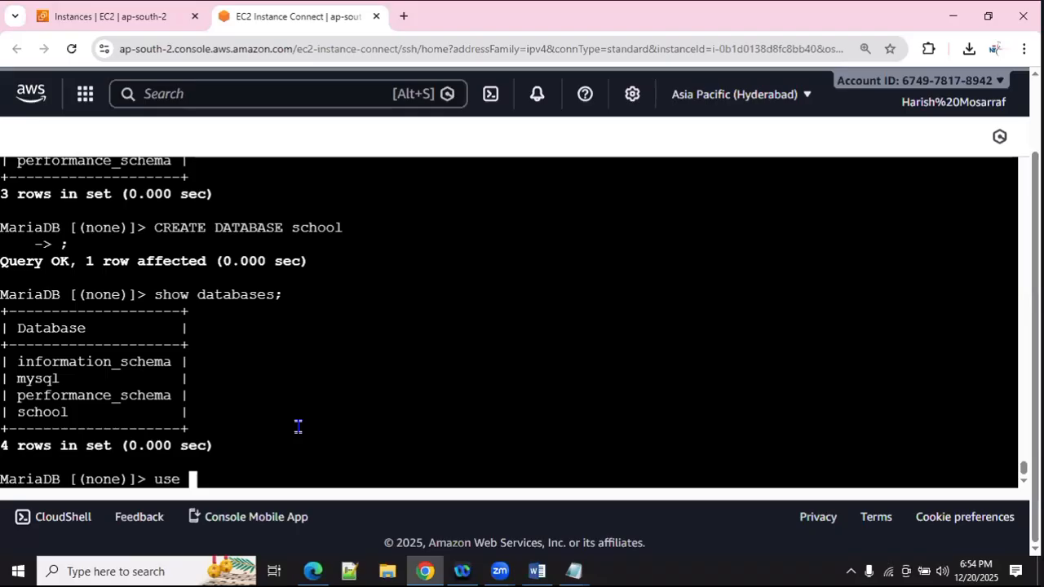
type("school")
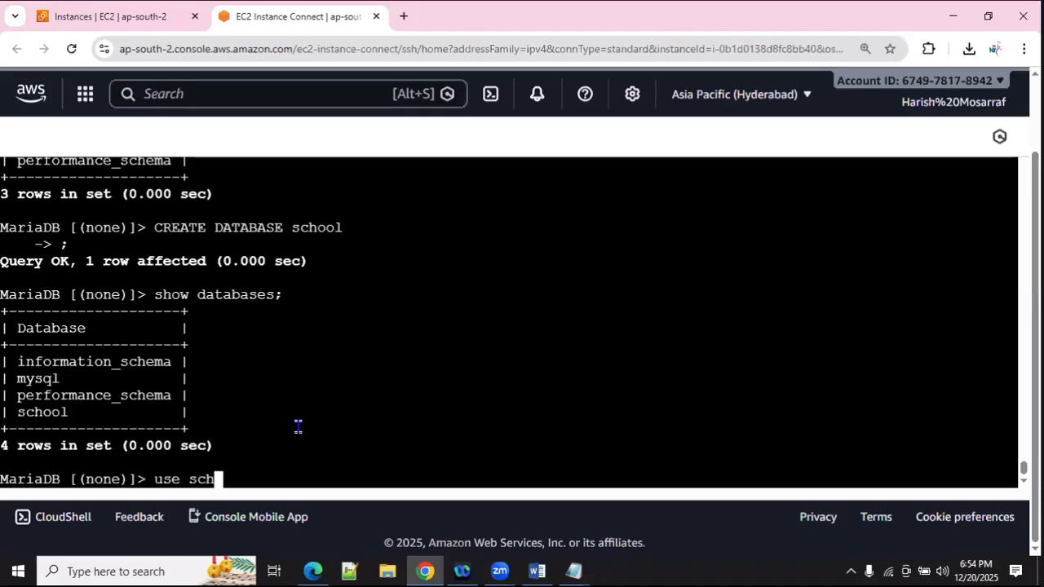
key("Return")
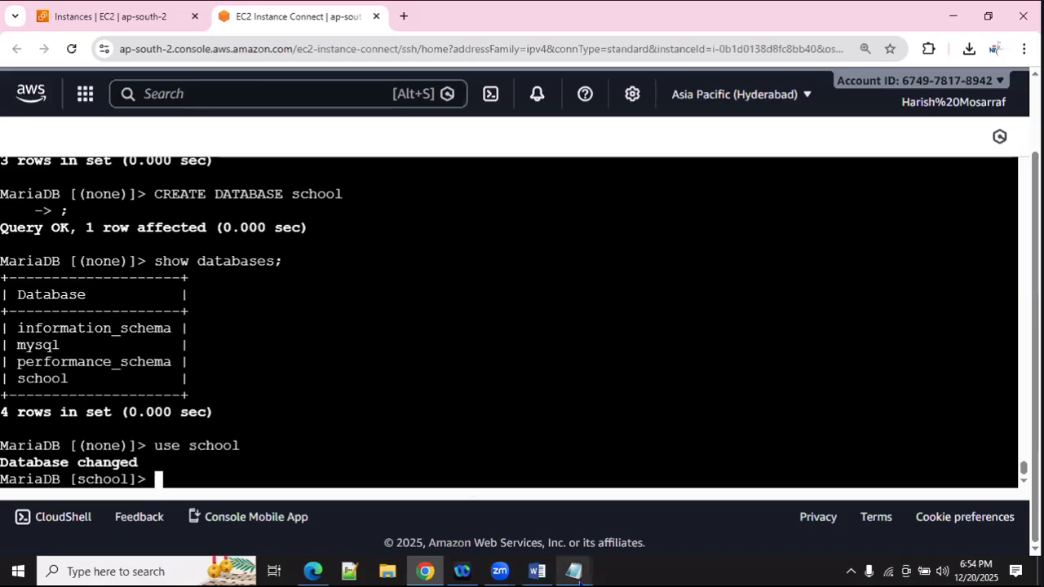
Step: In the mysql notes, review and select the CREATE TABLE students statement with id, name, age, grade
mouse_move(575, 573)
left_click(627, 534)
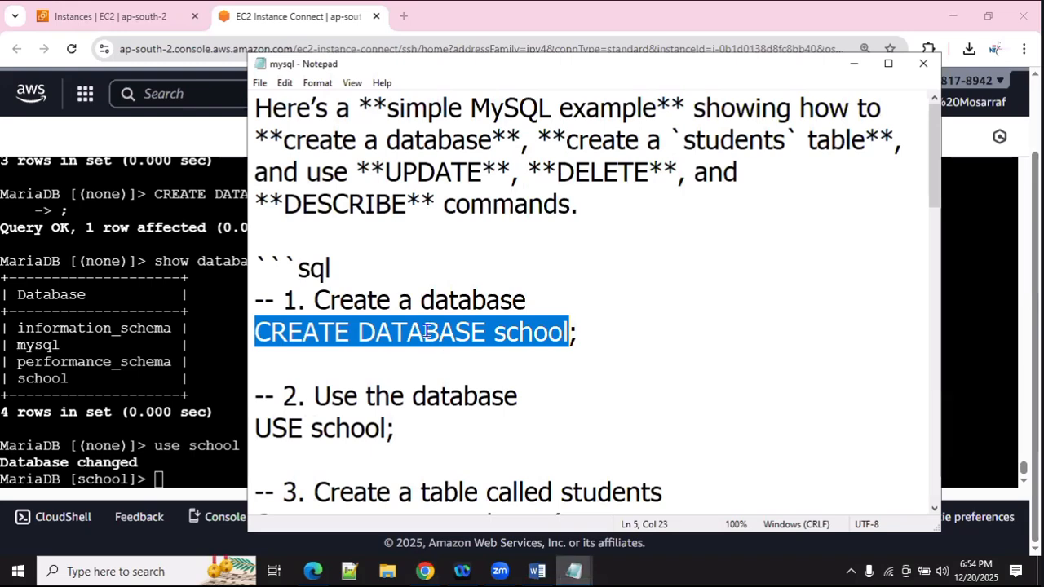
scroll(426, 331, "down", 2)
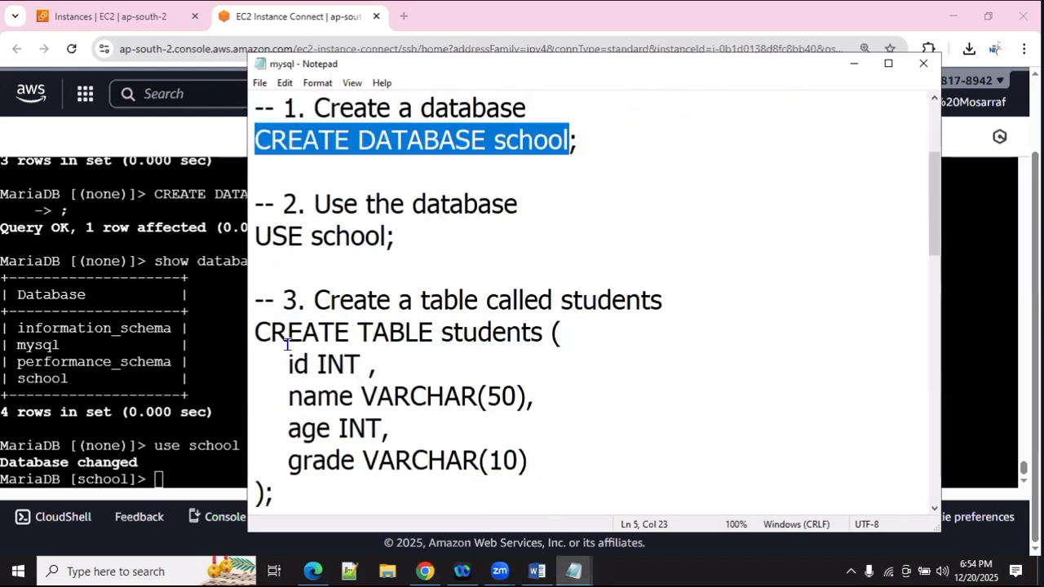
double_click(478, 334)
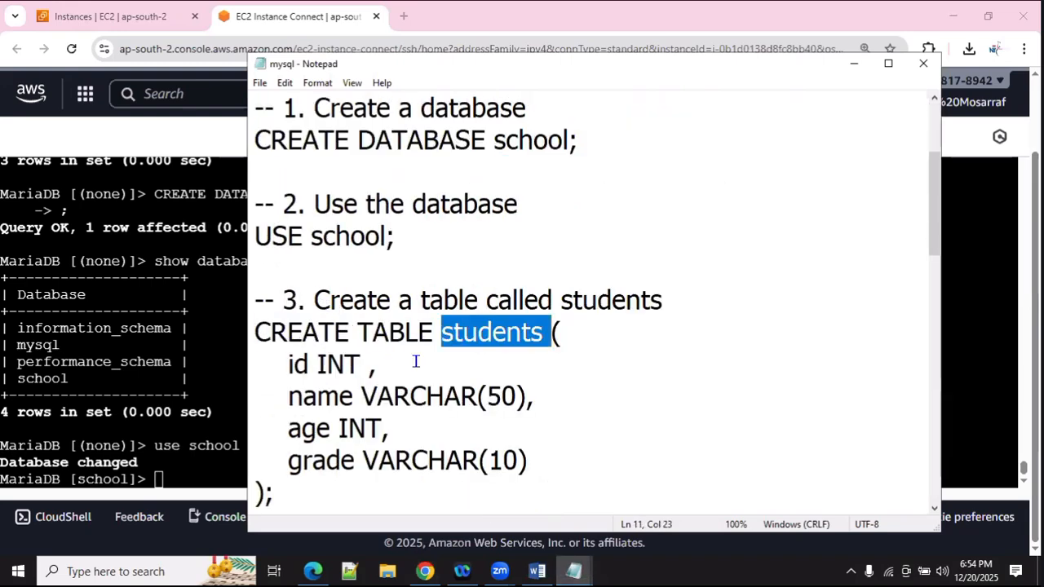
left_click(323, 362)
scroll(331, 342, "down", 1)
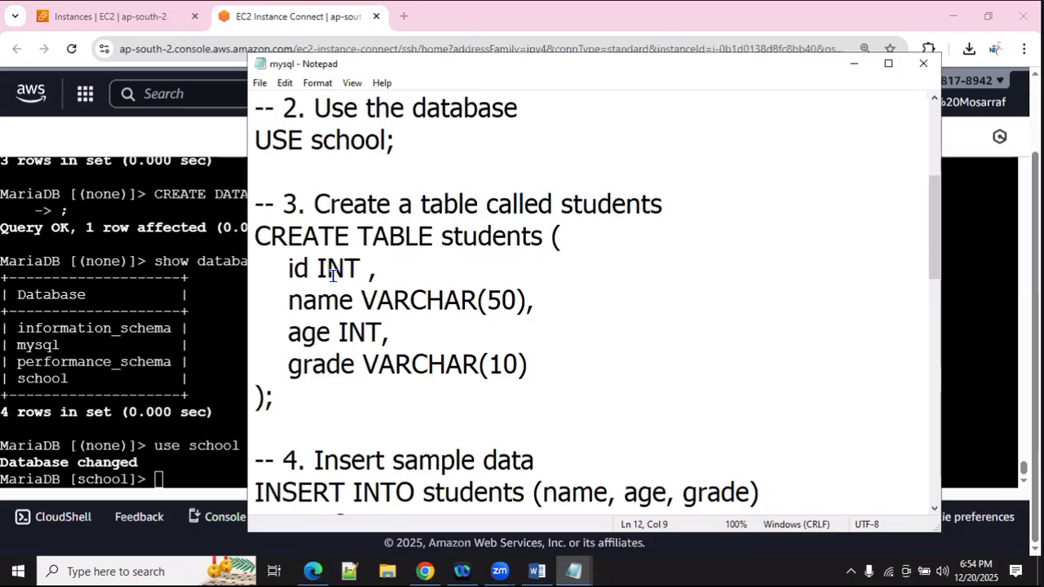
left_click(339, 300)
left_click(485, 302)
left_click(344, 332)
left_click(380, 334)
scroll(374, 336, "down", 1)
left_click(317, 268)
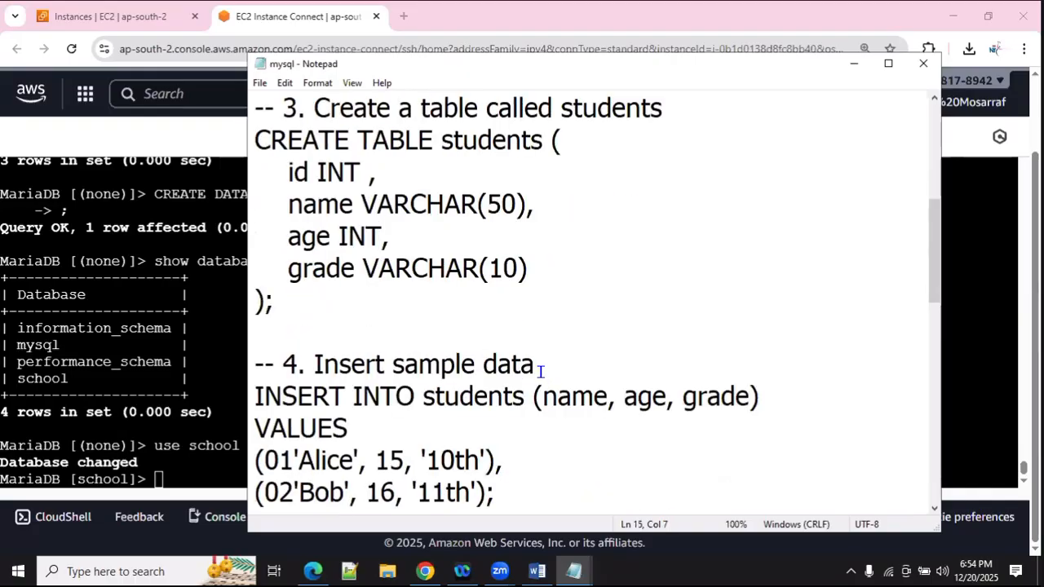
left_click(400, 275)
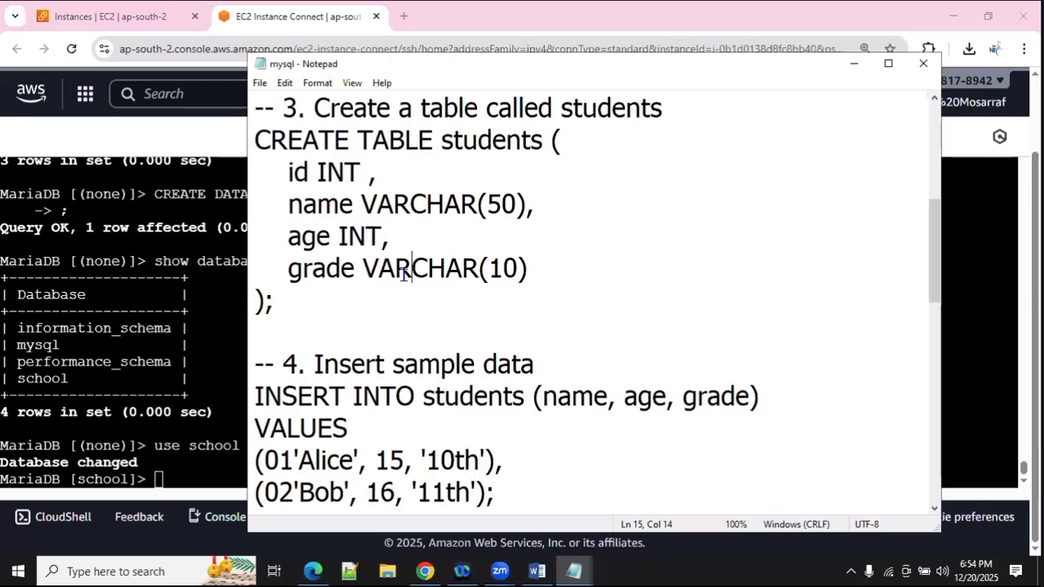
left_click(547, 275)
scroll(429, 309, "up", 1)
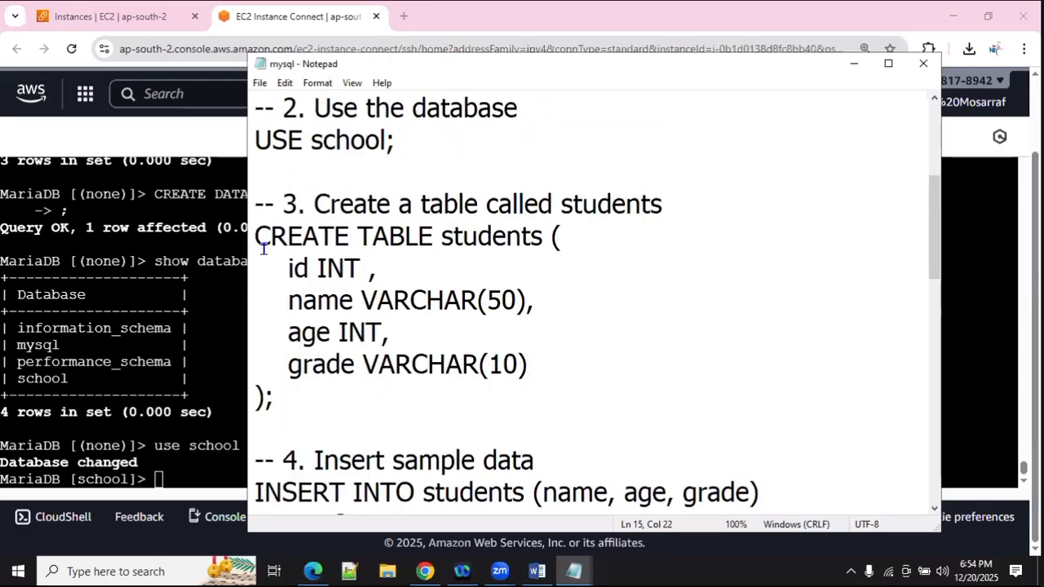
left_click_drag(256, 235, 289, 394)
key("ctrl+c")
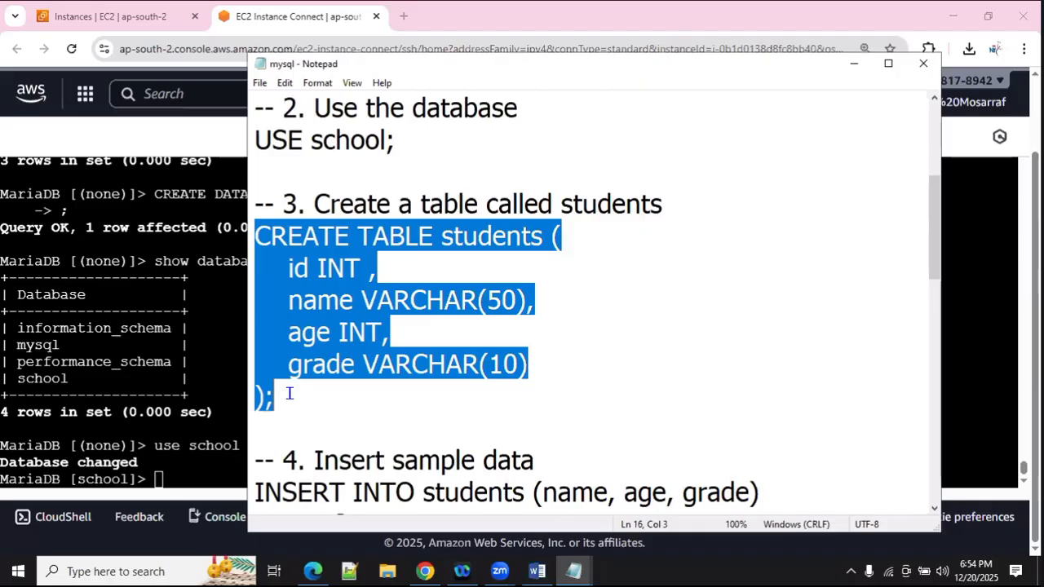
Step: Paste the CREATE TABLE students statement into the MariaDB prompt and run it
left_click(179, 350)
right_click(324, 337)
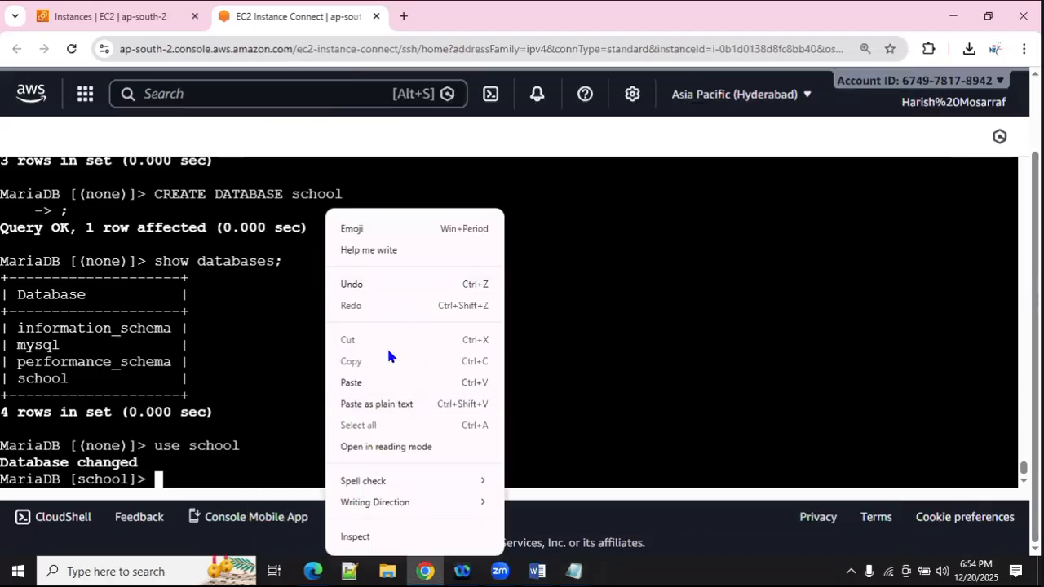
left_click(382, 376)
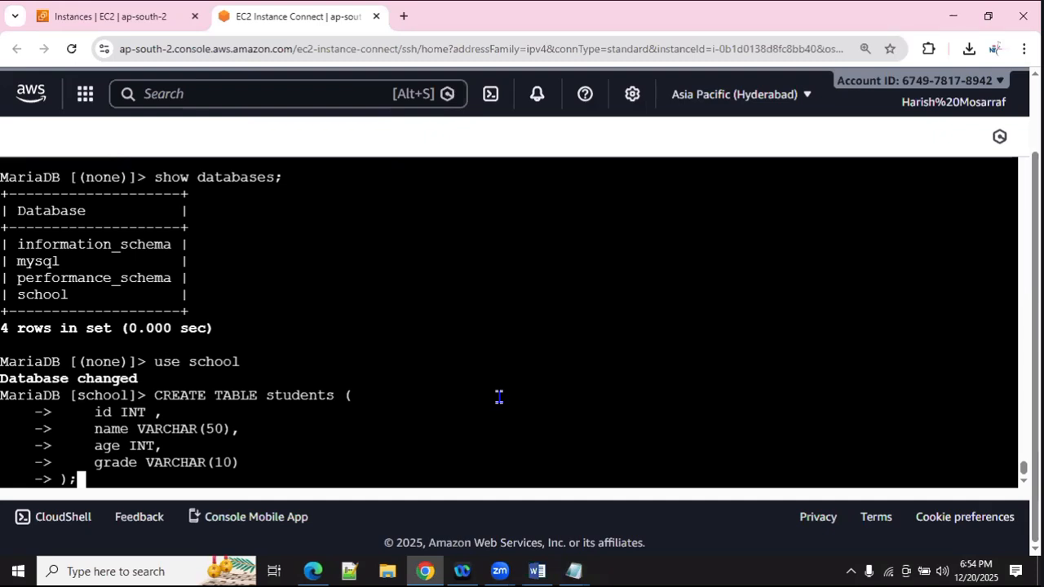
key("Return")
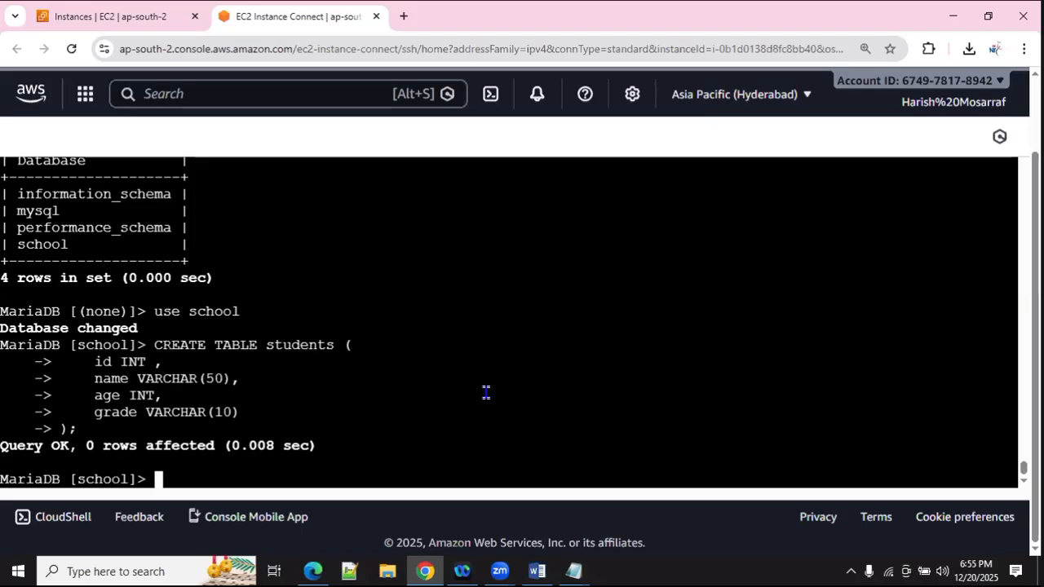
Step: Run show tables; to confirm students is listed in the school database
type("show tab")
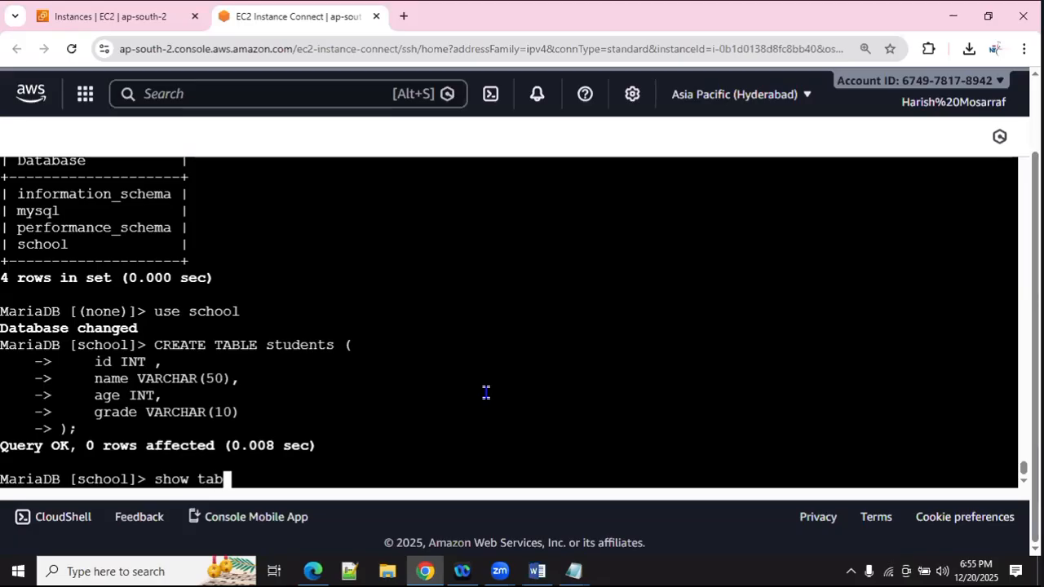
type("el=")
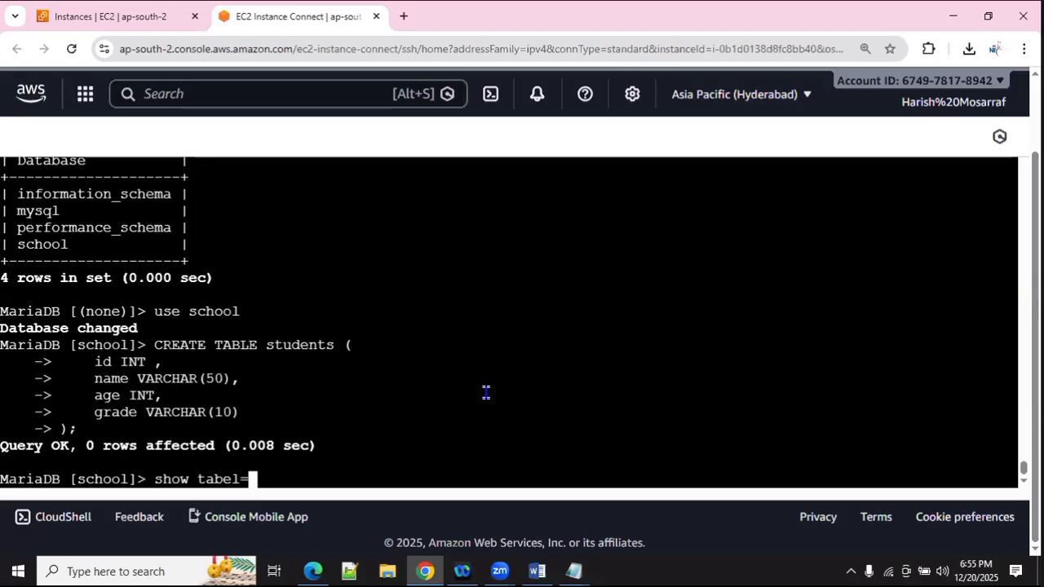
key("BackSpace")
key("BackSpace")
key("BackSpace")
type("le")
key("BackSpace")
type("s;")
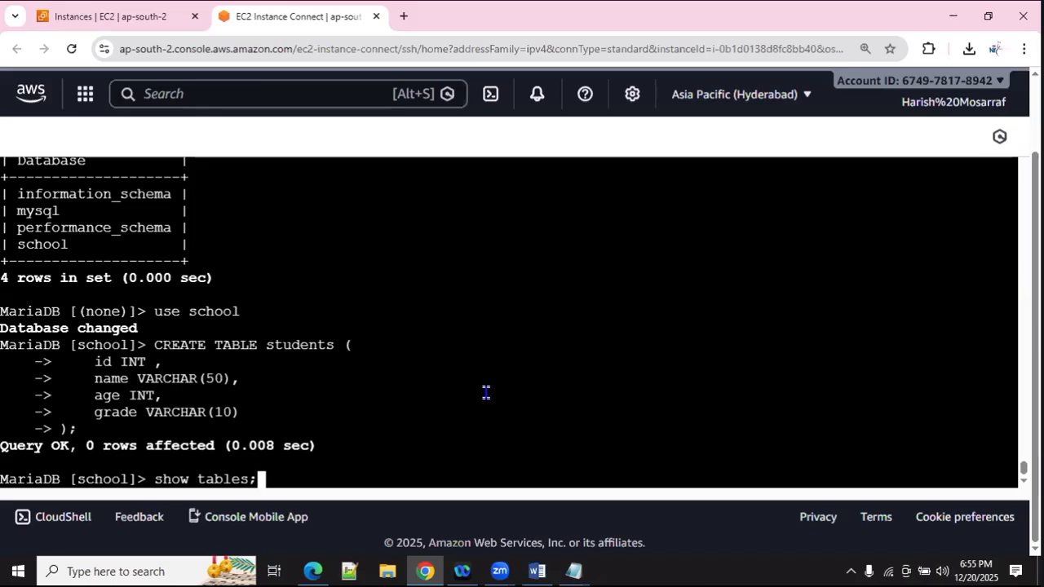
key("Return")
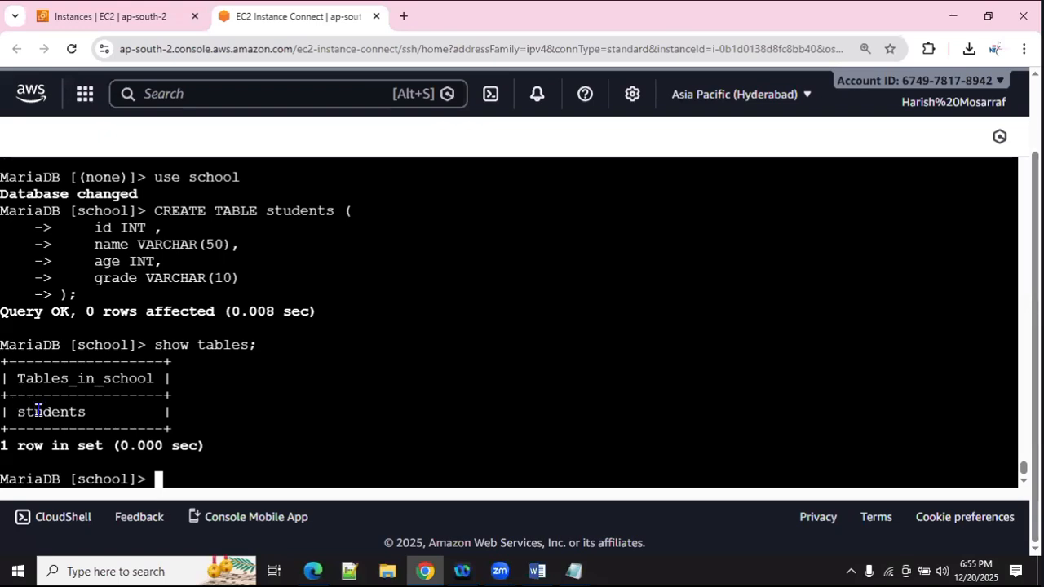
Step: Run select * from students; and confirm it returns an empty set
type("select")
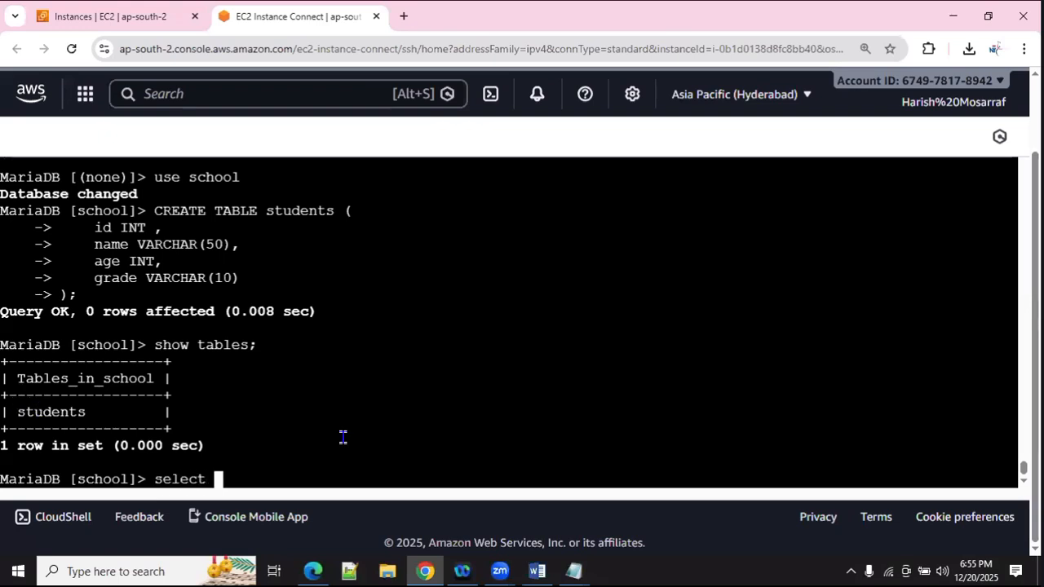
type(" * from ")
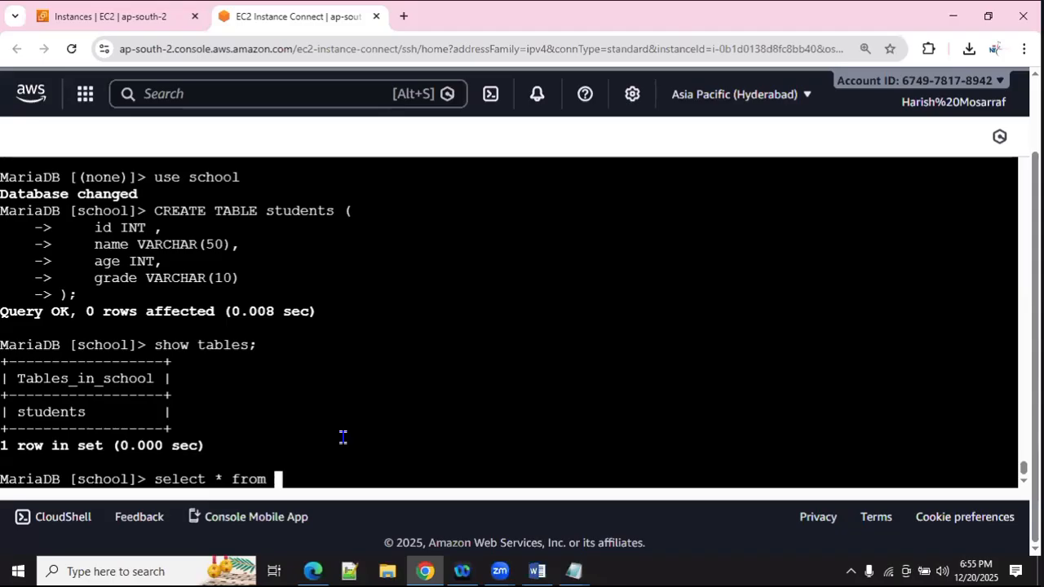
type("studen")
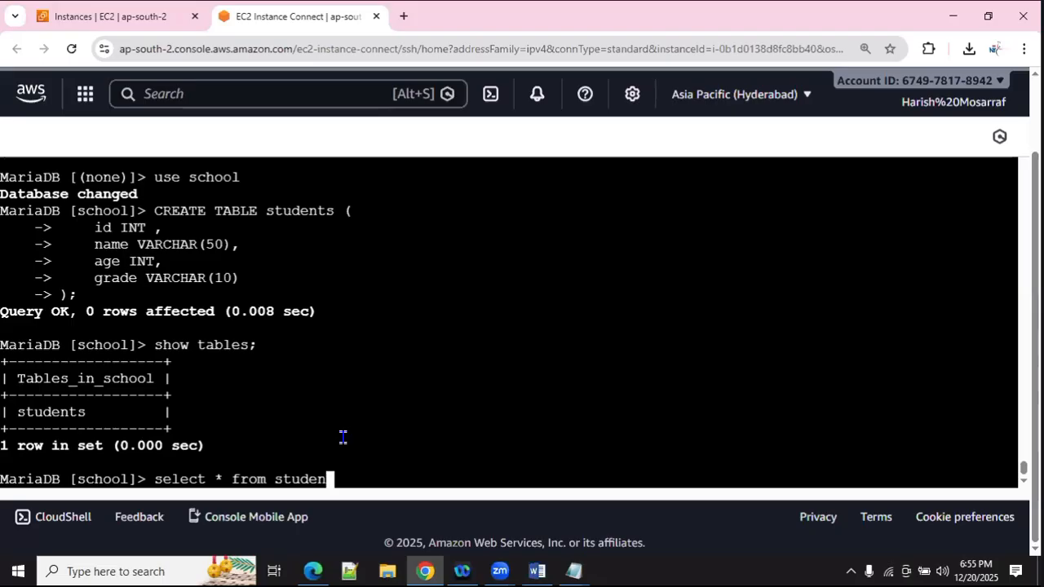
type("ts")
key("Return")
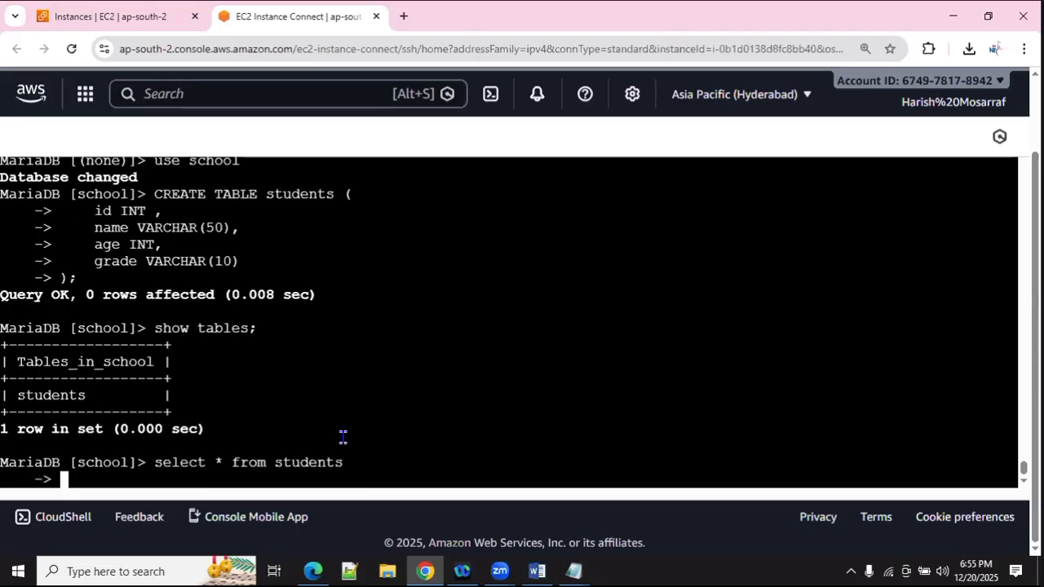
type(";")
key("Return")
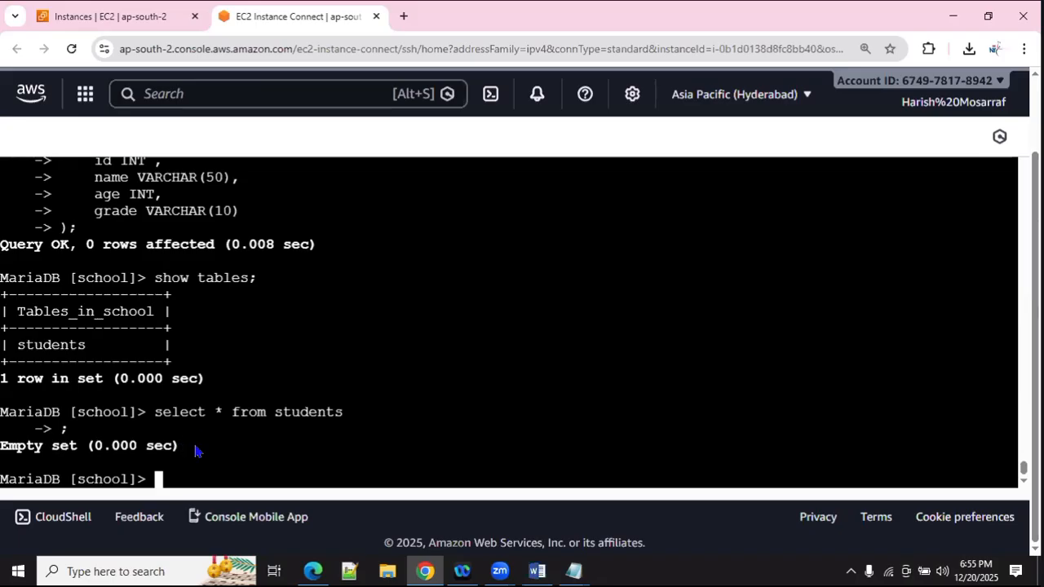
key("alt+Tab")
Step: Add 'id,' before name so the INSERT INTO students column list reads (id, name, age, grade)
scroll(362, 420, "down", 1)
scroll(361, 420, "down", 1)
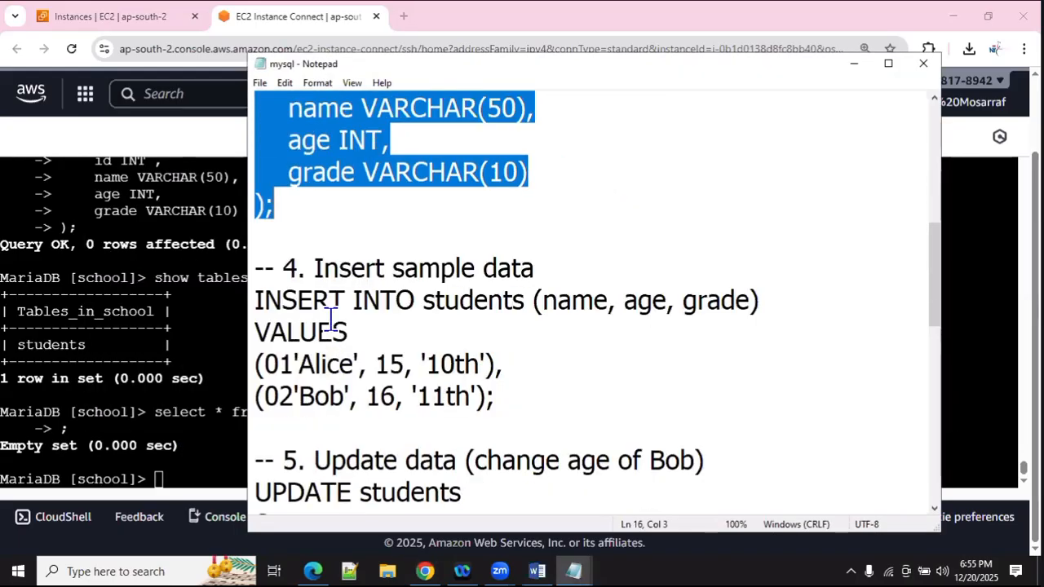
left_click(413, 301)
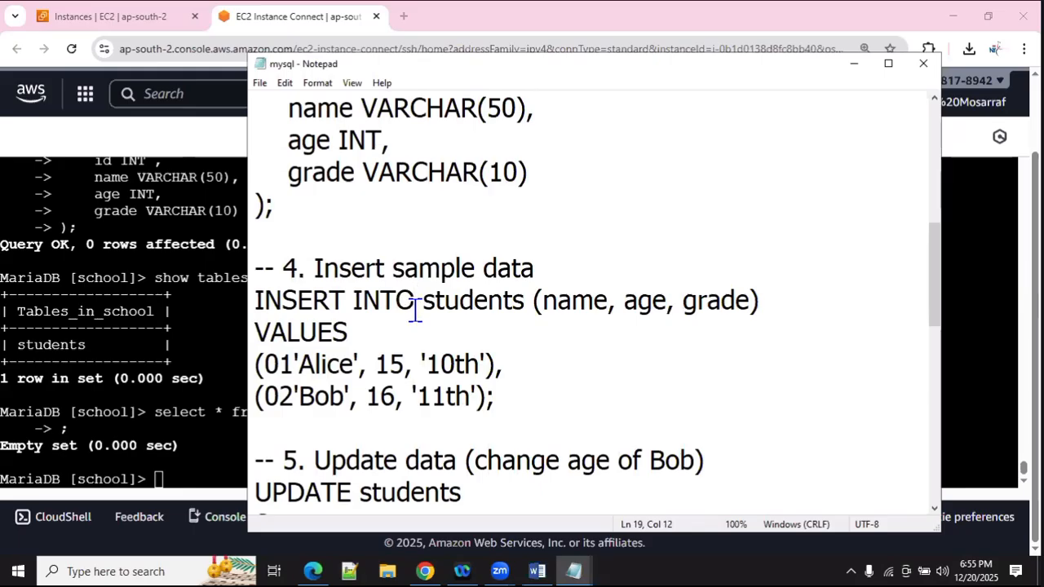
left_click(461, 302)
left_click(552, 306)
left_click(636, 303)
left_click(705, 301)
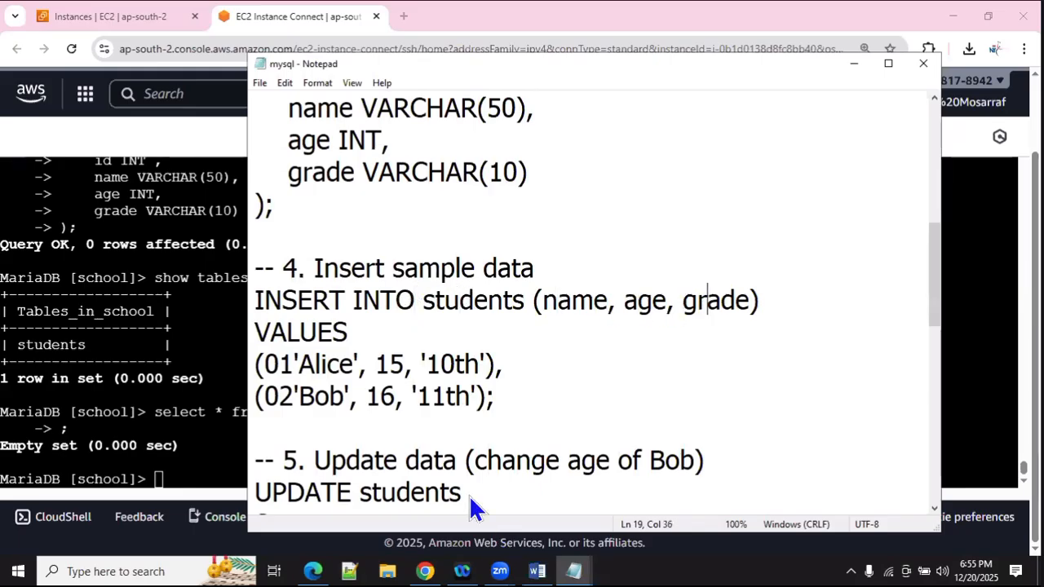
left_click(547, 307)
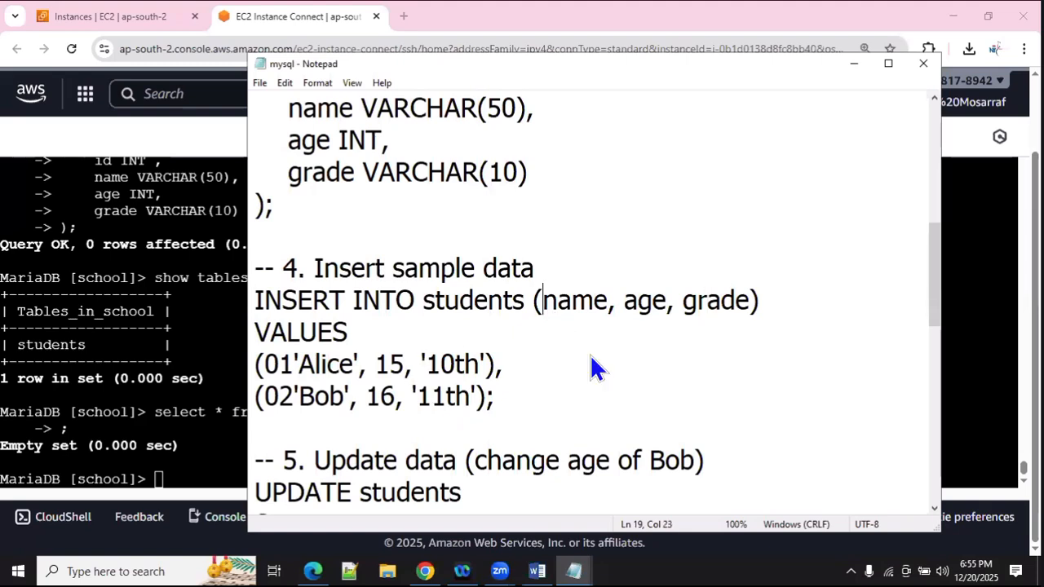
scroll(593, 367, "up", 1)
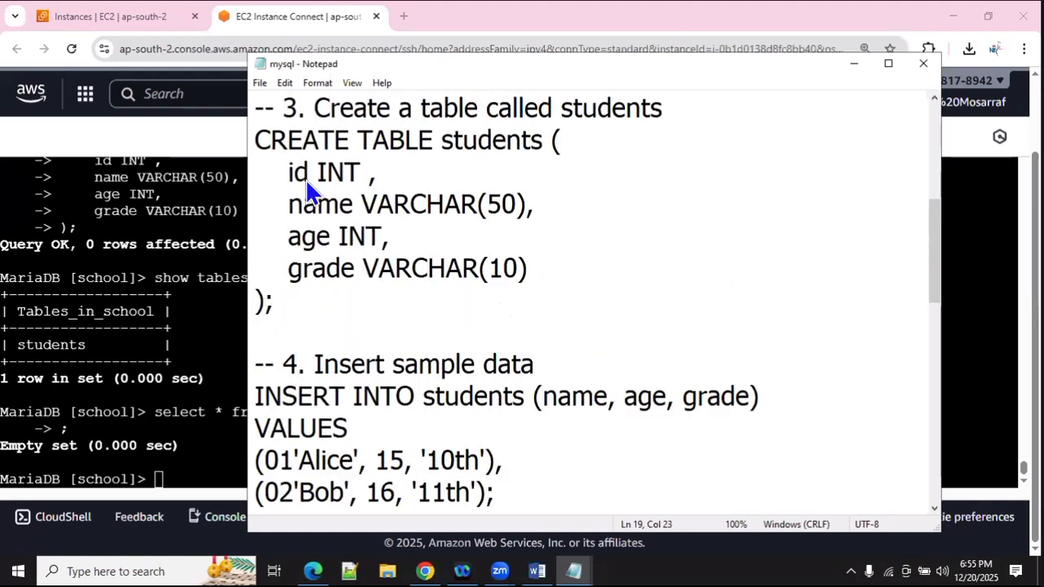
type("id ")
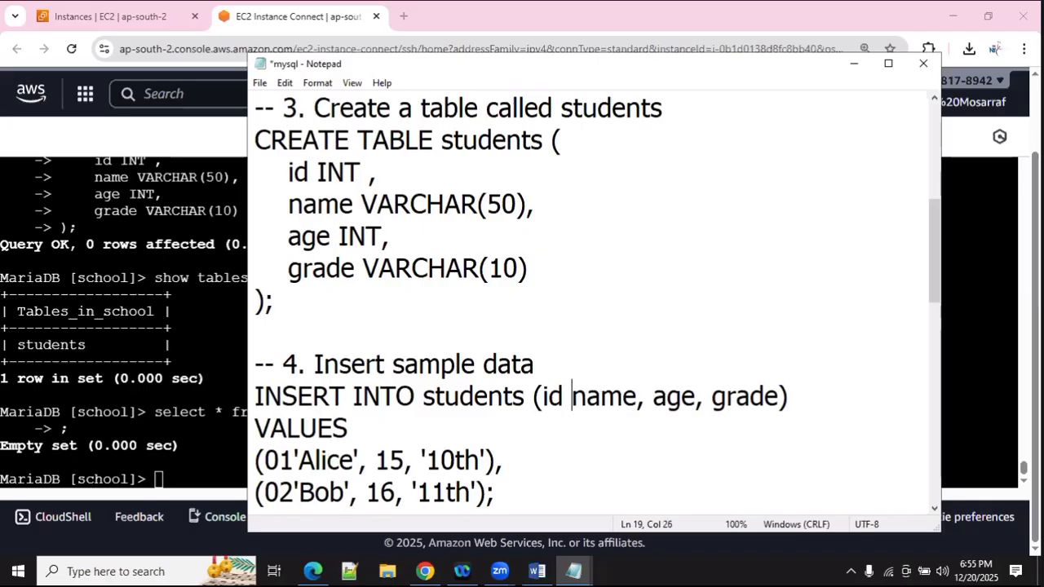
type(",")
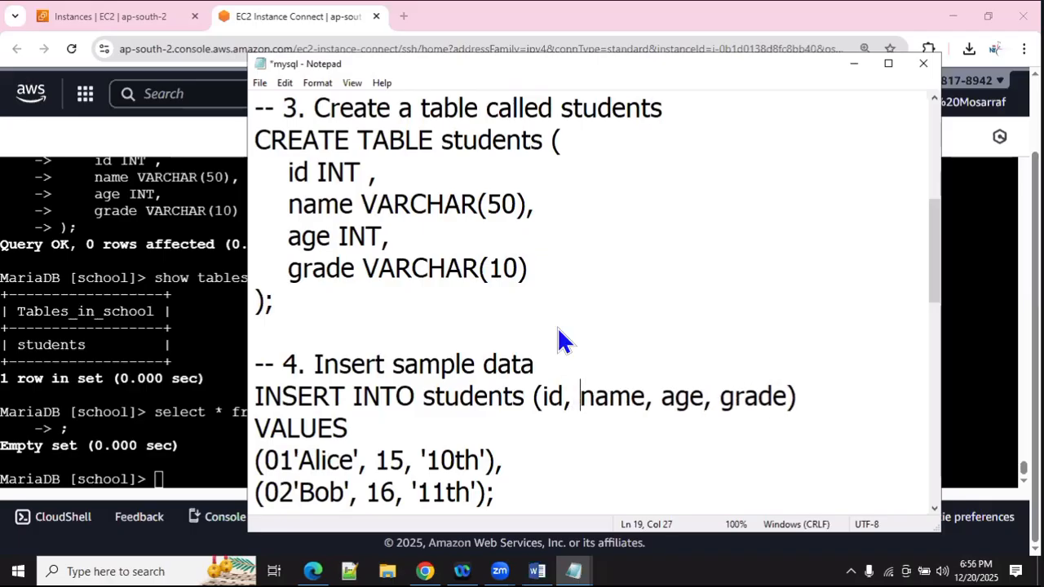
scroll(451, 438, "down", 1)
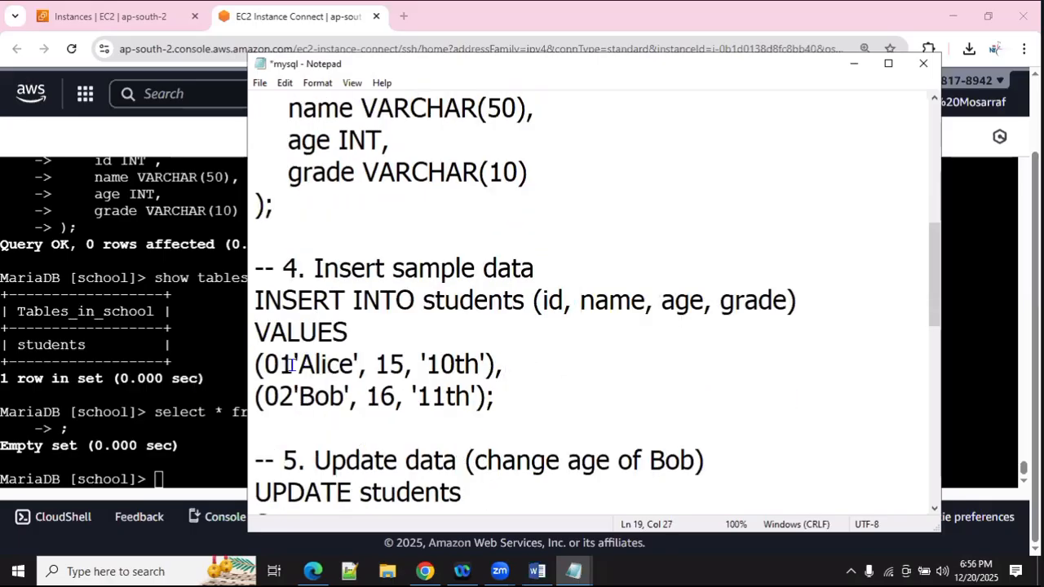
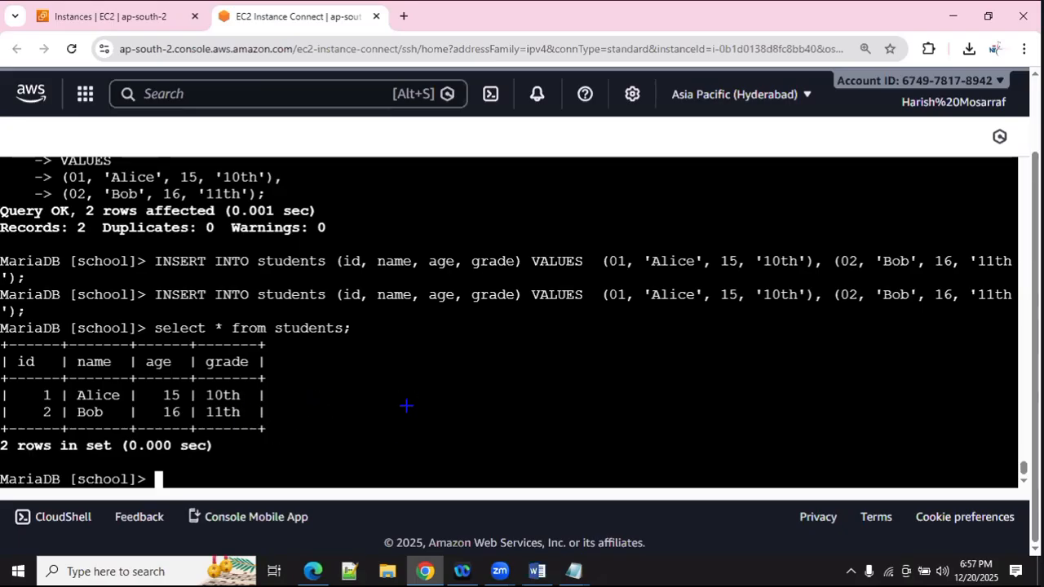
Step: Review the mysqldump command, -p option, database name and dump file name in the RDS_LAB notes
key("alt+Tab")
key("Tab")
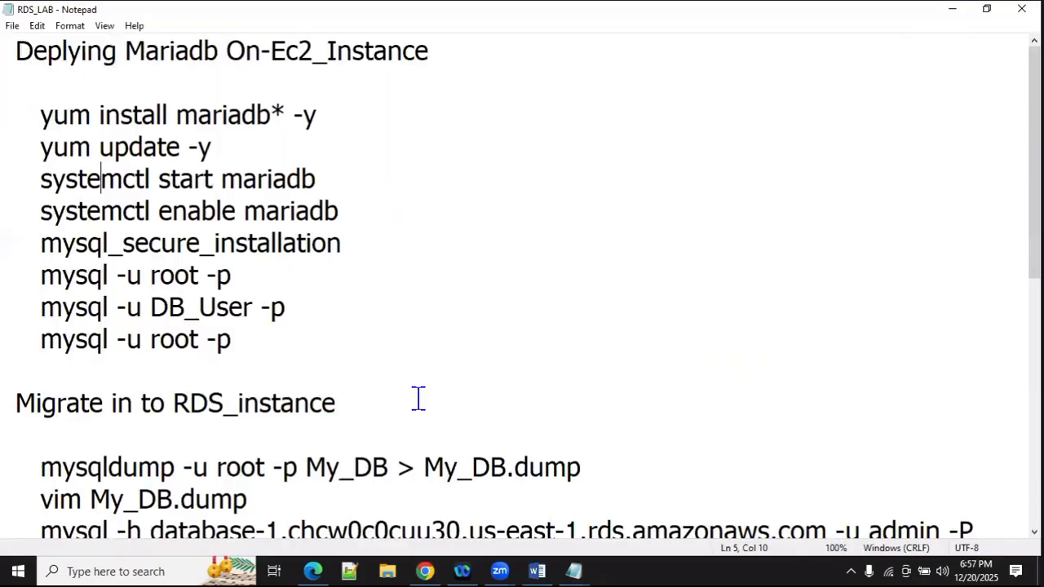
scroll(373, 368, "down", 2)
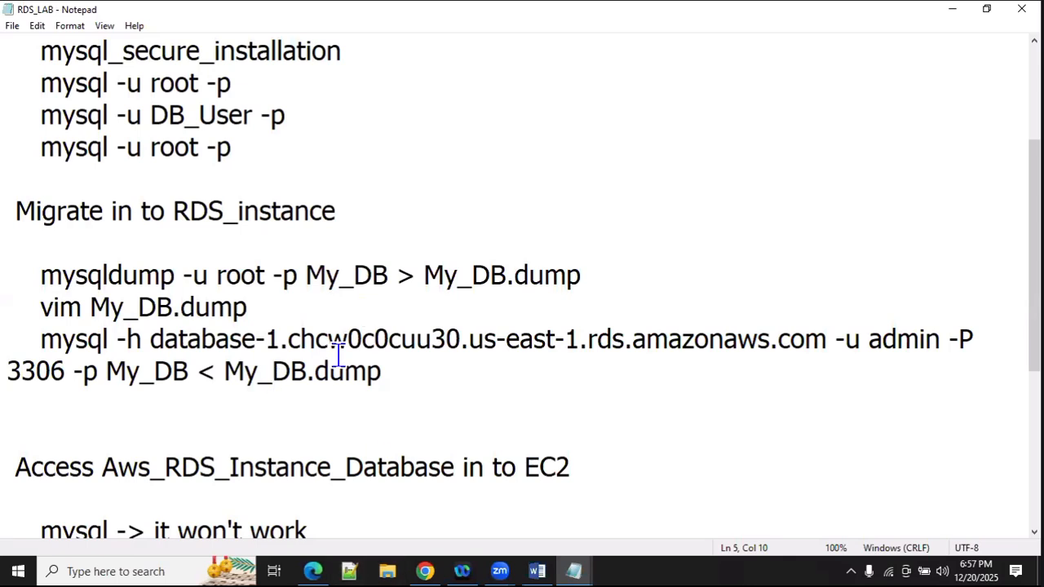
left_click_drag(43, 275, 174, 275)
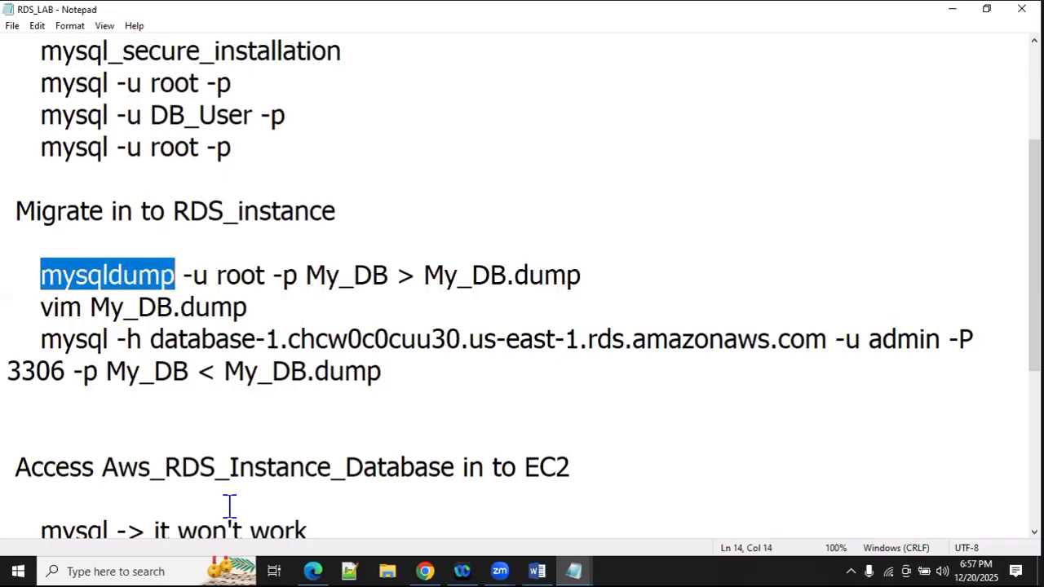
left_click(186, 271)
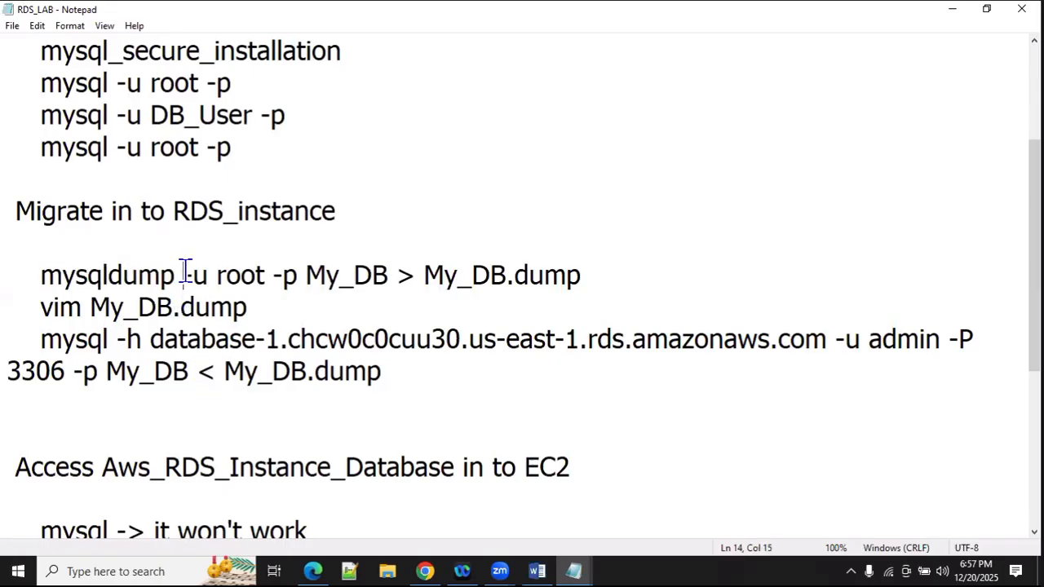
left_click(282, 277)
left_click_drag(305, 275, 389, 275)
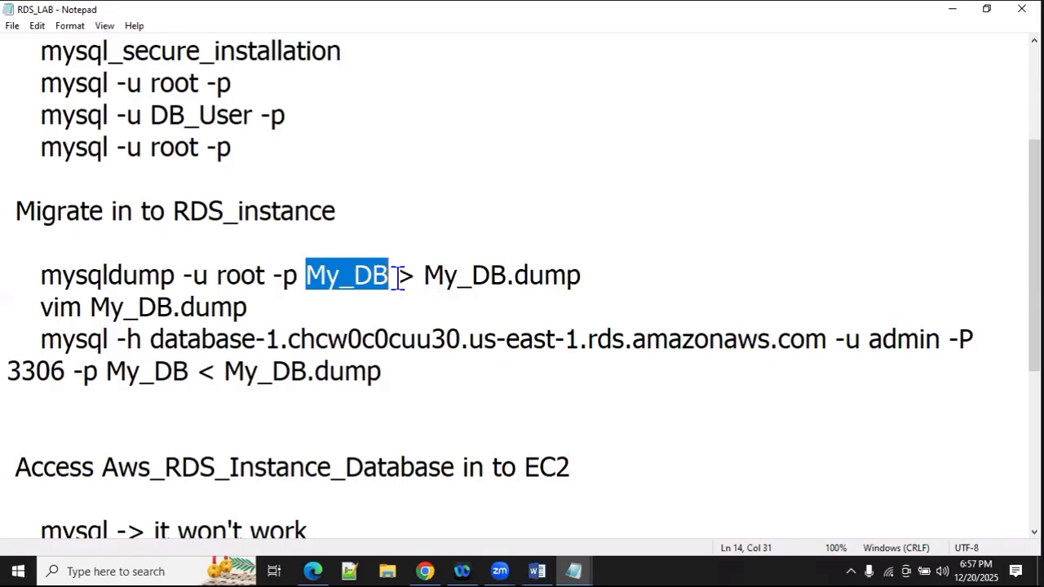
left_click_drag(424, 275, 576, 294)
left_click(577, 294)
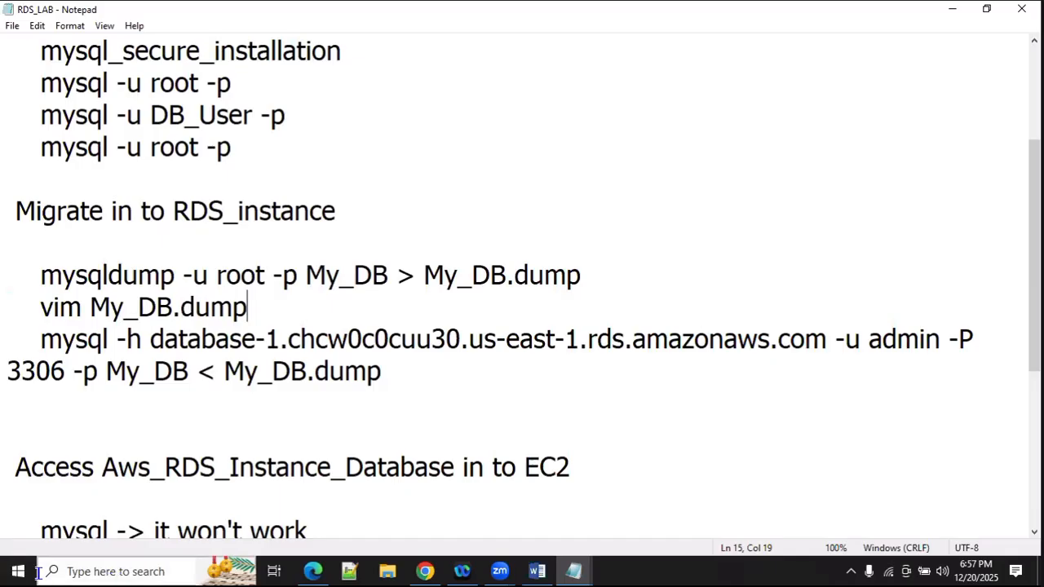
key("alt+Tab")
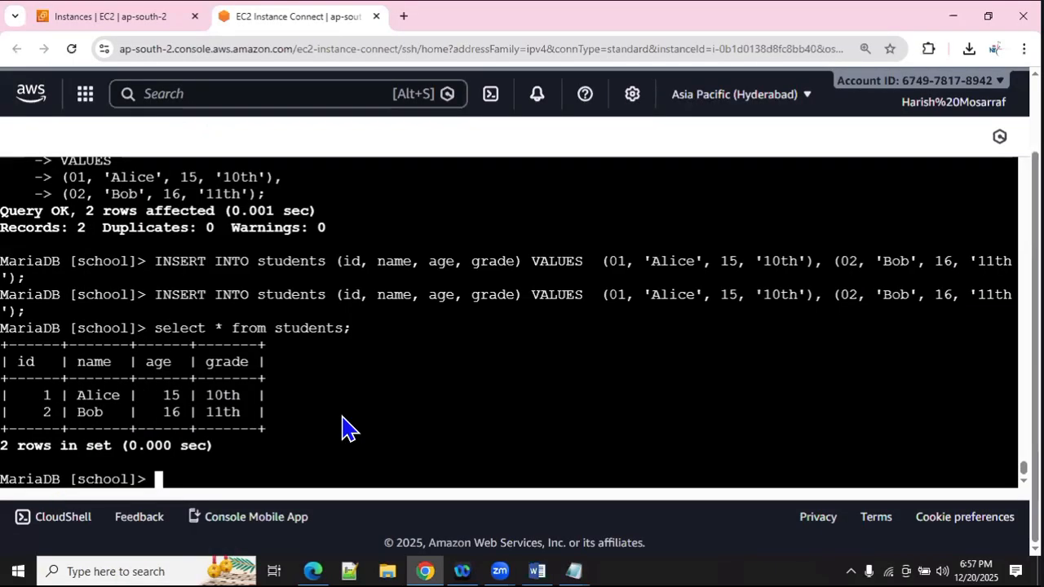
Step: Exit MariaDB and run mysqldump -u root -p school > school.dump with the root password
type("exit")
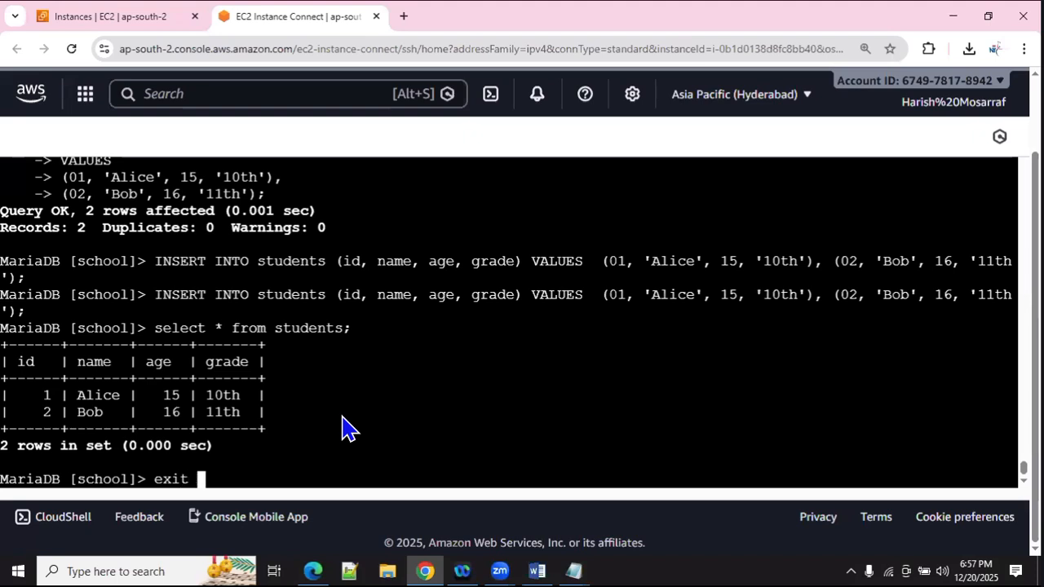
key("Return")
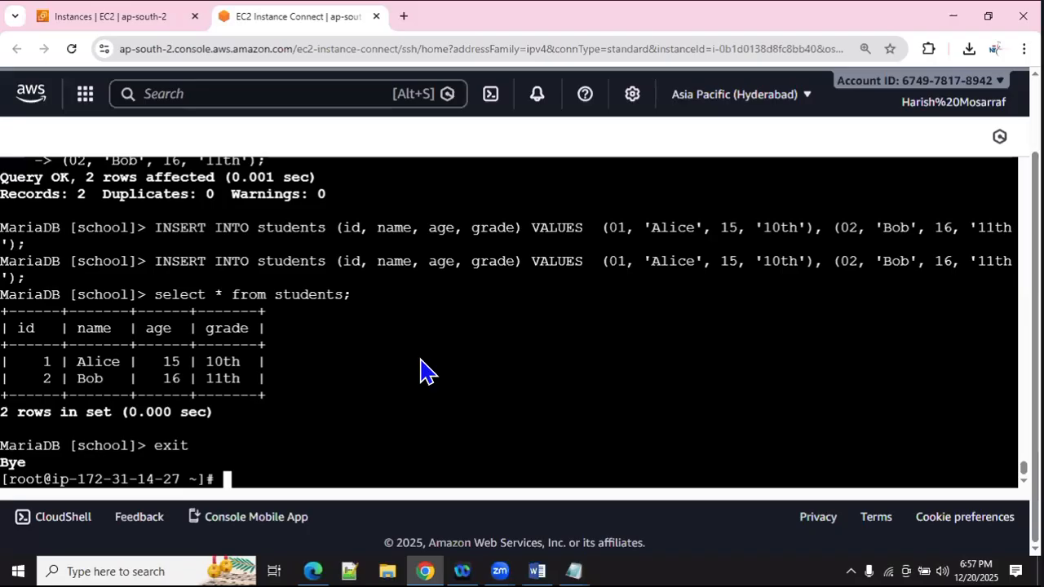
type("mysql")
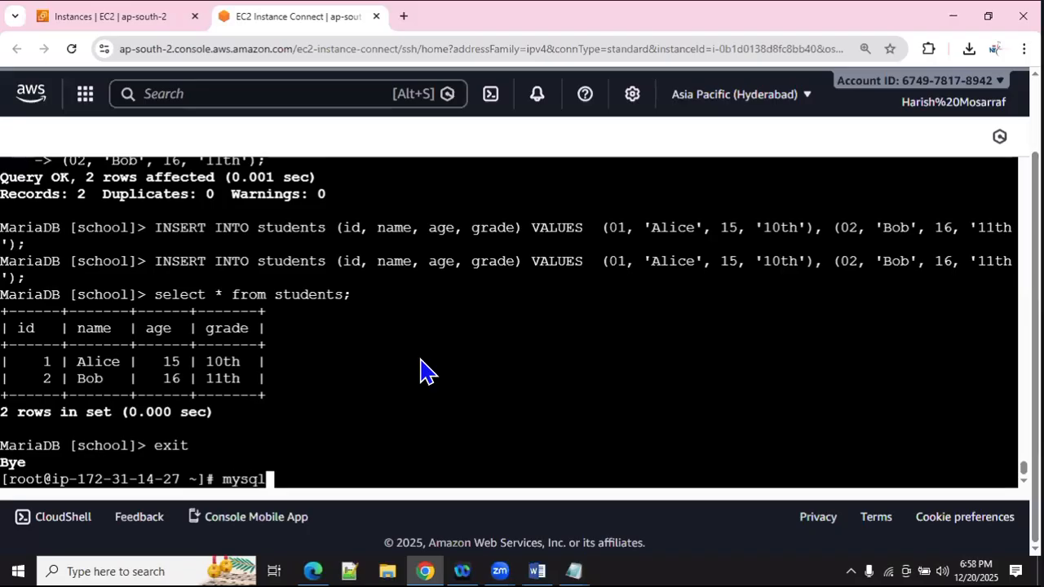
type("dump")
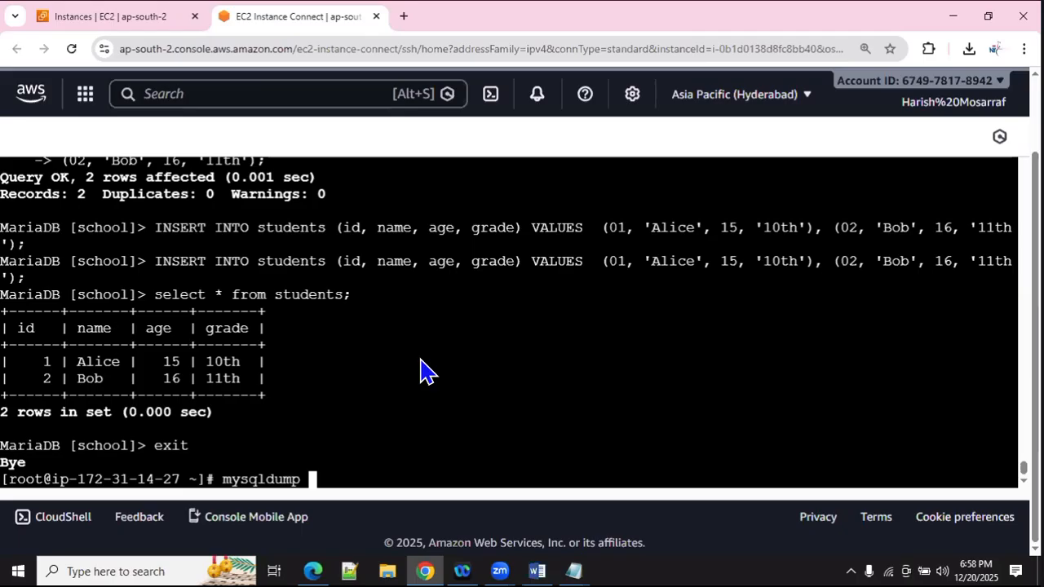
type(" -u root ")
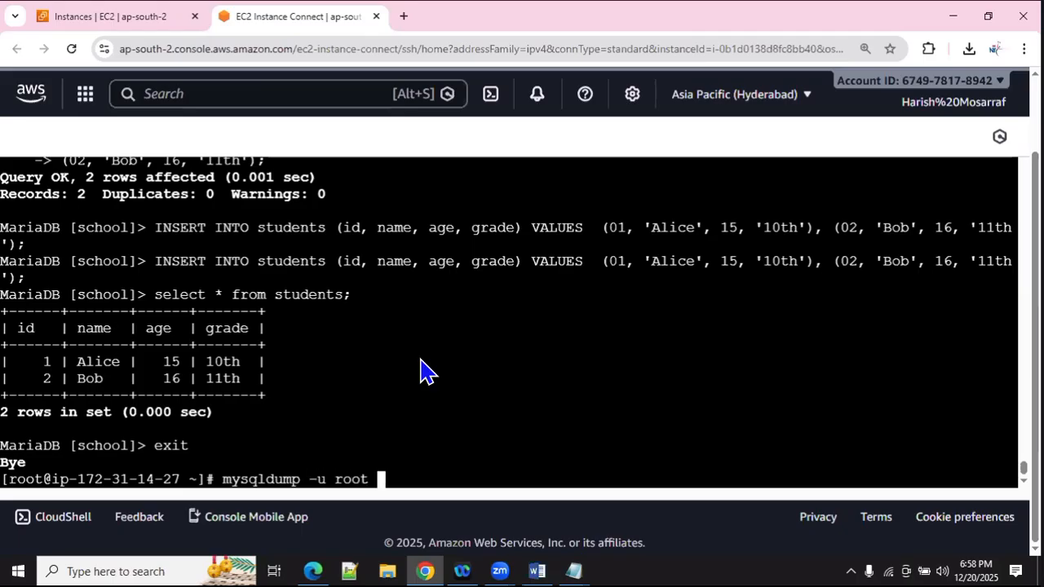
type("-p school")
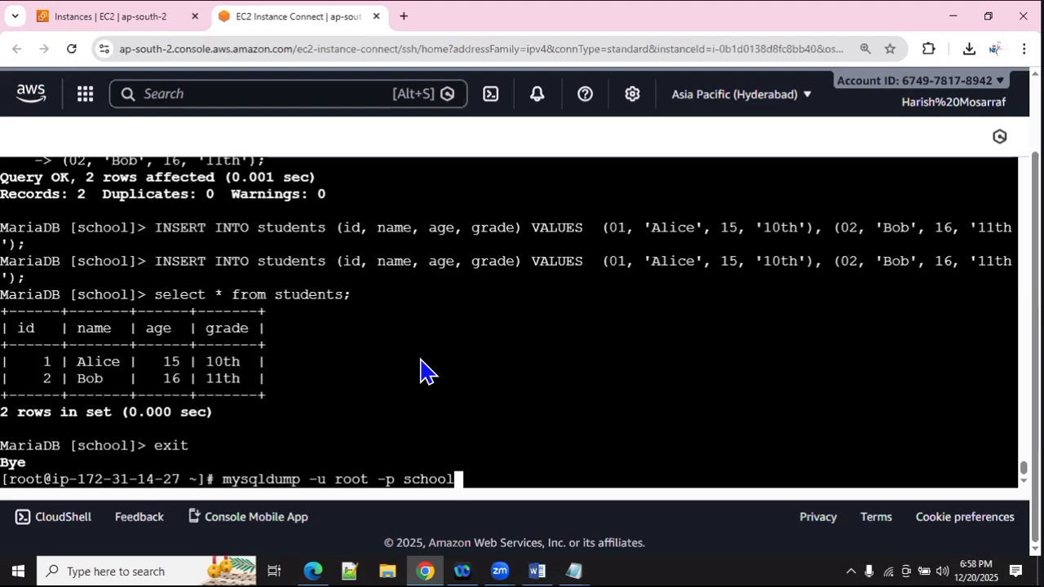
type(">")
key("alt+Tab")
left_click_drag(305, 275, 390, 275)
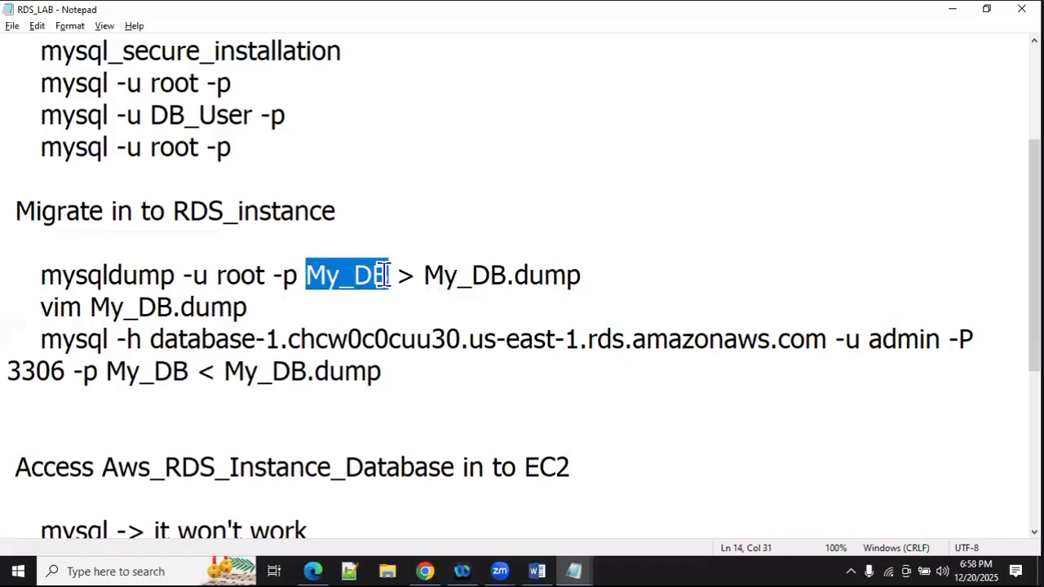
key("alt+Tab")
type(">")
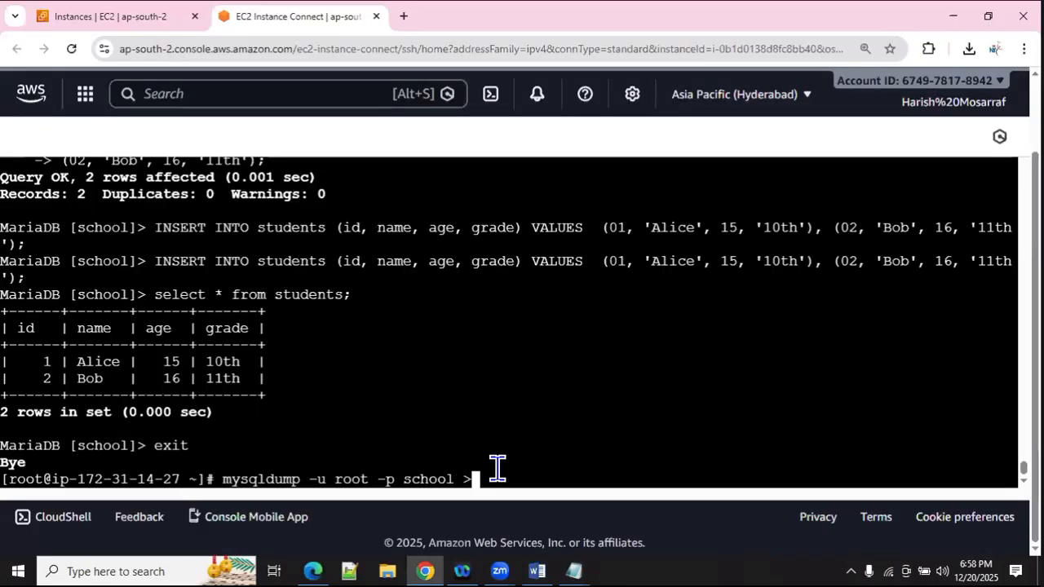
type(" school.dump")
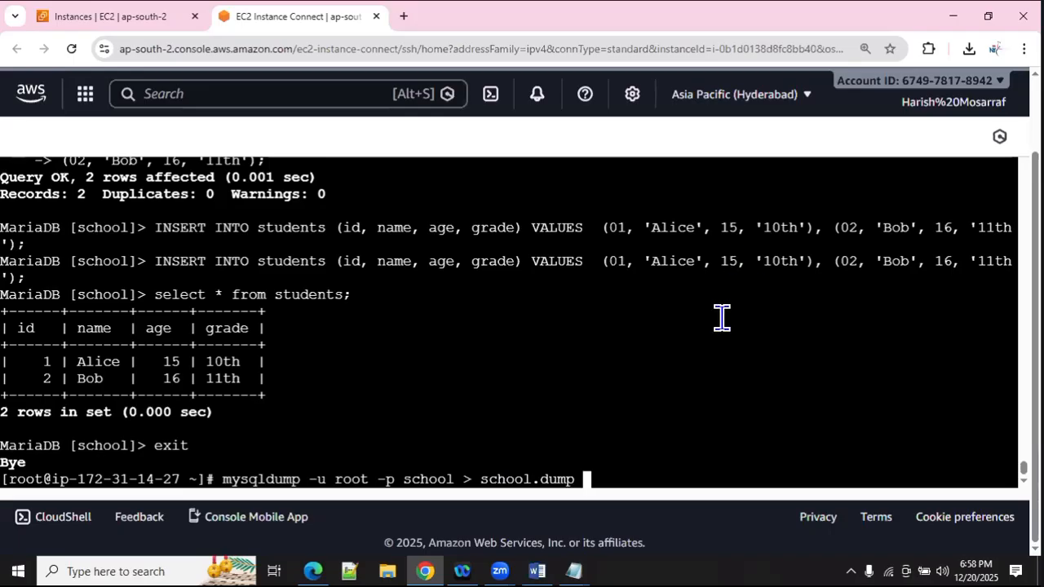
key("Return")
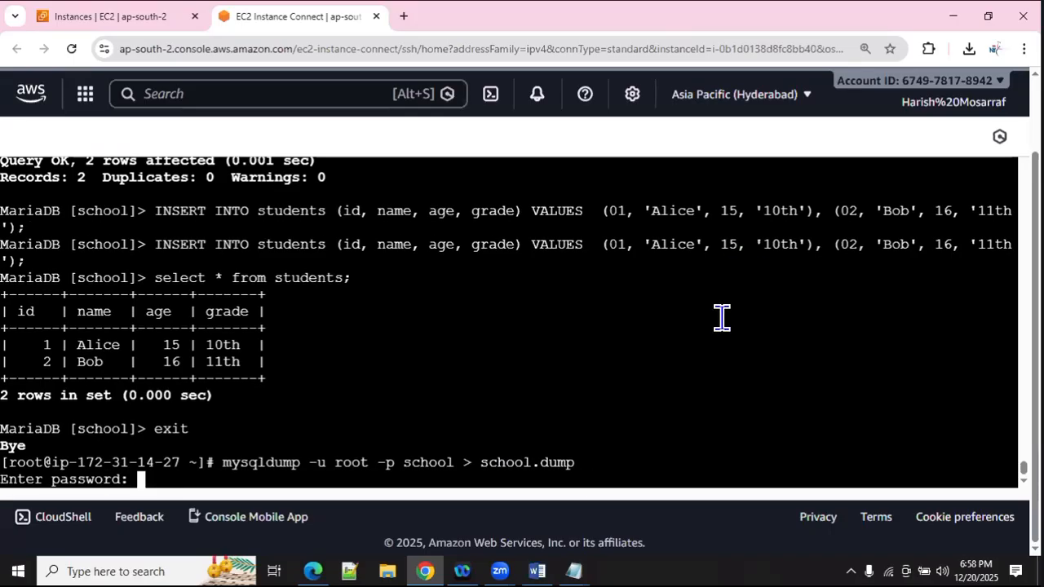
key("Return")
Step: List files with ls -l to confirm the 2041-byte school.dump, then view it in vim and quit
type("ls -l")
key("Return")
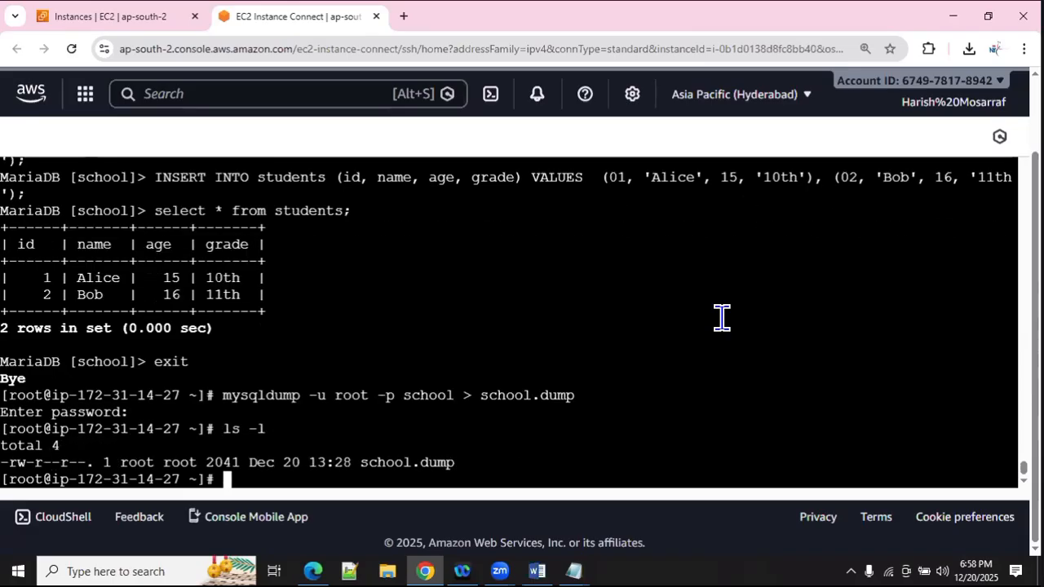
double_click(403, 462)
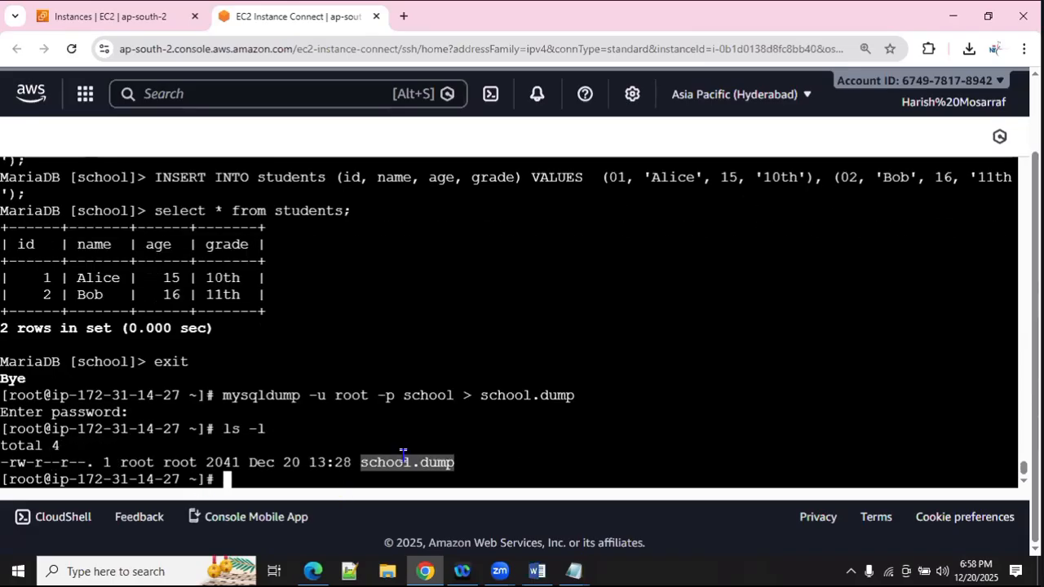
left_click(565, 408)
type("vim school.dump")
key("Return")
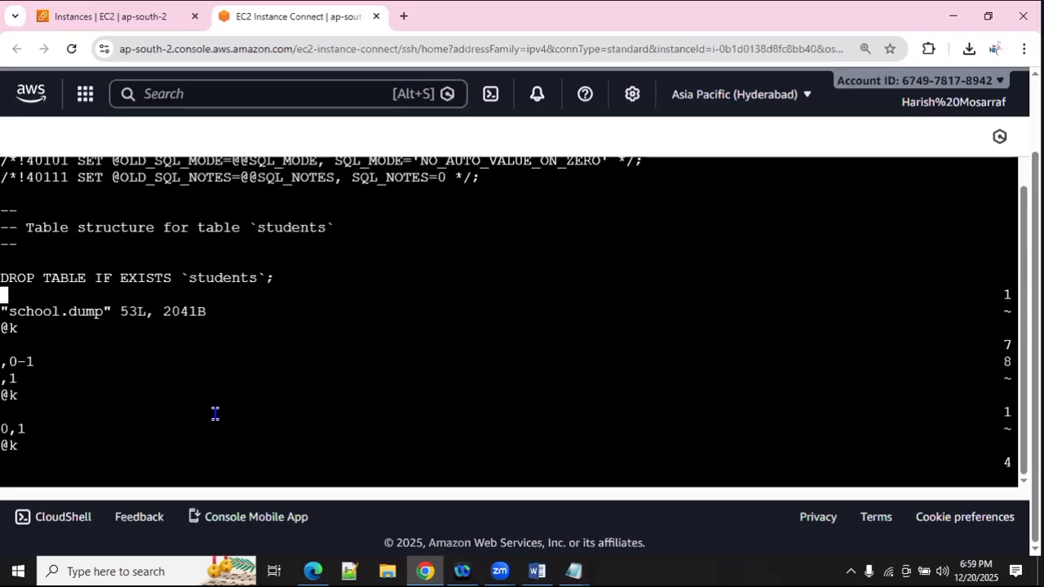
key("Escape")
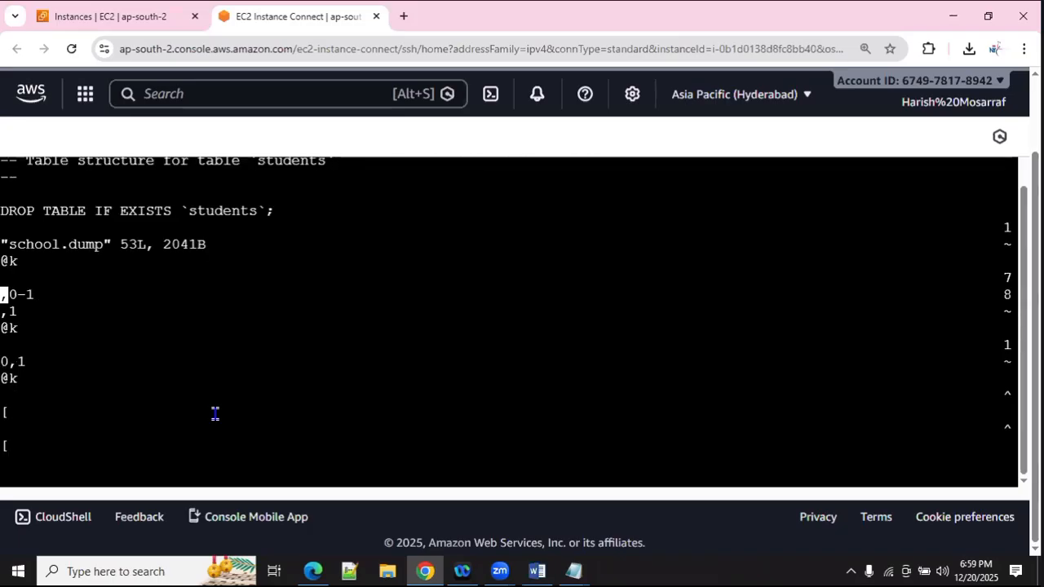
type(":q")
key("Return")
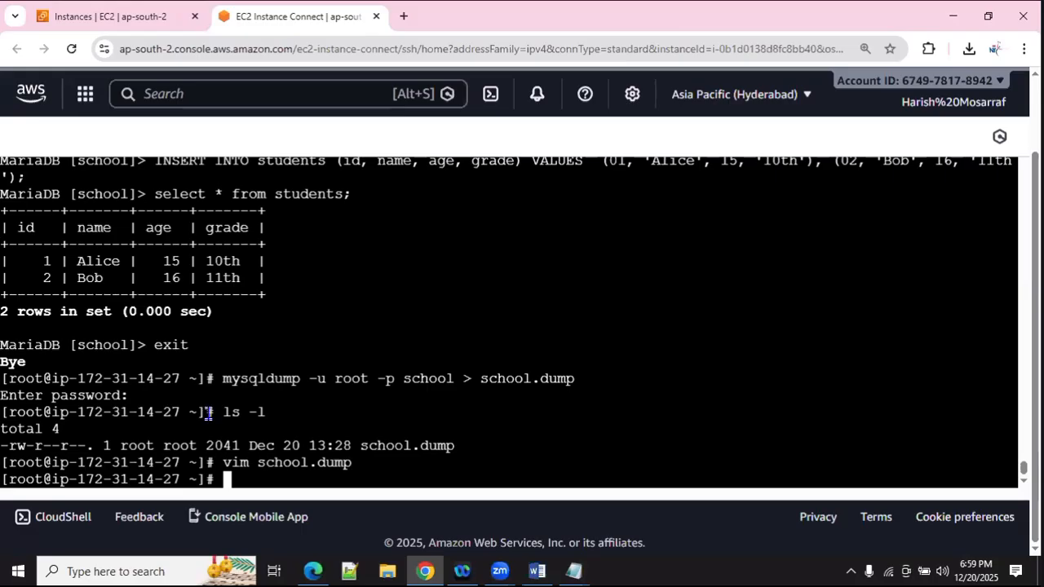
left_click(547, 574)
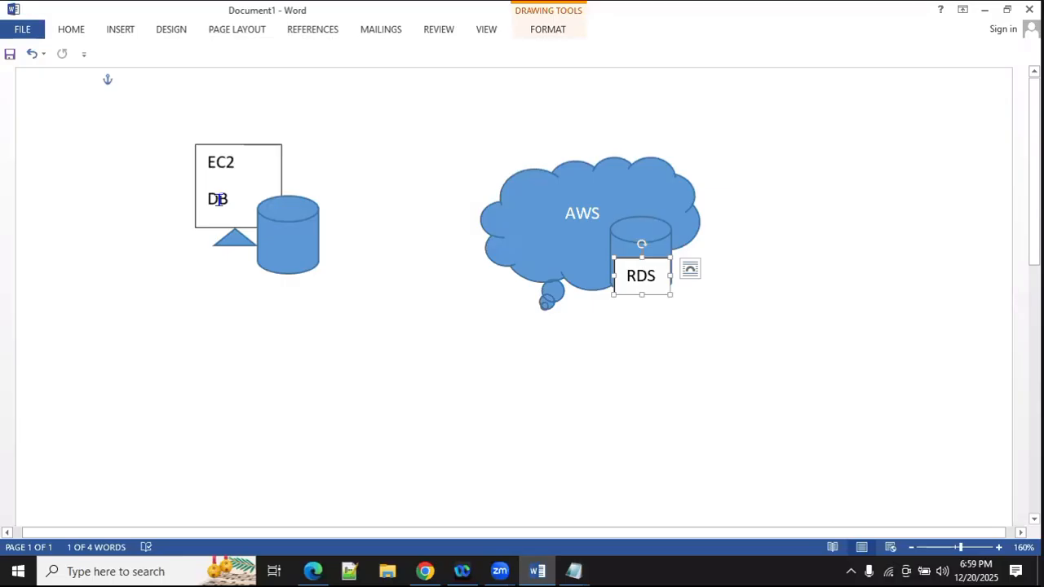
Step: Place the blue database cylinder on the EC2/DB box in the Word diagram
left_click(294, 224)
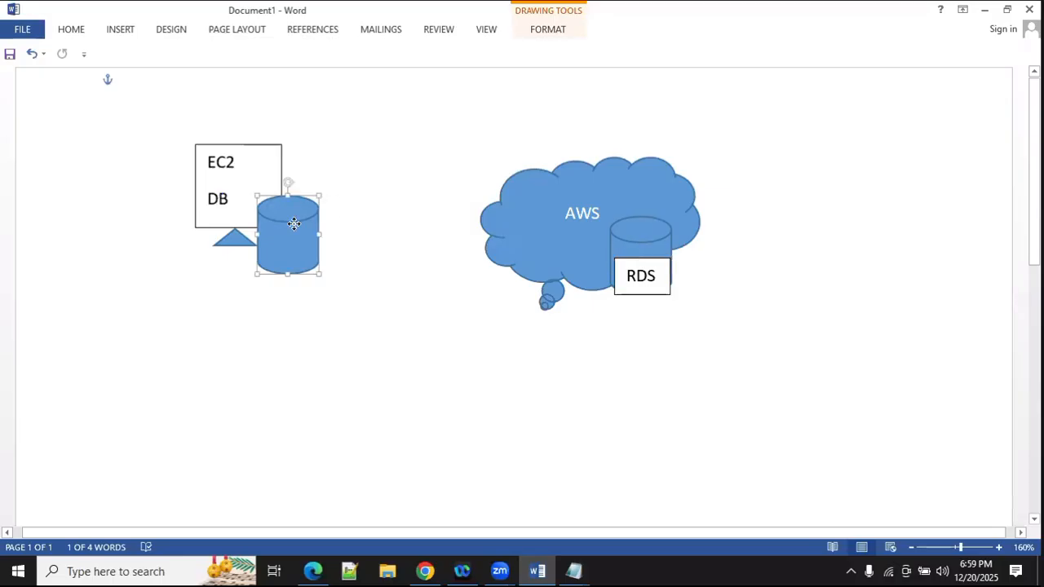
left_click_drag(294, 224, 290, 210)
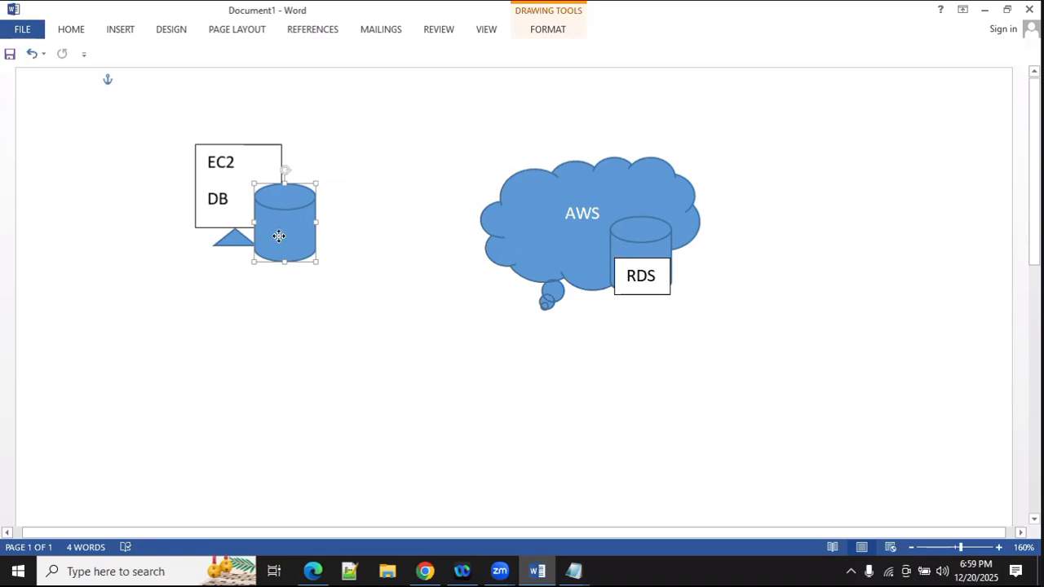
left_click_drag(279, 235, 546, 277)
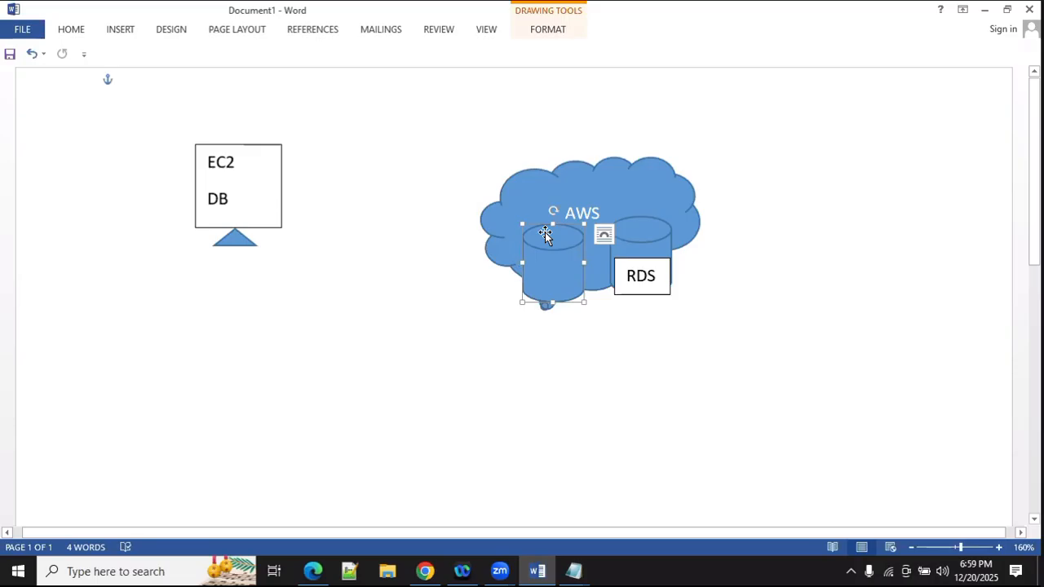
left_click_drag(533, 236, 268, 222)
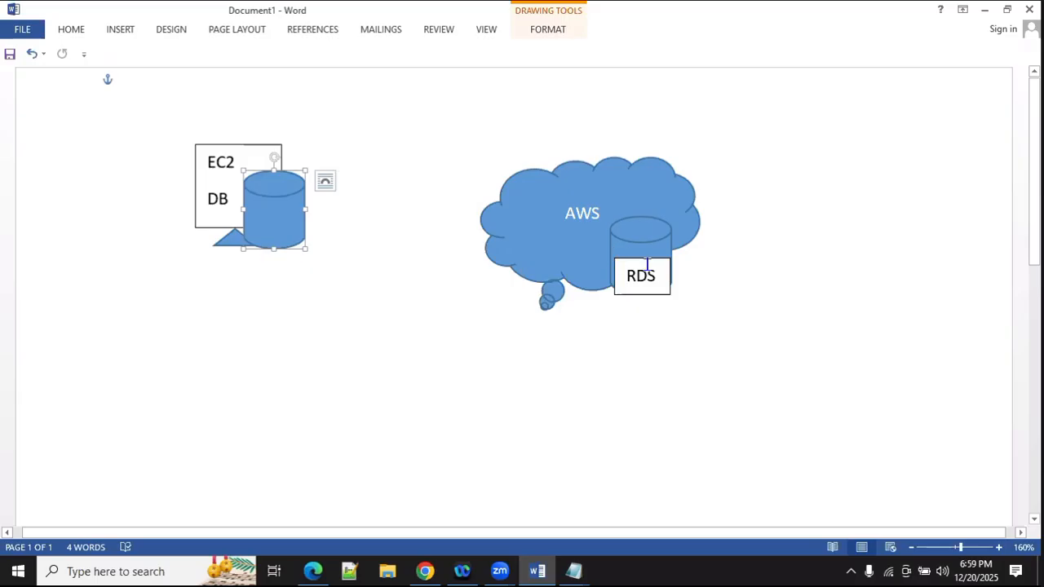
Step: Return to the browser's EC2 Instances page showing DB_Server
left_click(428, 571)
scroll(326, 269, "up", 1)
left_click(119, 16)
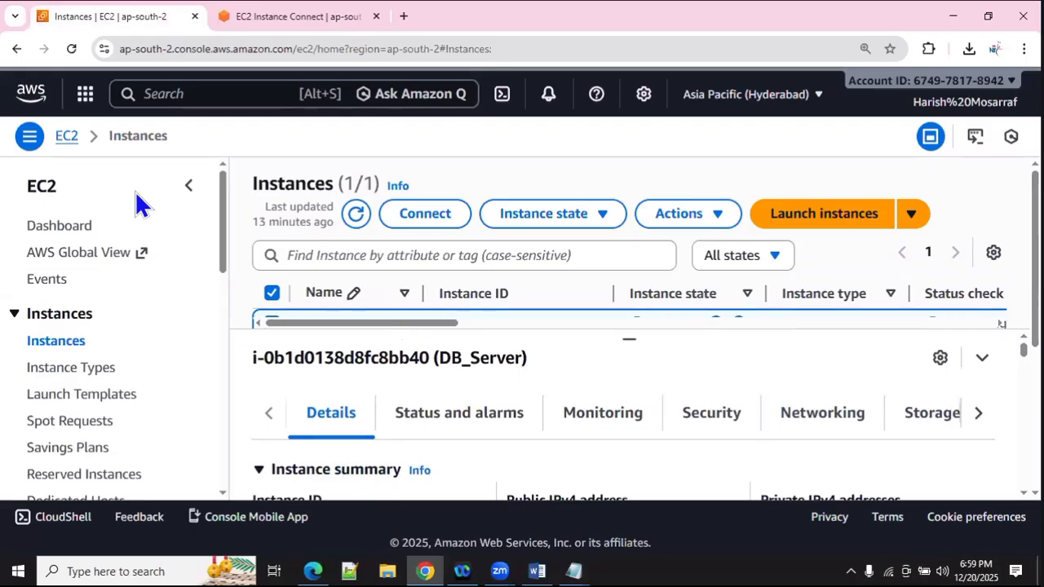
Step: Search the console for rds and open Aurora and RDS in a new tab
left_click(171, 95)
type("rds")
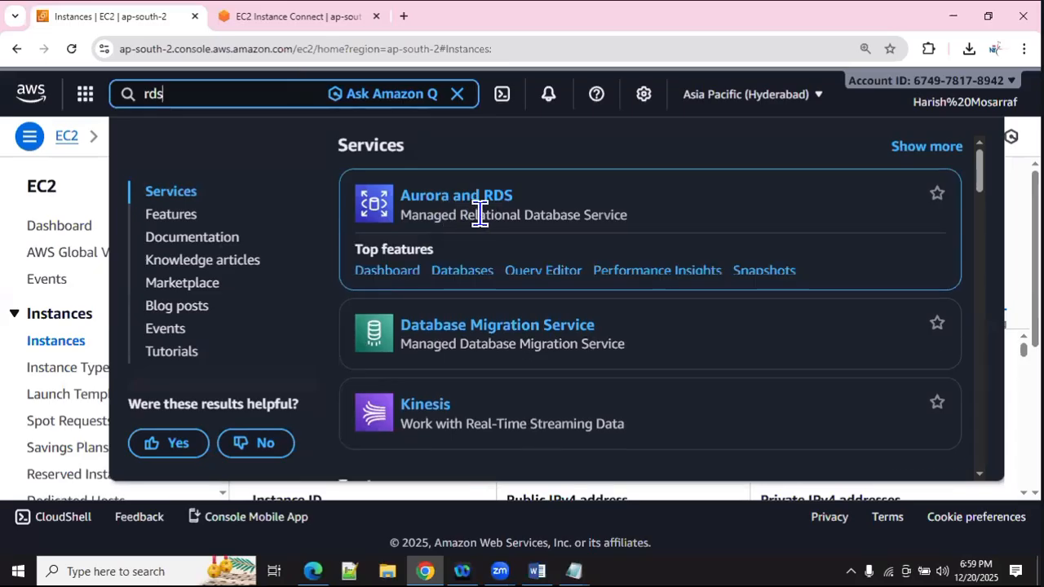
right_click(440, 201)
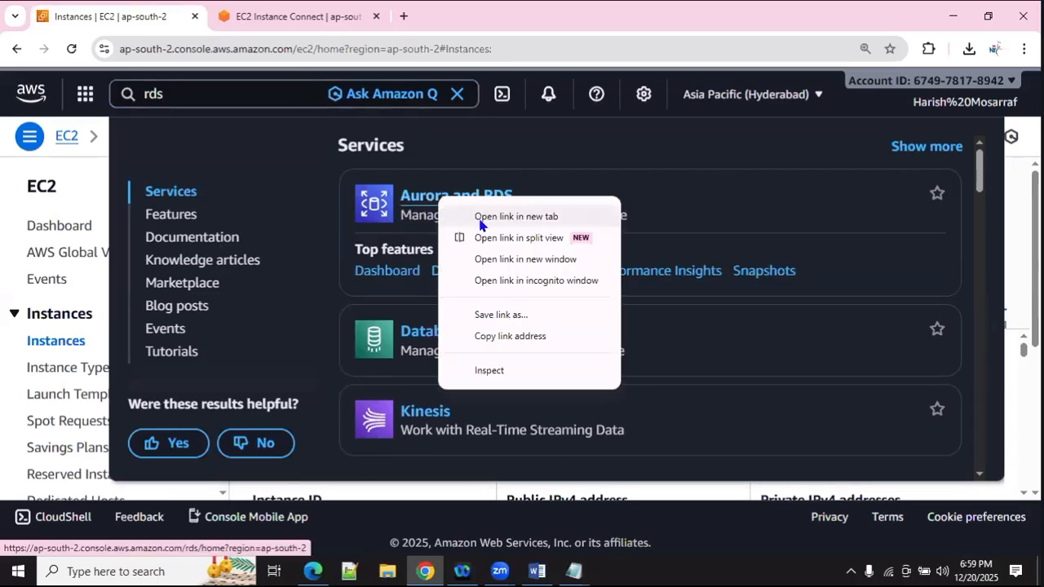
left_click(481, 216)
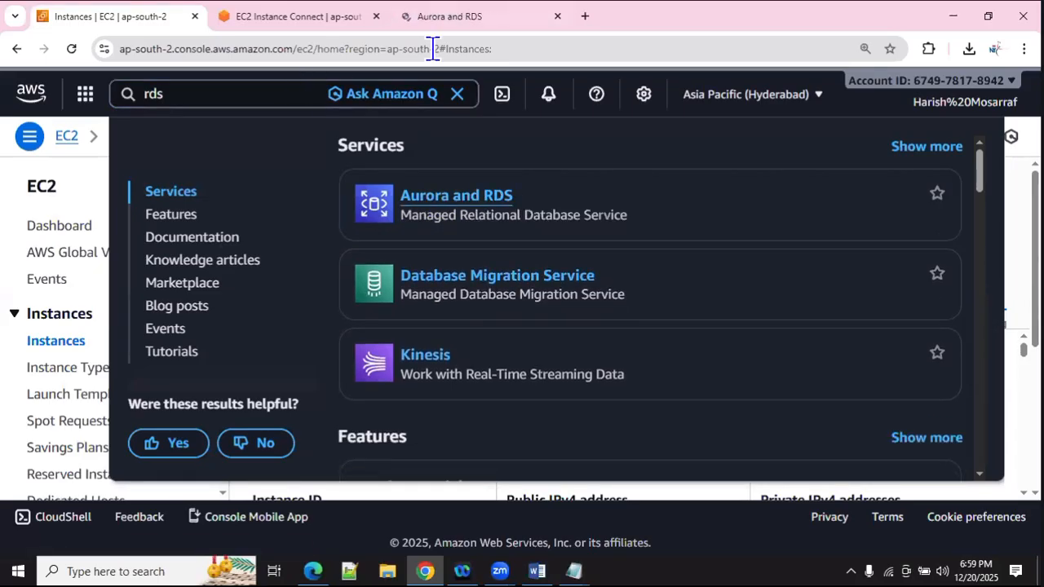
key("ctrl+Tab")
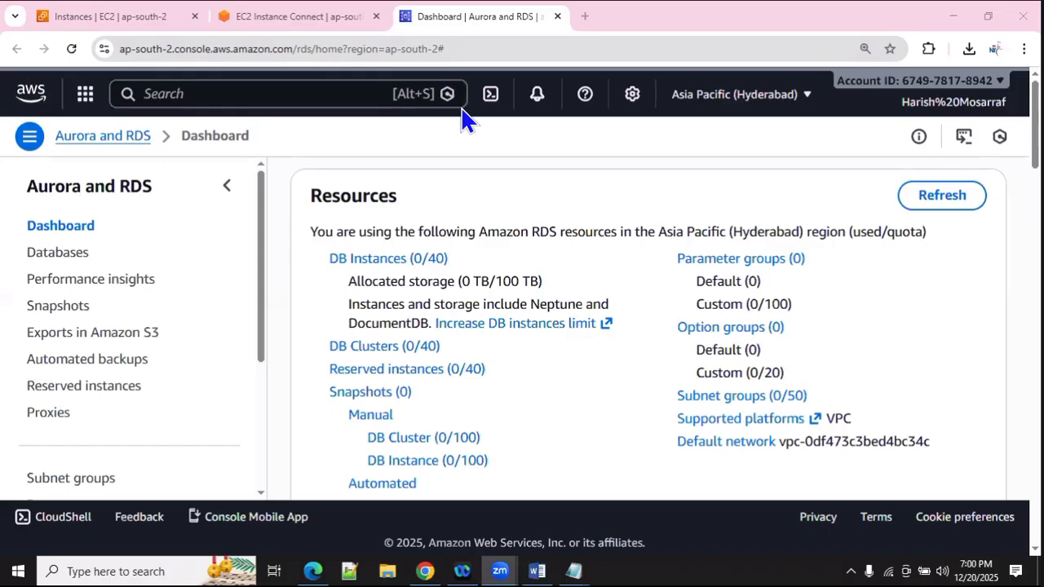
left_click(537, 570)
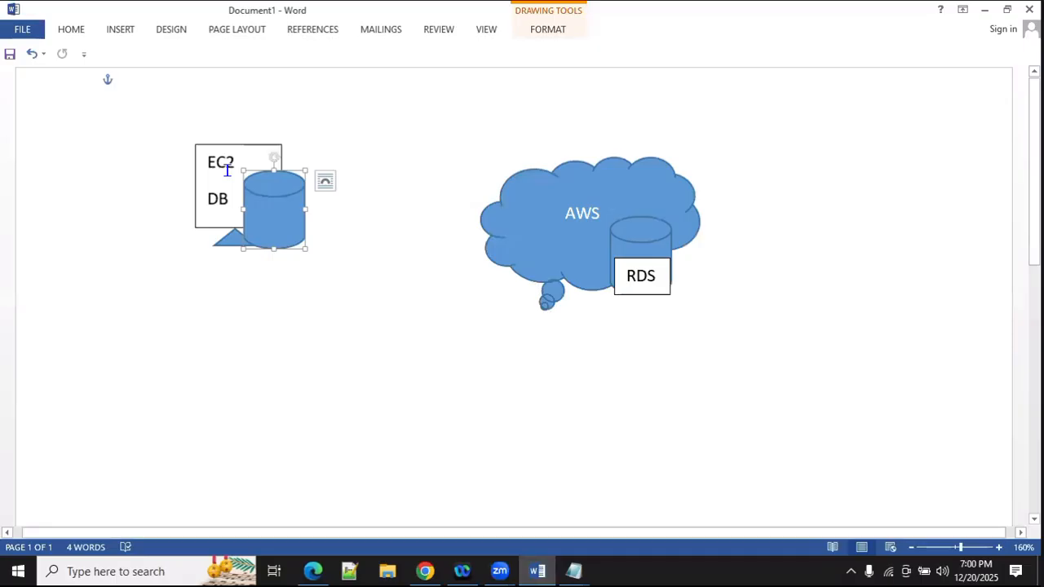
double_click(217, 198)
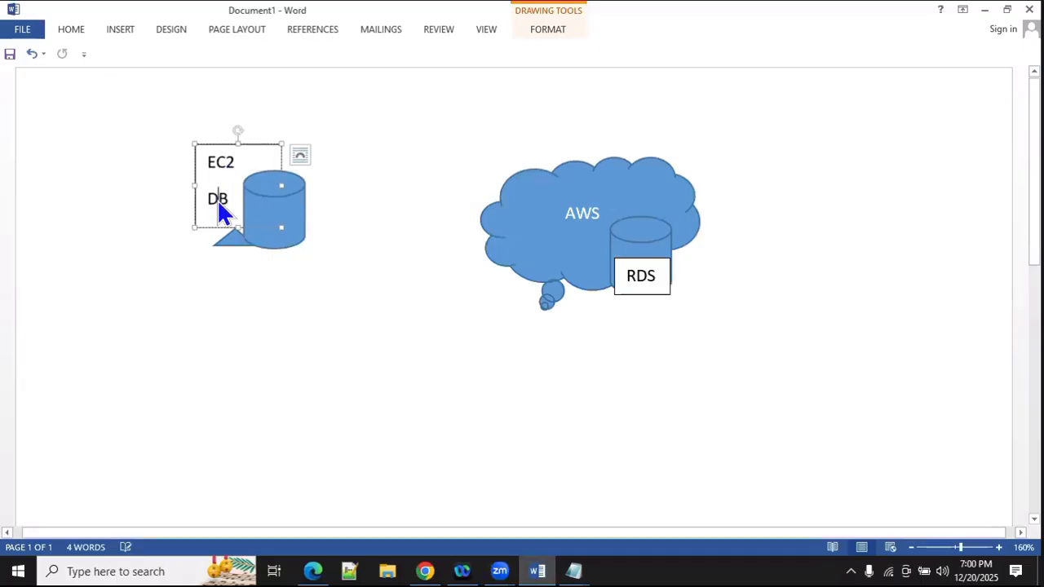
left_click(288, 222)
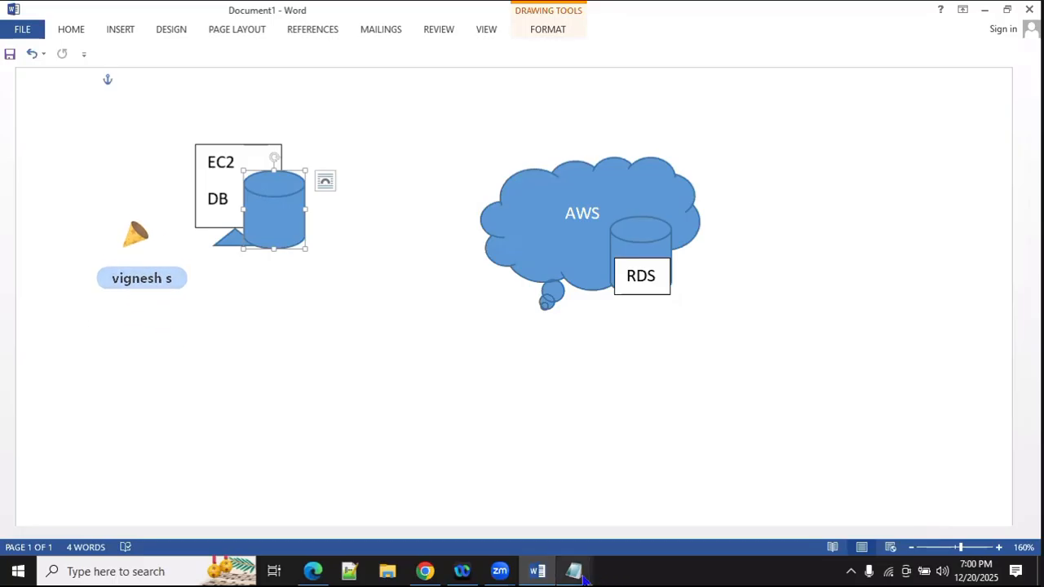
mouse_move(581, 575)
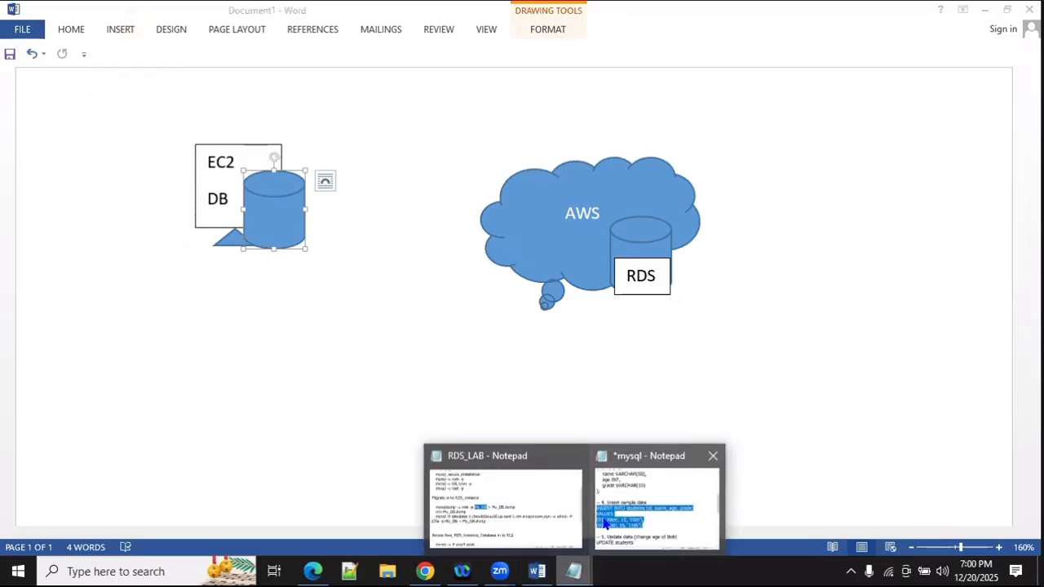
left_click(428, 494)
left_click_drag(42, 275, 397, 287)
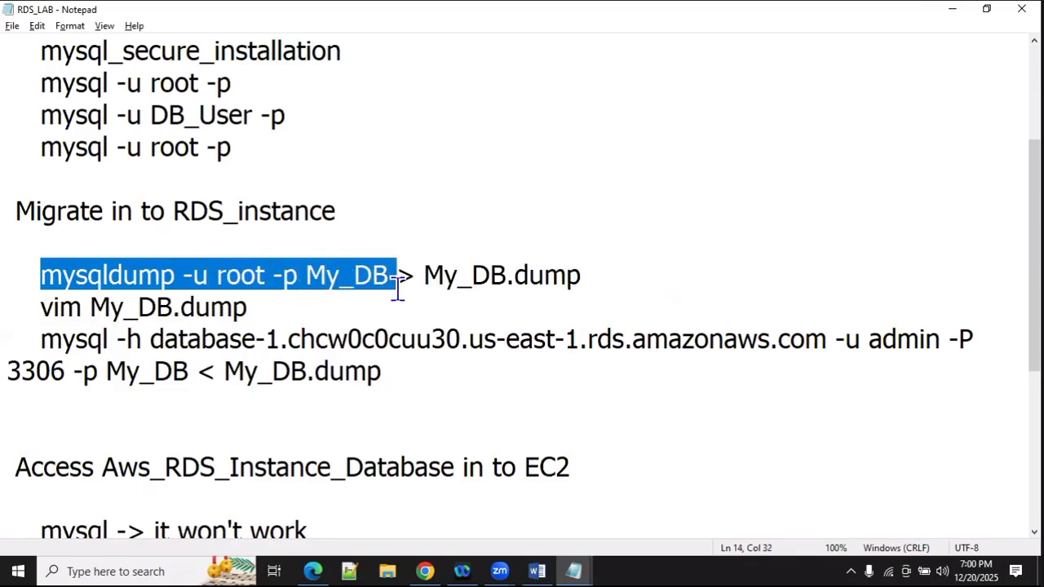
double_click(323, 274)
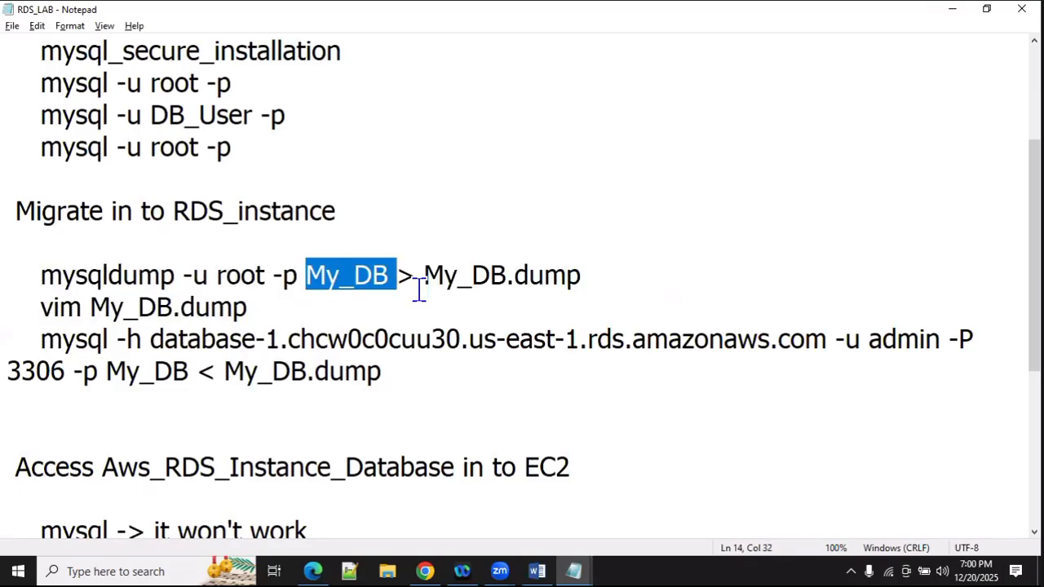
left_click(465, 280)
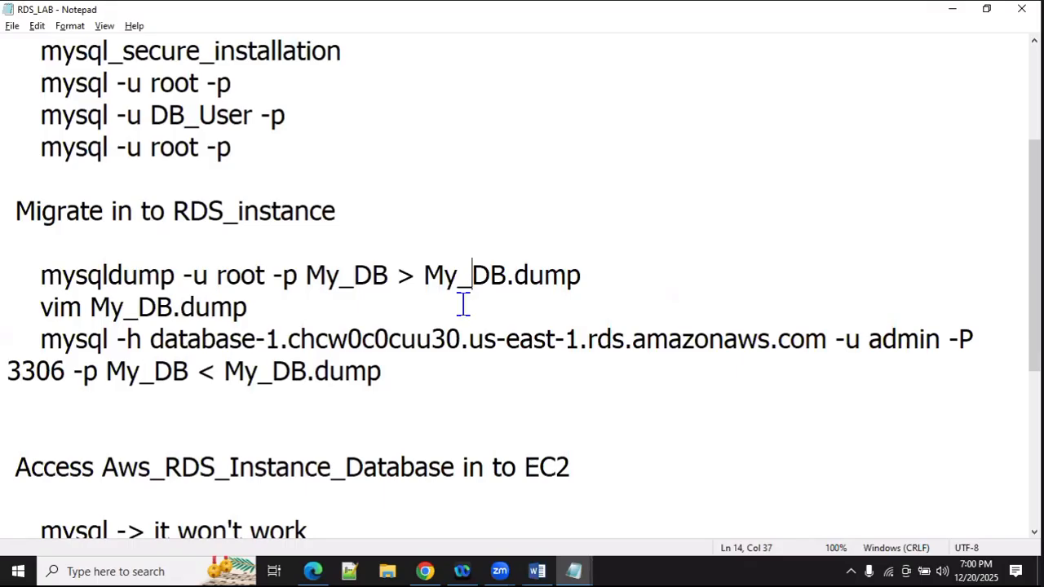
left_click(425, 570)
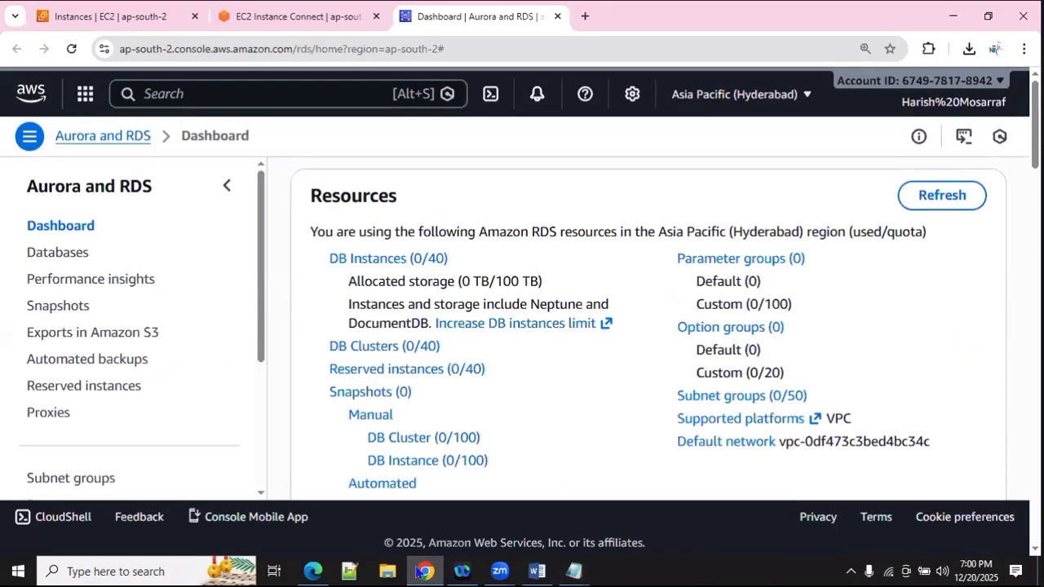
left_click(536, 571)
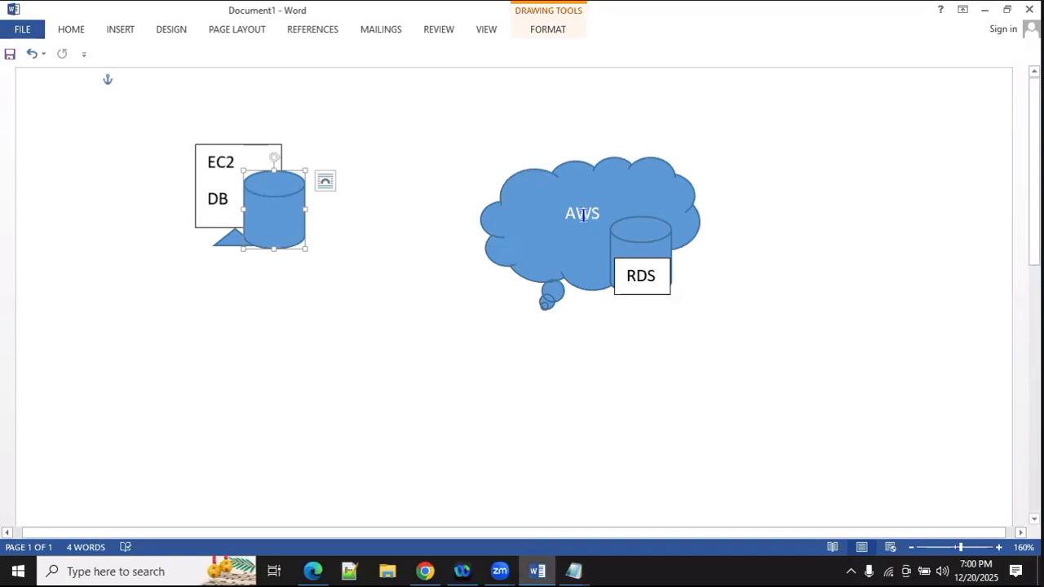
left_click(426, 575)
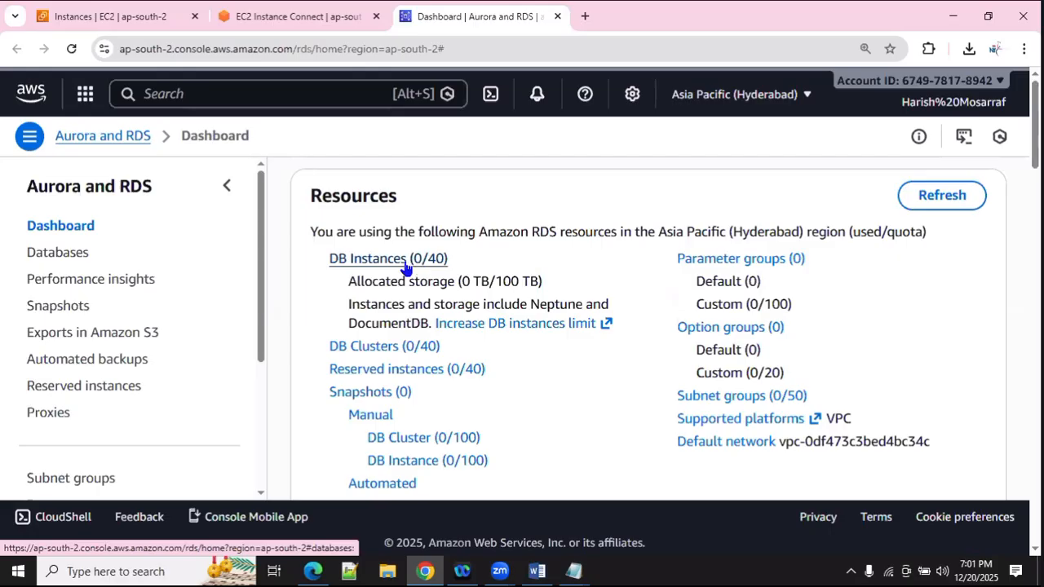
scroll(391, 277, "down", 1)
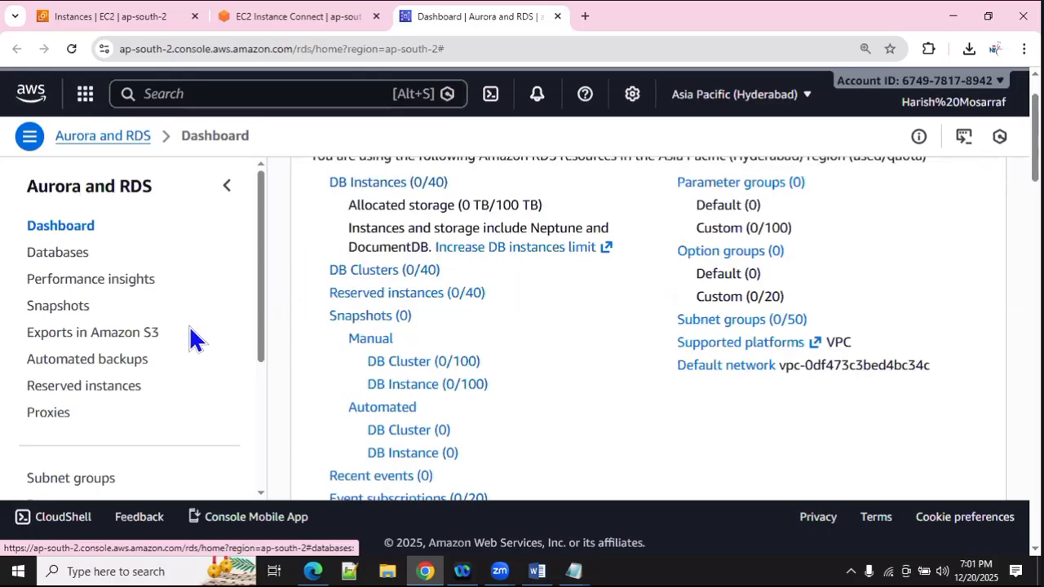
scroll(191, 340, "down", 2)
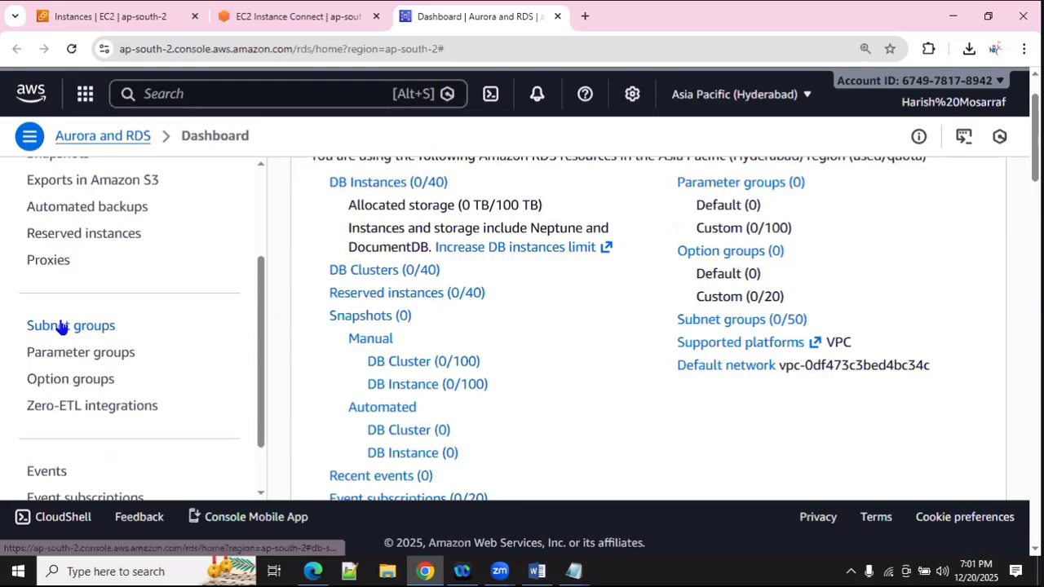
Step: From Subnet groups, begin a new DB subnet group with NewS.G as both name and description
left_click(62, 330)
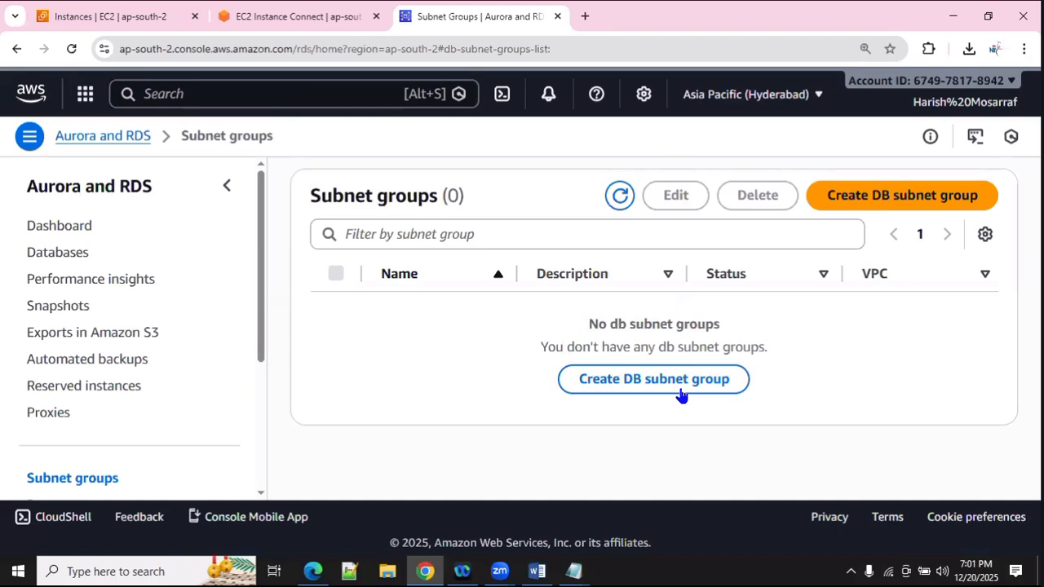
left_click(848, 210)
left_click(267, 339)
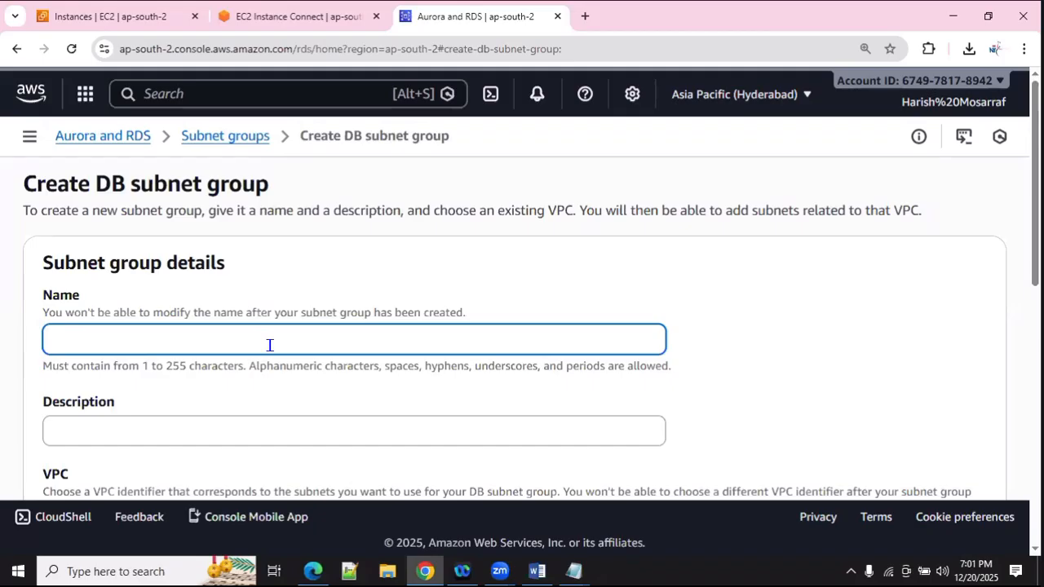
type("NewS.G")
scroll(216, 331, "down", 1)
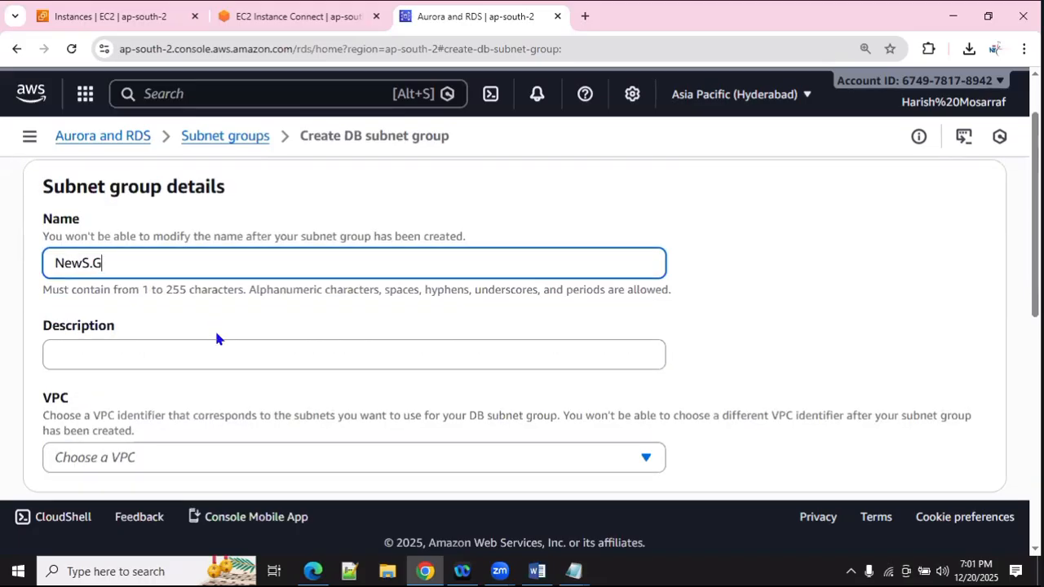
left_click(187, 339)
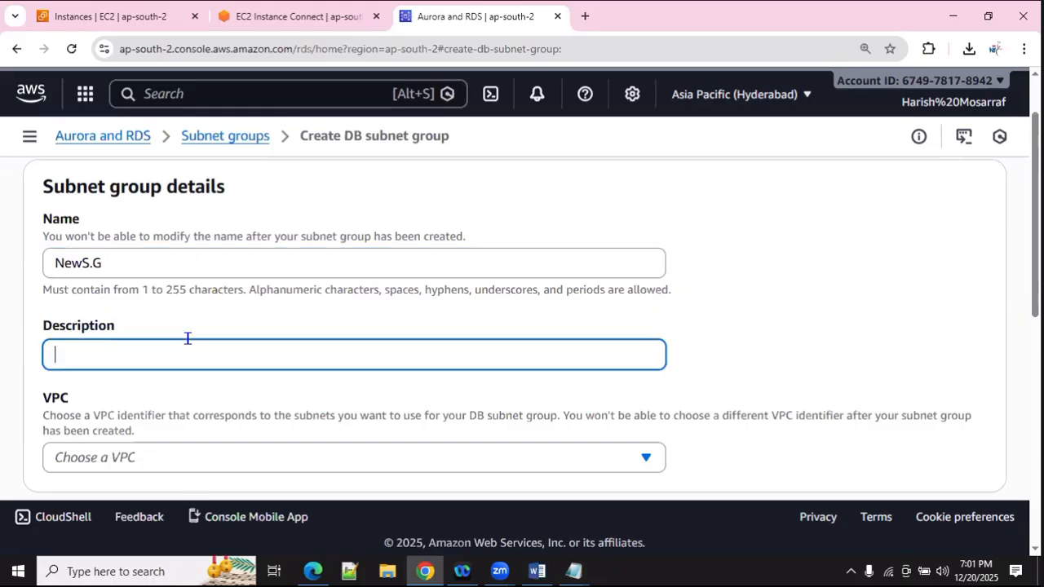
left_click_drag(114, 270, 5, 256)
key("ctrl+c")
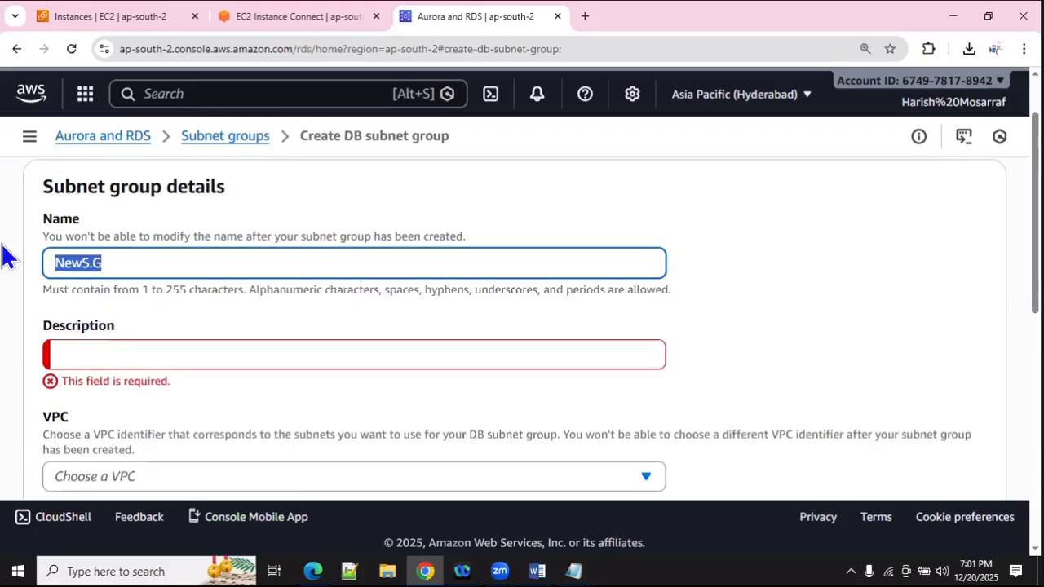
left_click(131, 333)
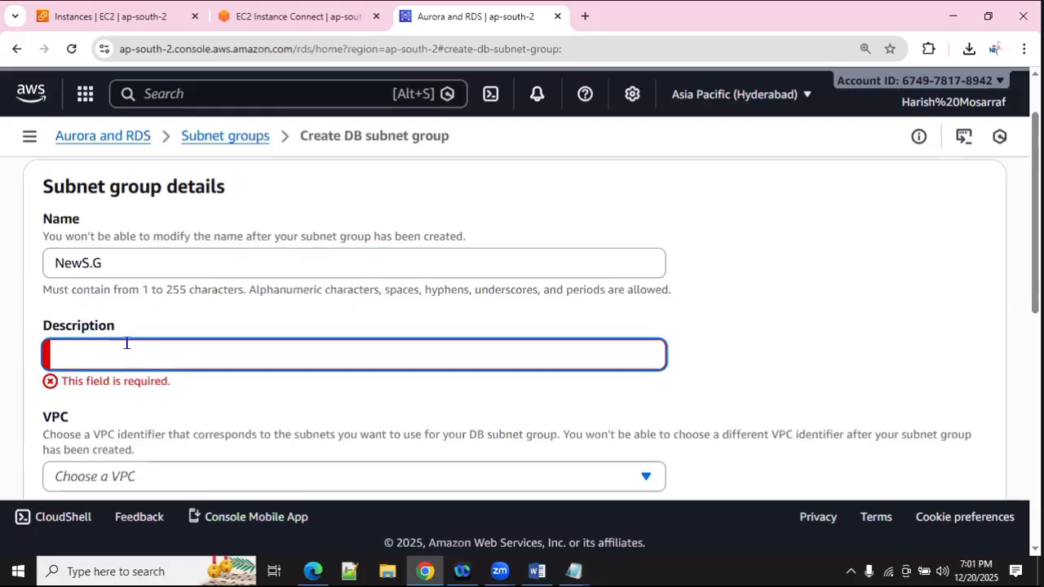
key("ctrl+v")
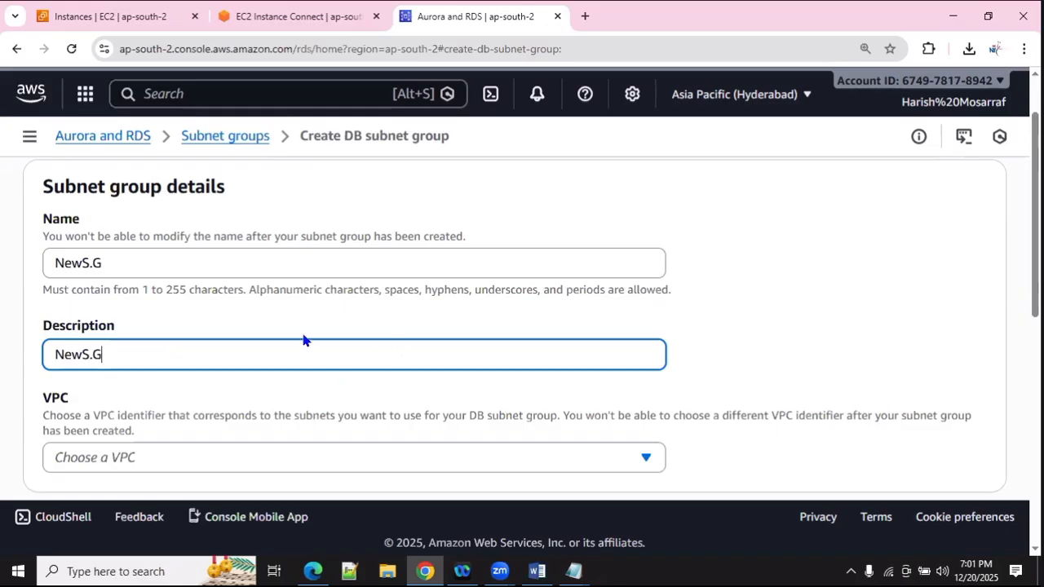
scroll(302, 340, "down", 2)
Step: Choose the Default VPC and add availability zones ap-south-2a, ap-south-2b and ap-south-2c
left_click(391, 300)
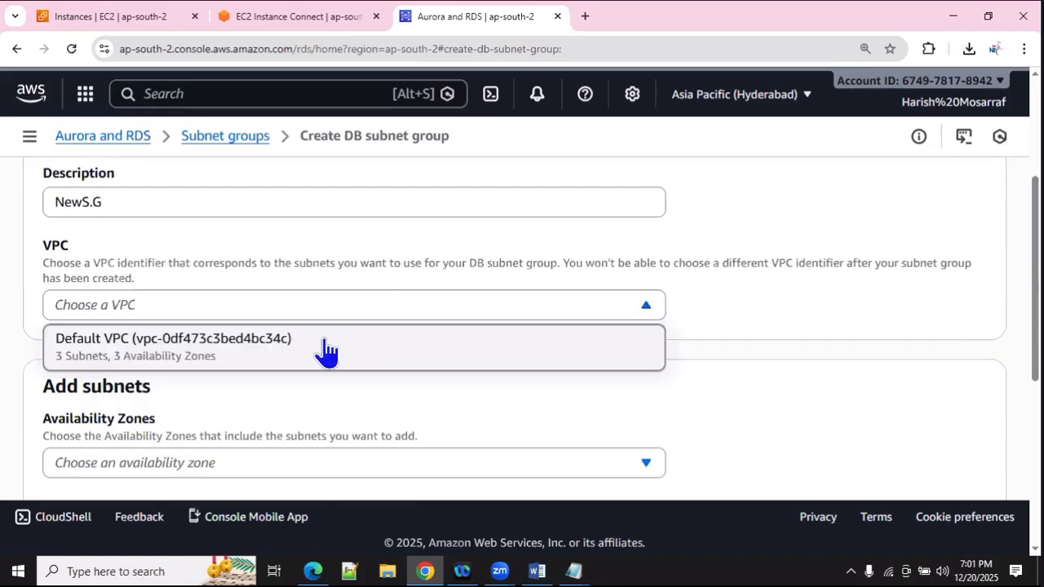
left_click(250, 358)
scroll(325, 350, "down", 3)
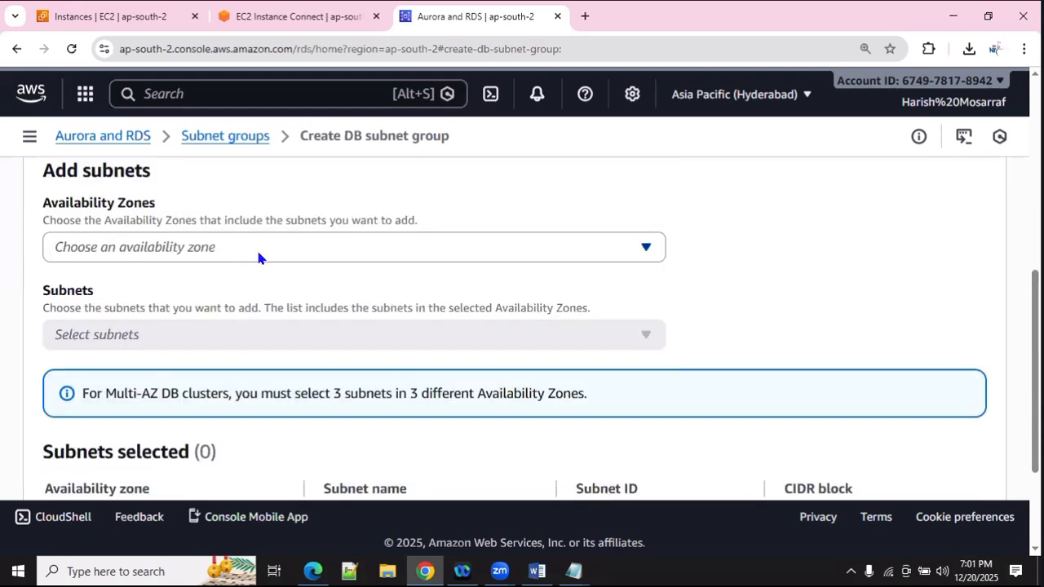
left_click(256, 248)
left_click(63, 313)
left_click(65, 339)
left_click(65, 366)
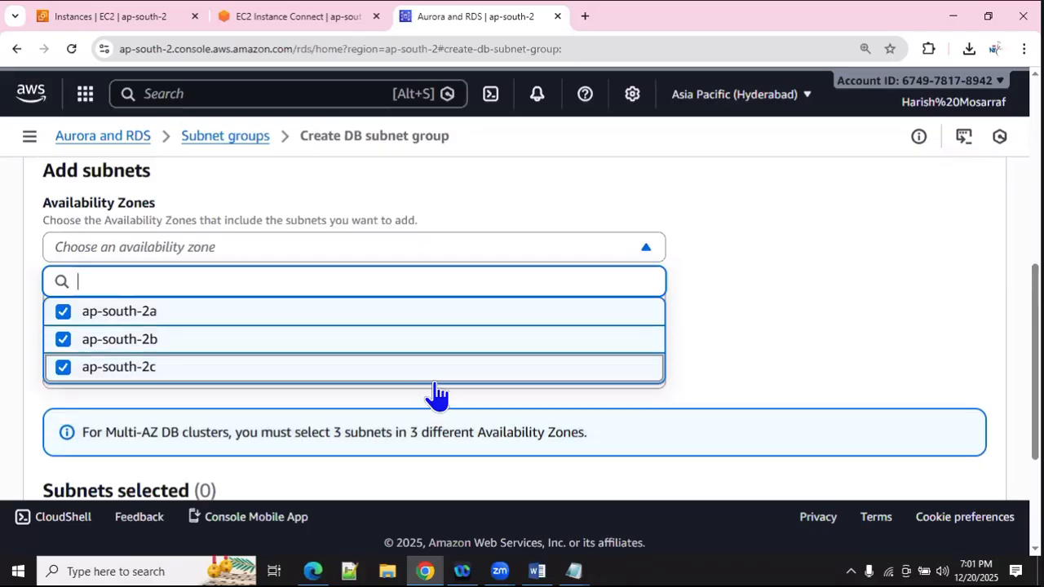
left_click(718, 253)
Step: Select the ap-south-2c, 2b and 2a subnets and create the NewS.G subnet group
scroll(212, 313, "down", 1)
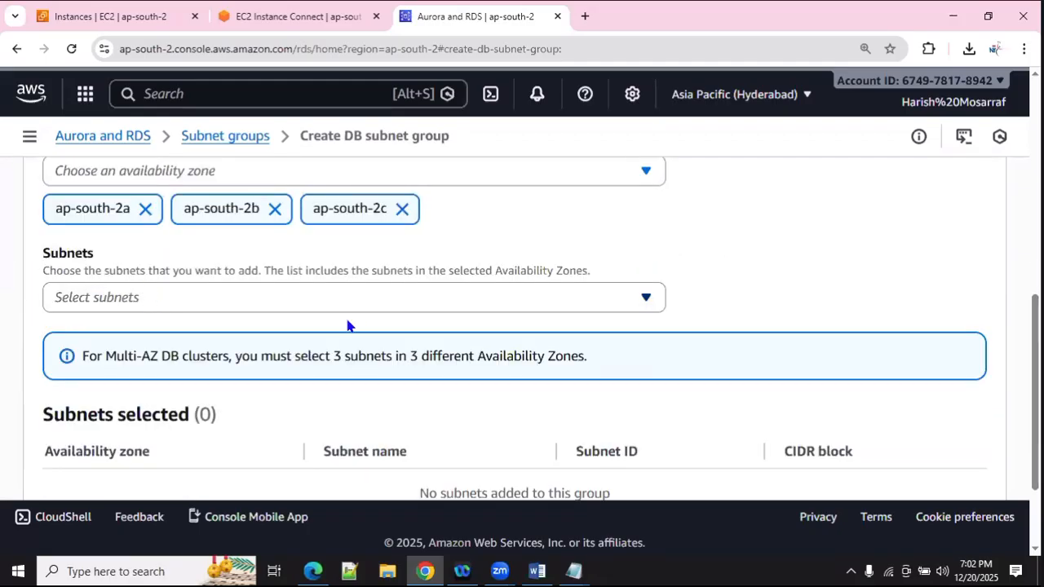
left_click(362, 297)
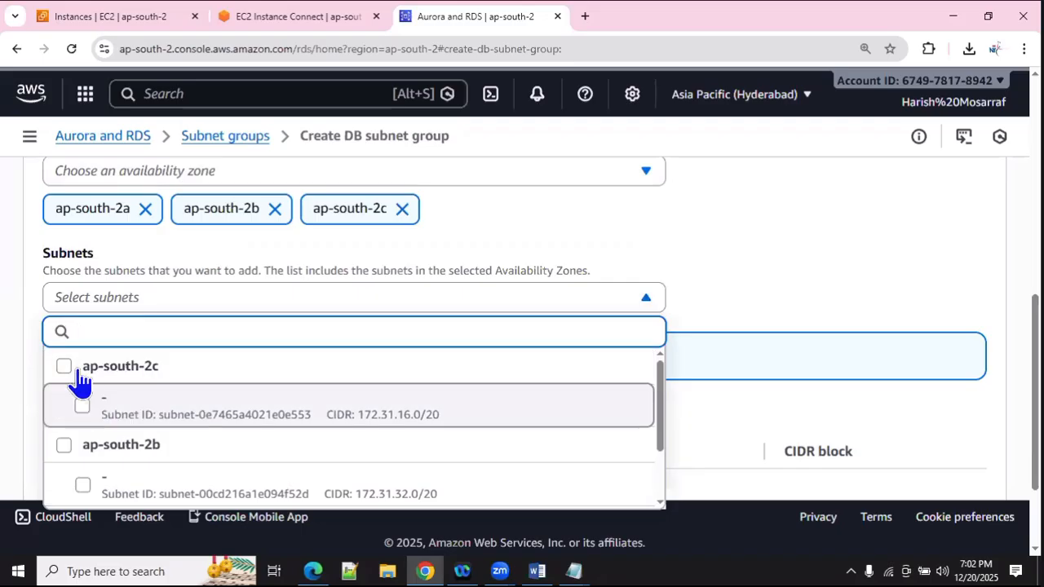
left_click(61, 373)
left_click(81, 447)
scroll(122, 432, "down", 1)
left_click(139, 444)
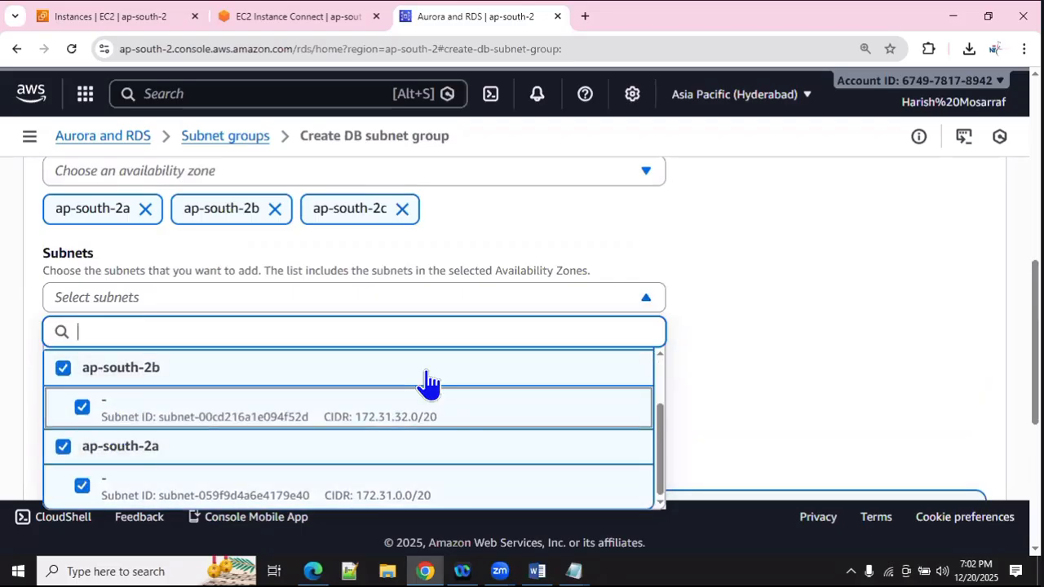
key("Escape")
scroll(228, 326, "down", 5)
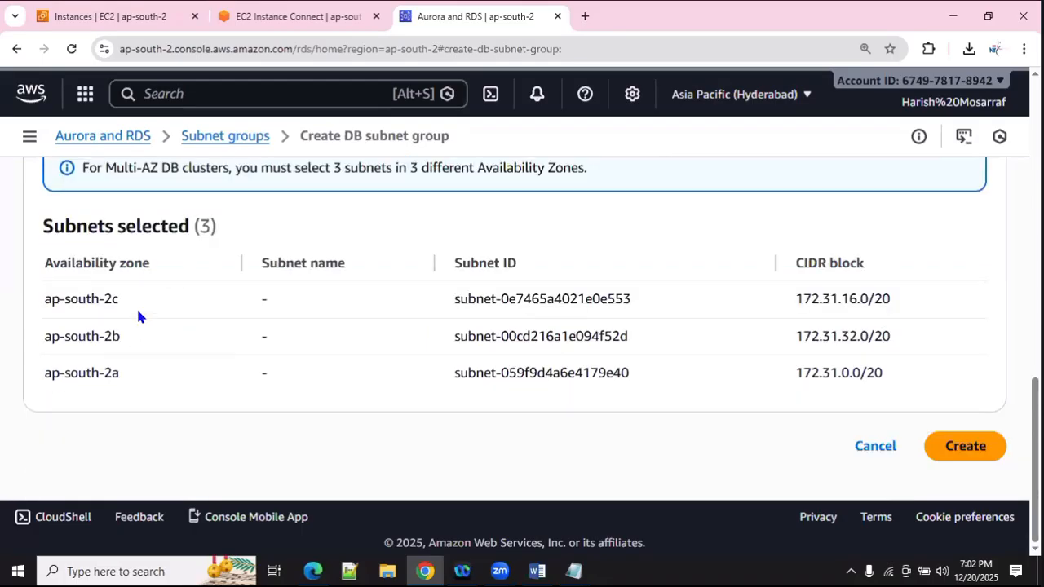
left_click(965, 450)
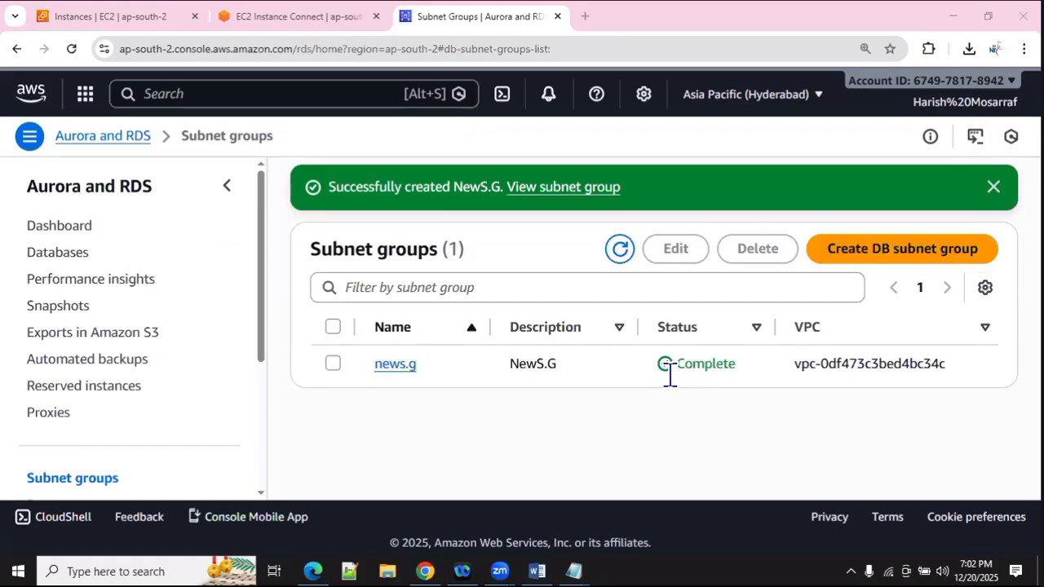
Step: Go from the RDS dashboard to DB instances and open the Create database page
left_click(80, 227)
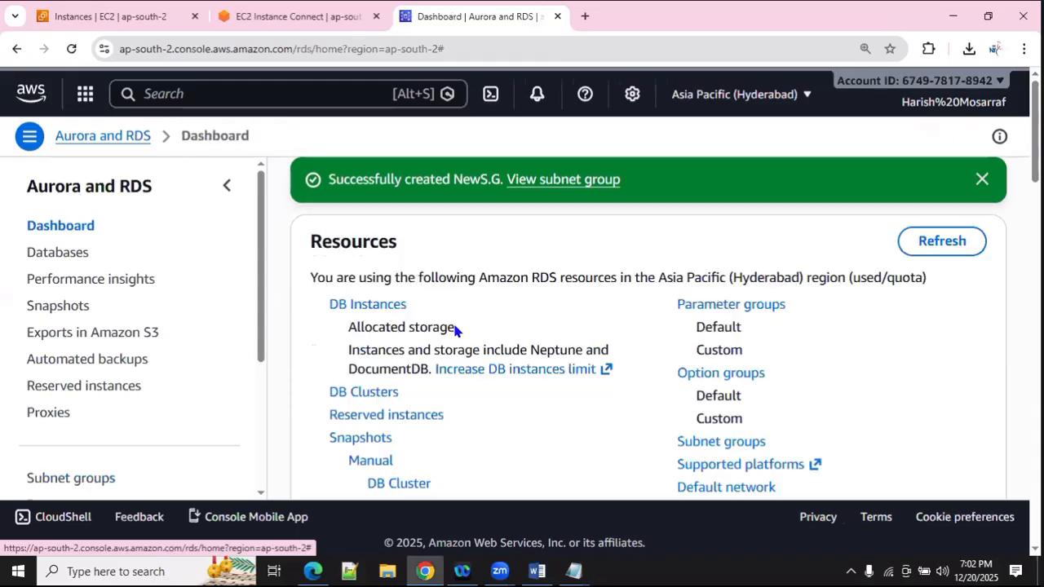
left_click(394, 313)
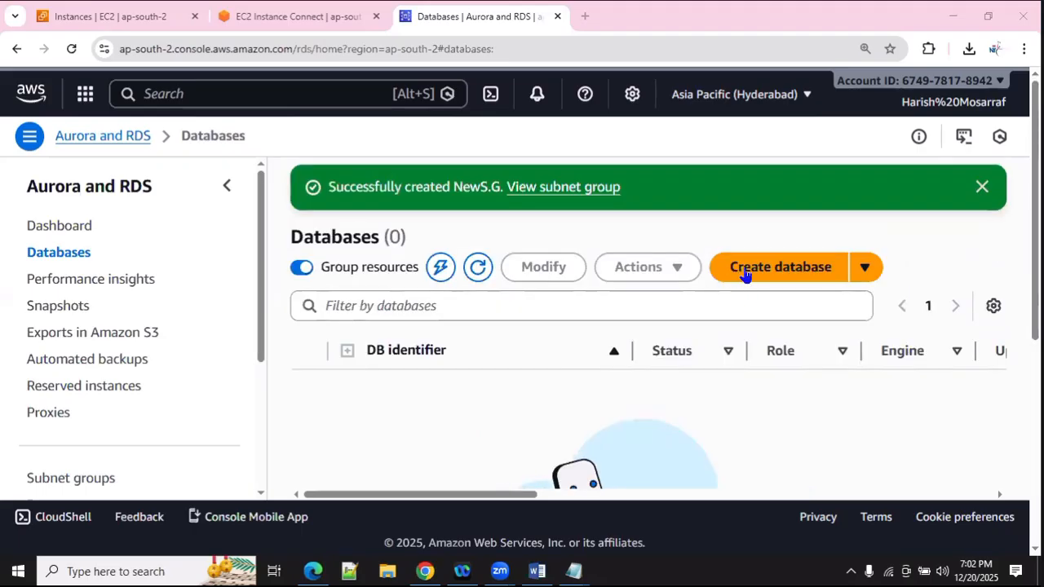
left_click(744, 275)
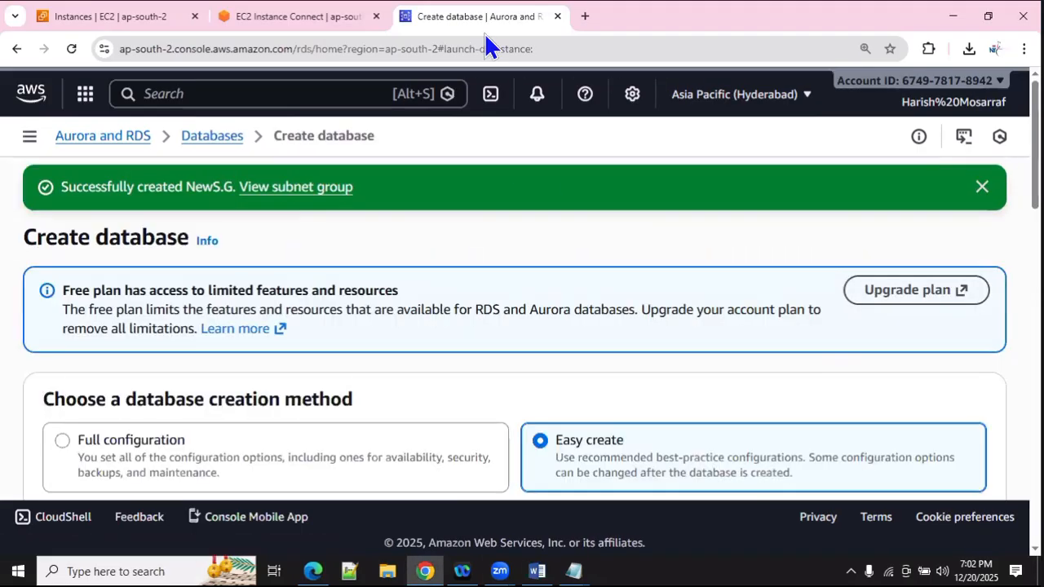
scroll(566, 297, "down", 2)
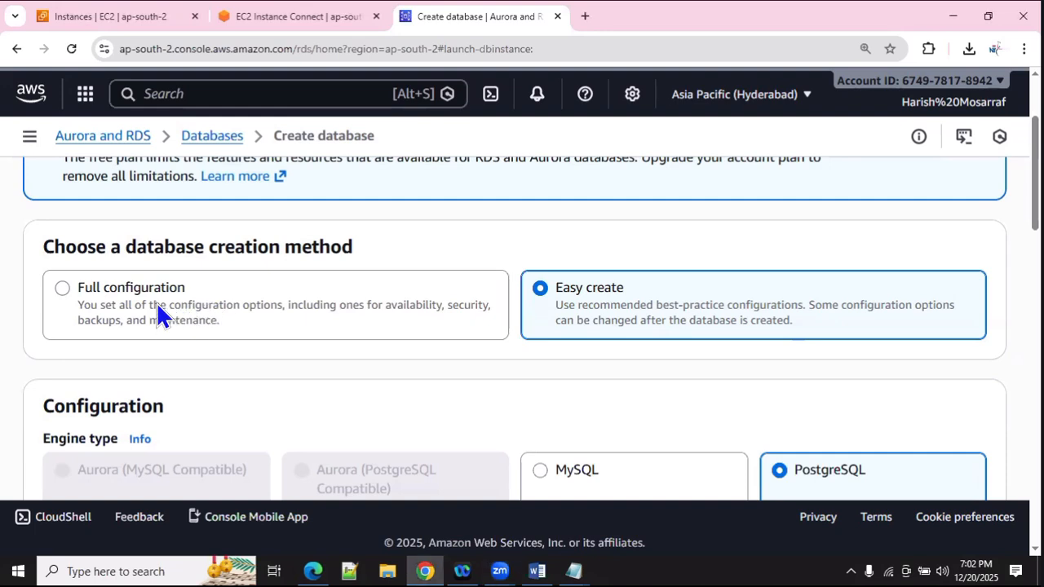
Step: Switch to full configuration and pick MariaDB, keeping version MariaDB 11.4.8 and the Free tier template
left_click(230, 322)
scroll(231, 323, "down", 2)
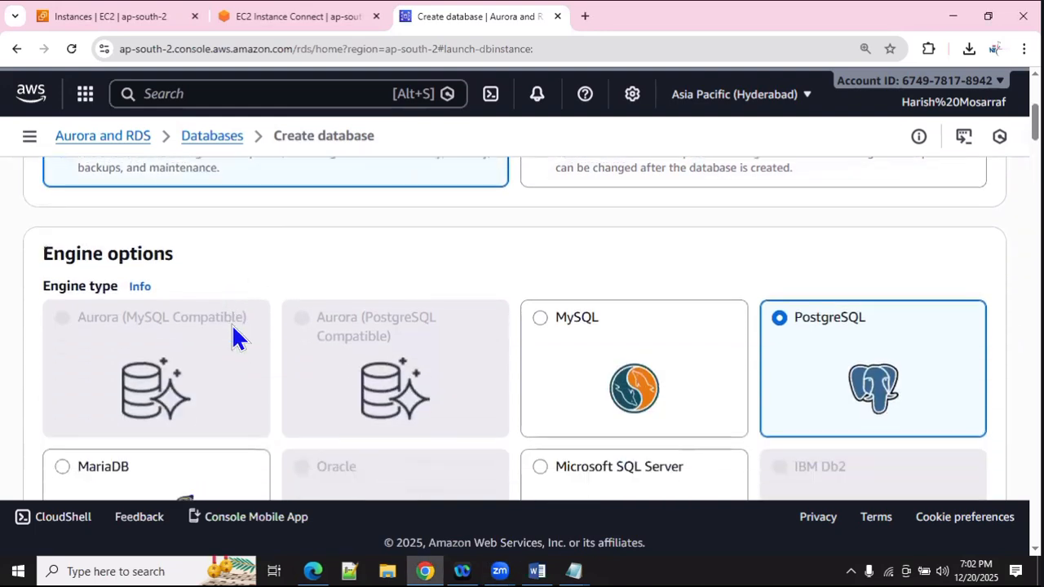
scroll(209, 362, "down", 1)
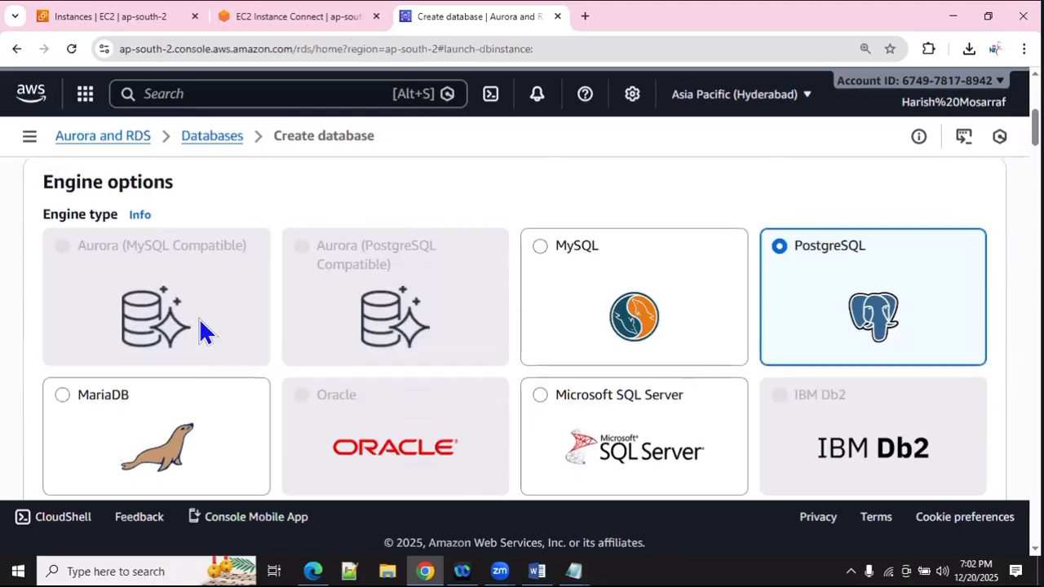
scroll(199, 322, "up", 2)
scroll(196, 326, "down", 1)
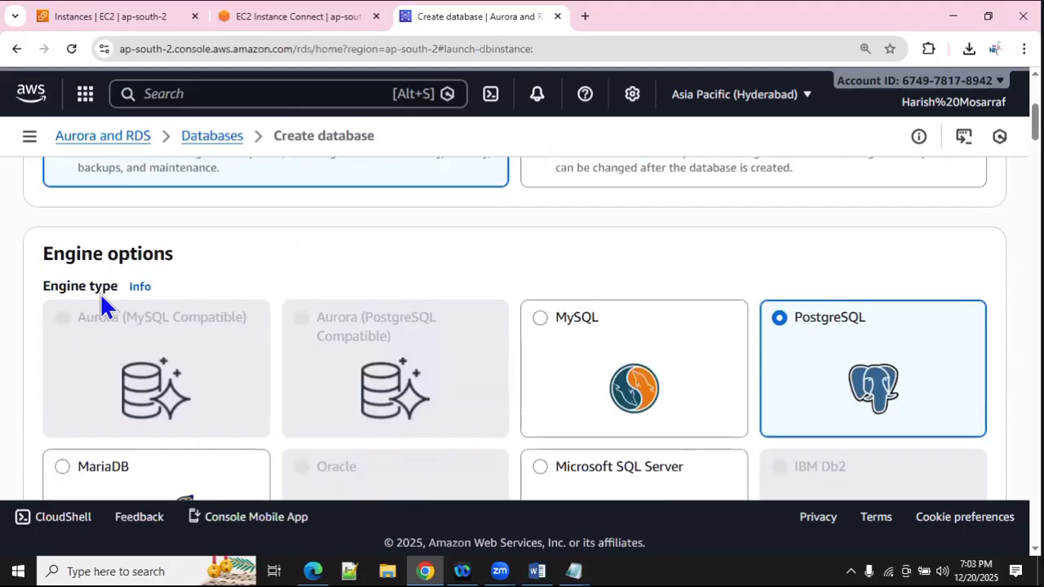
scroll(232, 328, "down", 1)
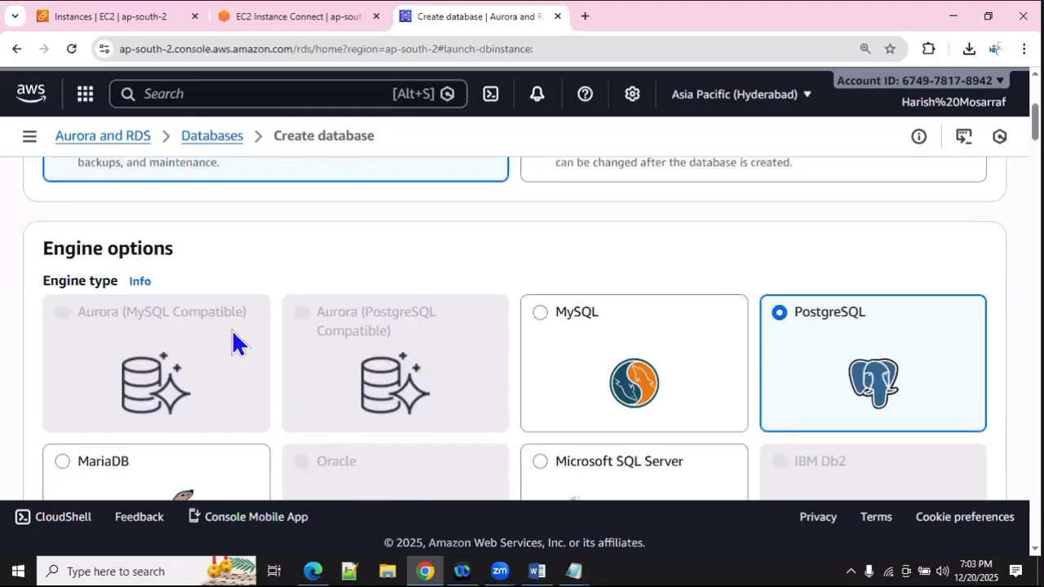
scroll(232, 334, "down", 1)
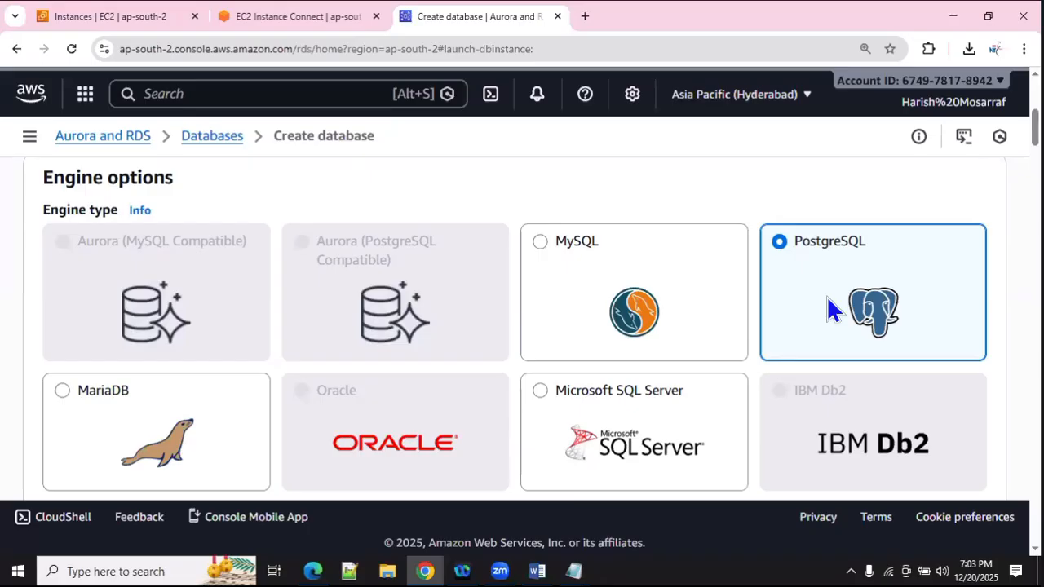
scroll(189, 343, "down", 1)
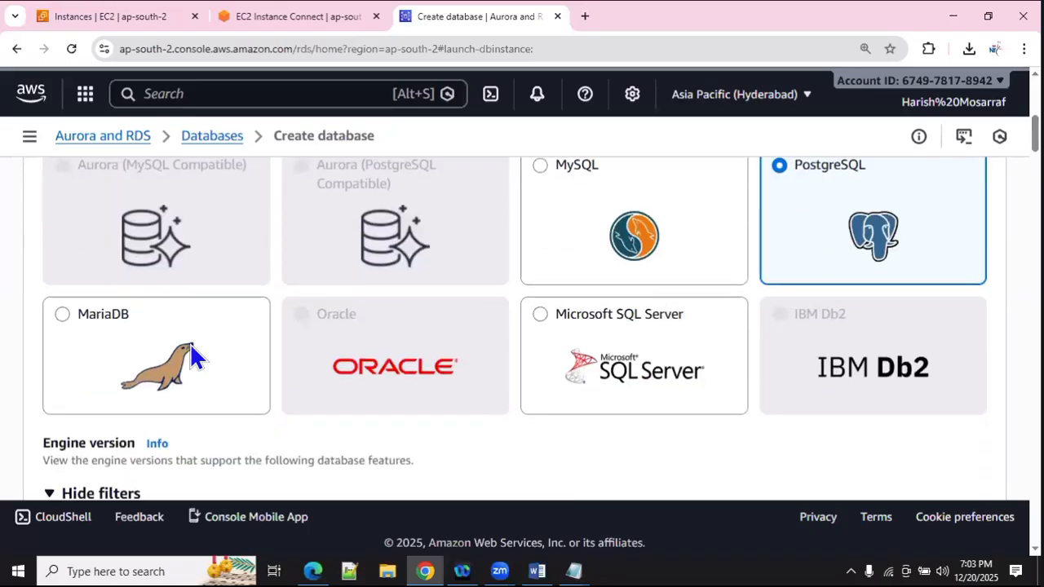
left_click(143, 358)
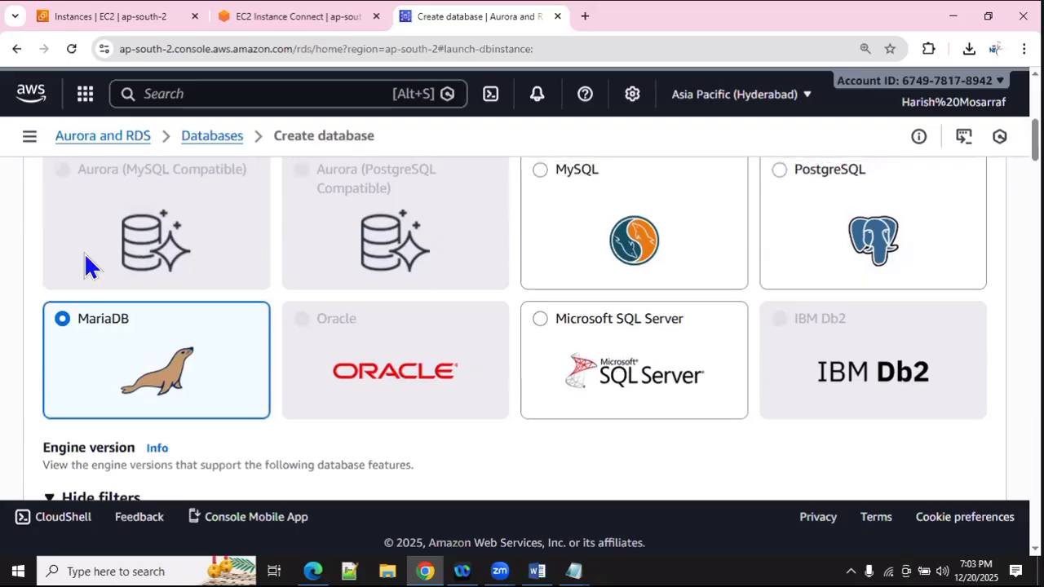
scroll(87, 268, "up", 4)
scroll(97, 259, "down", 2)
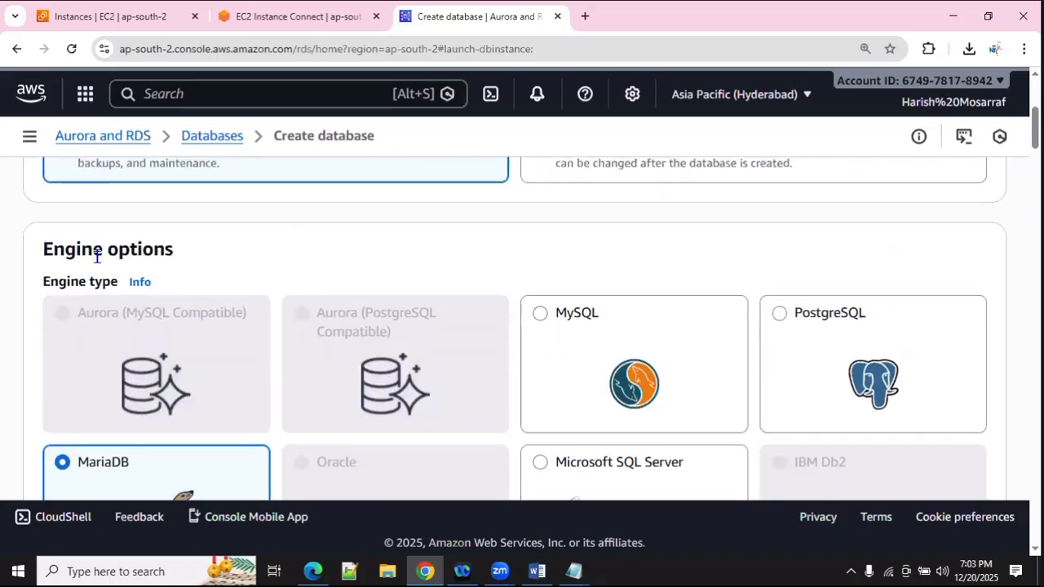
scroll(95, 264, "down", 5)
scroll(144, 321, "down", 1)
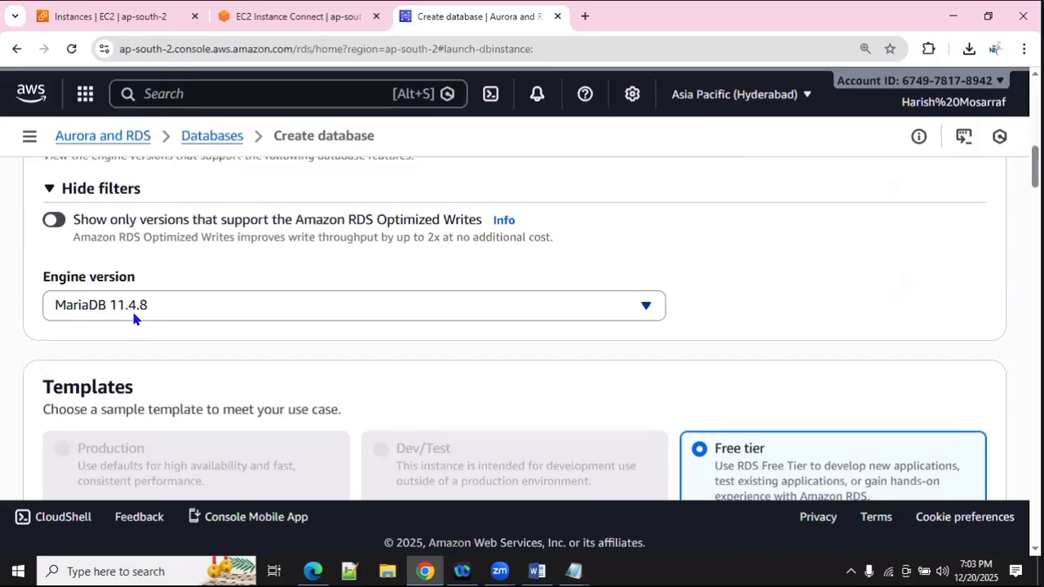
scroll(135, 317, "down", 2)
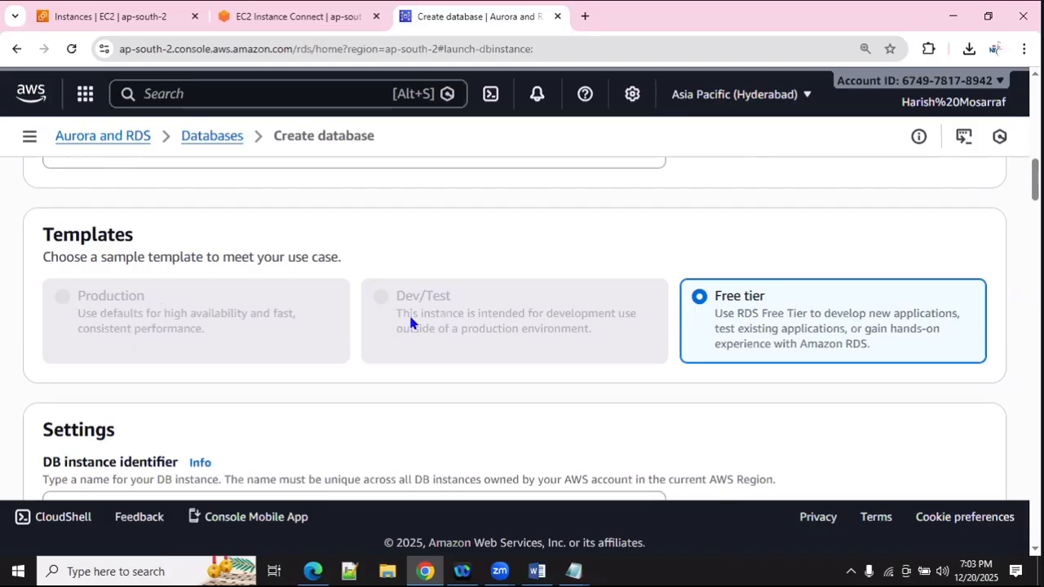
triple_click(772, 336)
left_click(713, 371)
scroll(592, 416, "down", 3)
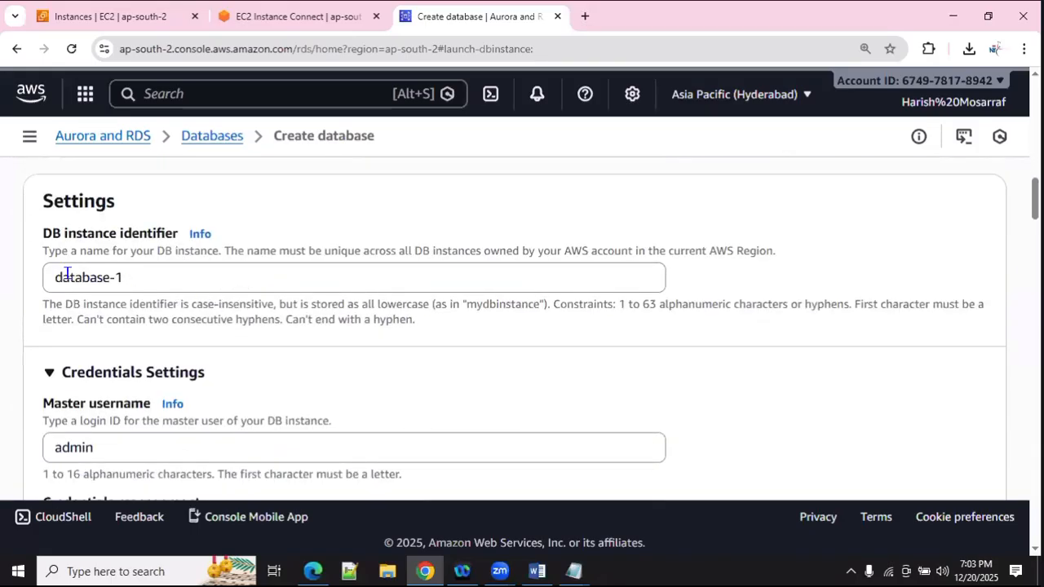
left_click_drag(48, 277, 132, 275)
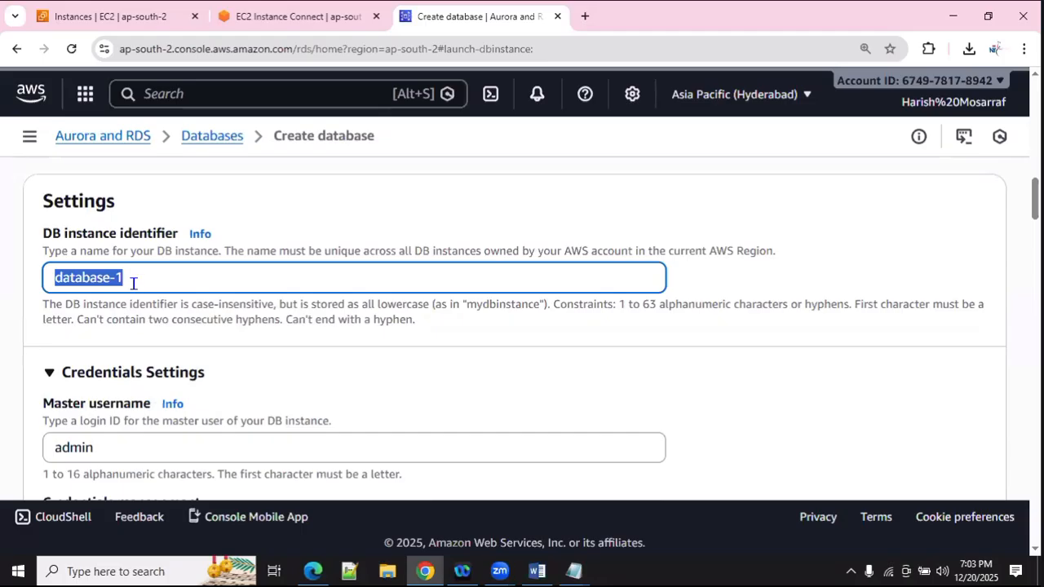
key("Right")
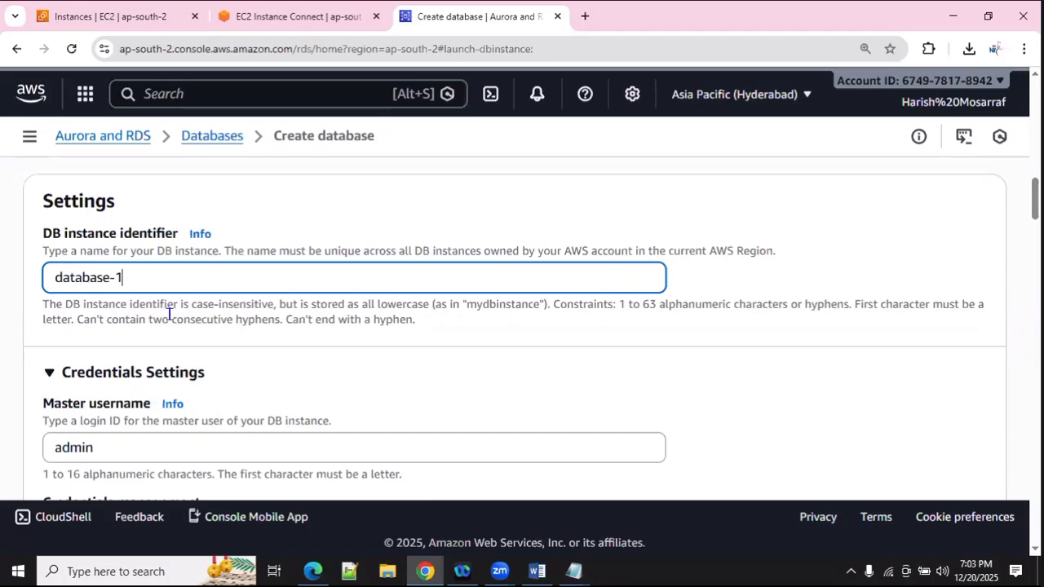
scroll(169, 313, "down", 2)
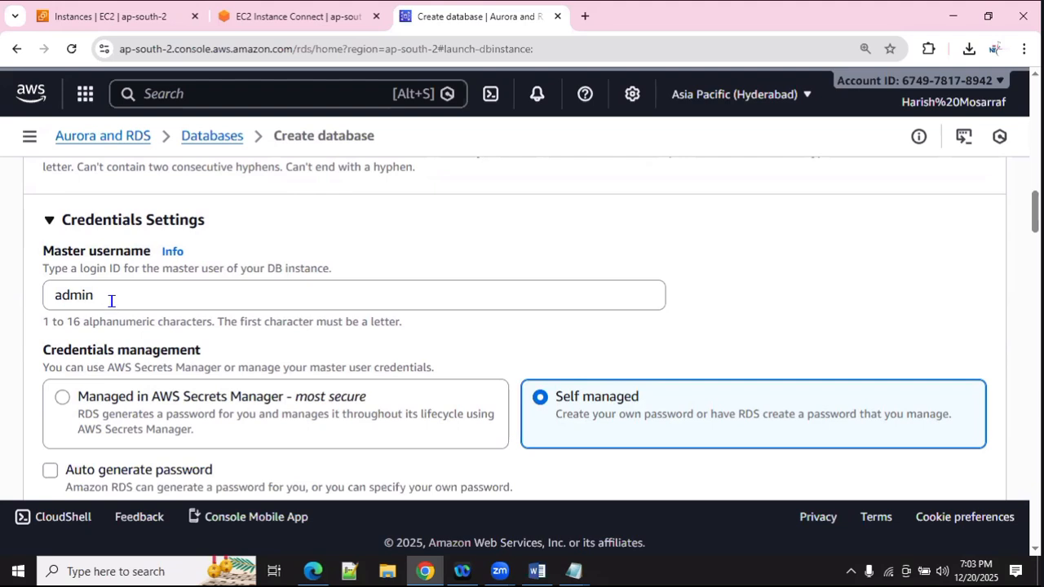
scroll(161, 352, "down", 1)
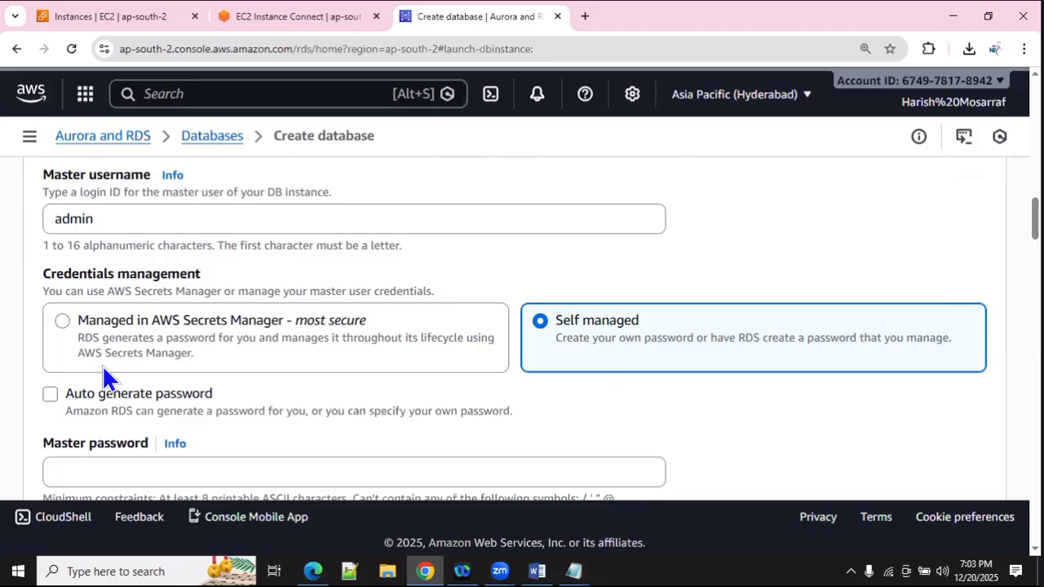
Step: Type a custom master password and repeat it in Confirm master password
scroll(102, 364, "down", 2)
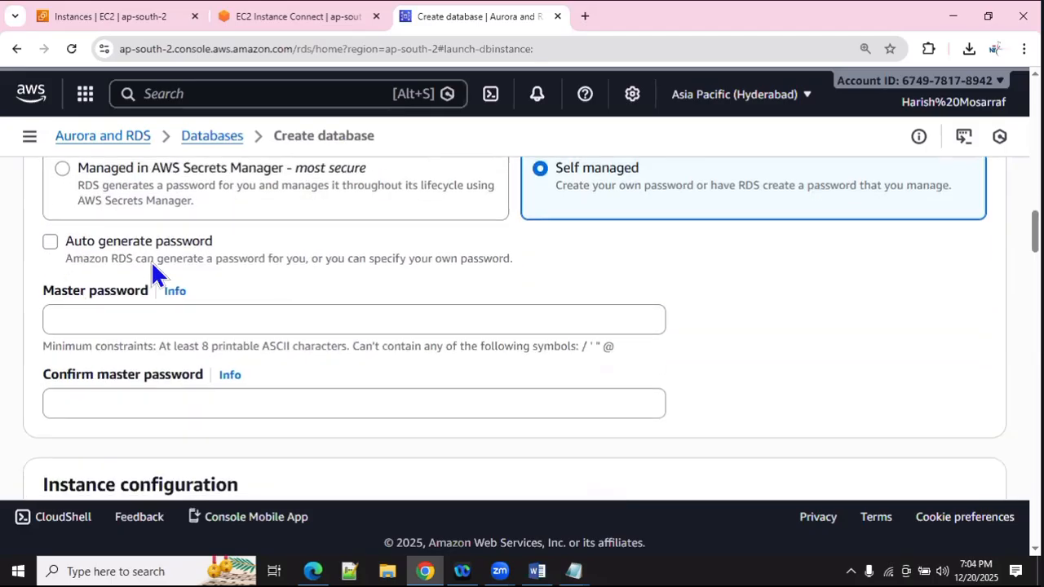
left_click(135, 310)
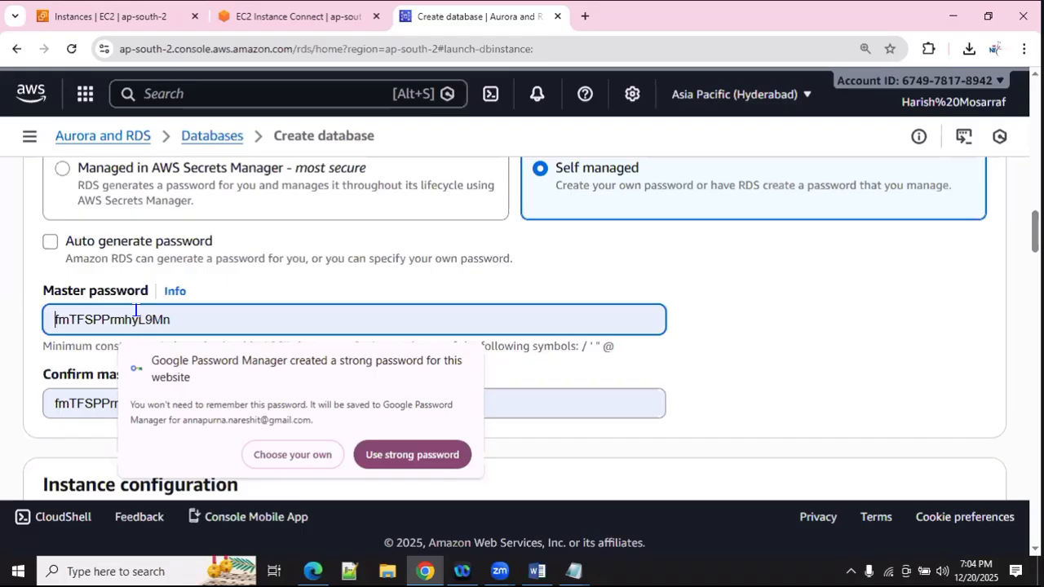
type("••••••")
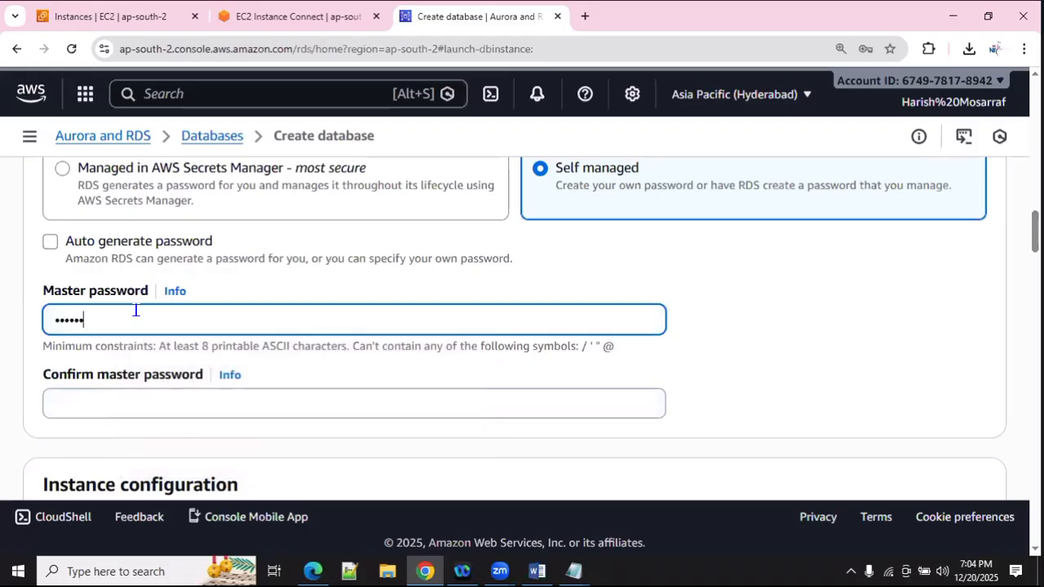
type("••••")
left_click(88, 400)
type("••••••••••")
left_click(852, 408)
left_click(121, 322)
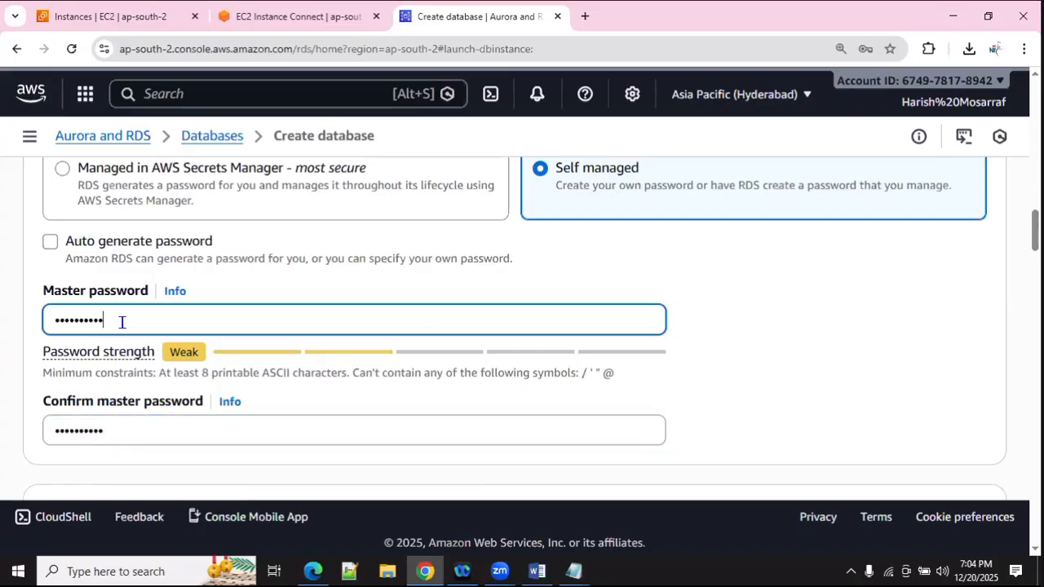
left_click(764, 396)
Step: Keep db.t4g.micro (2 vCPUs, 1 GiB RAM) as the DB instance class with class filters hidden
scroll(764, 397, "down", 2)
scroll(456, 340, "down", 3)
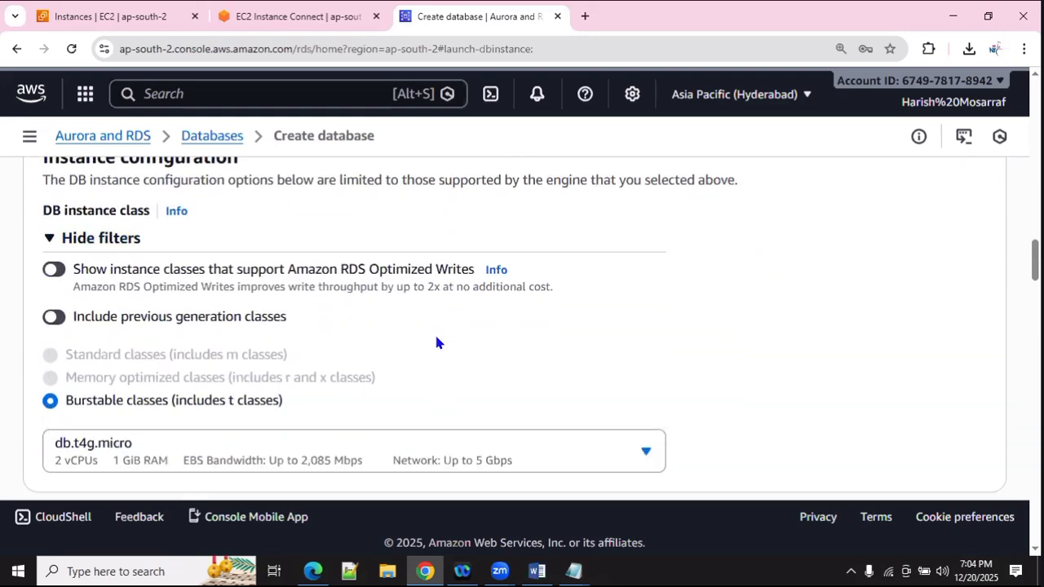
scroll(103, 260, "up", 1)
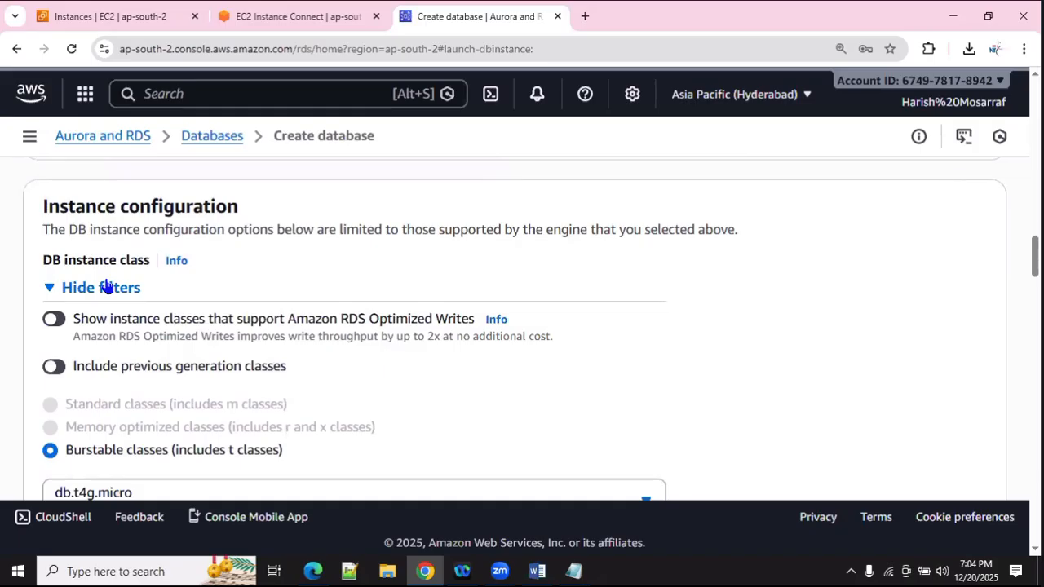
left_click(106, 287)
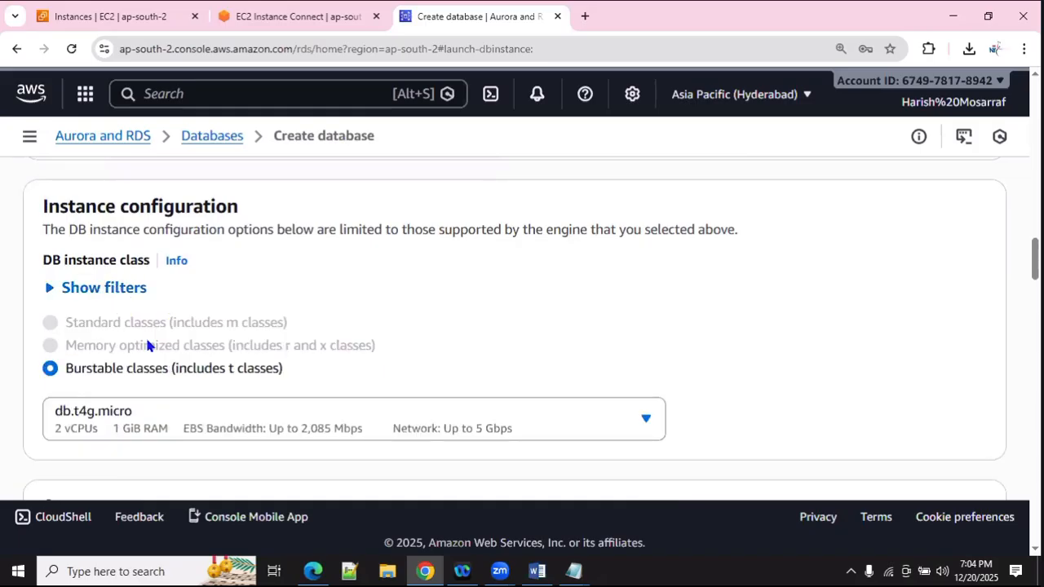
left_click(151, 419)
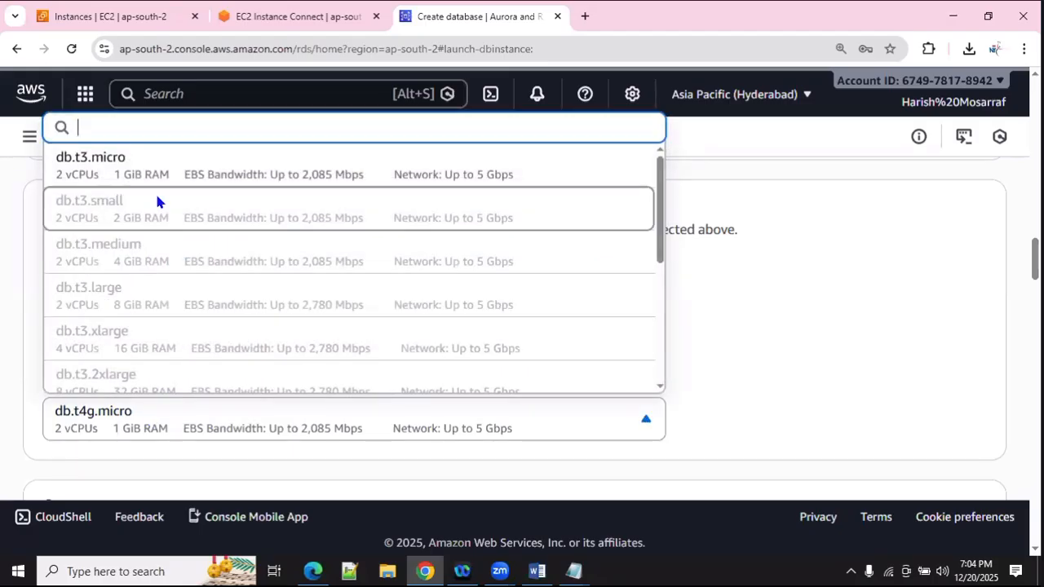
left_click(142, 418)
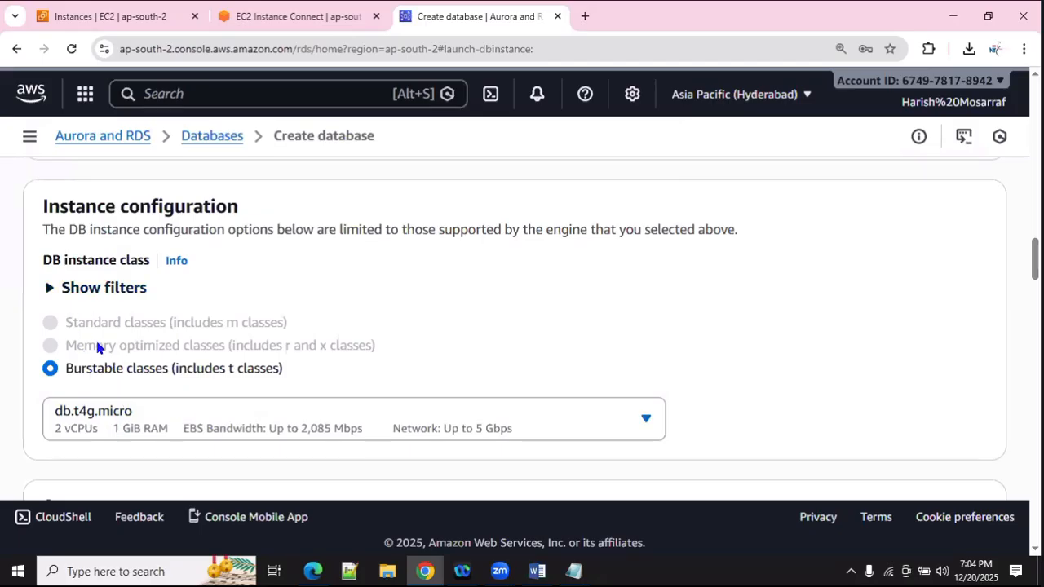
left_click(119, 291)
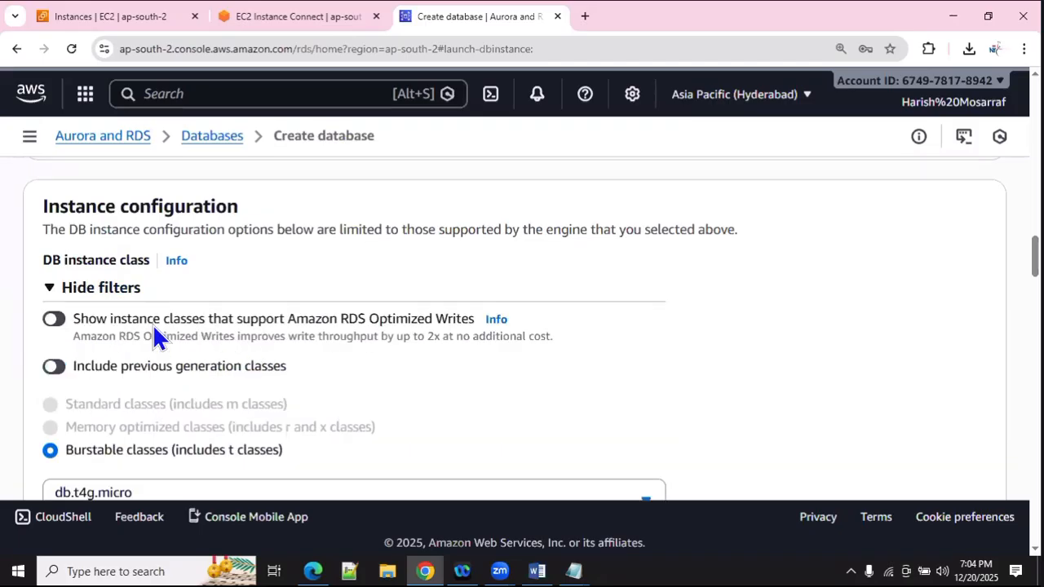
scroll(205, 342, "down", 2)
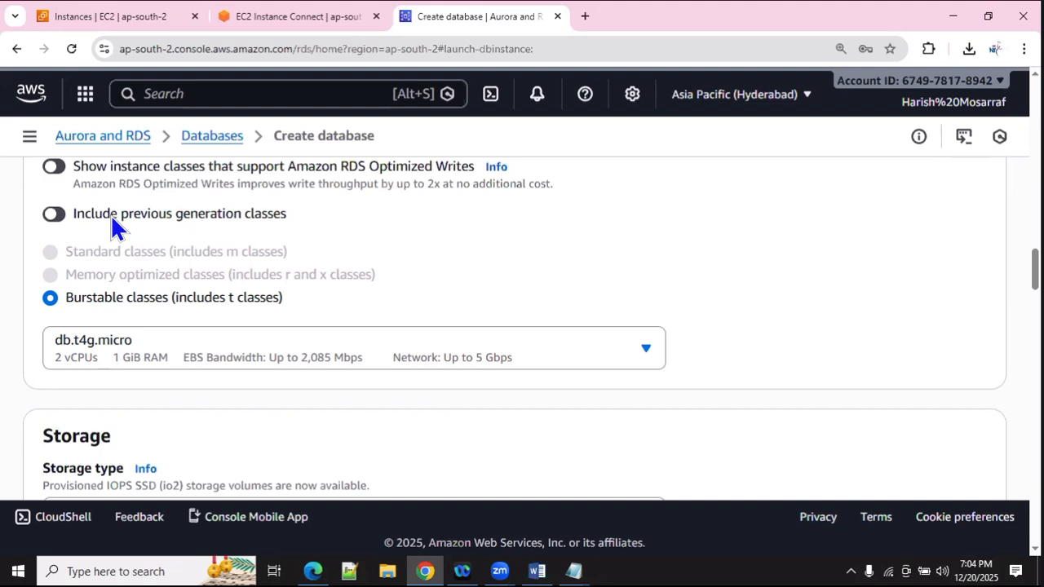
scroll(110, 214, "up", 3)
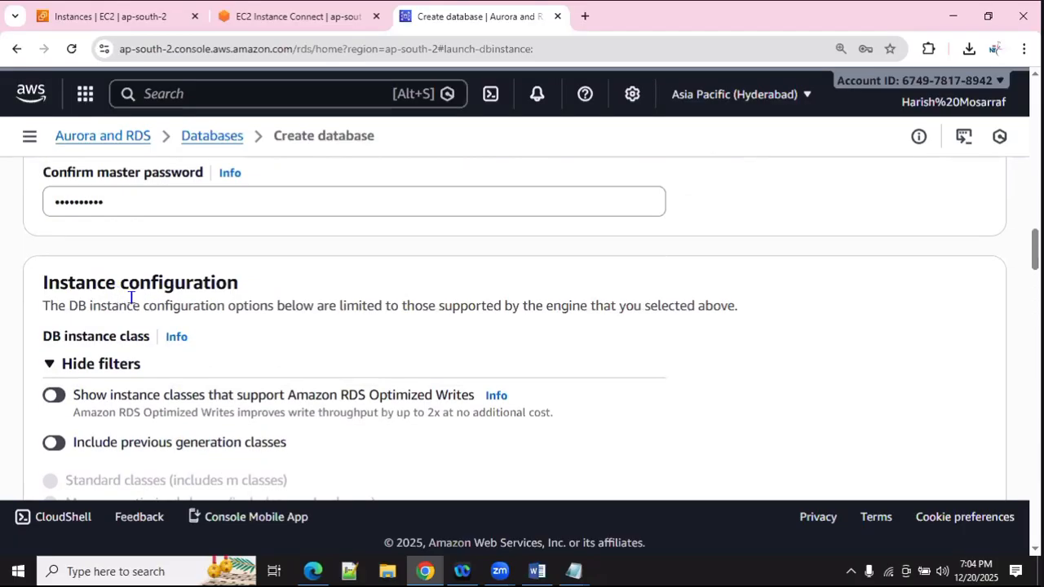
scroll(121, 356, "down", 2)
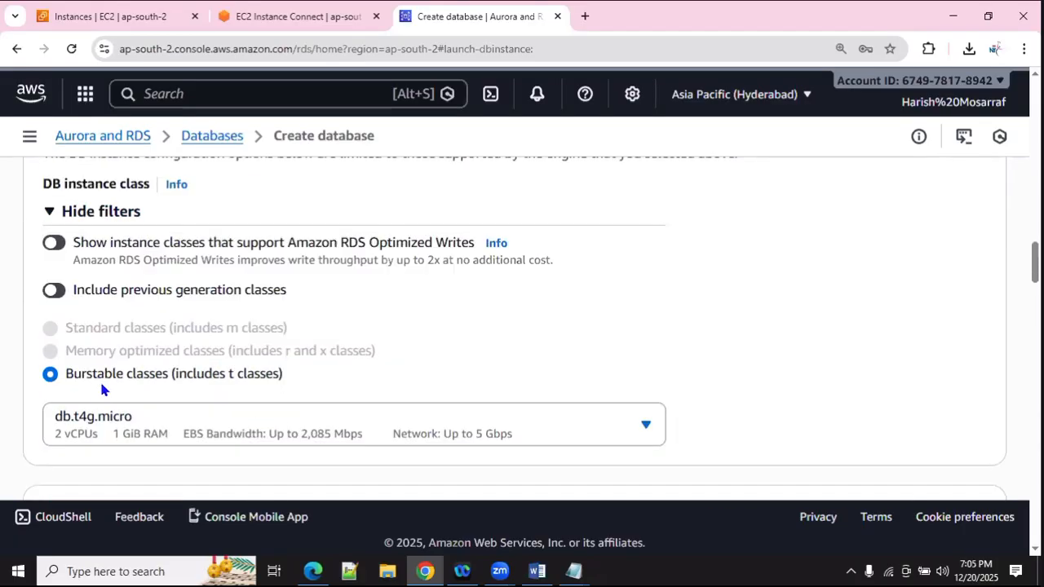
scroll(103, 344, "down", 1)
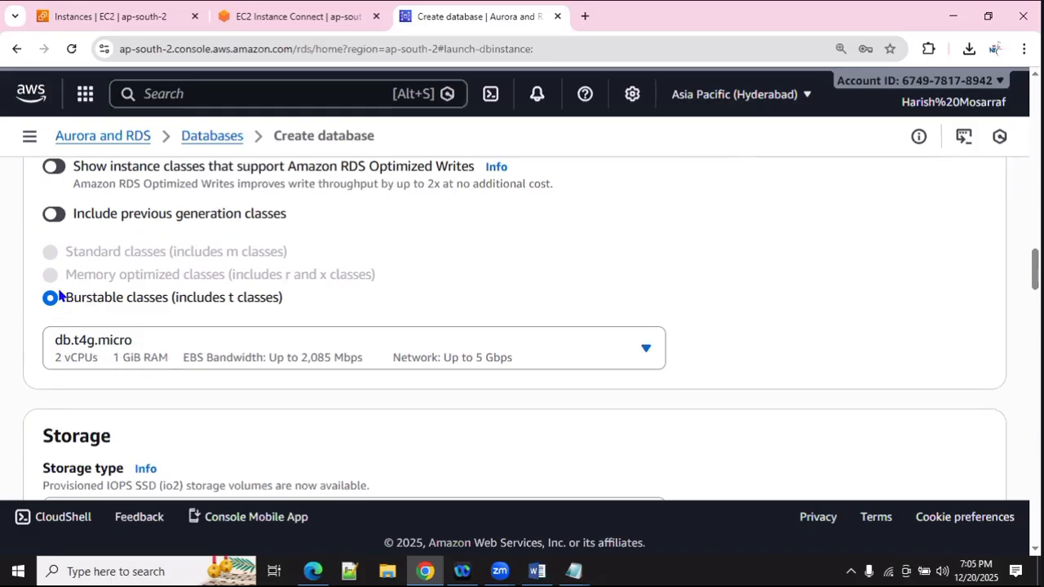
scroll(61, 280, "up", 1)
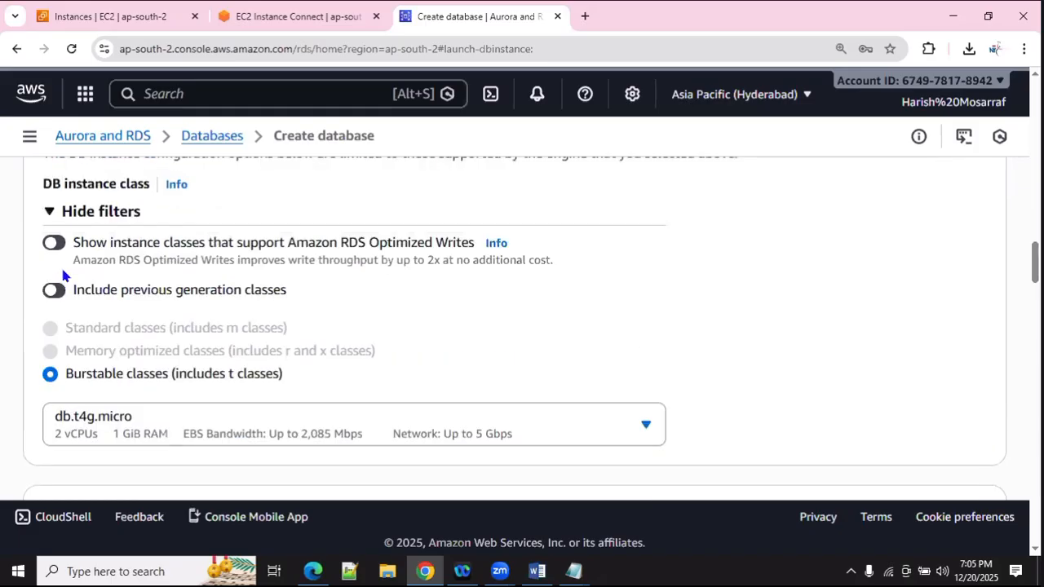
scroll(73, 285, "up", 1)
left_click(98, 291)
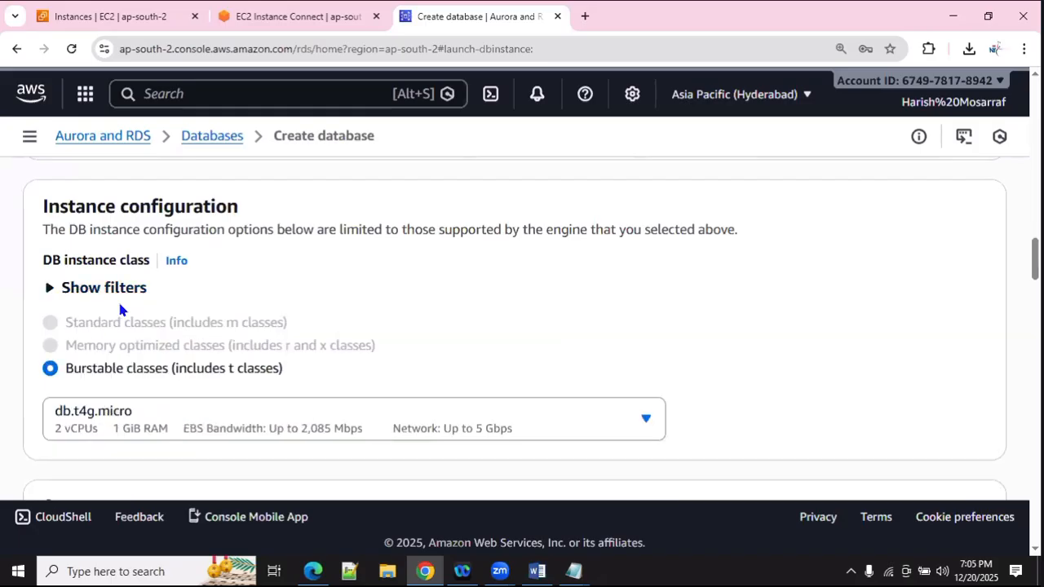
scroll(119, 308, "down", 2)
Step: Expand Additional storage configuration and leave Enable storage autoscaling unchecked at 20 GiB storage
scroll(119, 308, "down", 2)
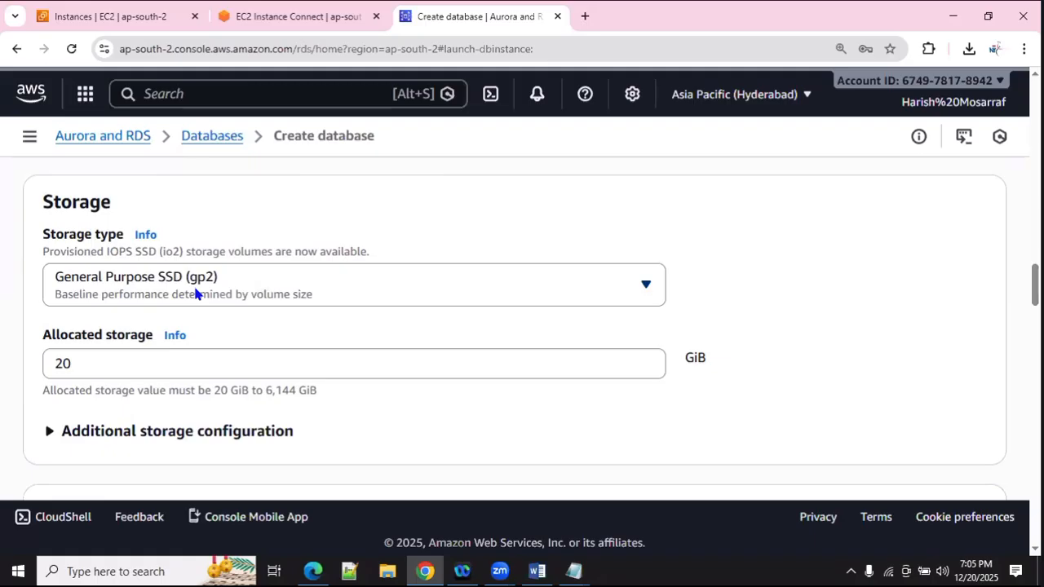
scroll(76, 261, "down", 2)
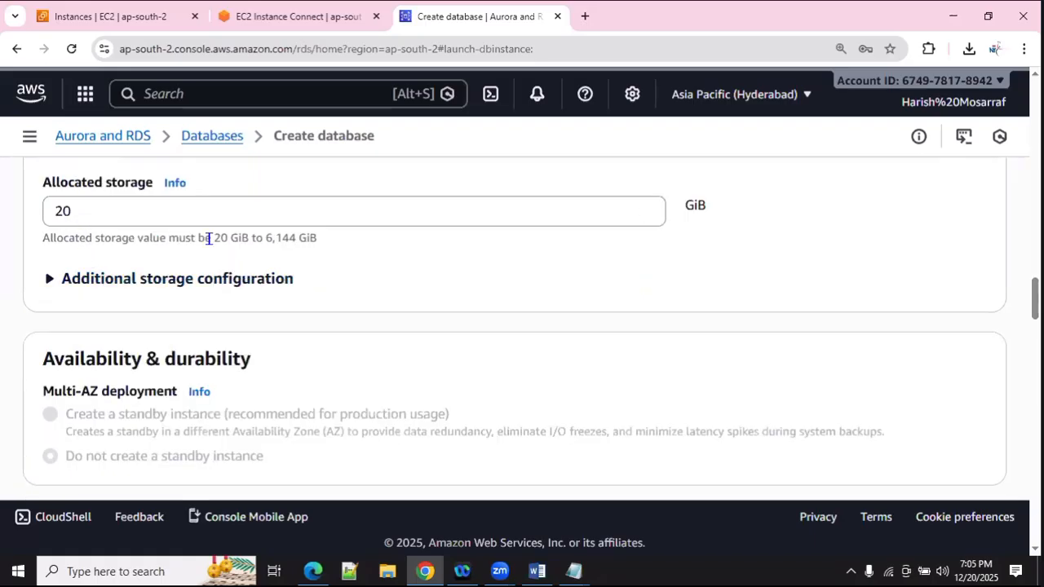
left_click(180, 282)
scroll(236, 318, "down", 2)
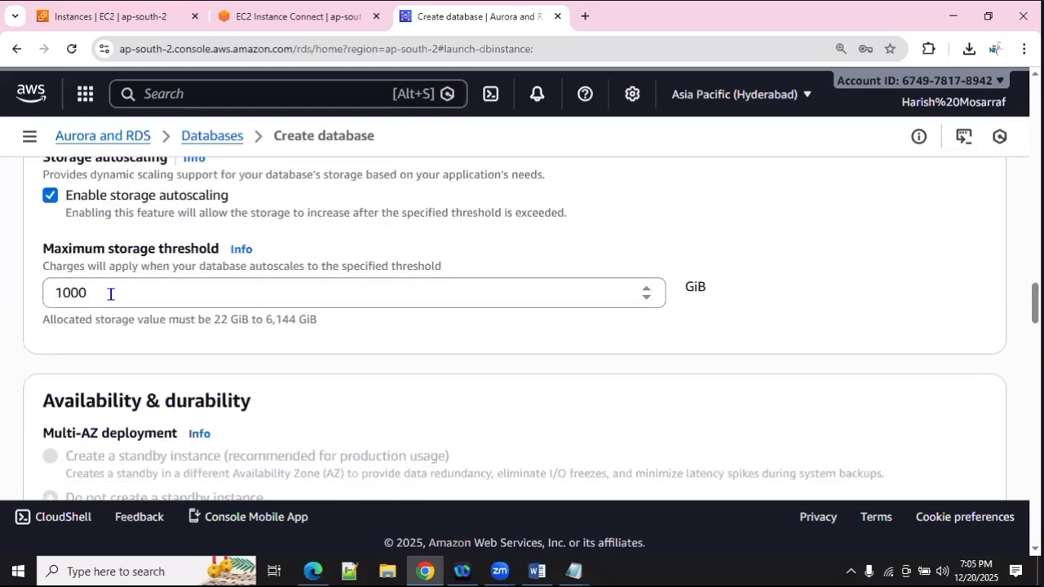
scroll(145, 300, "up", 1)
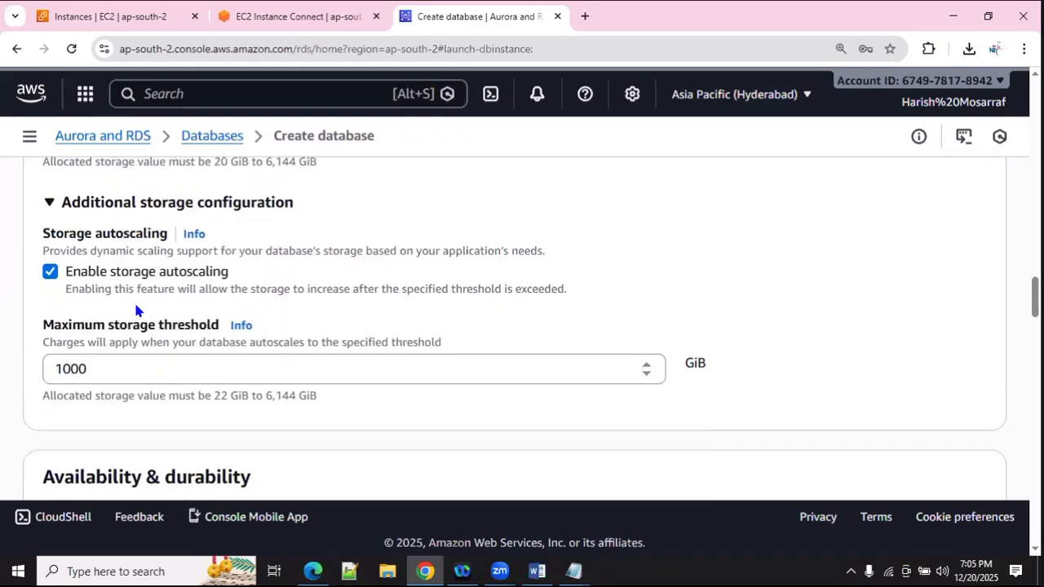
left_click(50, 271)
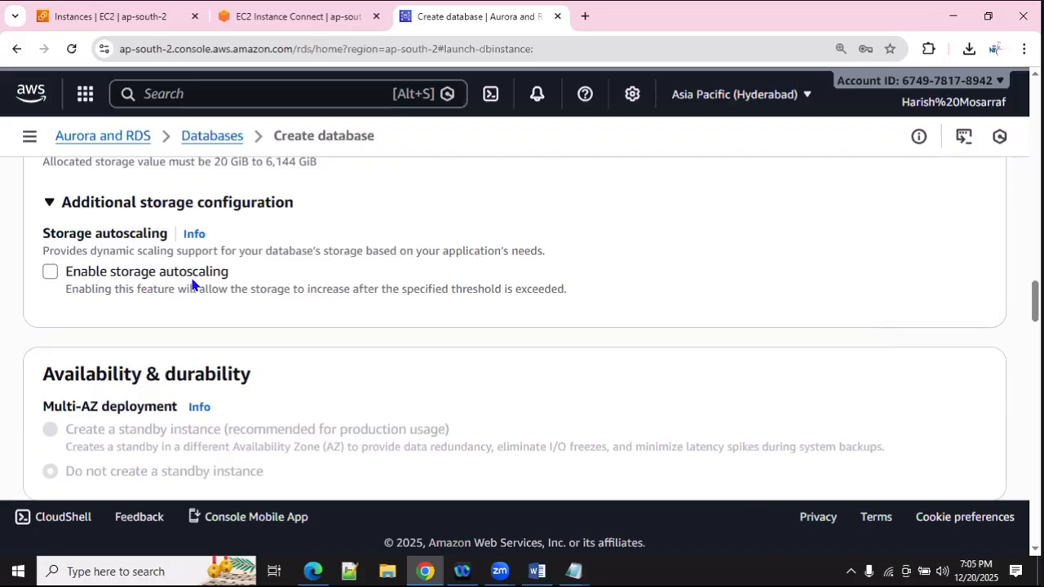
left_click(57, 277)
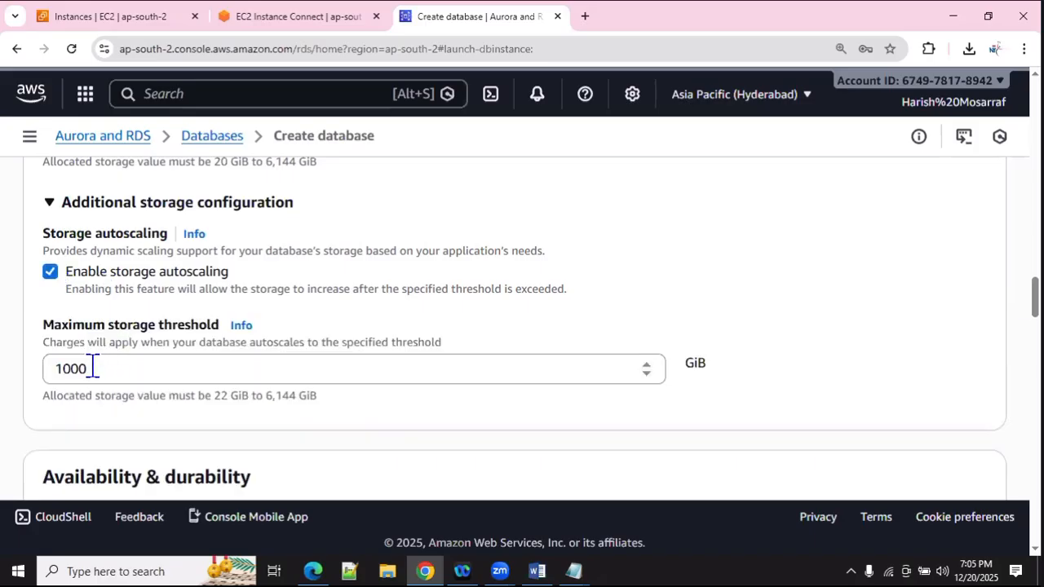
left_click_drag(90, 369, 41, 360)
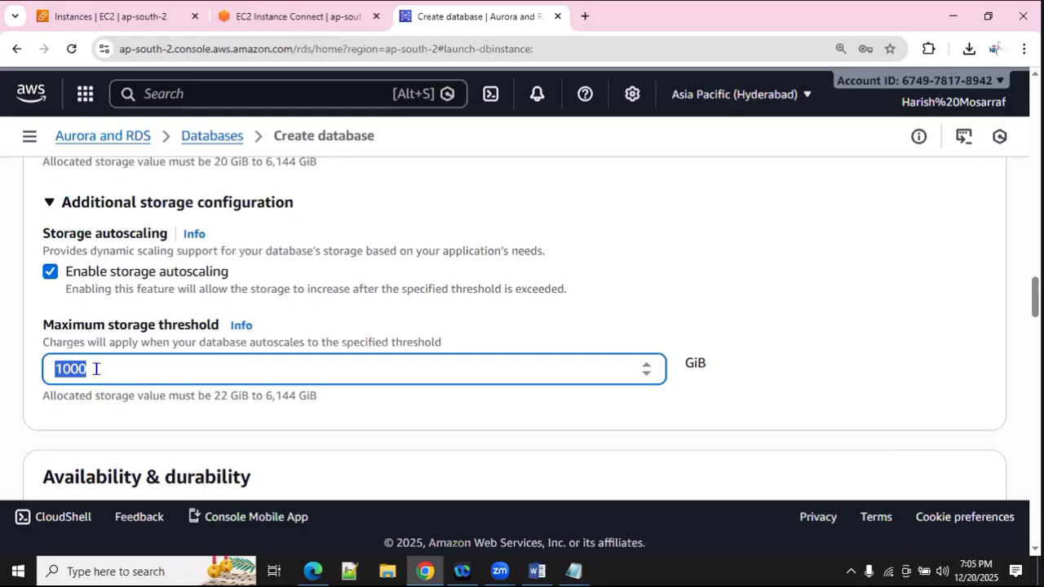
left_click(59, 280)
left_click(57, 276)
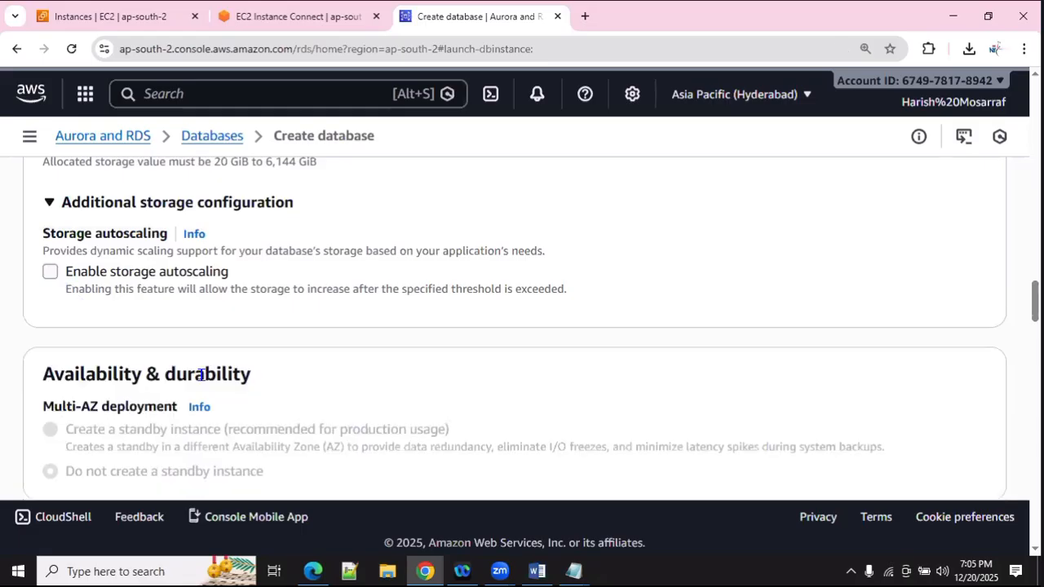
scroll(151, 347, "down", 2)
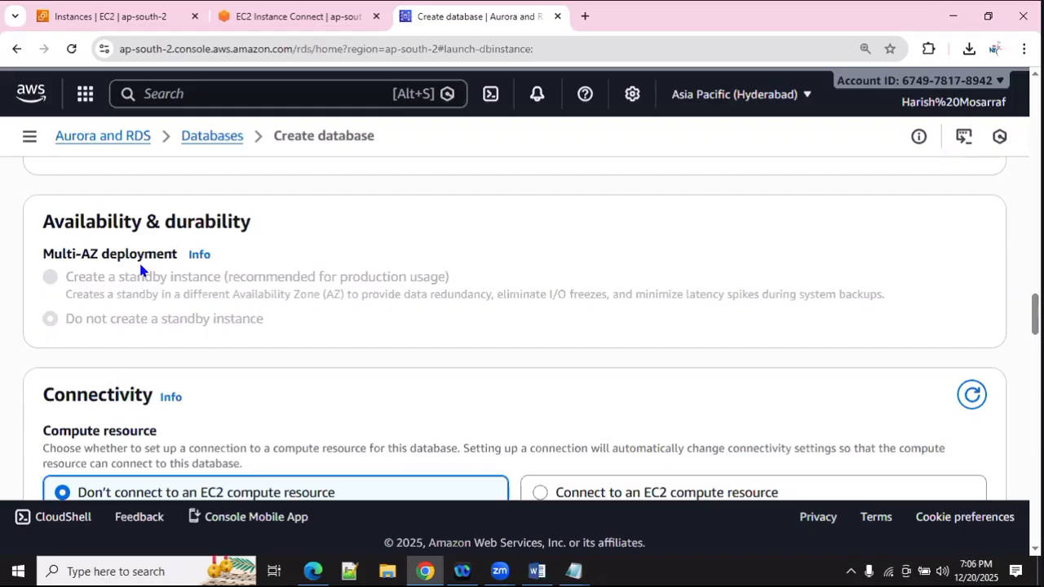
Step: Add RDS_SG to the existing VPC security groups alongside default
scroll(193, 364, "down", 3)
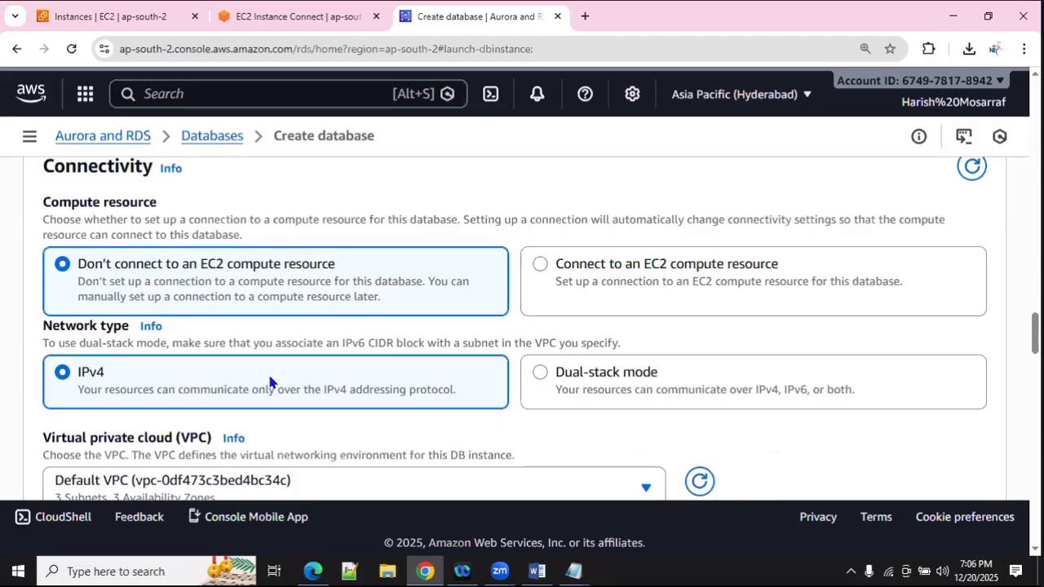
scroll(179, 338, "down", 2)
scroll(180, 338, "down", 1)
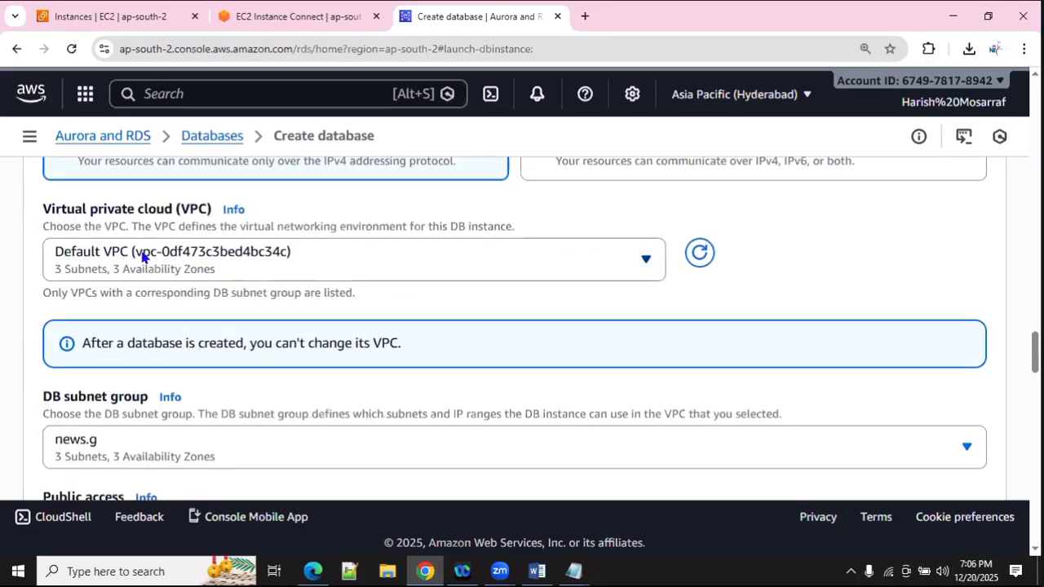
scroll(178, 265, "down", 2)
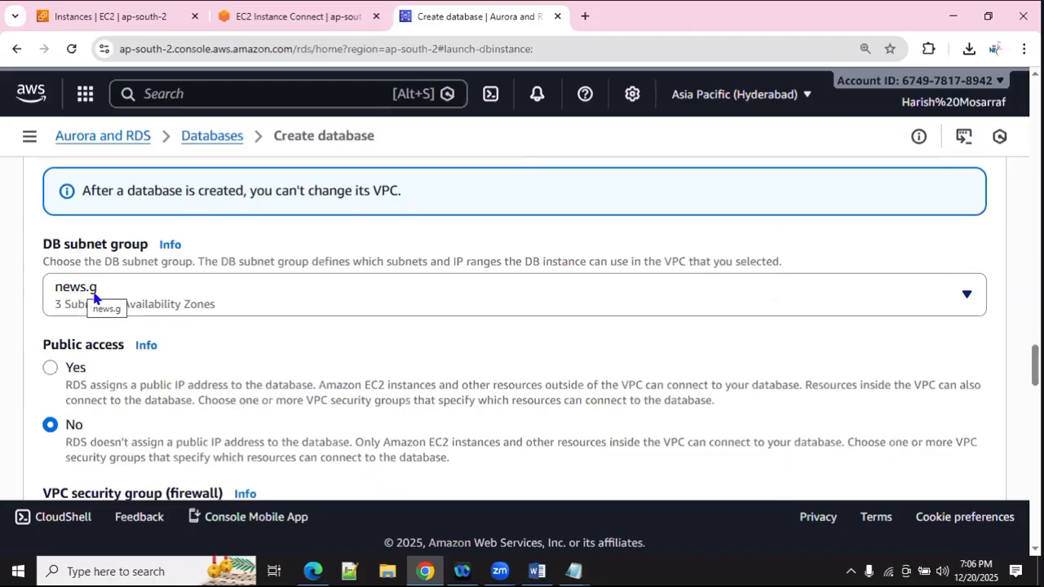
scroll(94, 298, "down", 2)
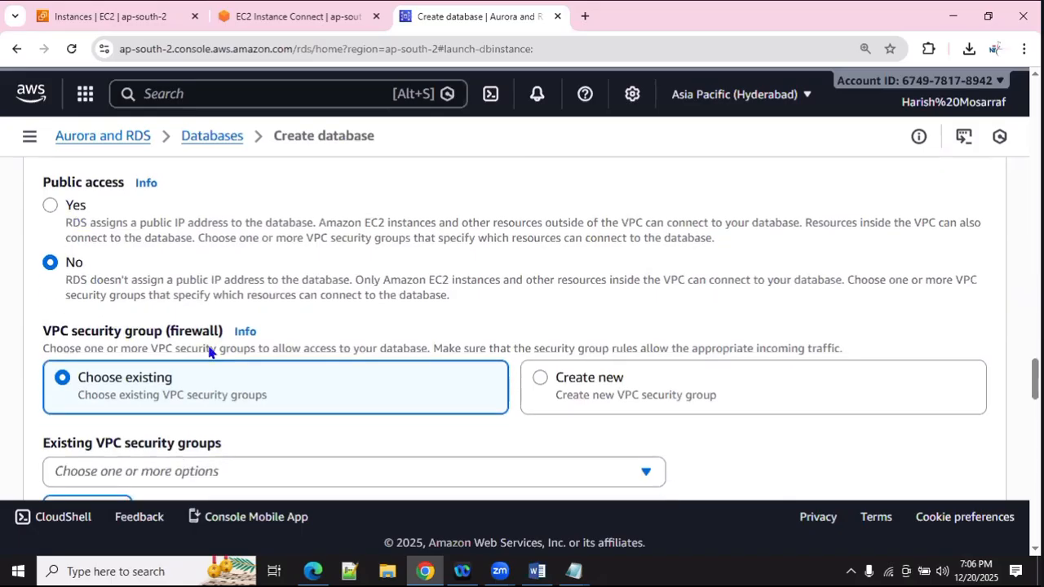
scroll(207, 347, "down", 2)
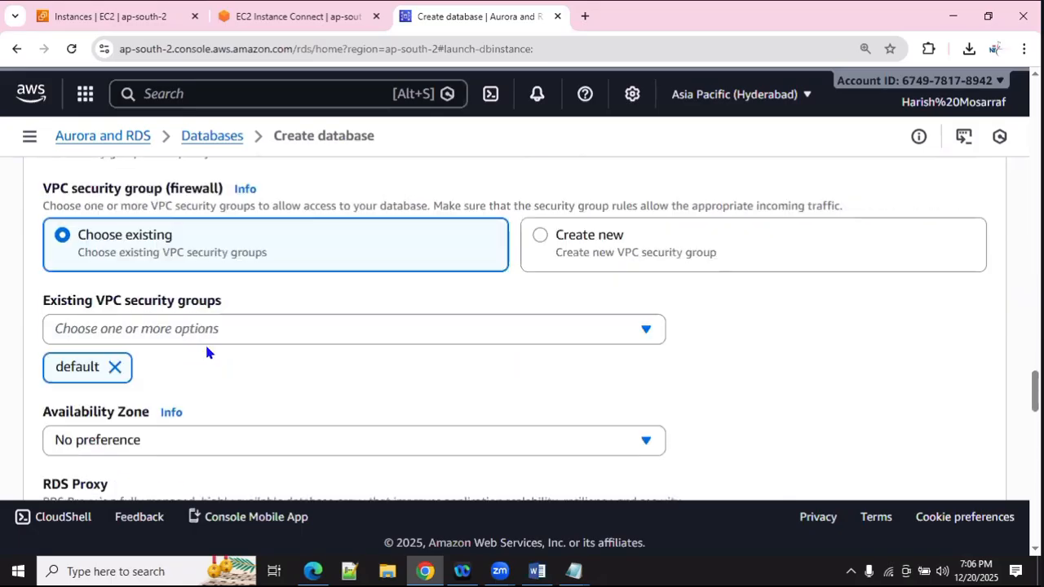
left_click(354, 340)
scroll(244, 358, "down", 1)
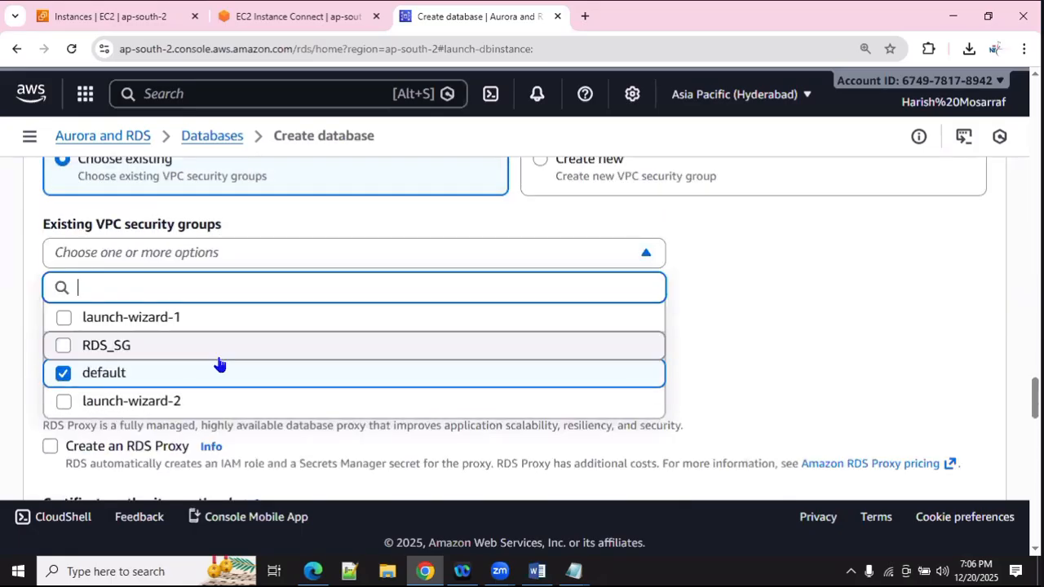
left_click(63, 346)
left_click(846, 331)
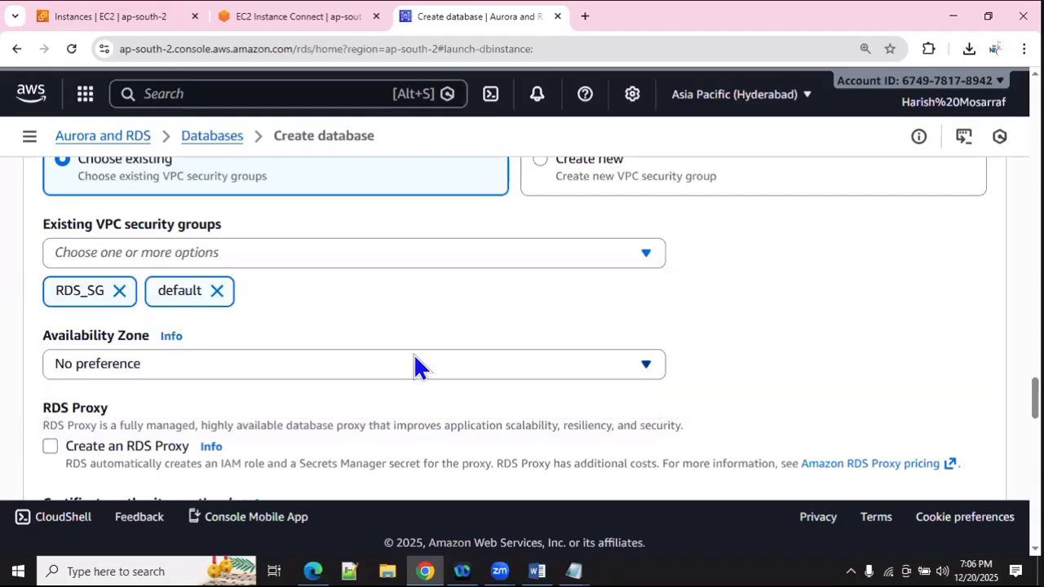
Step: Keep the Availability Zone set to No preference
scroll(383, 359, "down", 2)
left_click(312, 210)
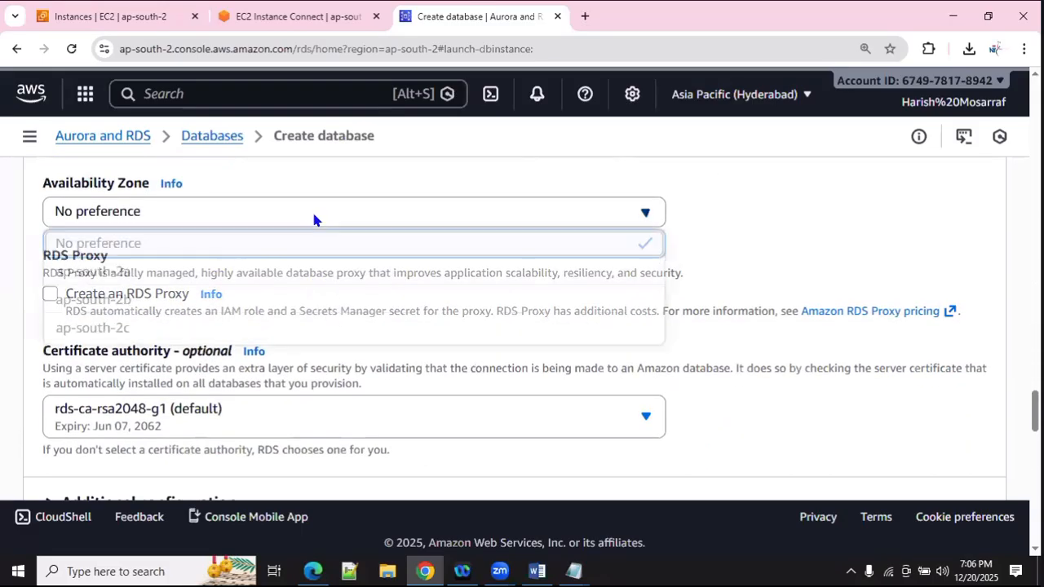
left_click(312, 208)
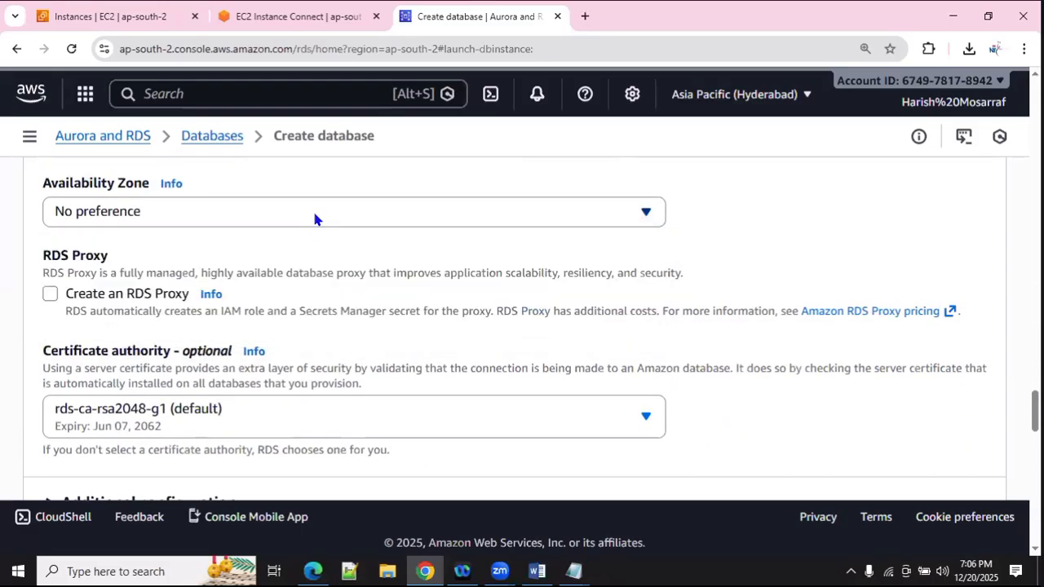
scroll(291, 272, "down", 1)
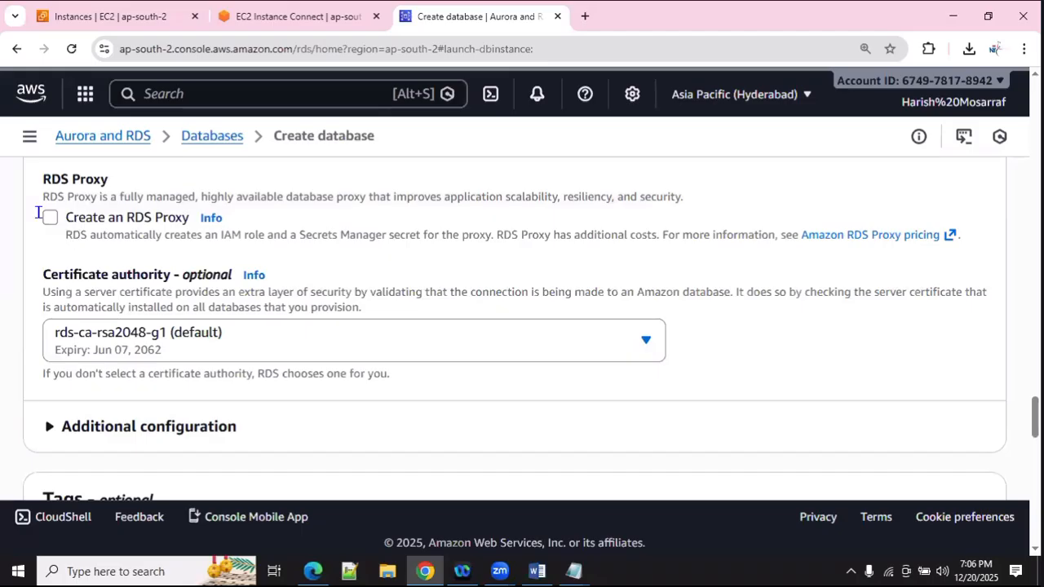
scroll(54, 255, "down", 1)
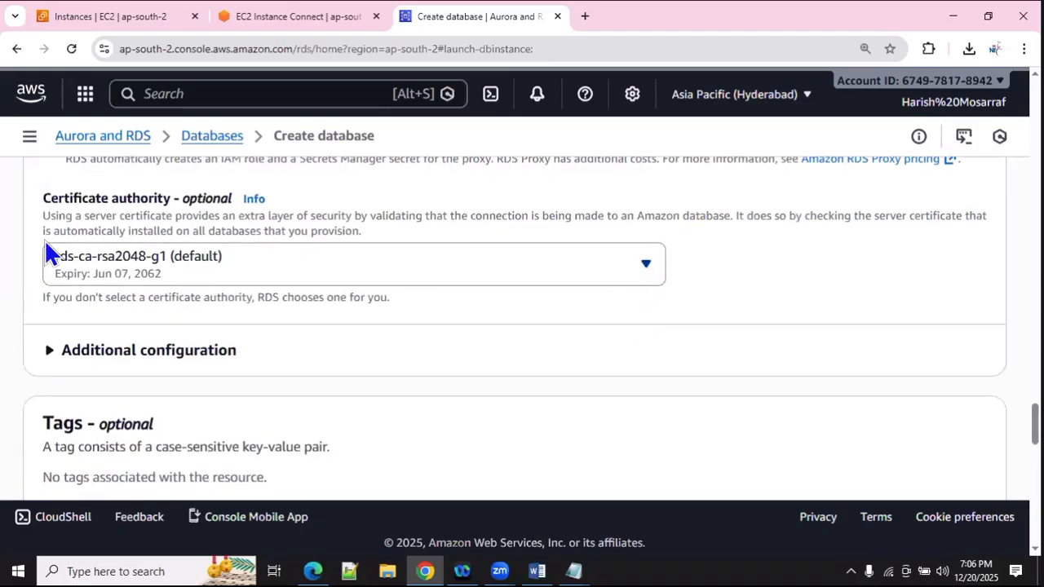
scroll(233, 277, "down", 2)
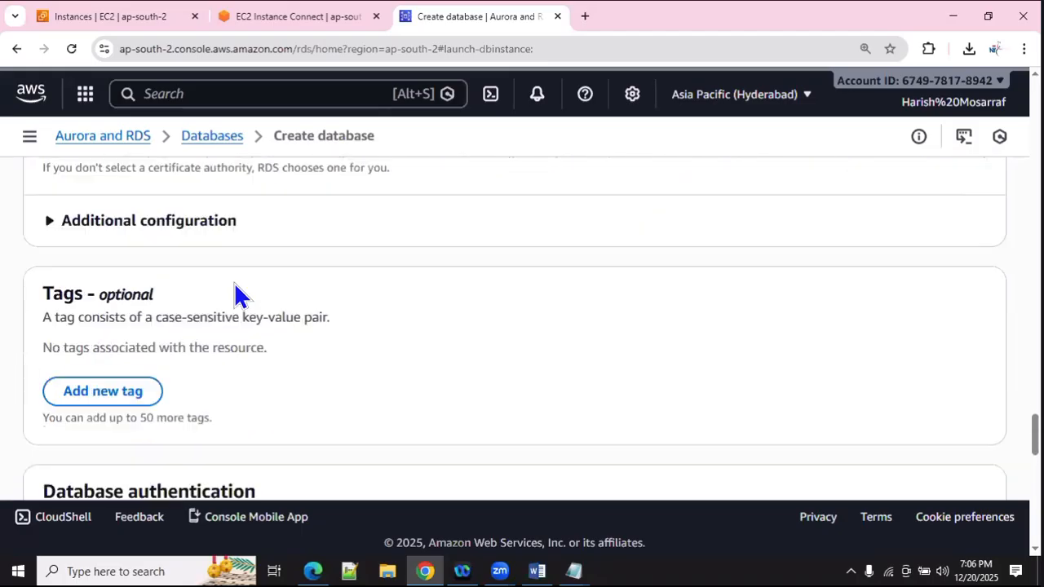
left_click(178, 200)
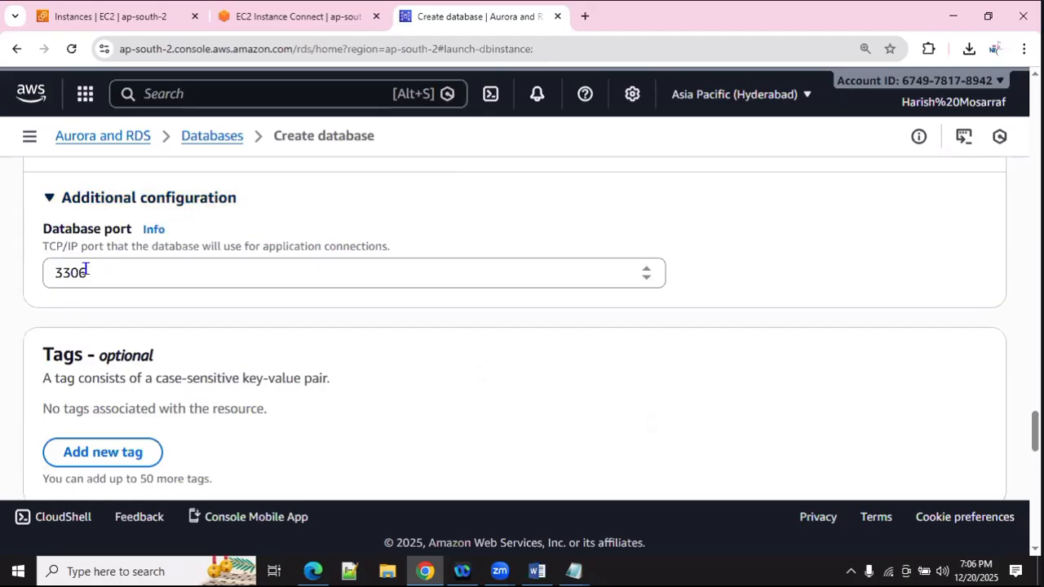
left_click_drag(54, 272, 106, 275)
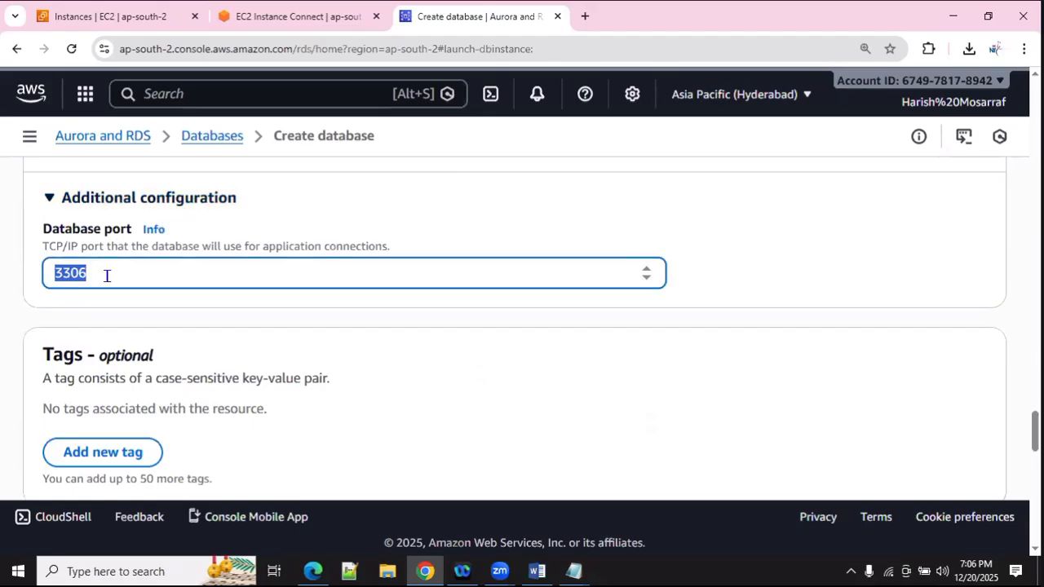
left_click(344, 211)
left_click(98, 208)
scroll(233, 358, "down", 3)
scroll(233, 361, "down", 2)
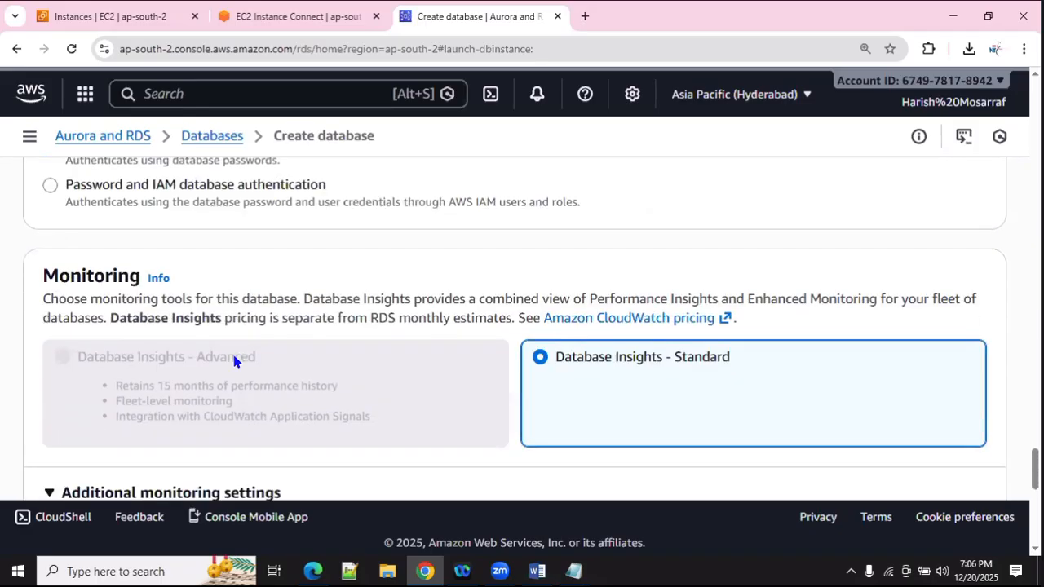
scroll(234, 361, "down", 3)
scroll(233, 361, "down", 1)
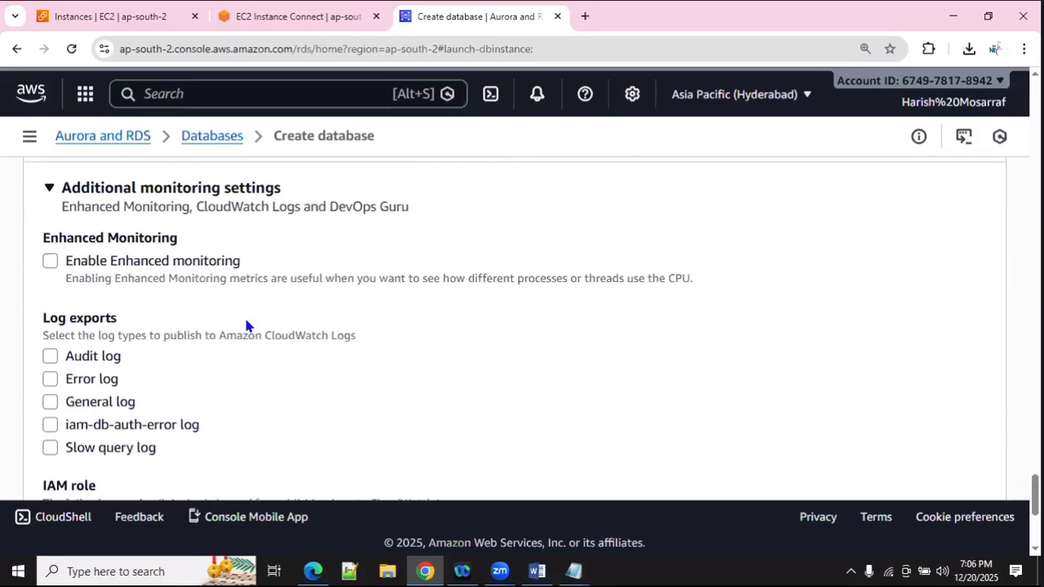
scroll(350, 345, "down", 2)
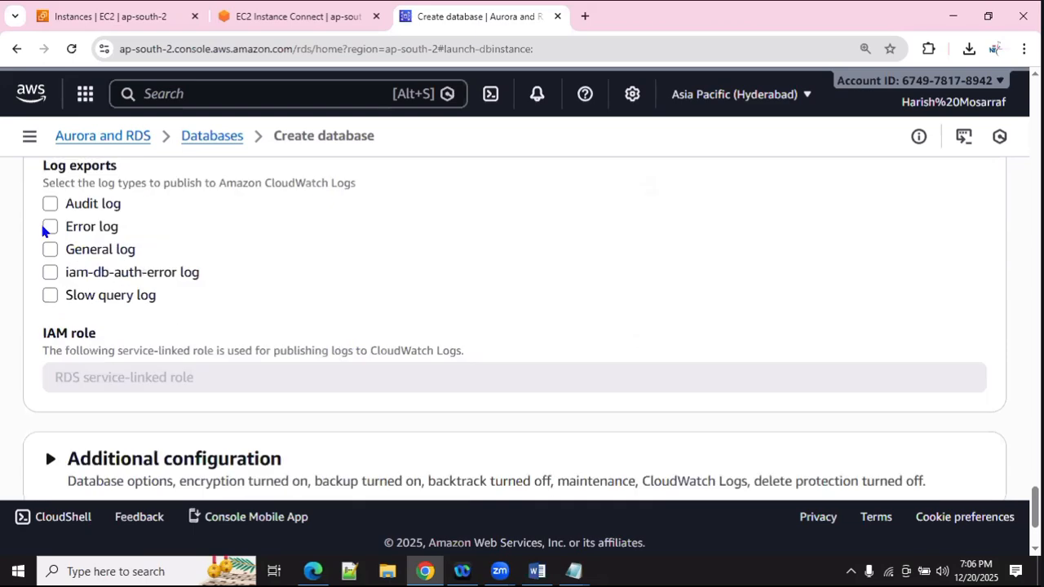
scroll(196, 277, "down", 2)
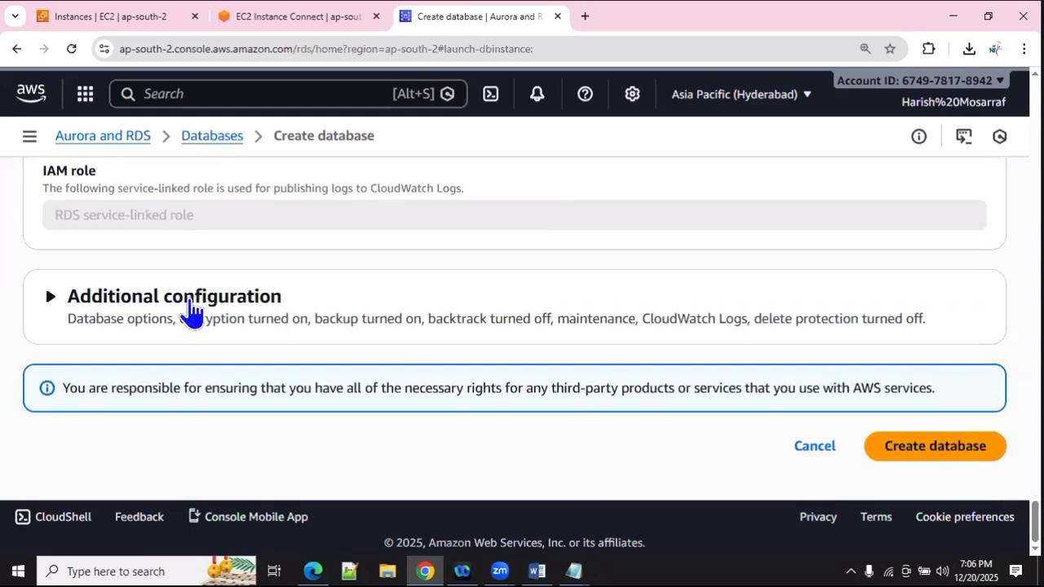
Step: Enter 'school' as the initial database name under Additional configuration
left_click(193, 307)
scroll(196, 312, "down", 1)
scroll(196, 312, "down", 1)
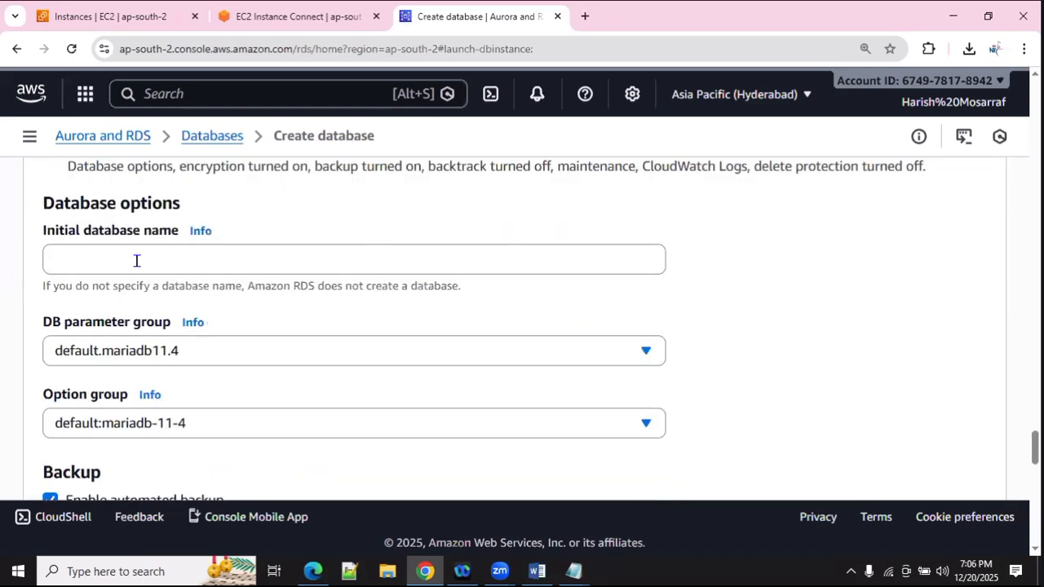
left_click(268, 259)
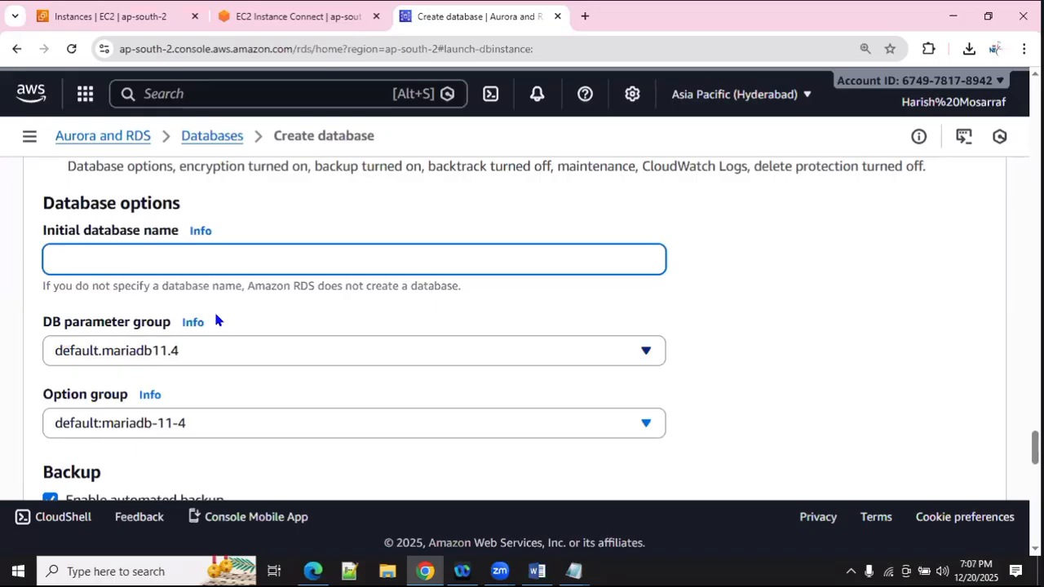
type("sc")
type("hool")
Step: Turn off automated backups for the new database
scroll(270, 340, "down", 4)
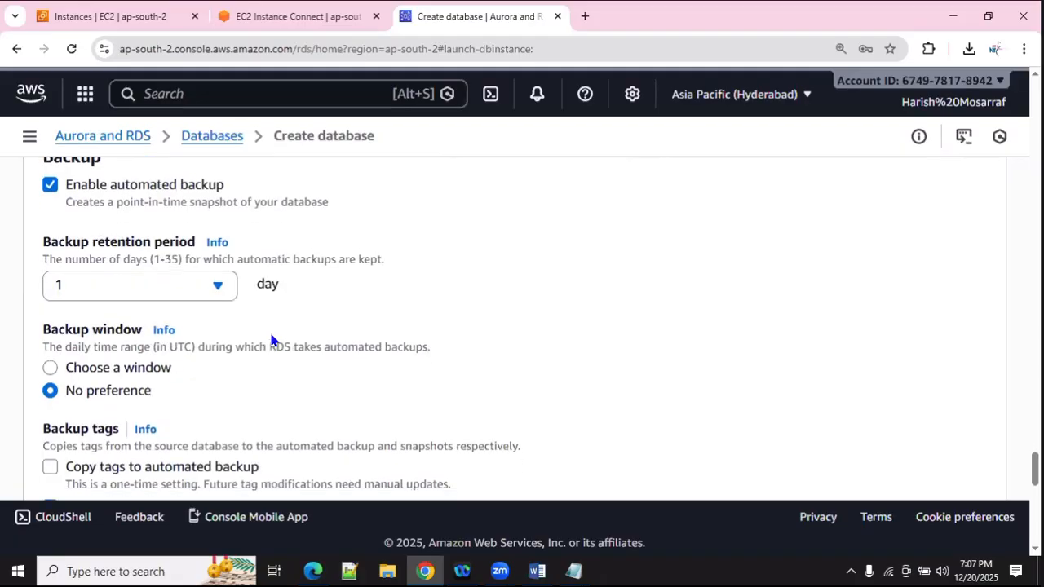
scroll(98, 236, "down", 1)
scroll(212, 296, "up", 2)
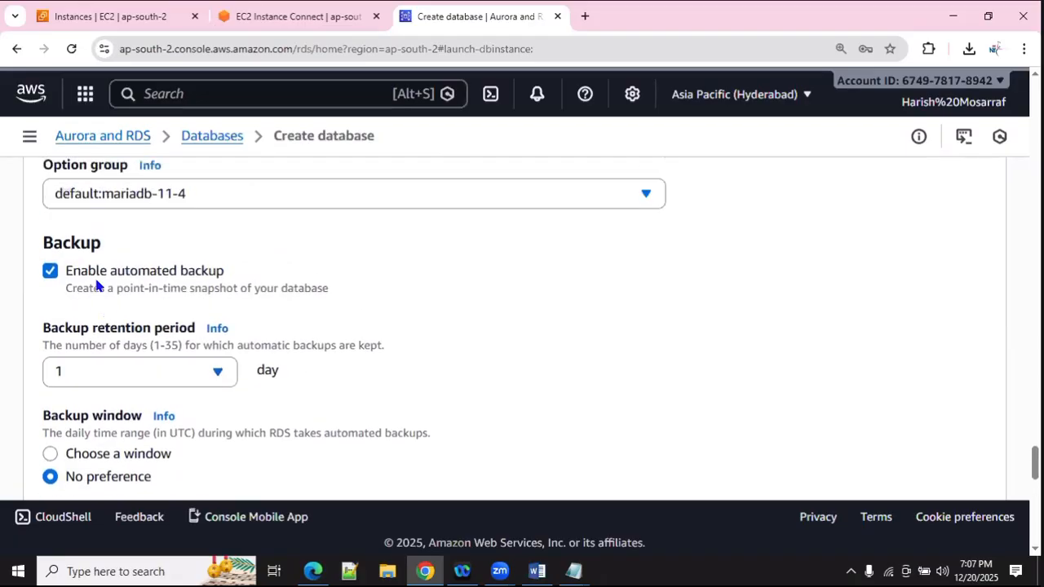
left_click(51, 274)
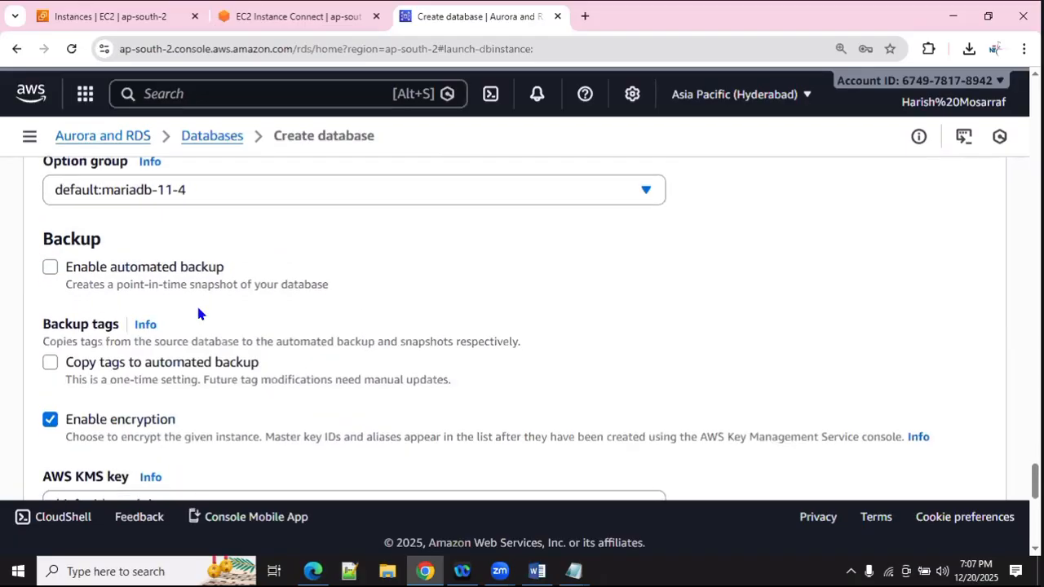
Step: Uncheck 'Enable auto minor version upgrade' in the Maintenance section
scroll(196, 302, "down", 1)
scroll(213, 361, "down", 4)
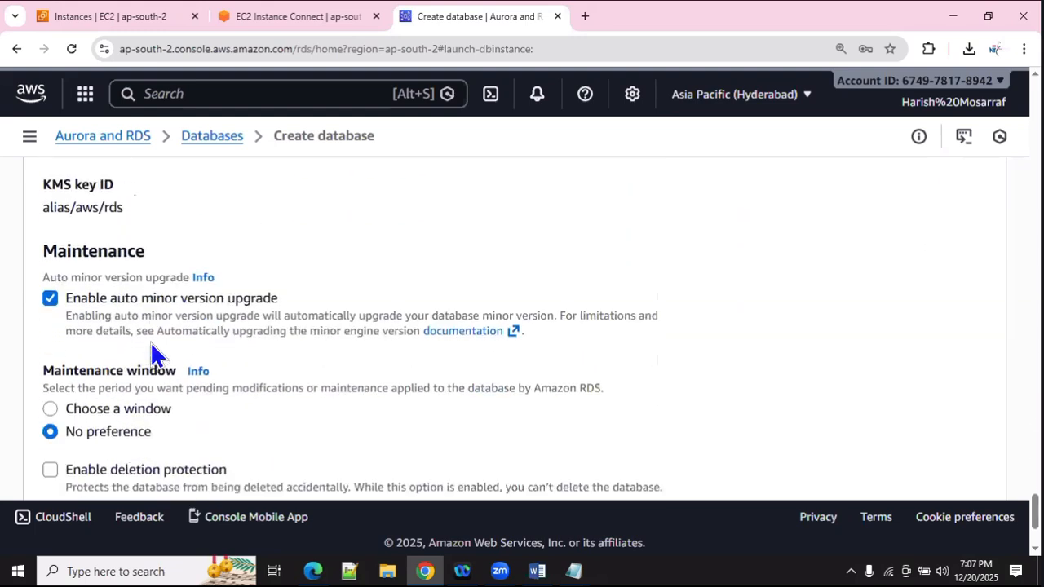
scroll(150, 340, "down", 1)
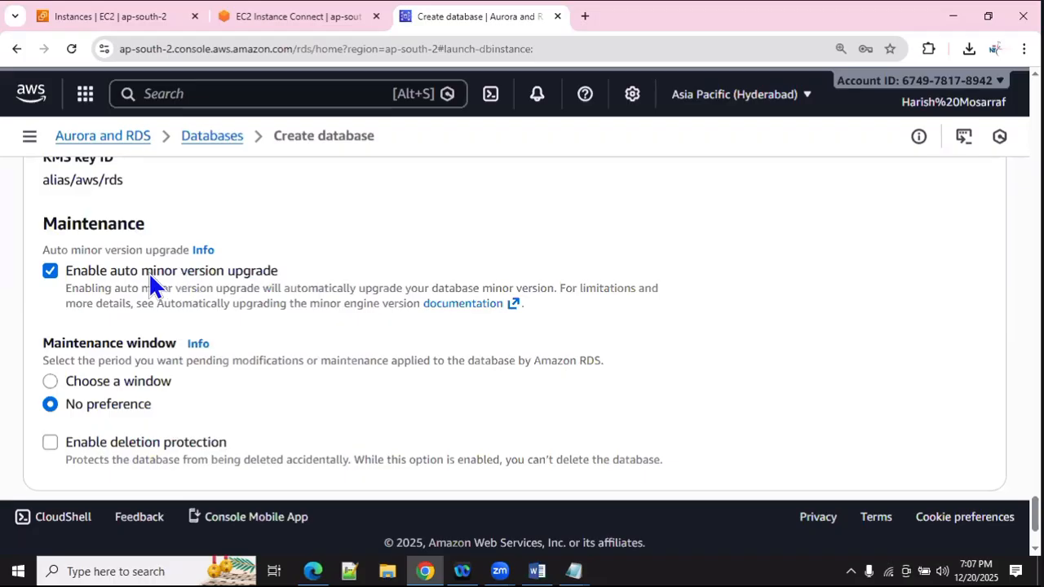
left_click(56, 270)
scroll(275, 338, "down", 2)
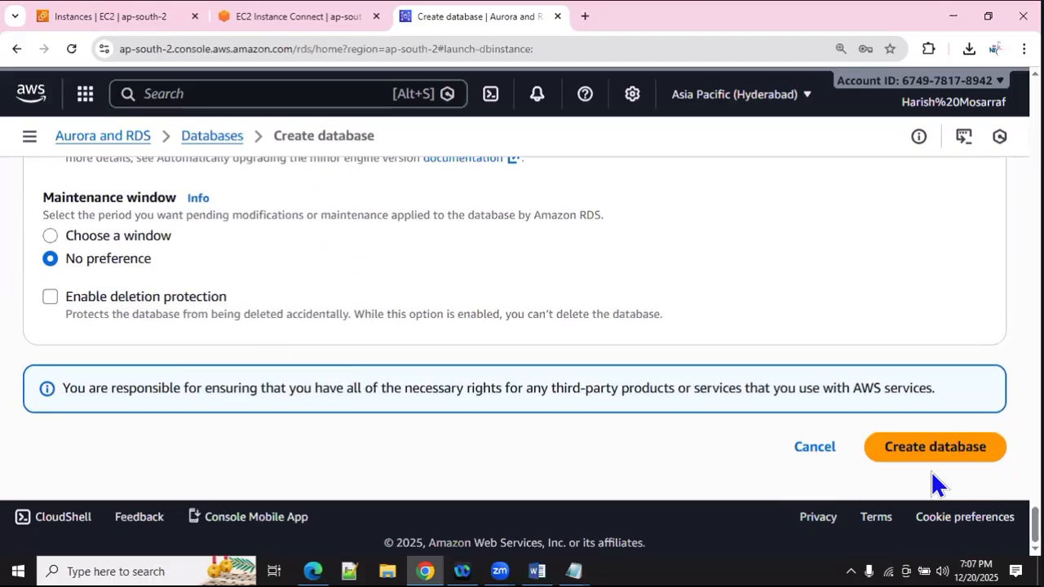
Step: Create database-1, decline Chrome's password save, refresh, and select the new Creating row
left_click(903, 454)
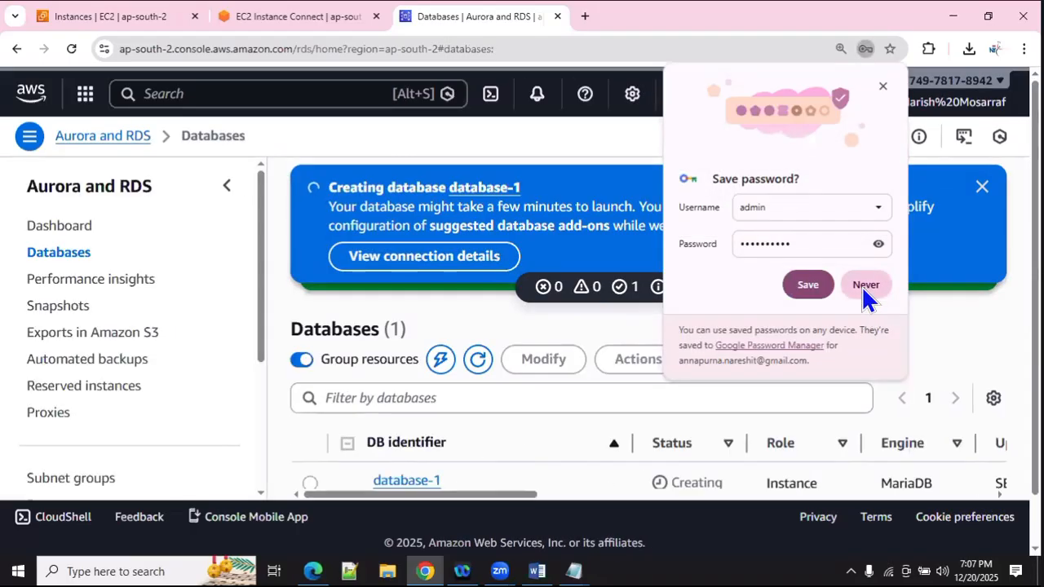
left_click(863, 292)
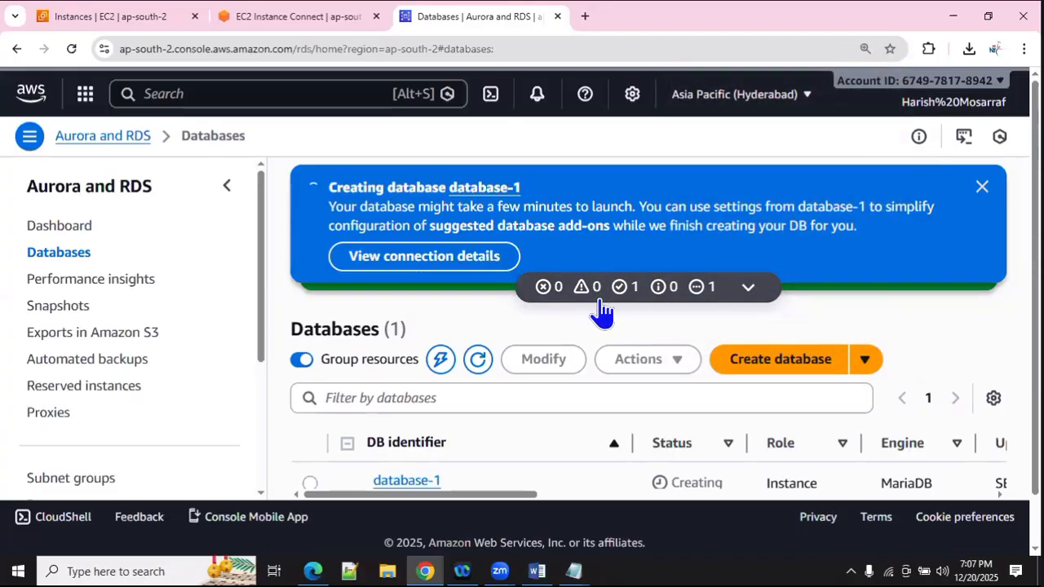
scroll(601, 331, "down", 2)
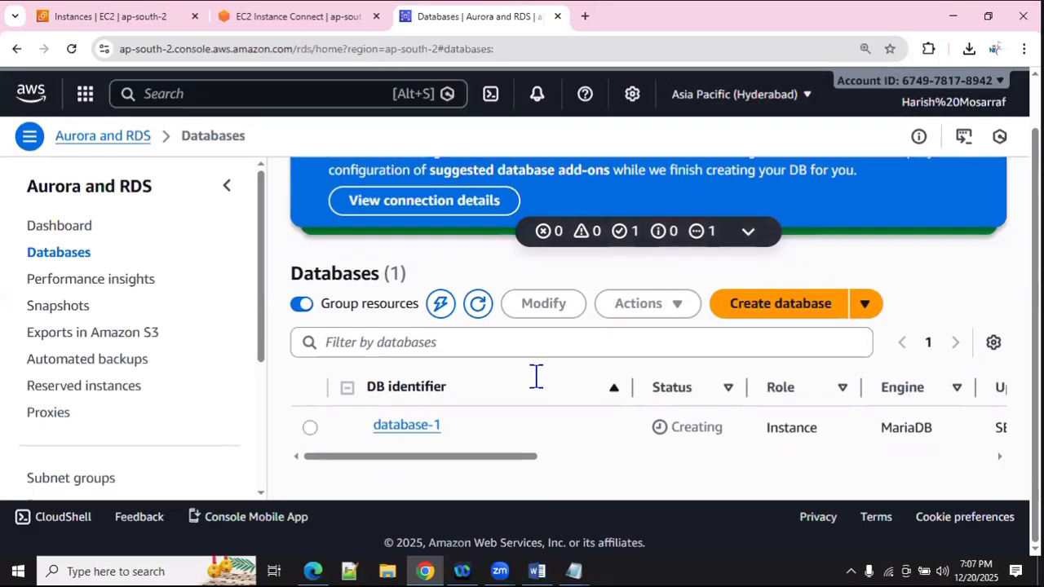
left_click(484, 306)
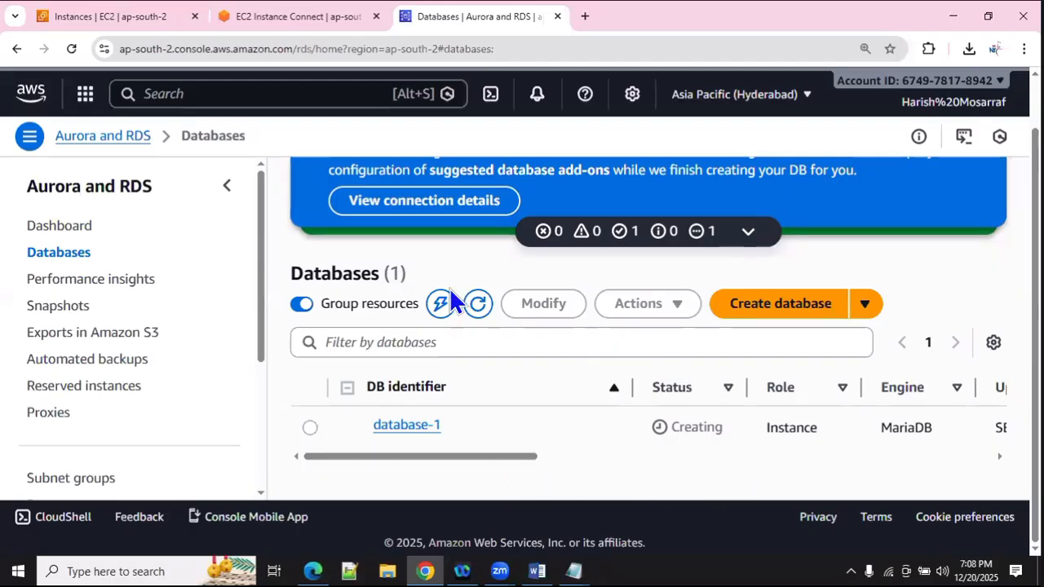
left_click_drag(478, 450, 340, 412)
left_click(310, 427)
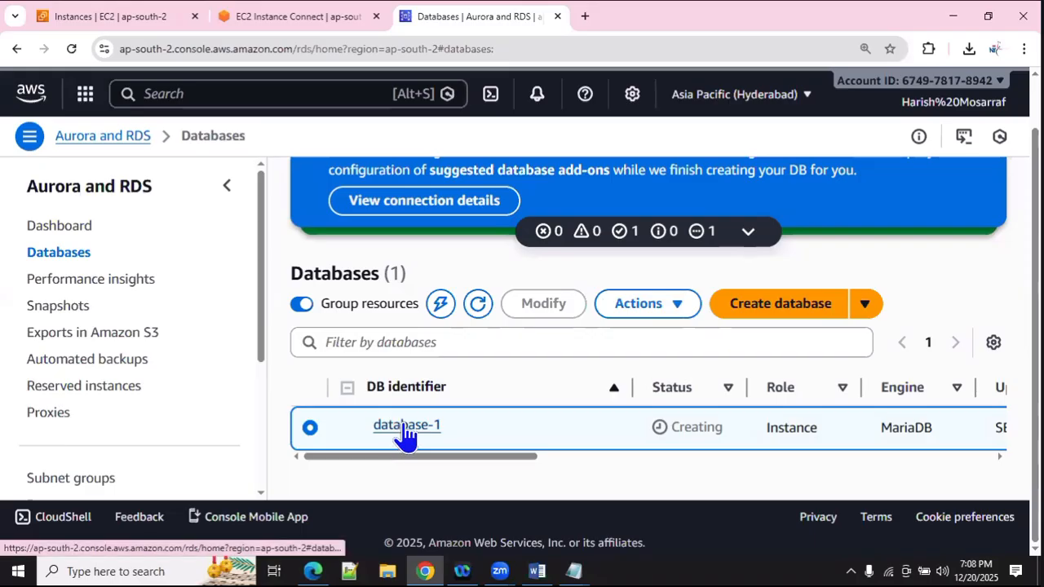
Step: Inspect database-1's details, still Creating with no endpoint, then return to the EC2 terminal tab
left_click(404, 429)
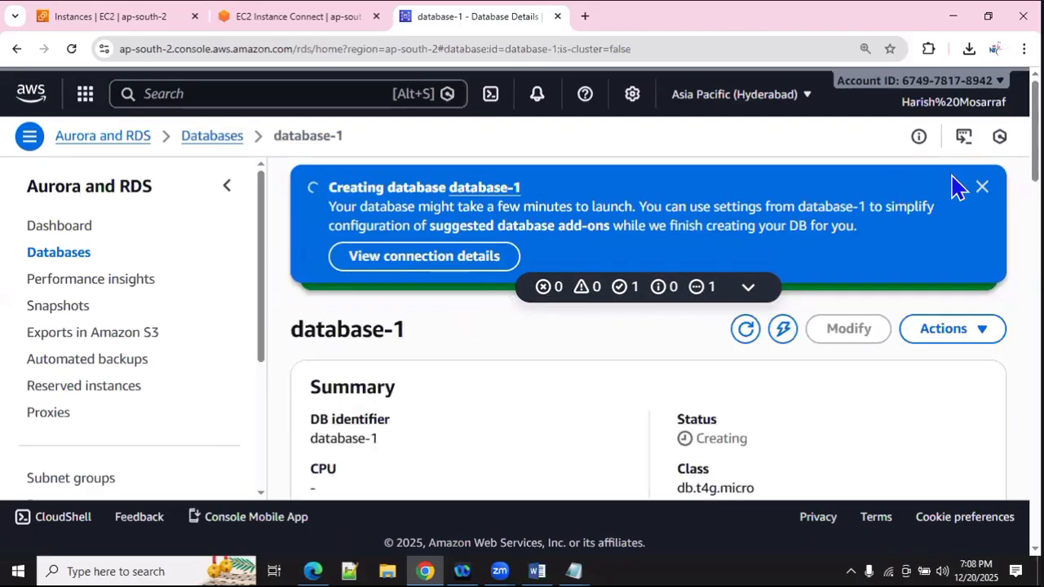
left_click(982, 187)
scroll(502, 352, "down", 1)
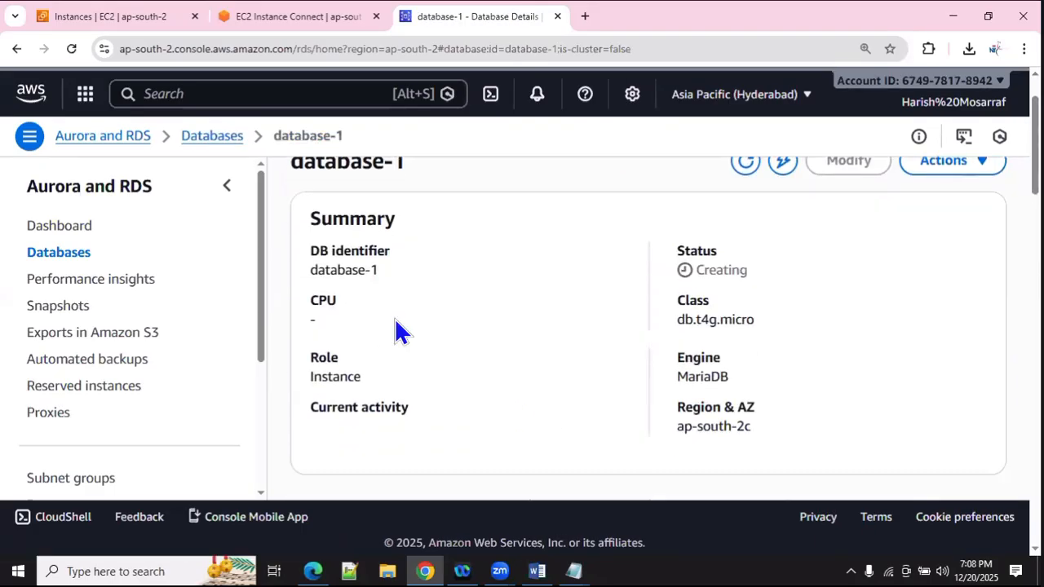
scroll(408, 333, "down", 4)
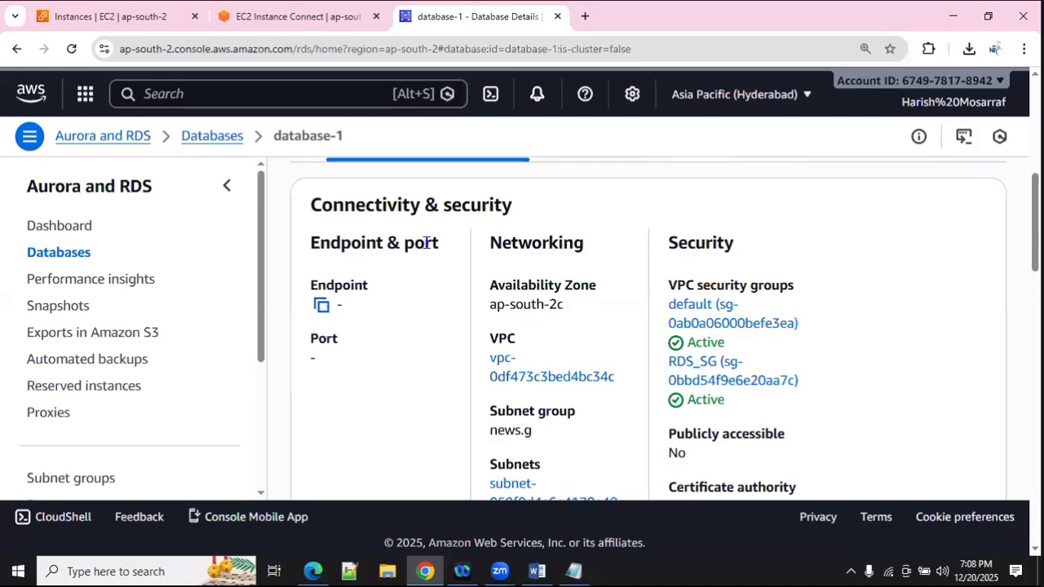
scroll(344, 255, "up", 1)
scroll(345, 256, "down", 3)
scroll(410, 307, "up", 3)
scroll(410, 306, "down", 1)
scroll(410, 307, "up", 2)
scroll(411, 306, "up", 3)
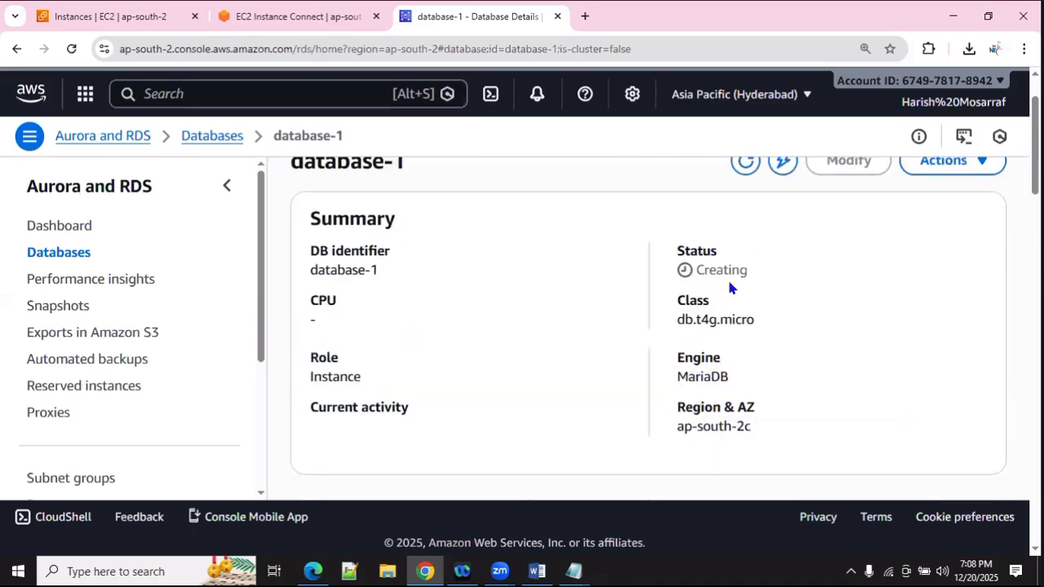
scroll(738, 277, "up", 1)
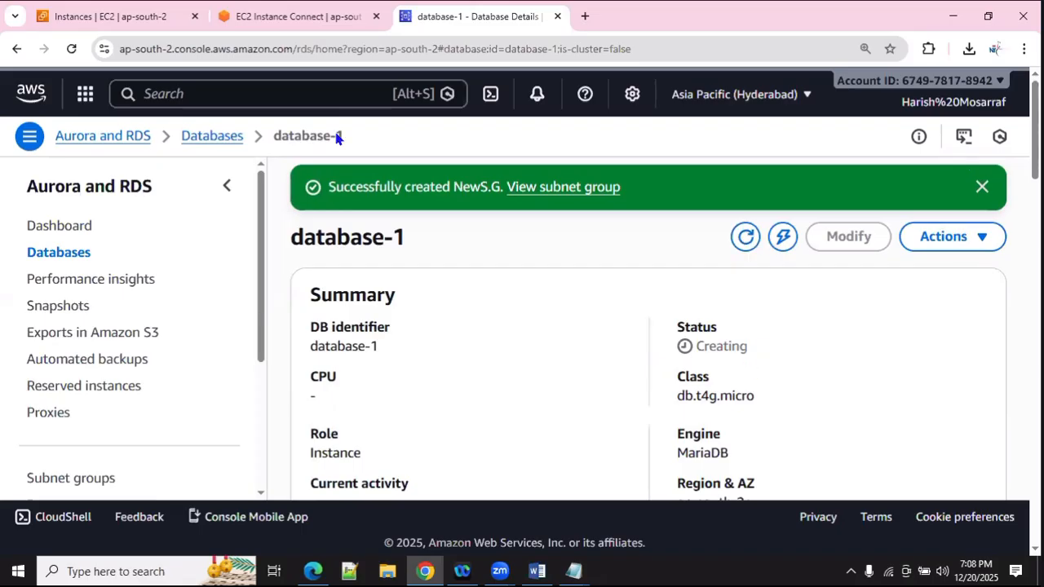
key("ctrl+shift+Tab")
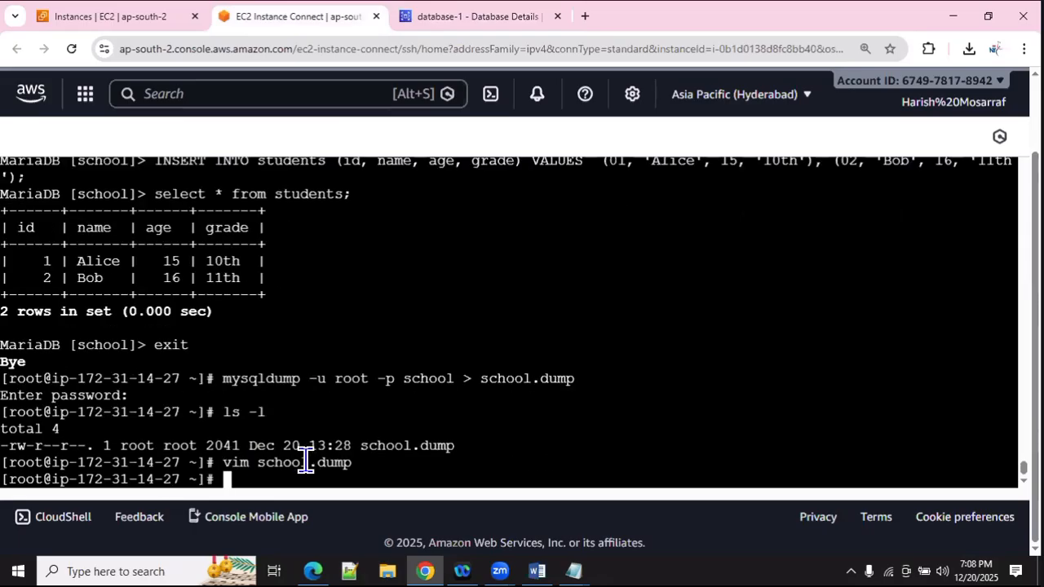
Step: Type 'mysq' at the EC2 shell prompt, then switch to the RDS_LAB Notepad notes
type("mysq")
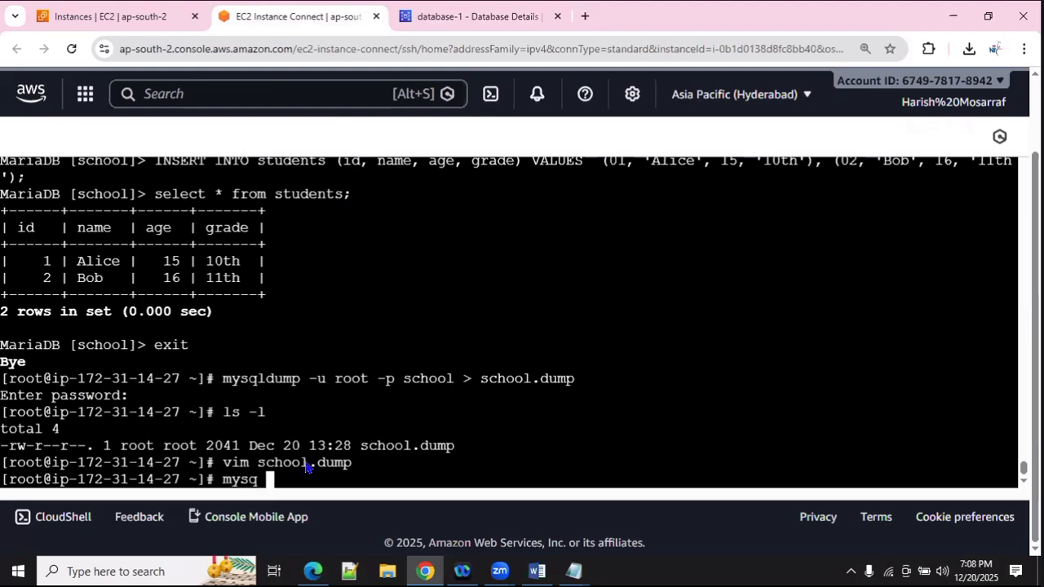
key("alt+Tab")
key("alt+Tab")
key("alt+Tab")
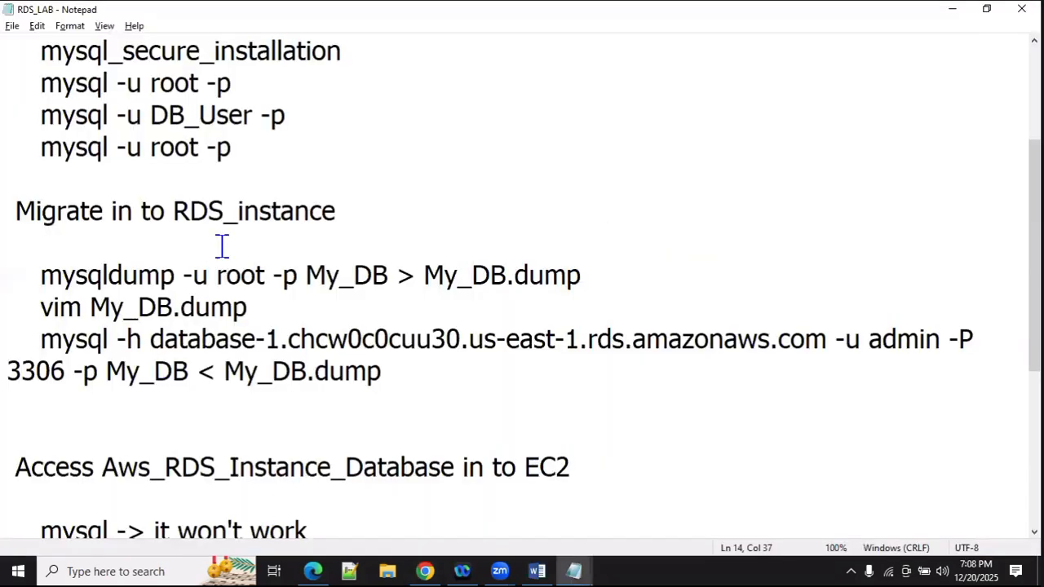
Step: Scroll through RDS_LAB, highlighting the migration command, Access heading and yum install mariadb line
scroll(72, 198, "up", 1)
left_click_drag(39, 242, 378, 291)
left_click(410, 314)
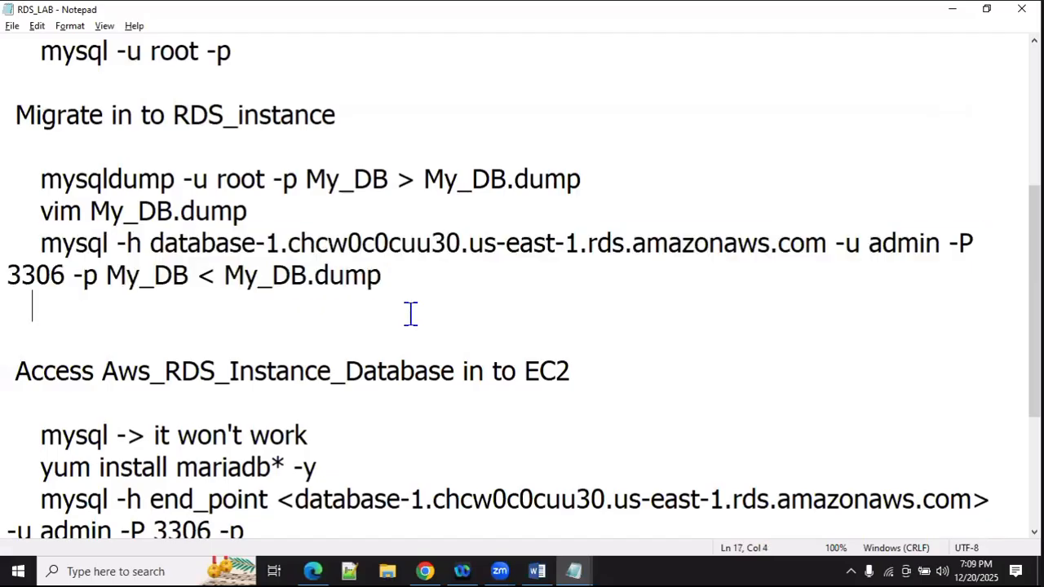
scroll(340, 348, "down", 3)
left_click_drag(16, 149, 574, 149)
left_click(163, 210)
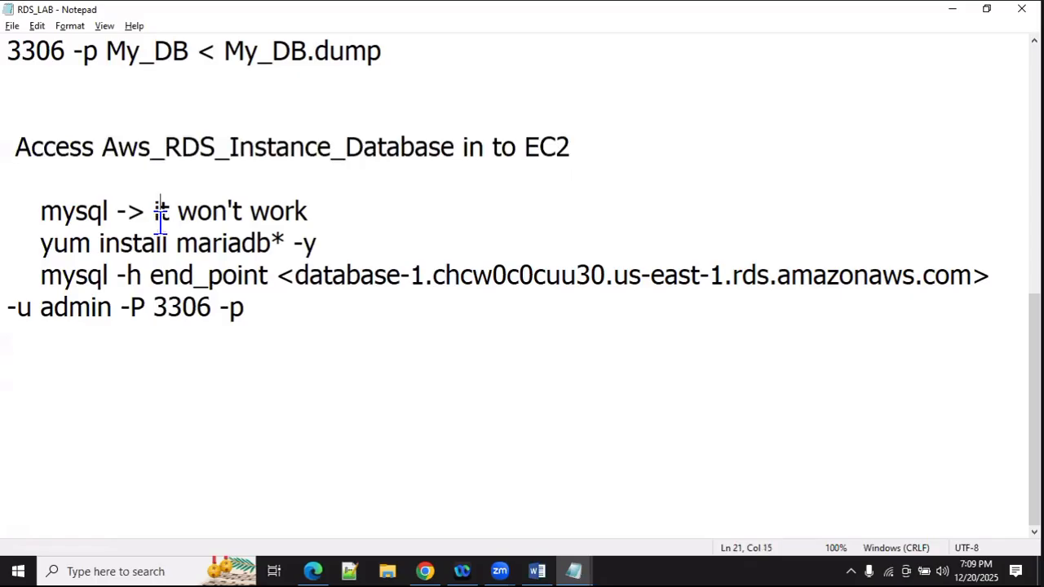
left_click_drag(51, 243, 245, 247)
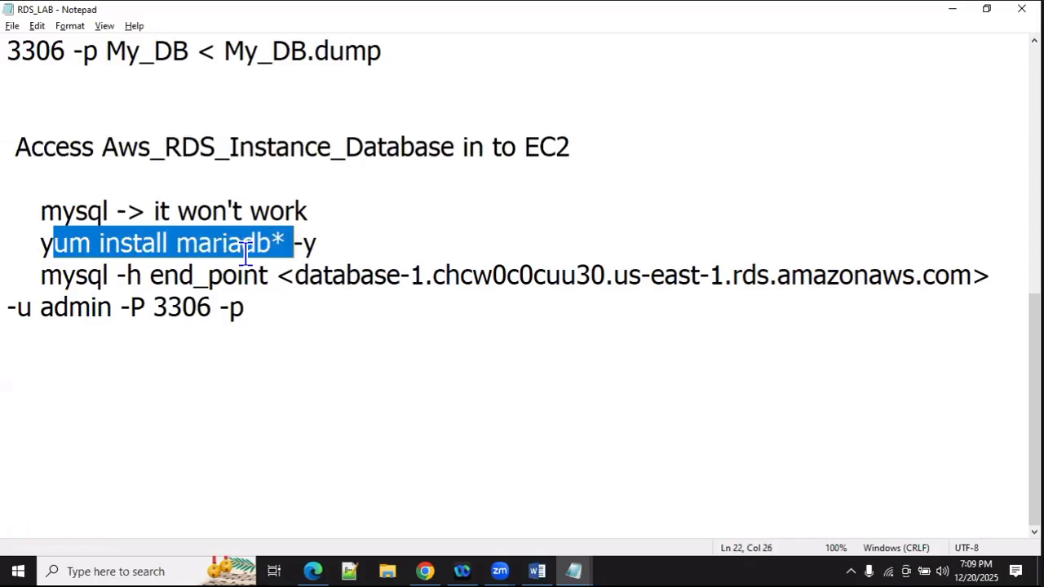
left_click(98, 278)
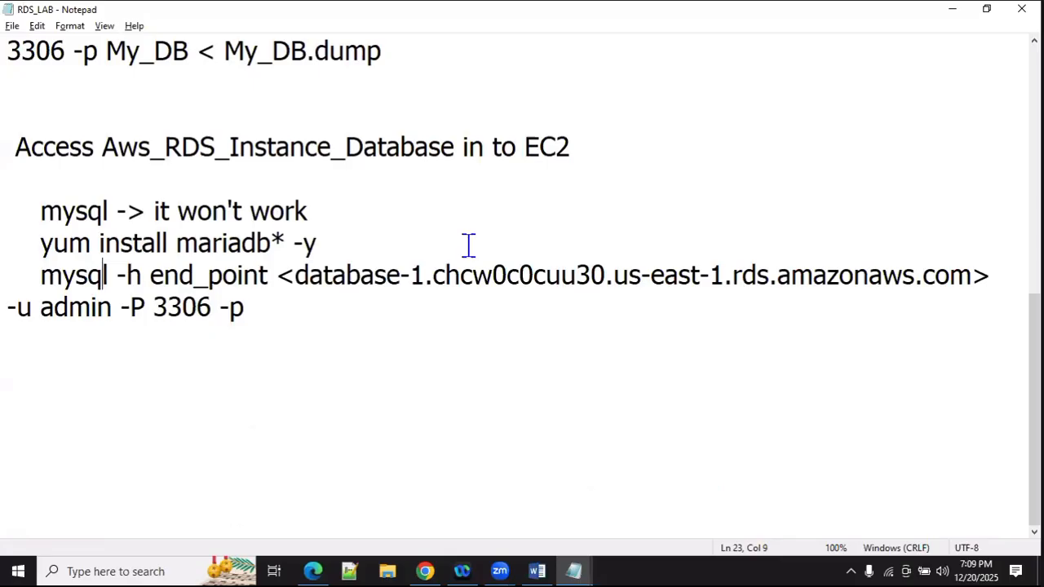
Step: Check the mysql connection command and its port 3306, then return to the EC2 terminal
double_click(77, 275)
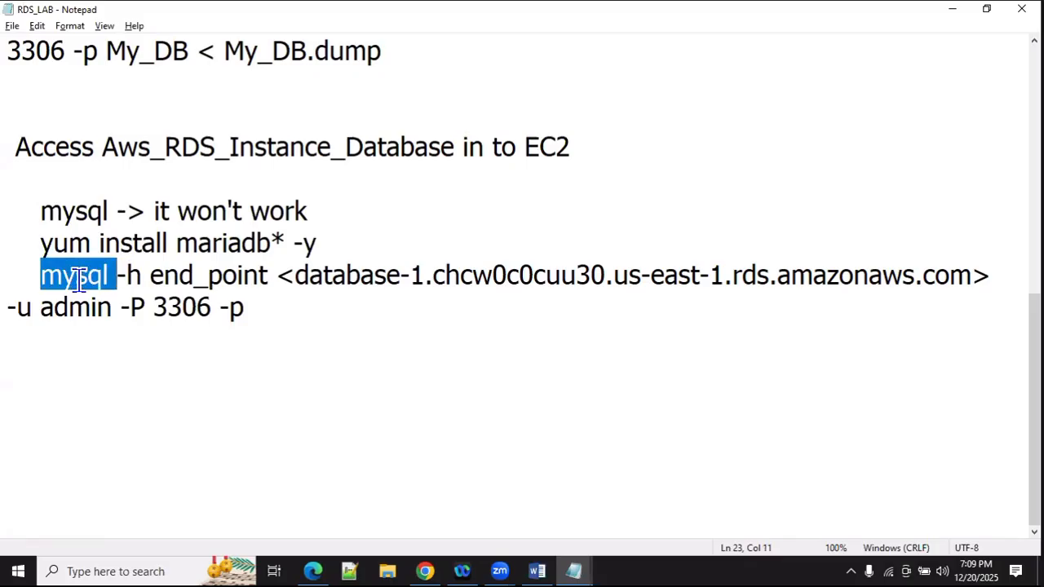
left_click(124, 276)
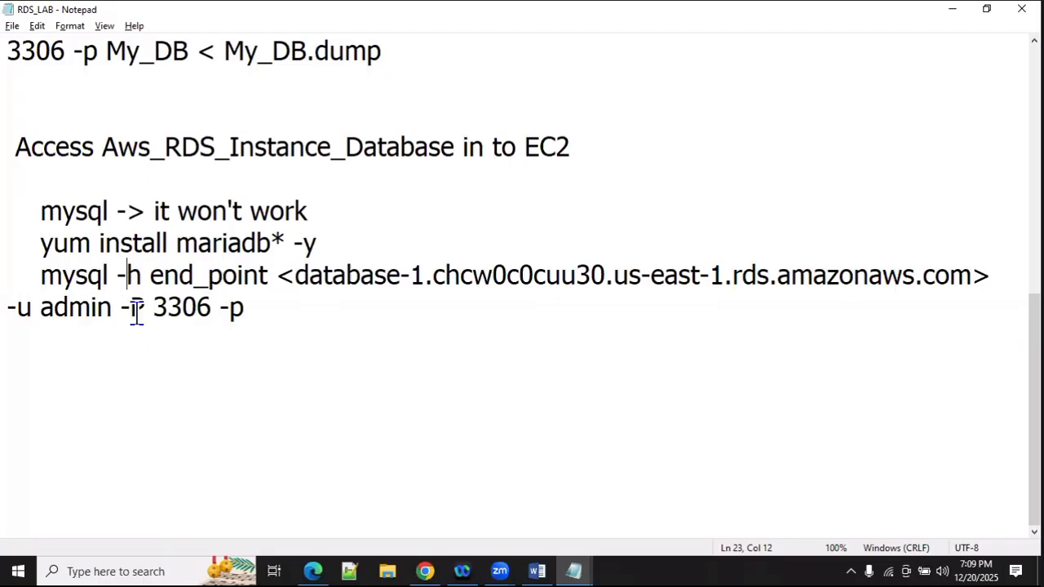
double_click(172, 309)
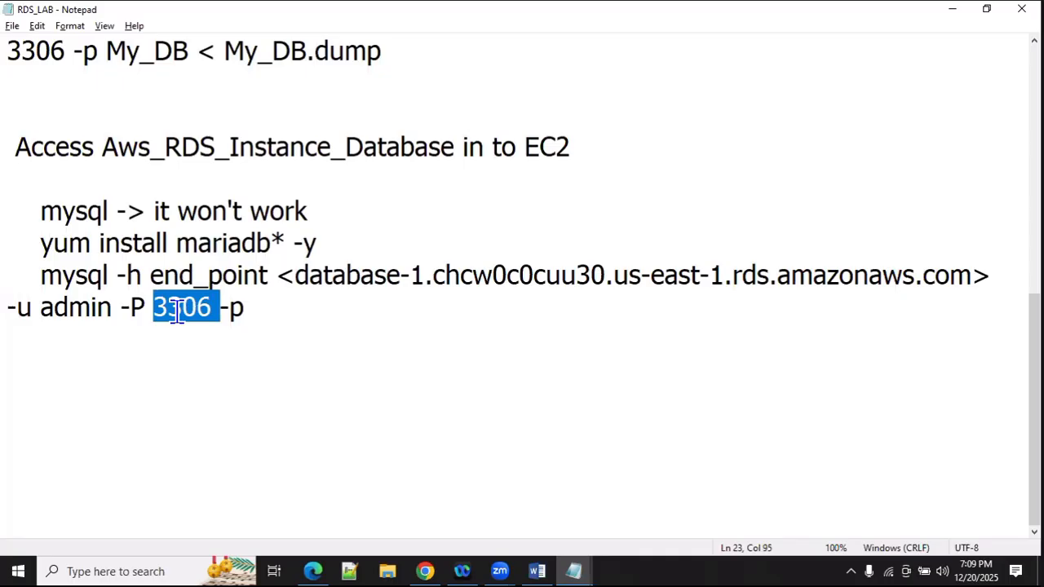
left_click(179, 310)
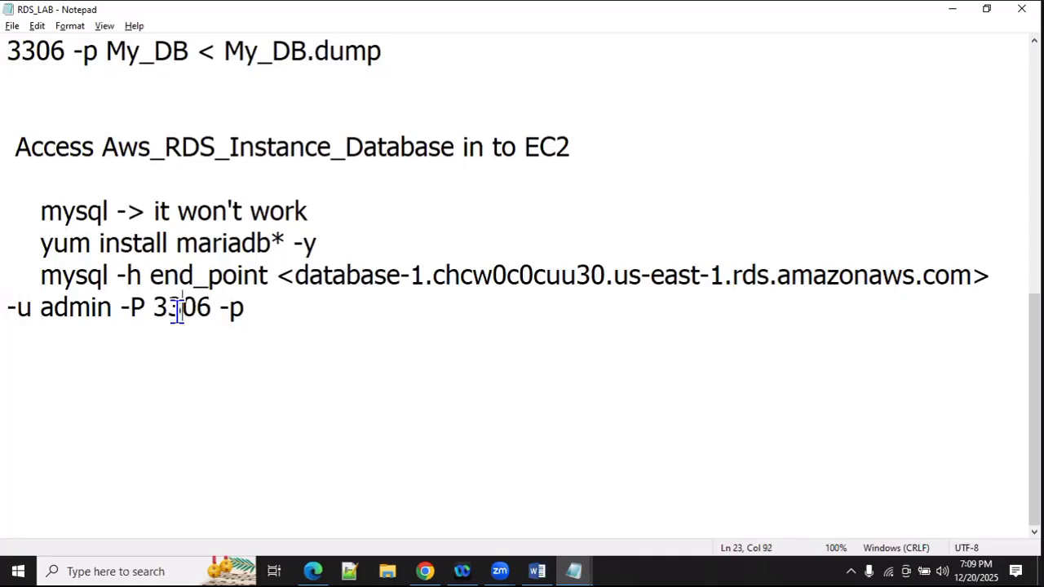
left_click(299, 329)
left_click(425, 570)
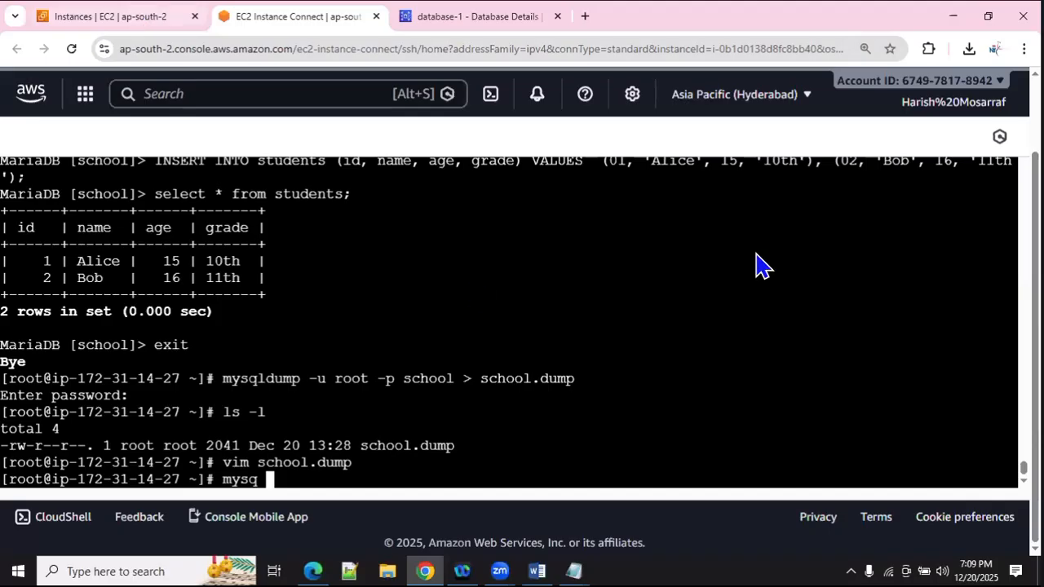
Step: Refresh the Databases list and reopen database-1, finding endpoint and port still blank
key("ctrl+Tab")
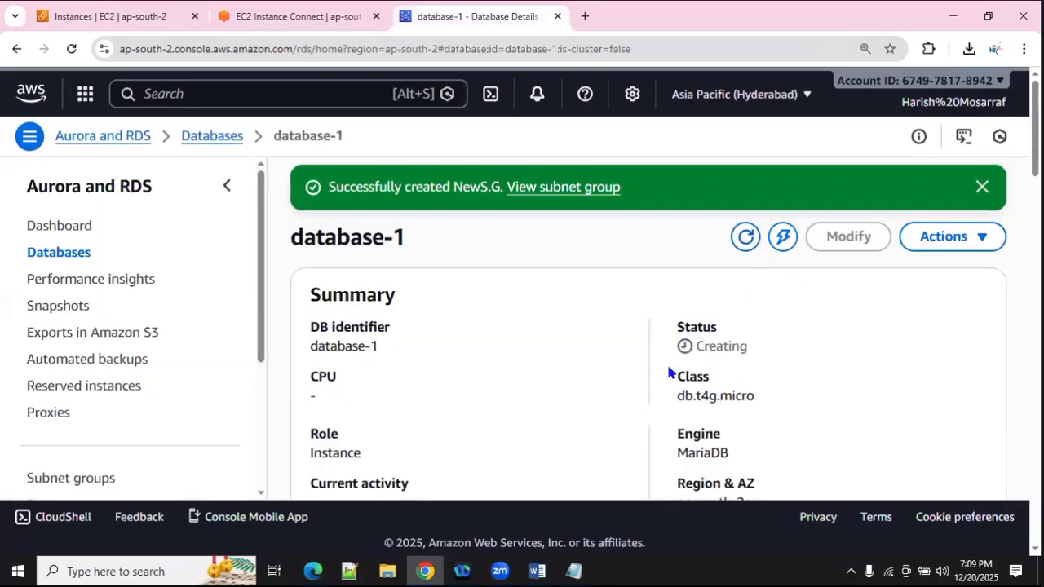
scroll(645, 382, "down", 3)
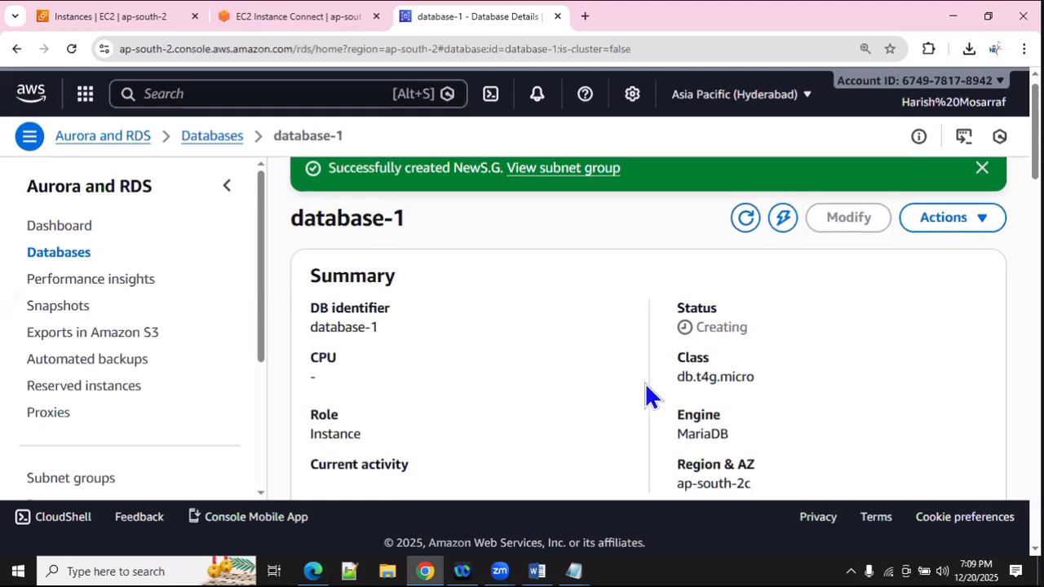
scroll(634, 381, "up", 3)
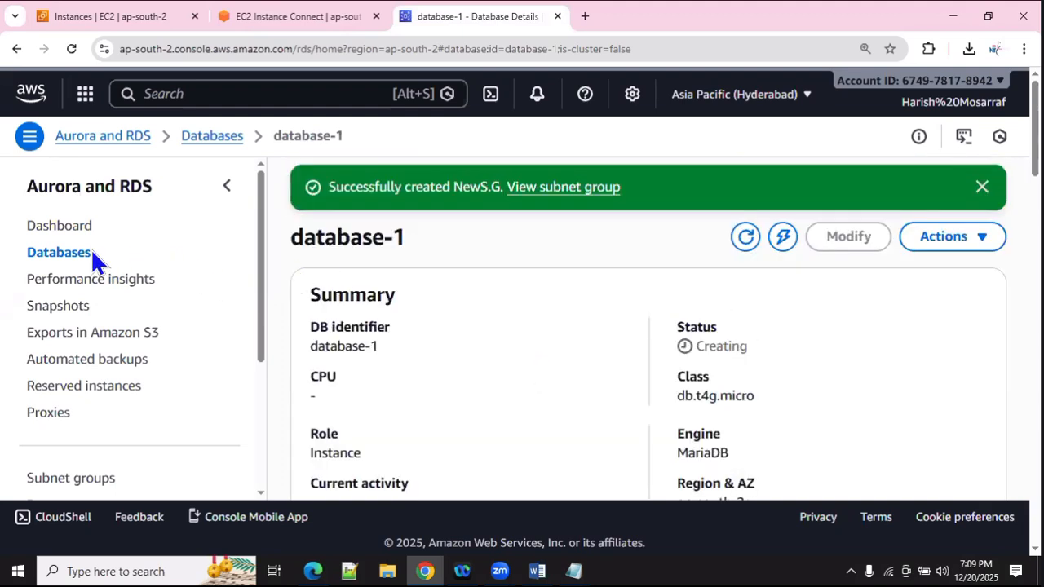
left_click(64, 251)
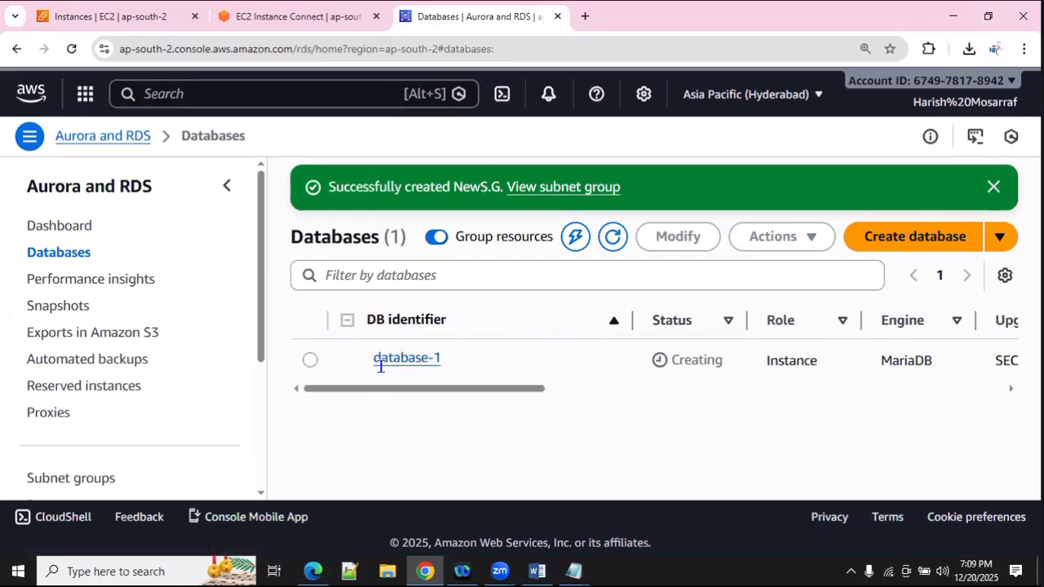
left_click(622, 245)
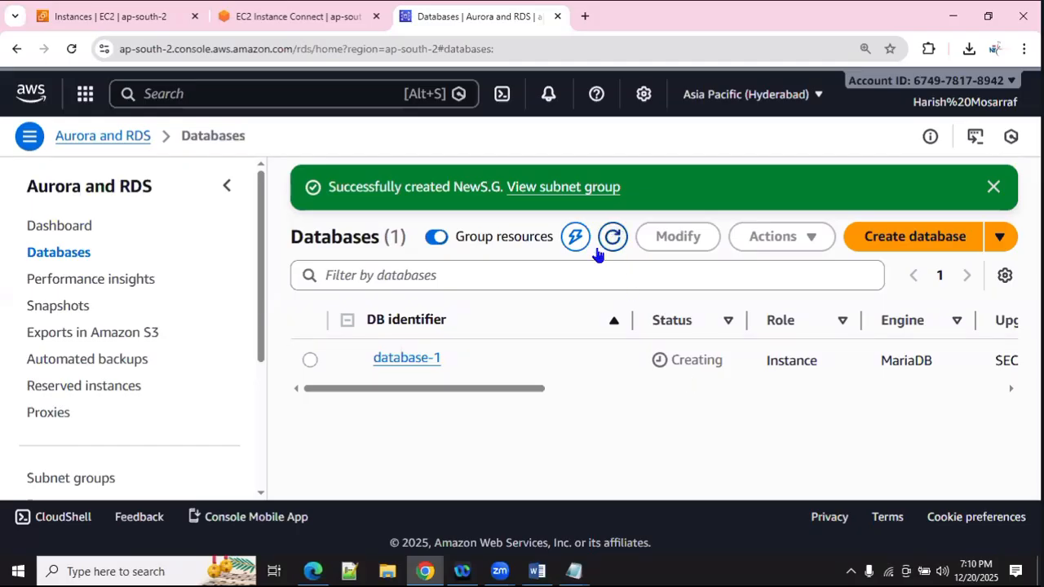
left_click(425, 360)
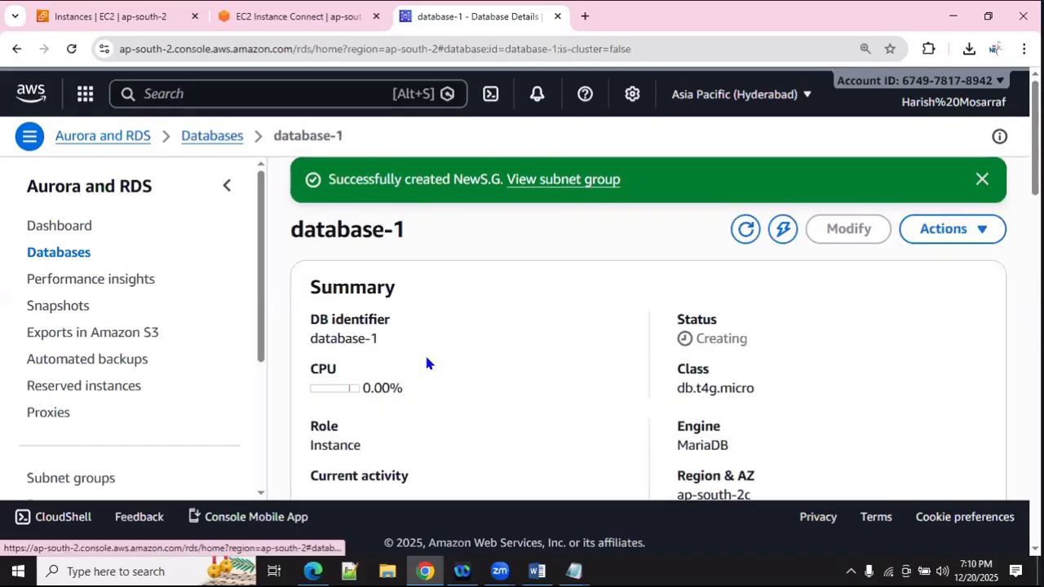
scroll(424, 362, "down", 5)
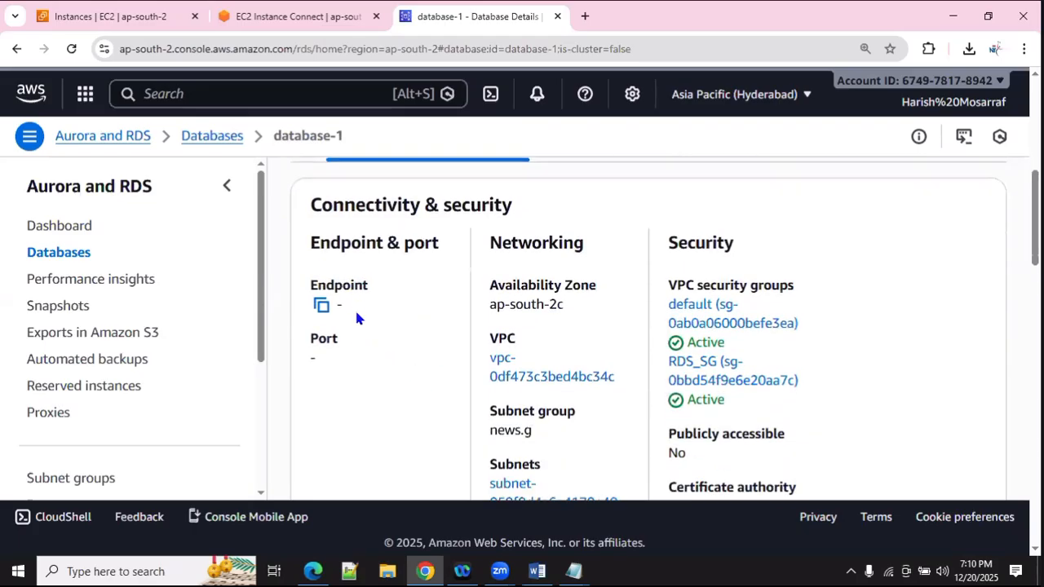
scroll(354, 310, "up", 2)
scroll(358, 320, "up", 3)
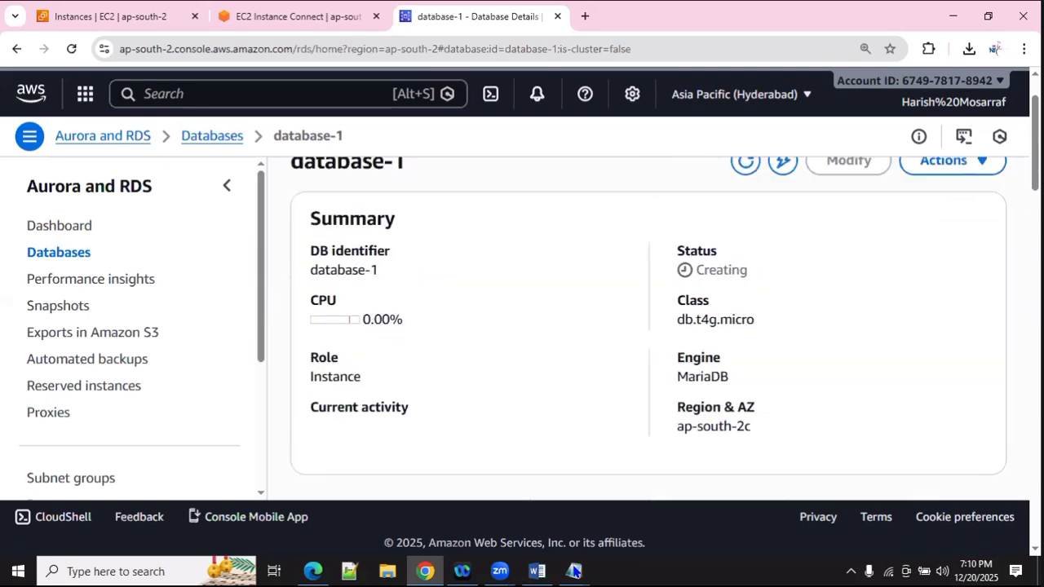
Step: Look through the mysql SQL notes and the RDS_LAB MariaDB installation commands
mouse_move(573, 570)
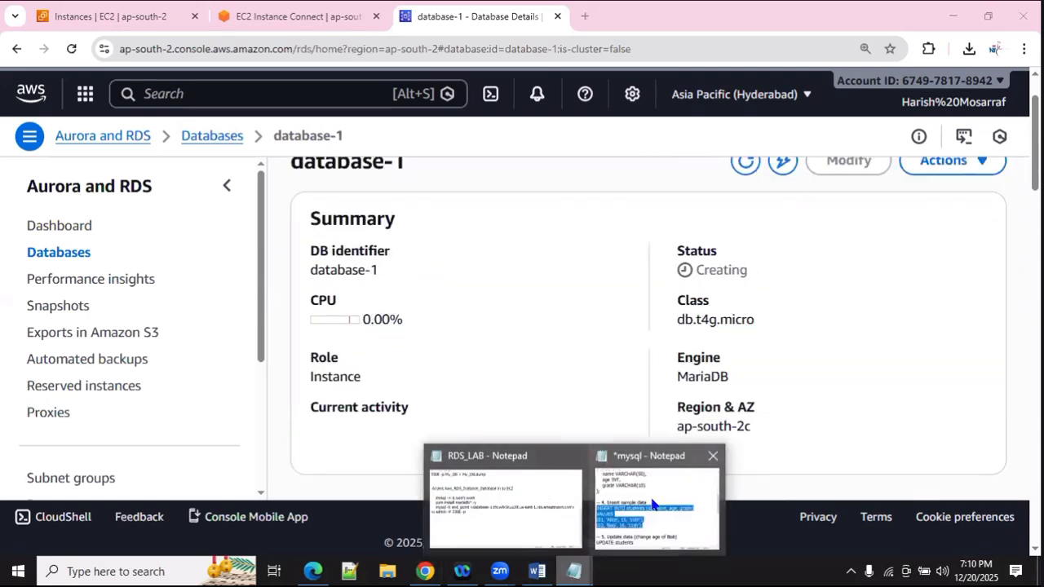
left_click(652, 505)
scroll(408, 285, "up", 5)
scroll(462, 331, "down", 6)
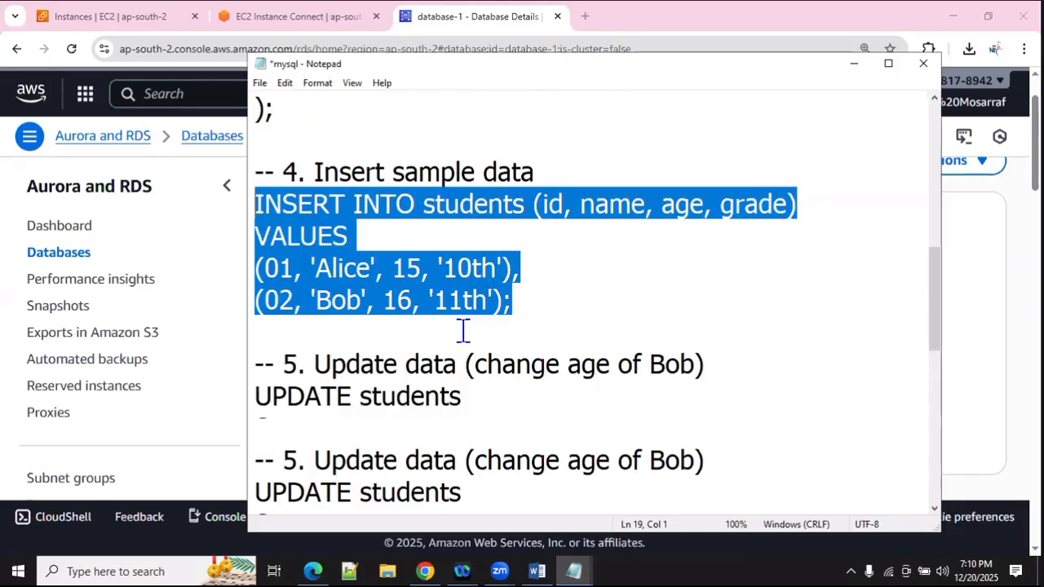
scroll(461, 331, "down", 2)
mouse_move(573, 571)
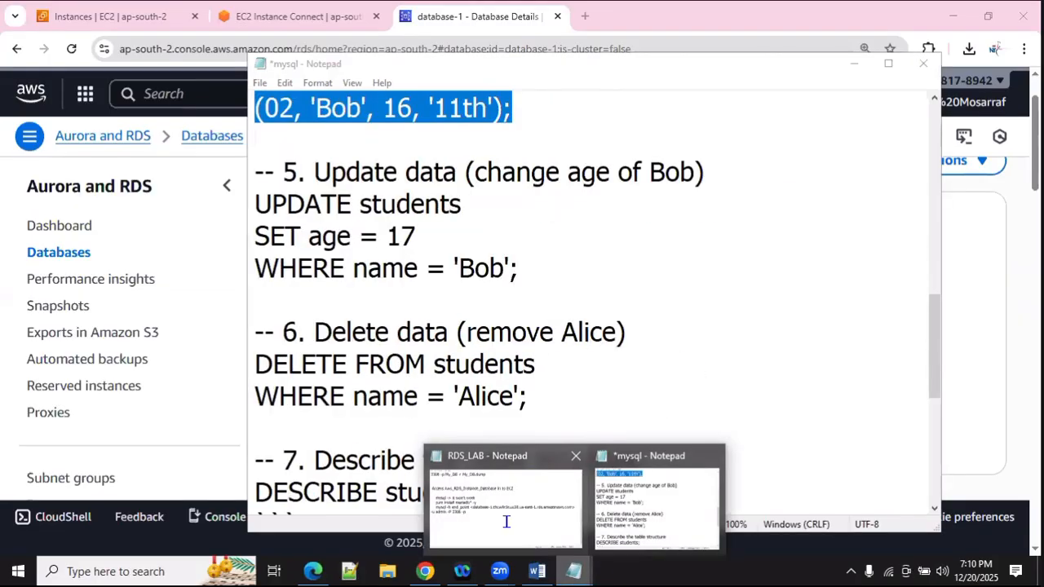
left_click(506, 522)
scroll(326, 317, "up", 10)
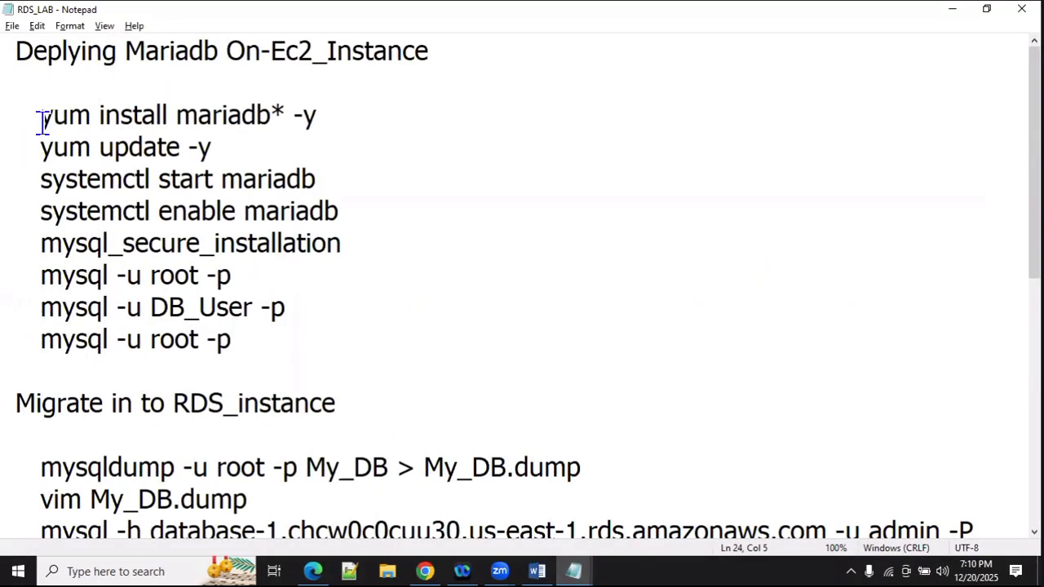
left_click_drag(43, 122, 296, 345)
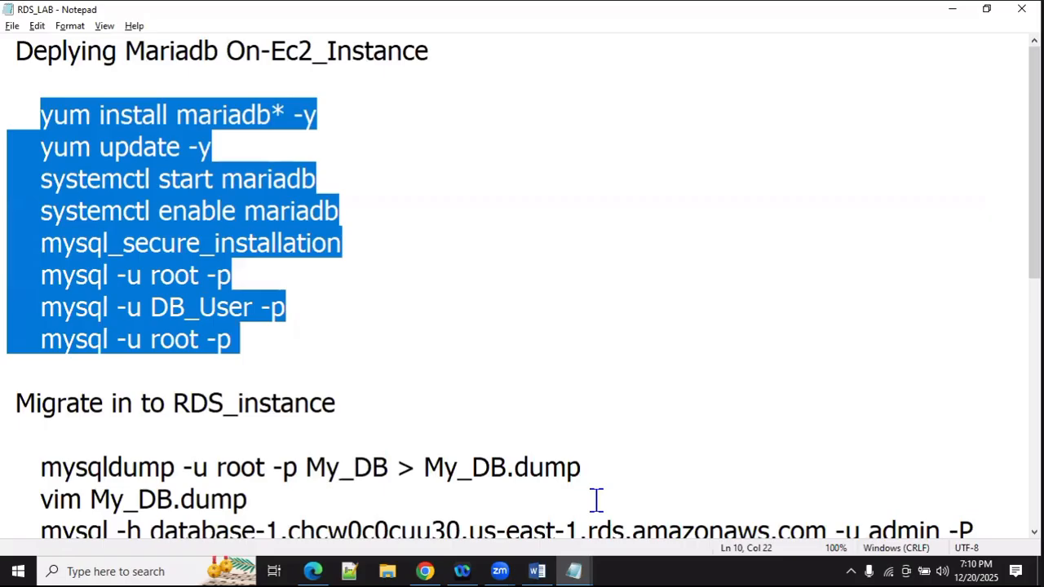
left_click(308, 339)
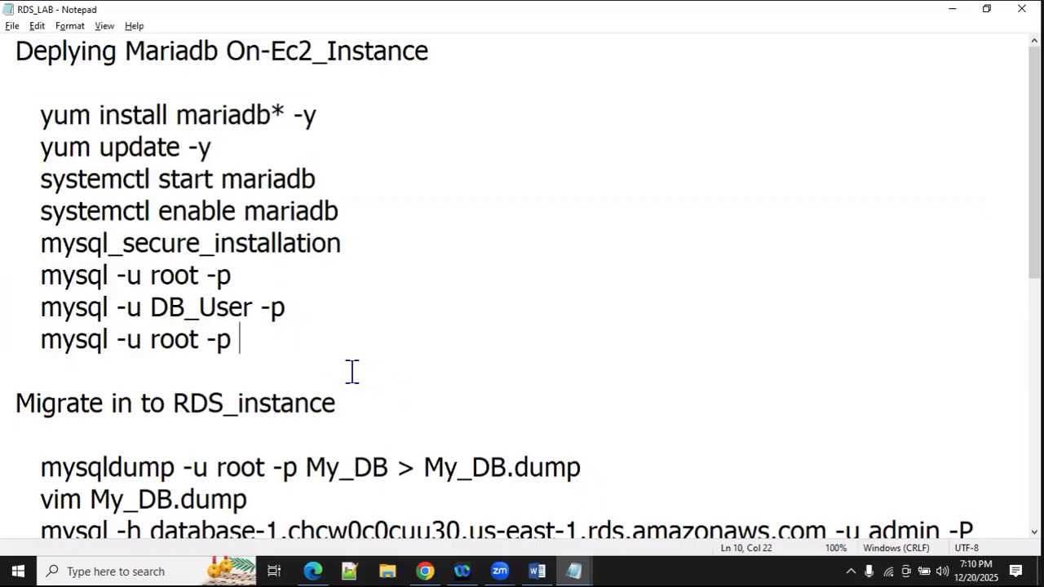
scroll(350, 372, "down", 1)
Step: Review the Delete and Describe steps in the mysql SQL notes, then minimize that window
mouse_move(577, 575)
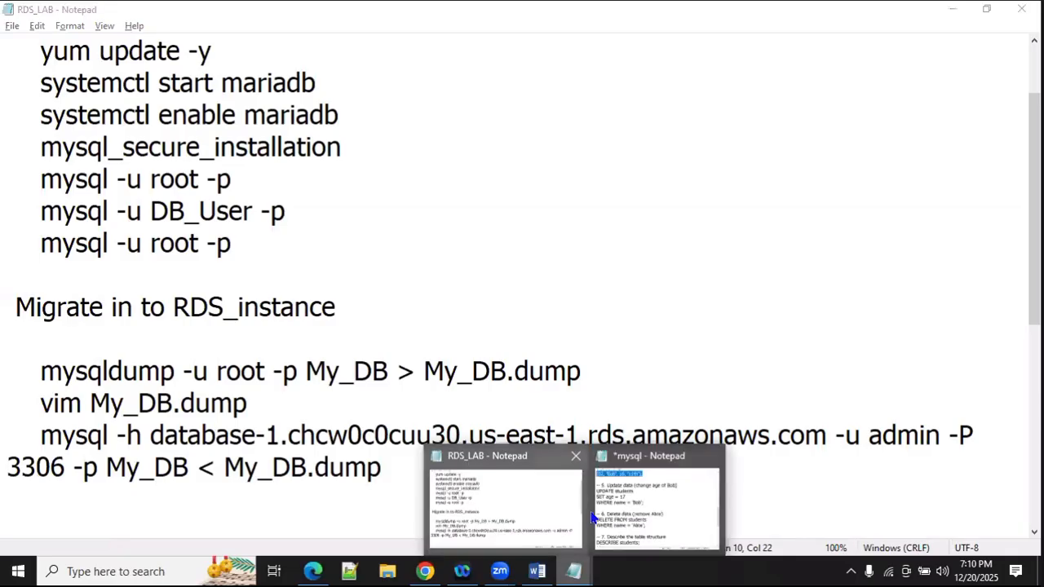
left_click(636, 525)
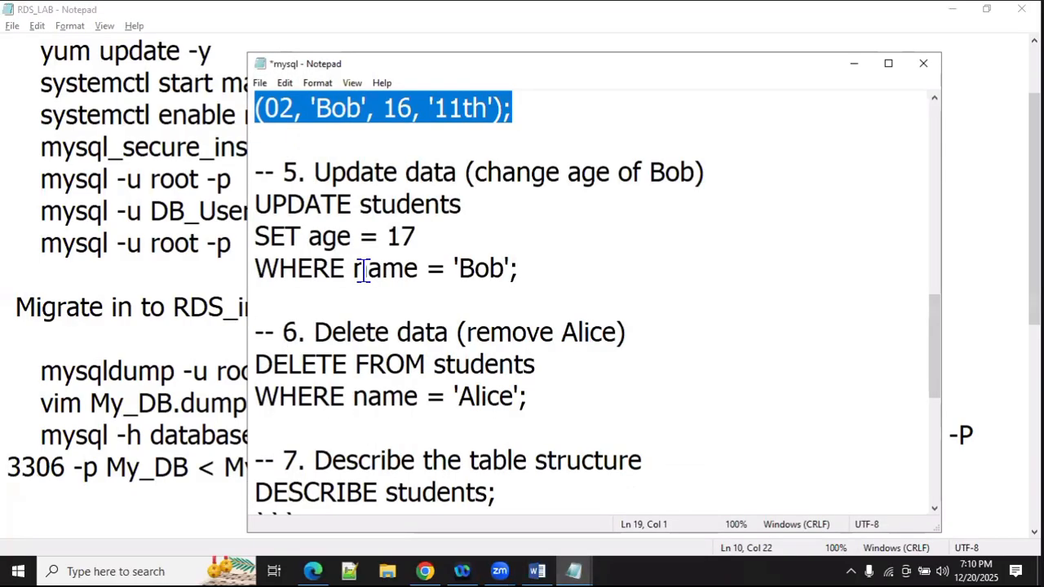
left_click(345, 186)
left_click(363, 333)
scroll(363, 335, "down", 1)
left_click(365, 350)
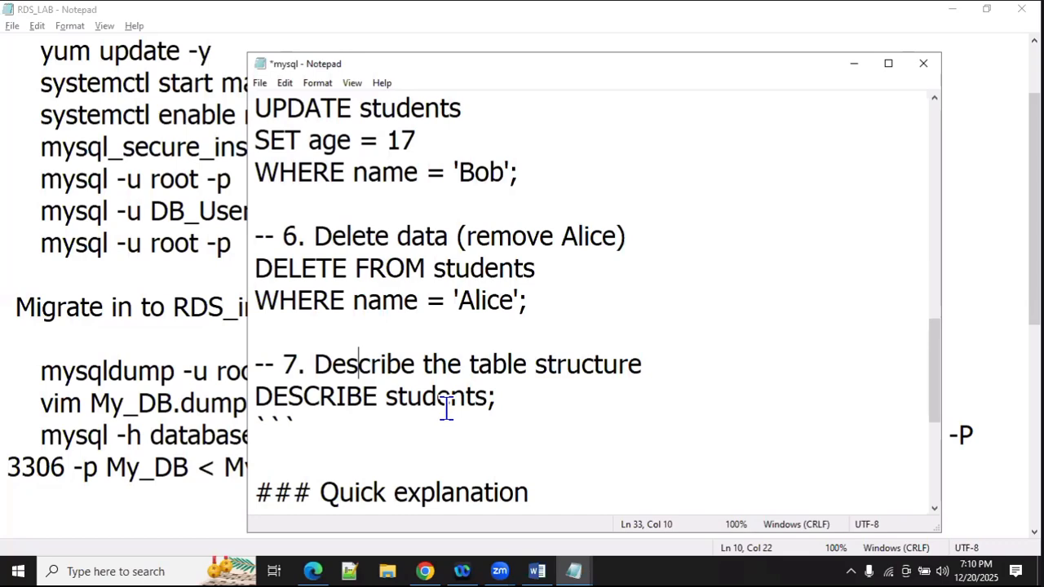
scroll(724, 233, "down", 3)
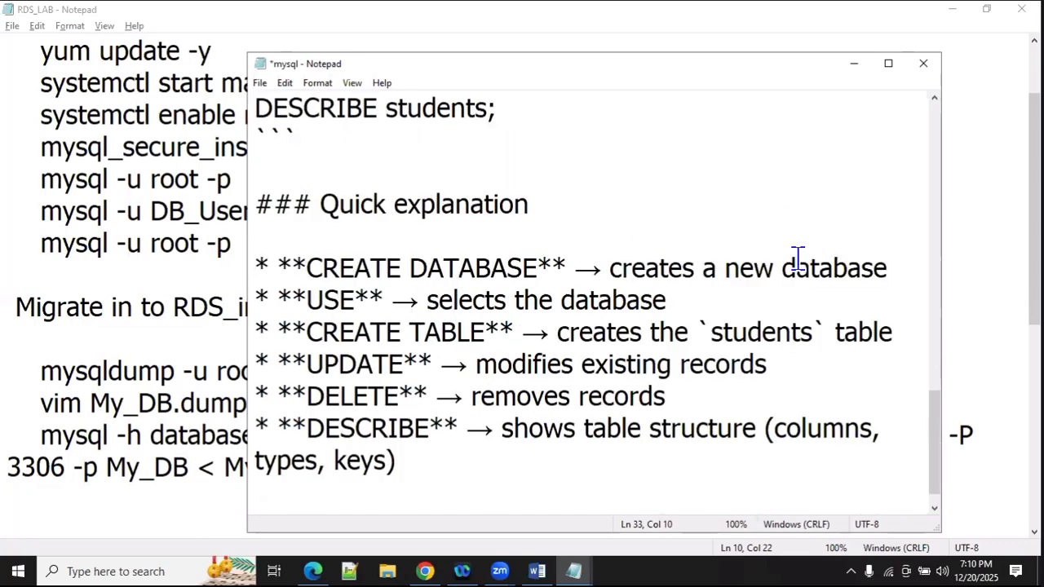
scroll(795, 260, "down", 1)
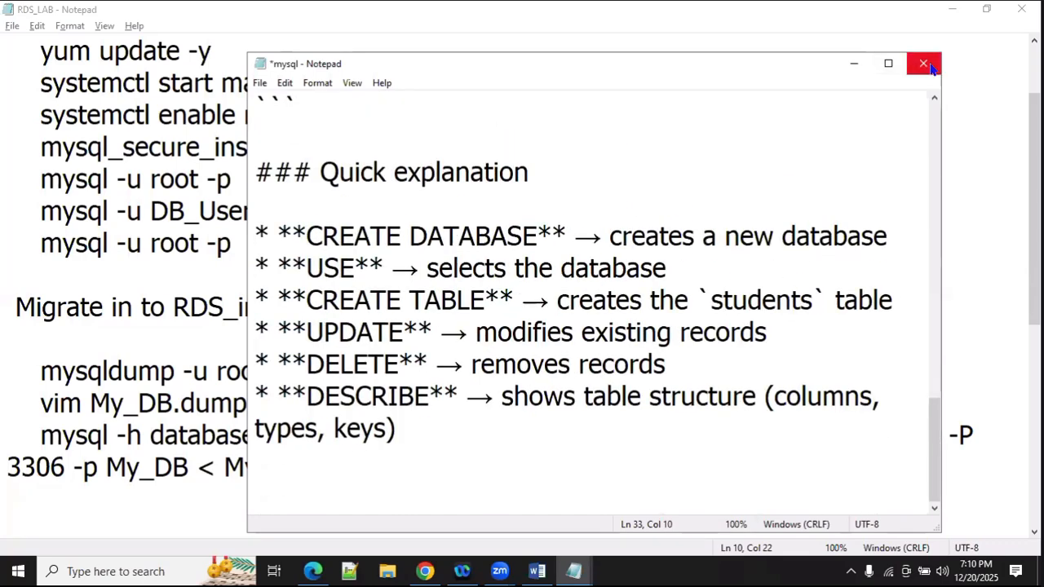
left_click(852, 64)
Step: Clear the mistyped 'mysq' command and begin 'mysql -h' in the EC2 terminal
left_click(948, 8)
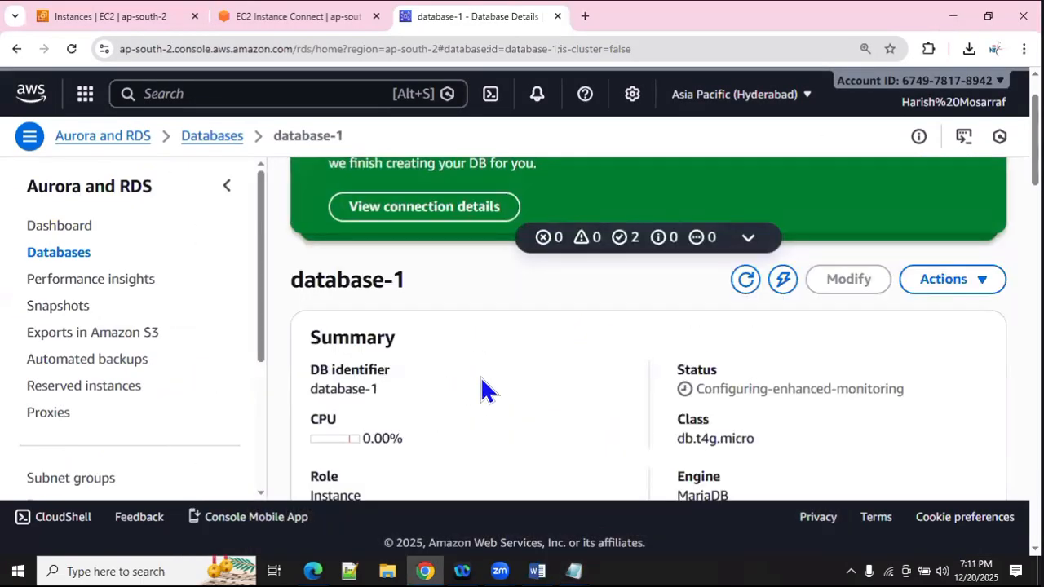
scroll(481, 389, "down", 5)
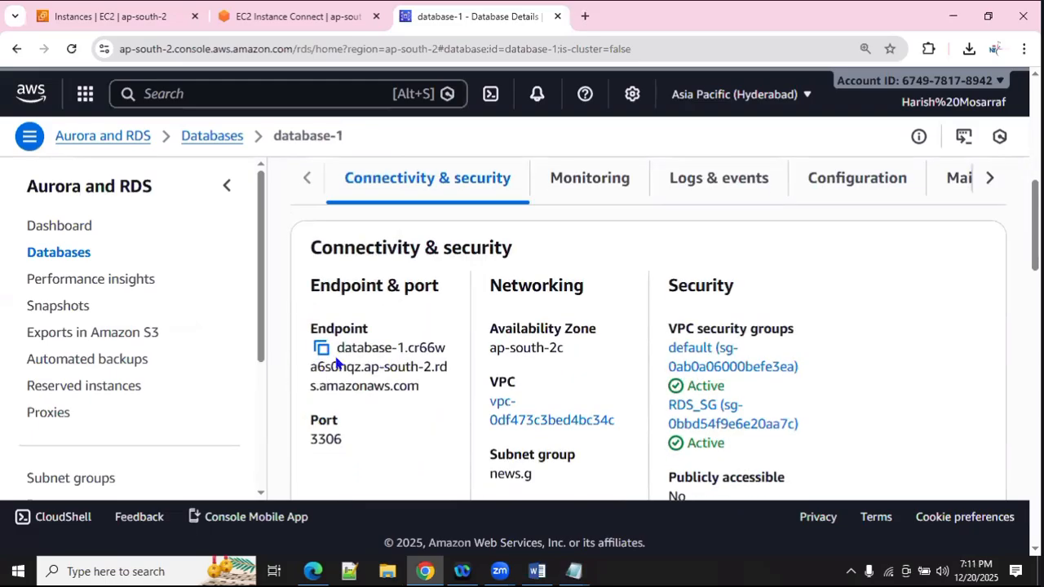
left_click(263, 30)
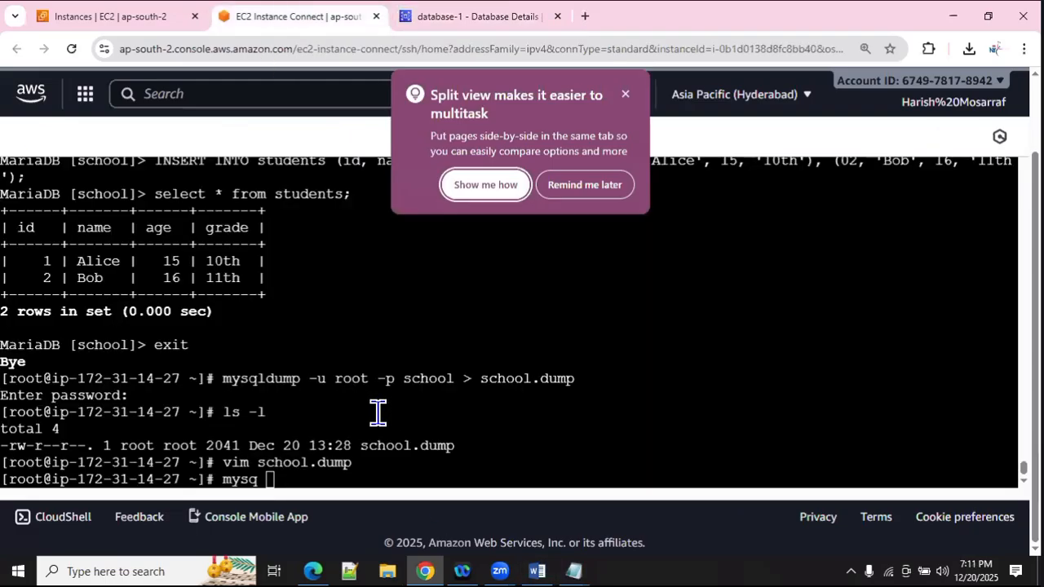
left_click(624, 96)
key("Return")
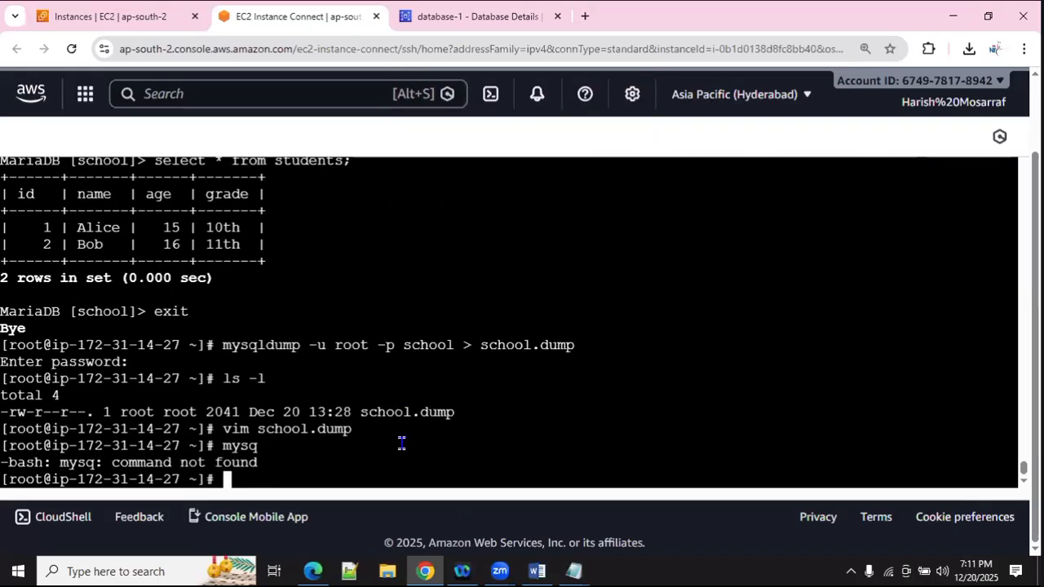
type("mysql -h")
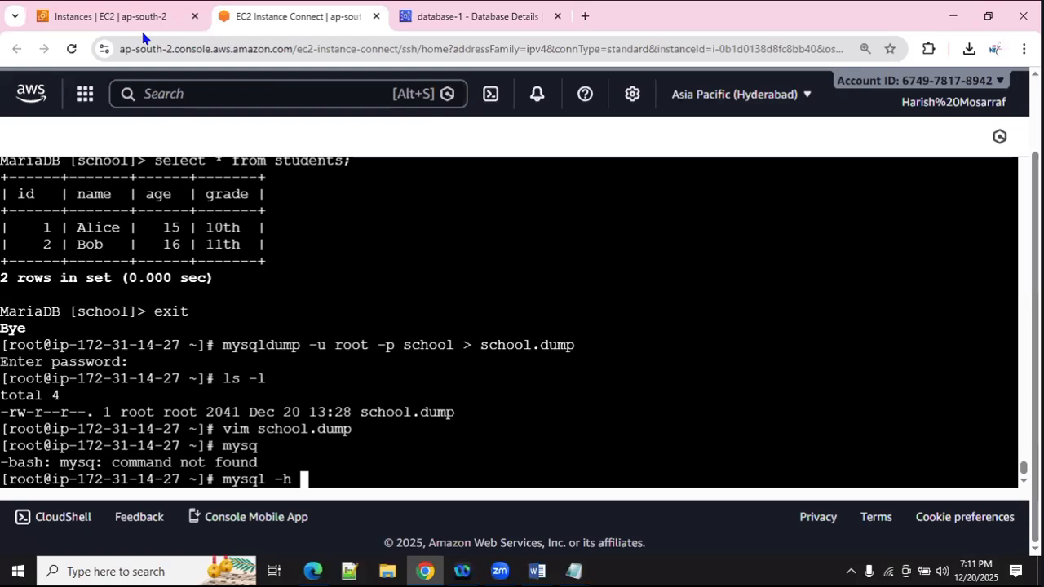
Step: Copy the database-1 endpoint and paste it after 'mysql -h' in the terminal
key("ctrl+Tab")
left_click(322, 349)
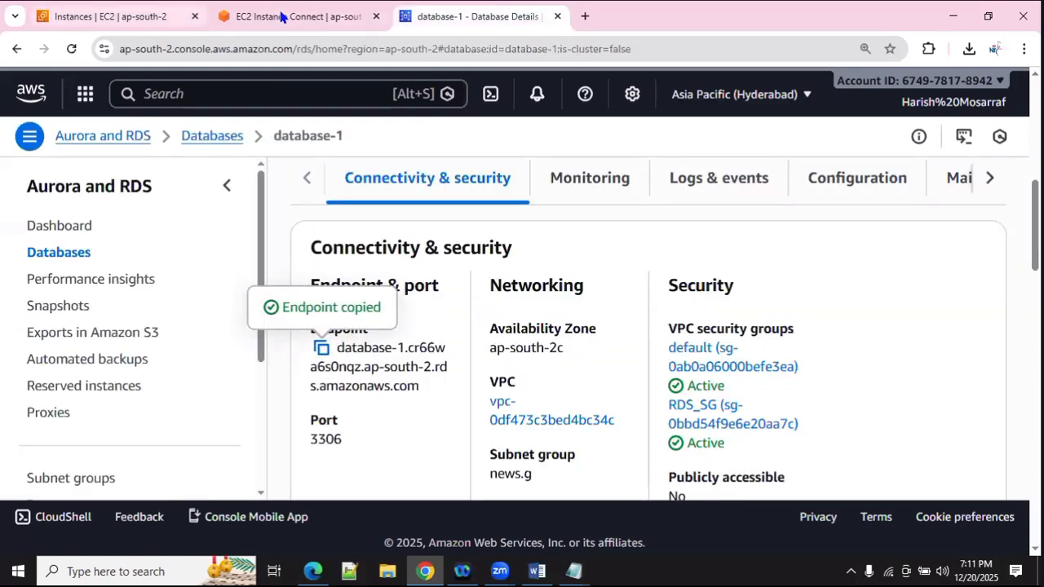
key("ctrl+shift+Tab")
right_click(391, 413)
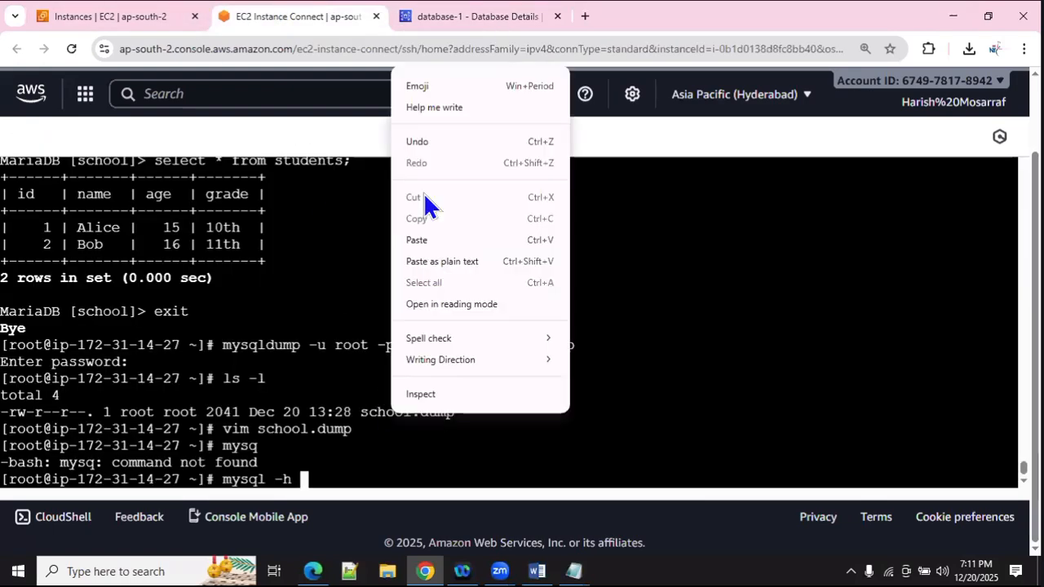
left_click(437, 242)
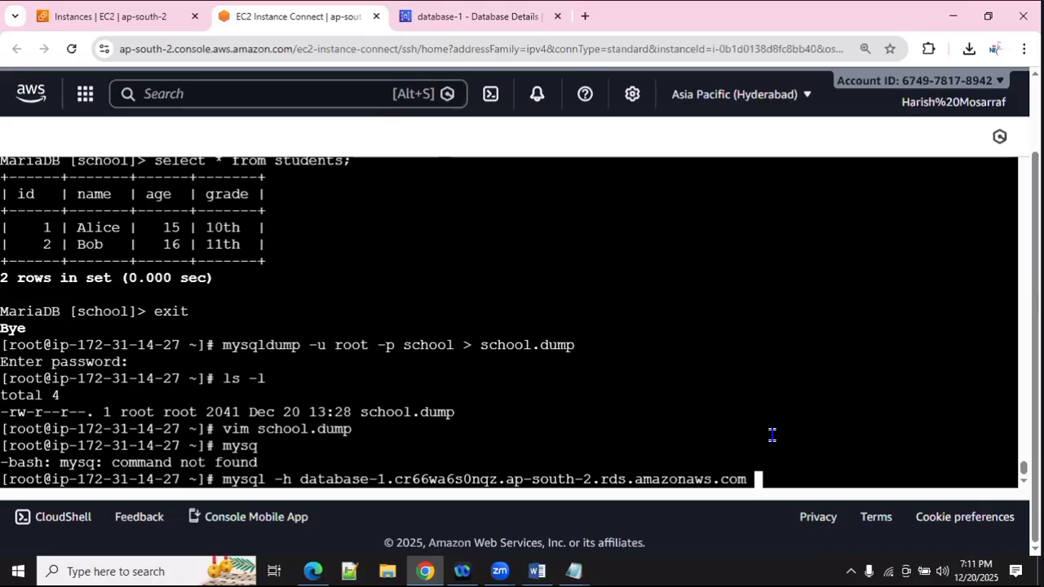
Step: Complete the command with '-u admin -P 3306 -p', checking the notes, and run it
type("-u")
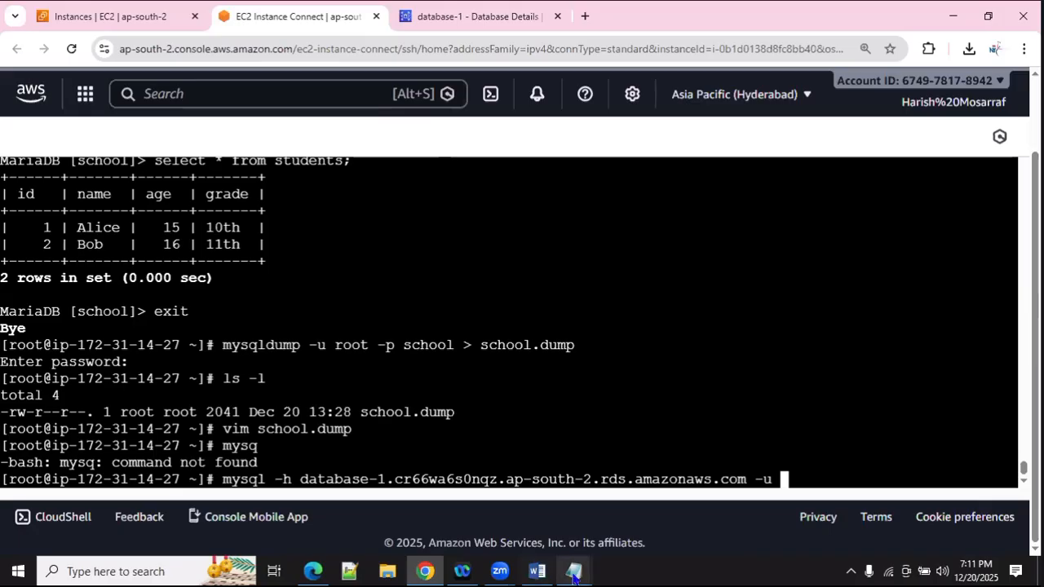
mouse_move(574, 571)
left_click(519, 540)
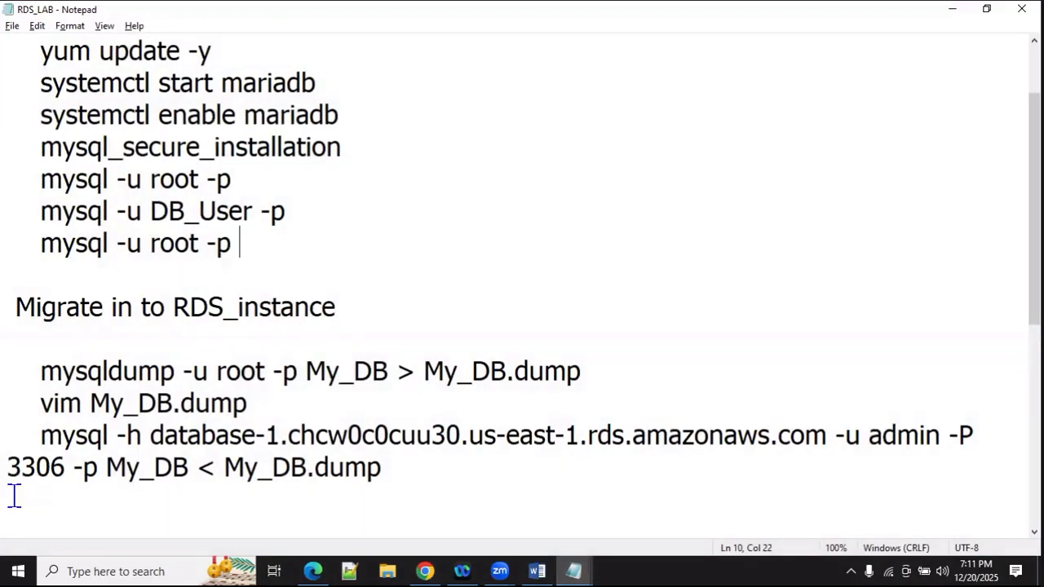
double_click(26, 478)
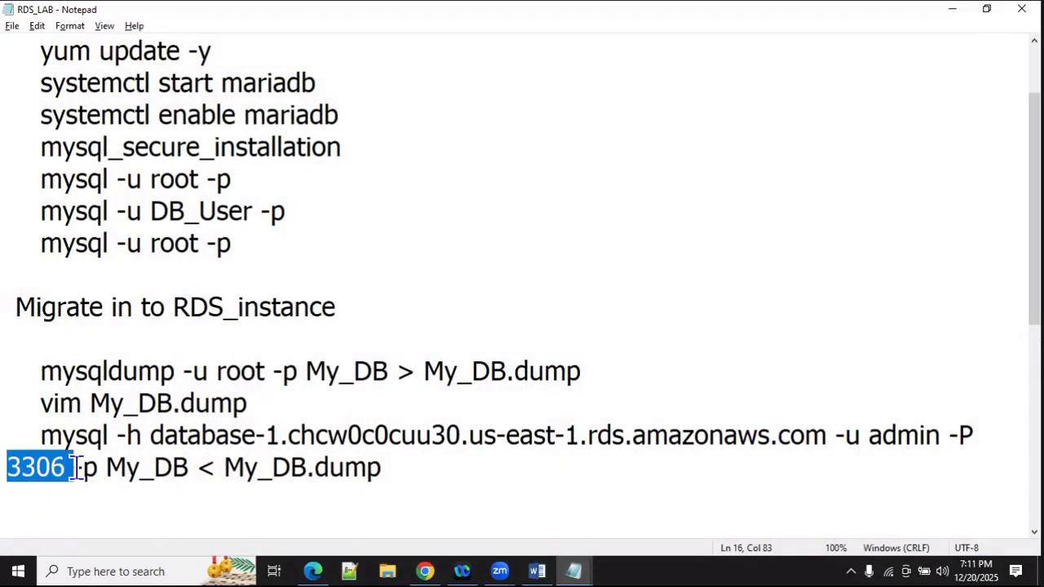
double_click(909, 432)
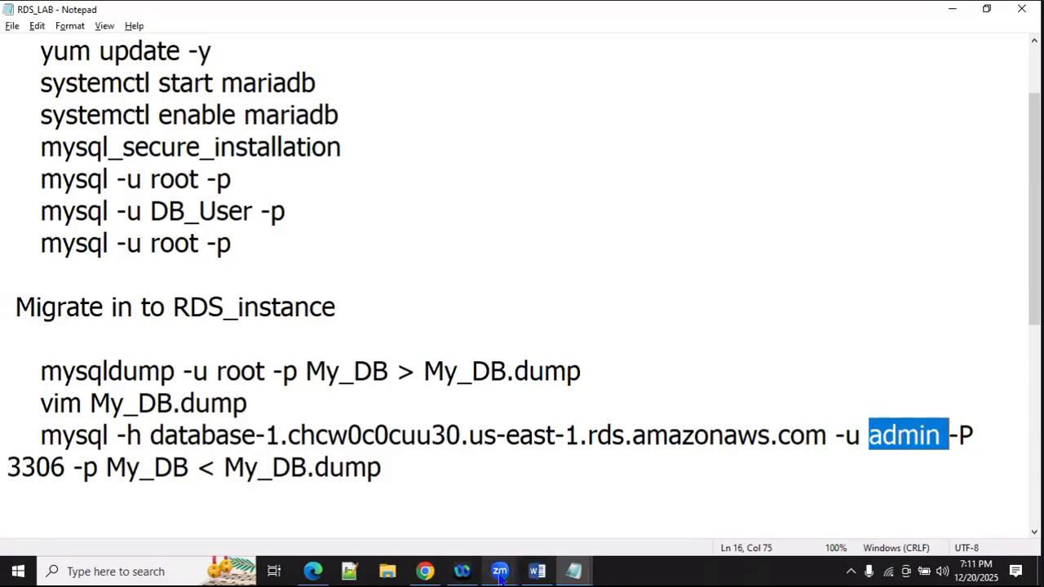
left_click(425, 571)
type("a")
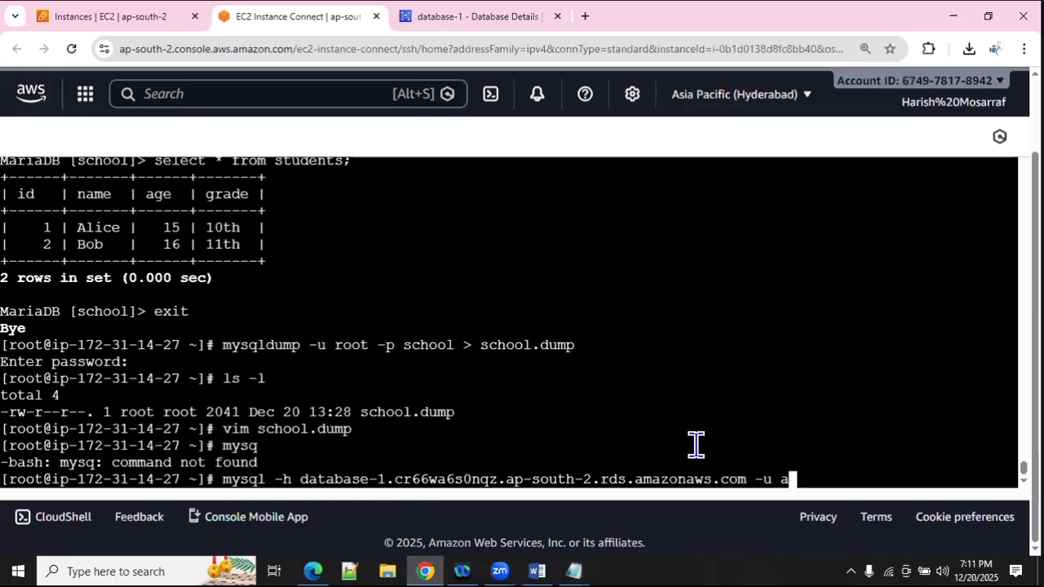
type("dmin -P ")
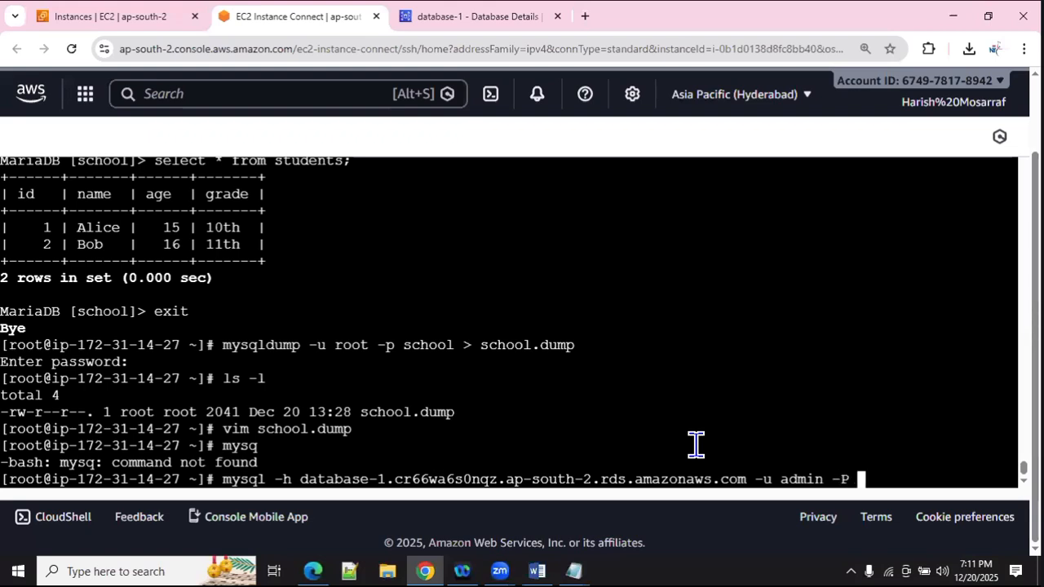
type("3")
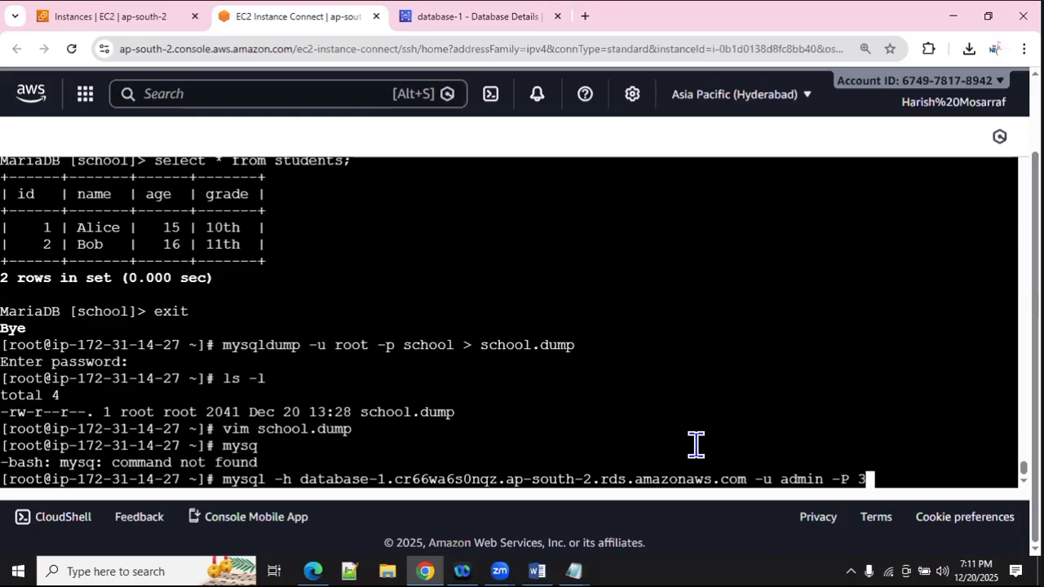
type("306 ")
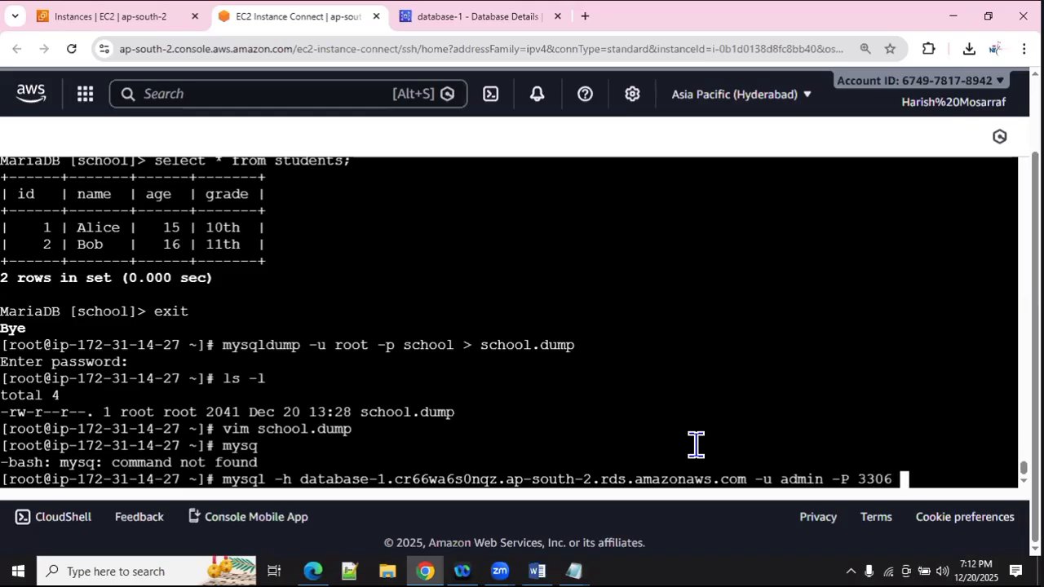
type("-p")
key("Return")
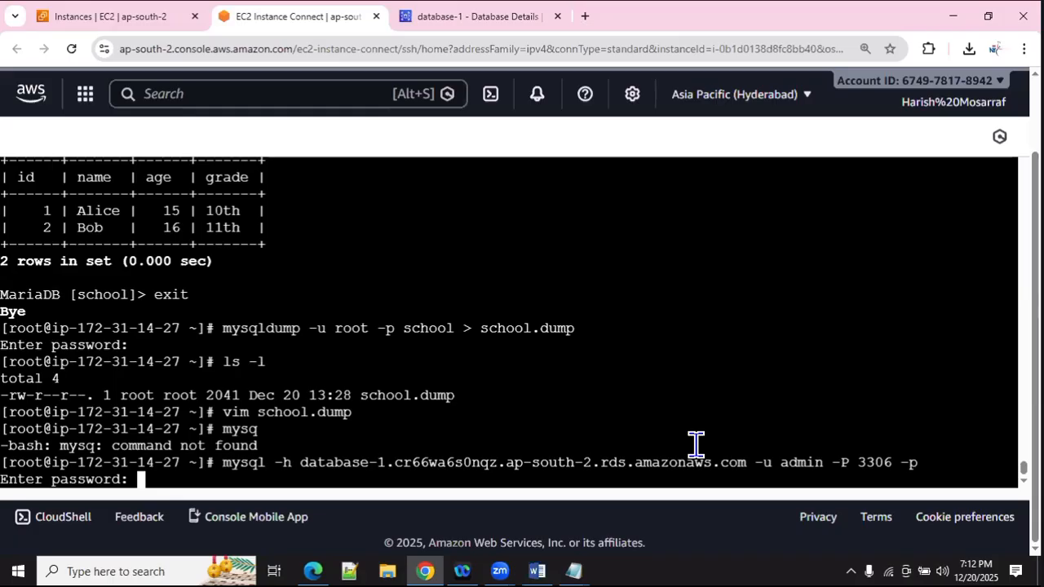
Step: Submit the password and run 'show databases;' to find school on the RDS server
key("Return")
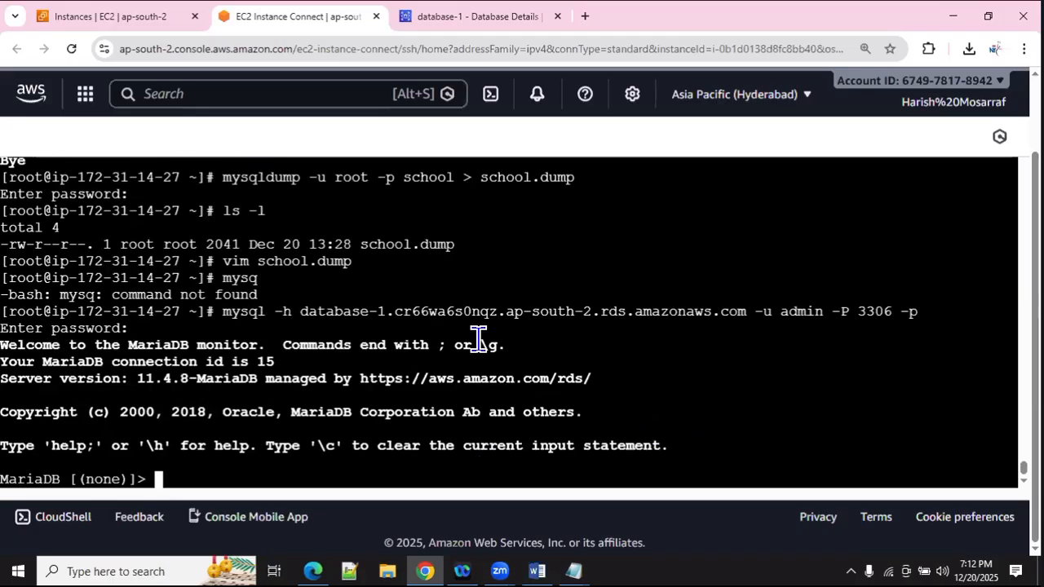
type("show datab")
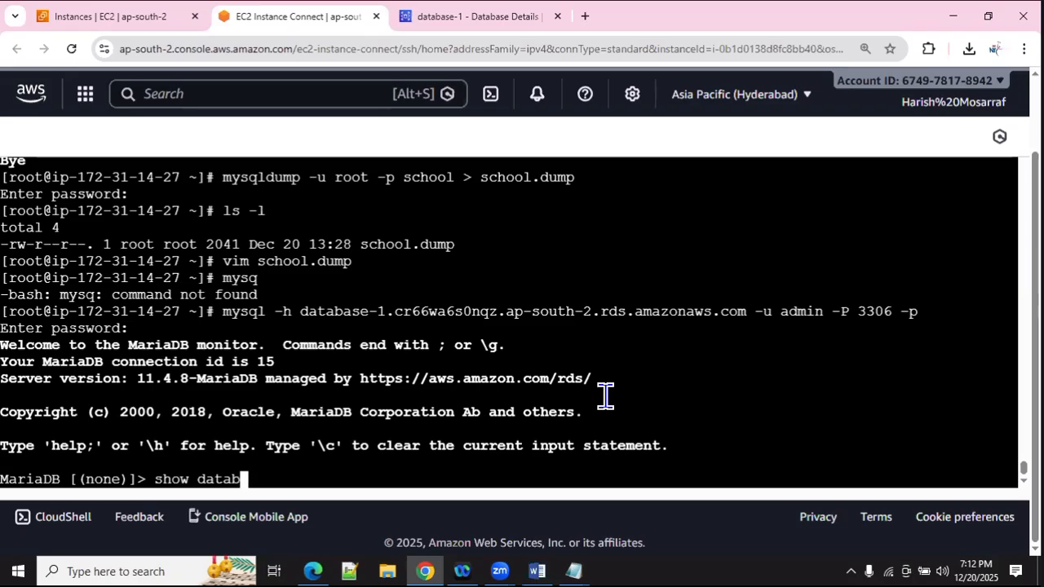
type("ases;")
key("Return")
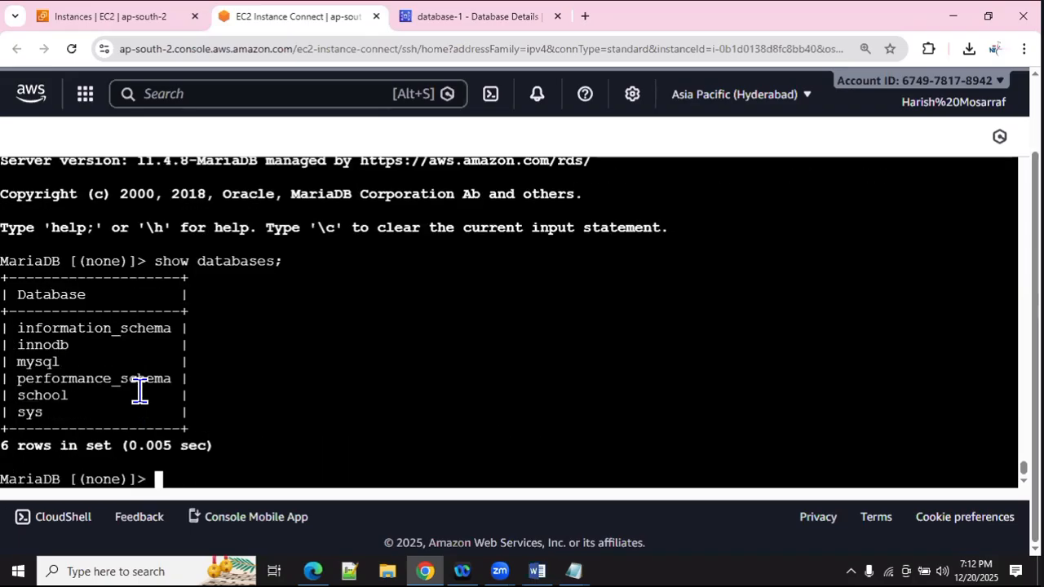
double_click(40, 394)
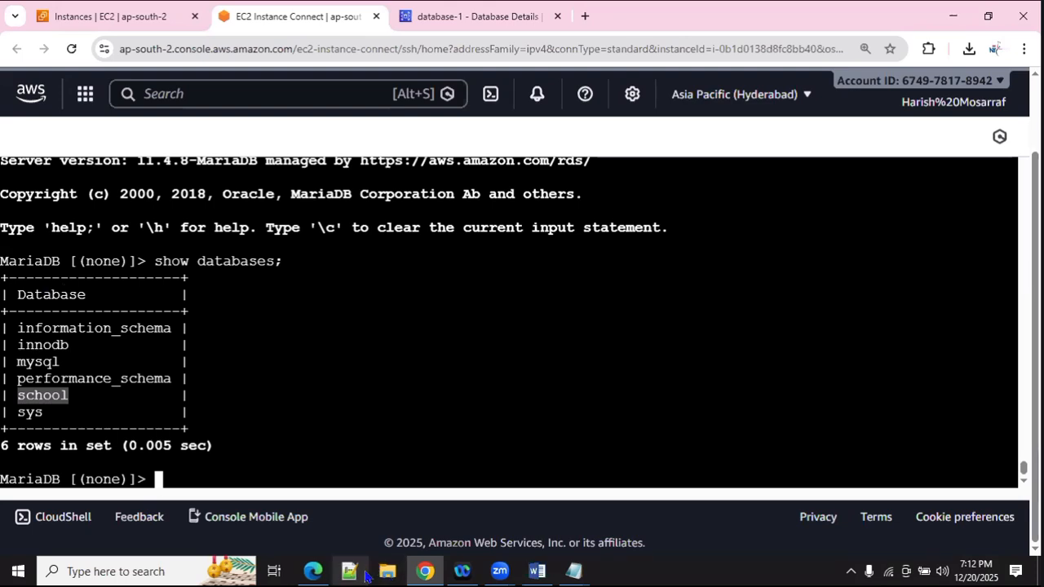
mouse_move(312, 570)
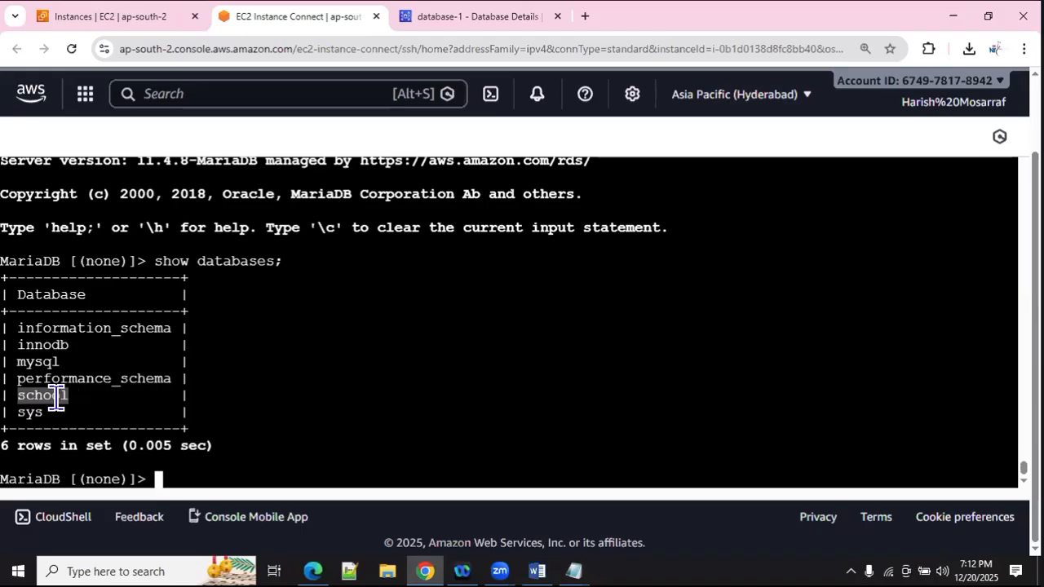
Step: Run 'use school;' then 'show tables;', confirming the school database is empty
type("use ")
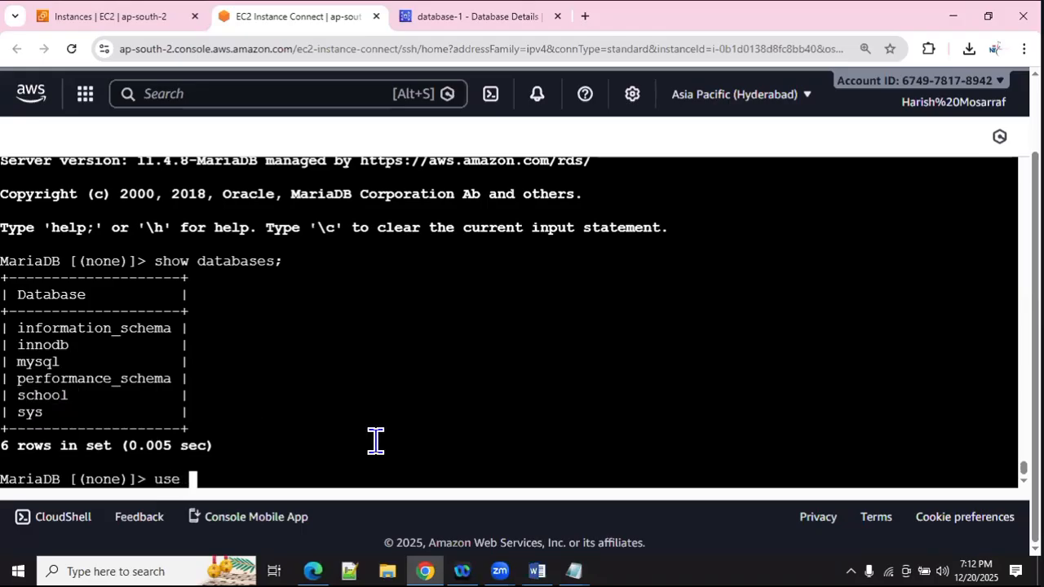
type("school;")
key("Return")
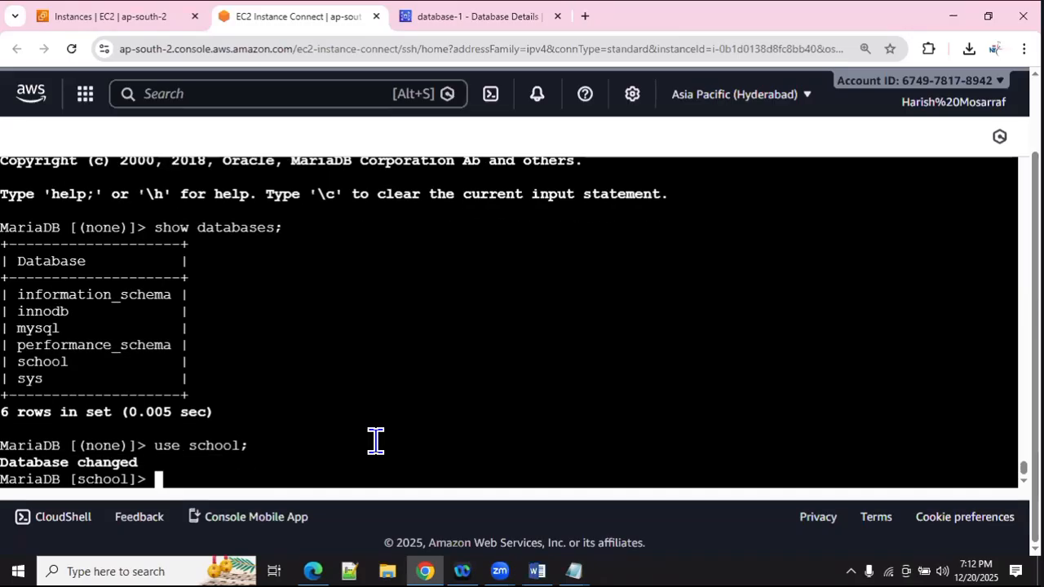
type("shw===")
key("BackSpace")
key("BackSpace")
key("BackSpace")
key("BackSpace")
key("BackSpace")
key("BackSpace")
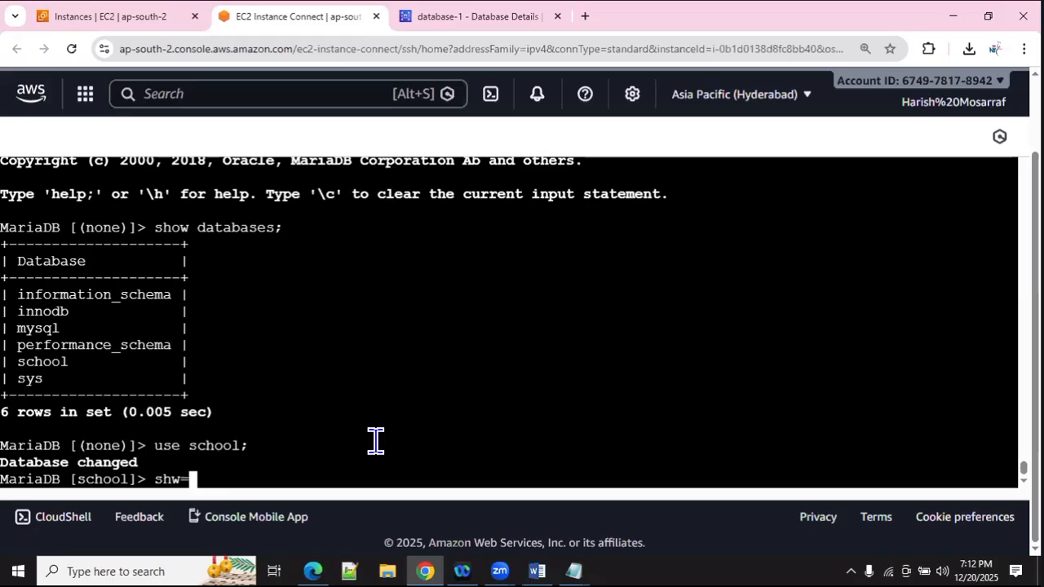
type("shw")
key("BackSpace")
type("ow ")
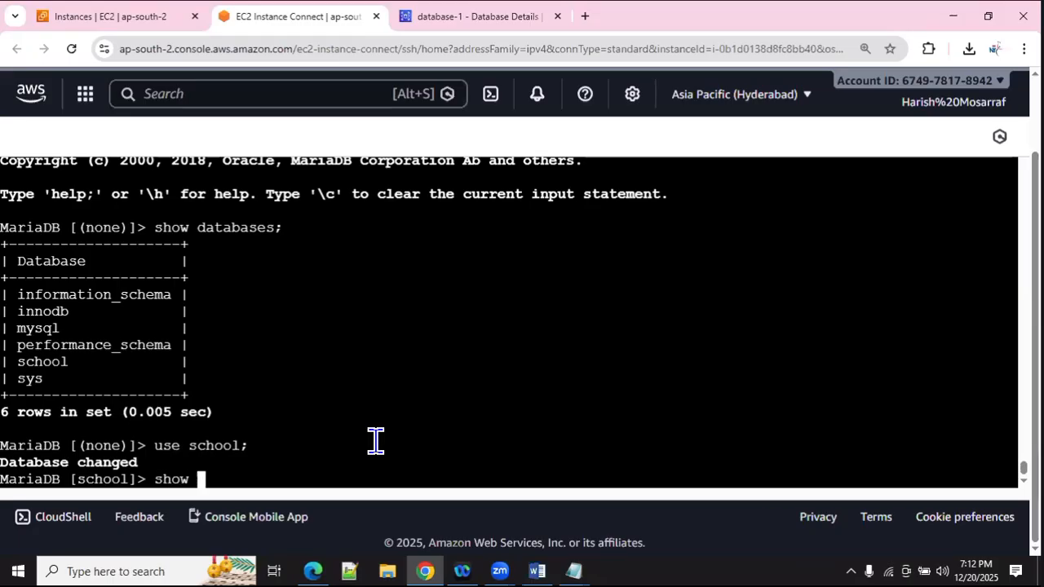
type("tables;")
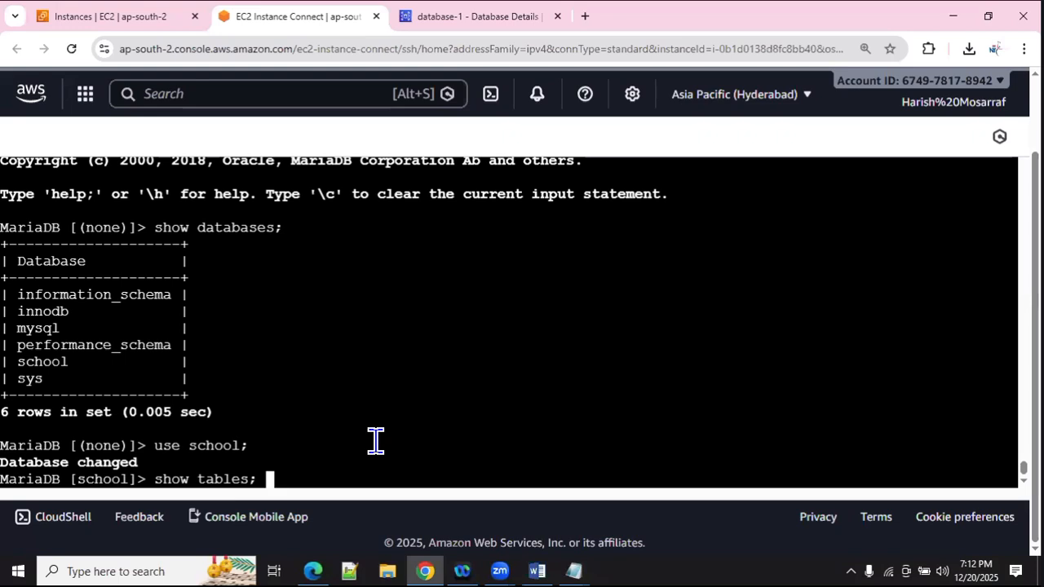
key("Return")
scroll(376, 441, "up", 1)
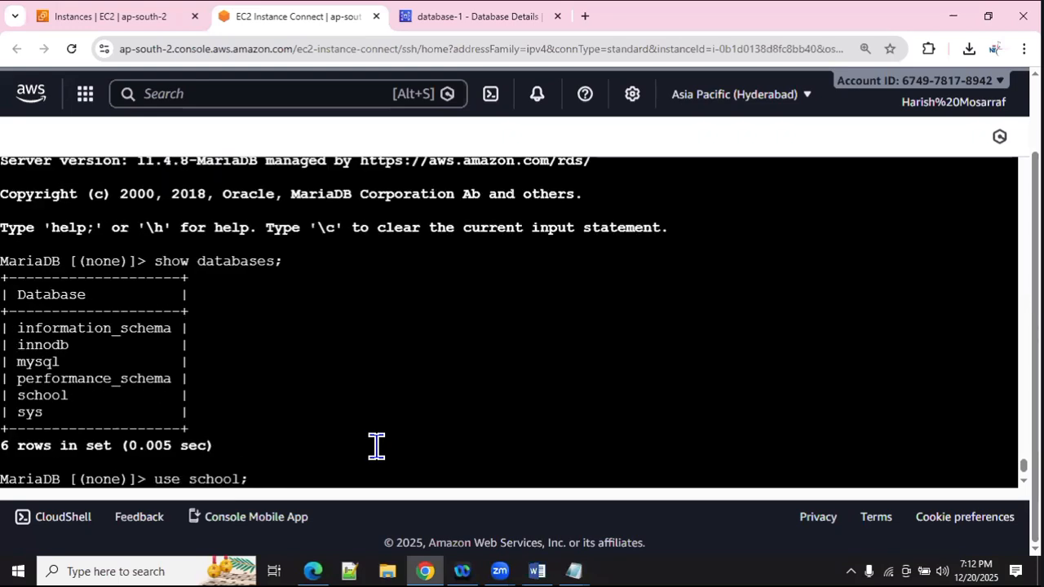
scroll(401, 457, "down", 1)
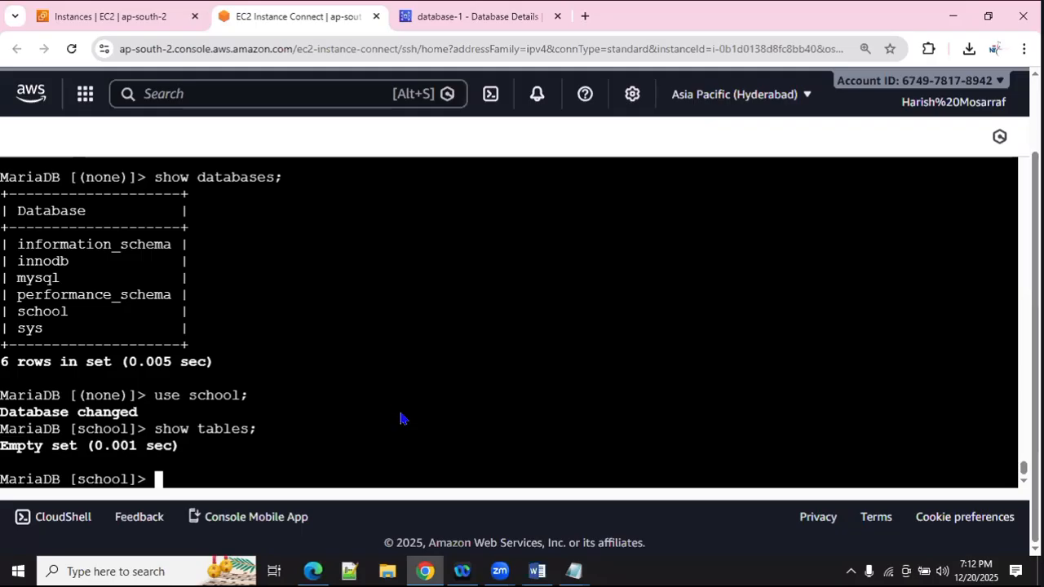
key("alt+Tab")
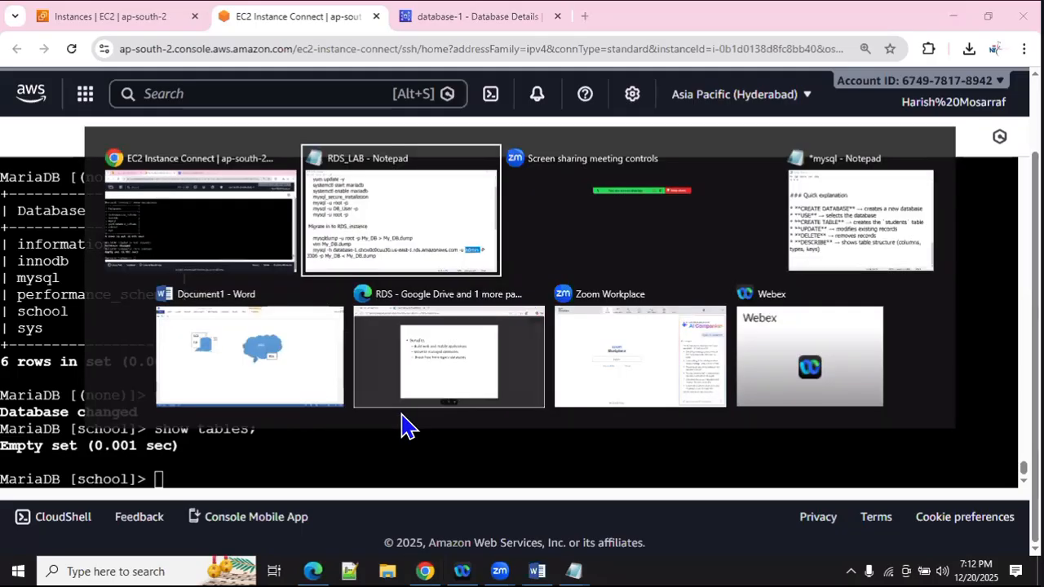
Step: In the Word diagram, move the blue database cylinder onto RDS in the AWS cloud, then back to EC2/DB
key("Tab")
key("Tab")
key("Tab")
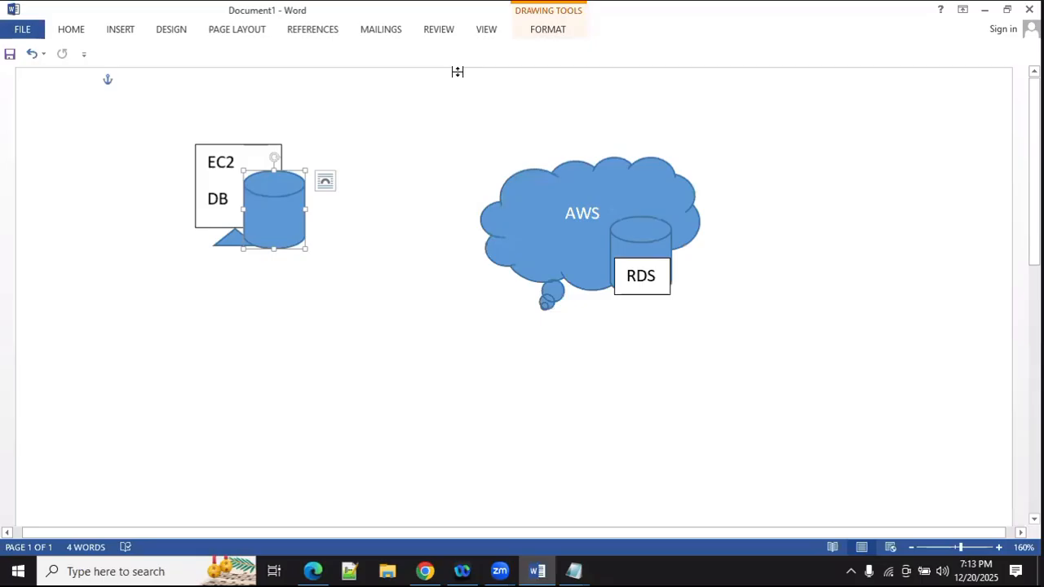
left_click(278, 210)
left_click_drag(271, 218, 653, 270)
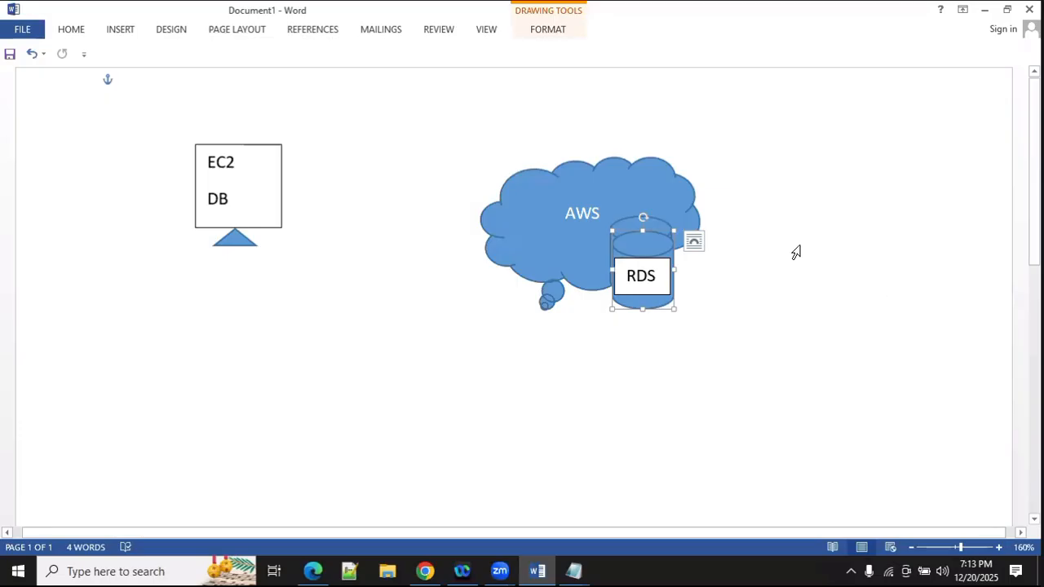
left_click_drag(636, 245, 295, 204)
Step: Exit MariaDB in the EC2 terminal to return to the root shell
key("alt+Tab")
key("alt+Tab")
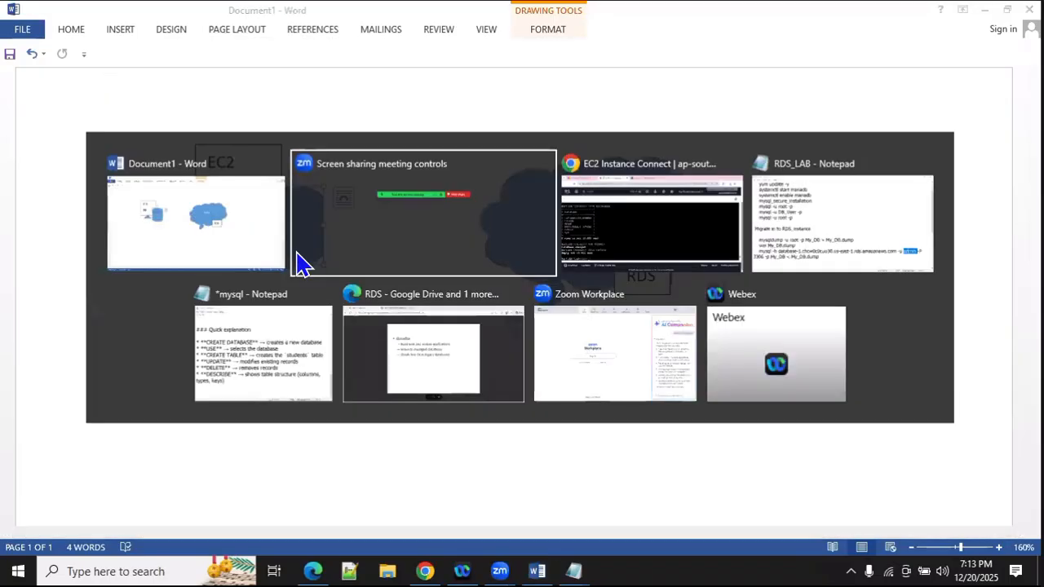
type("exit")
key("Return")
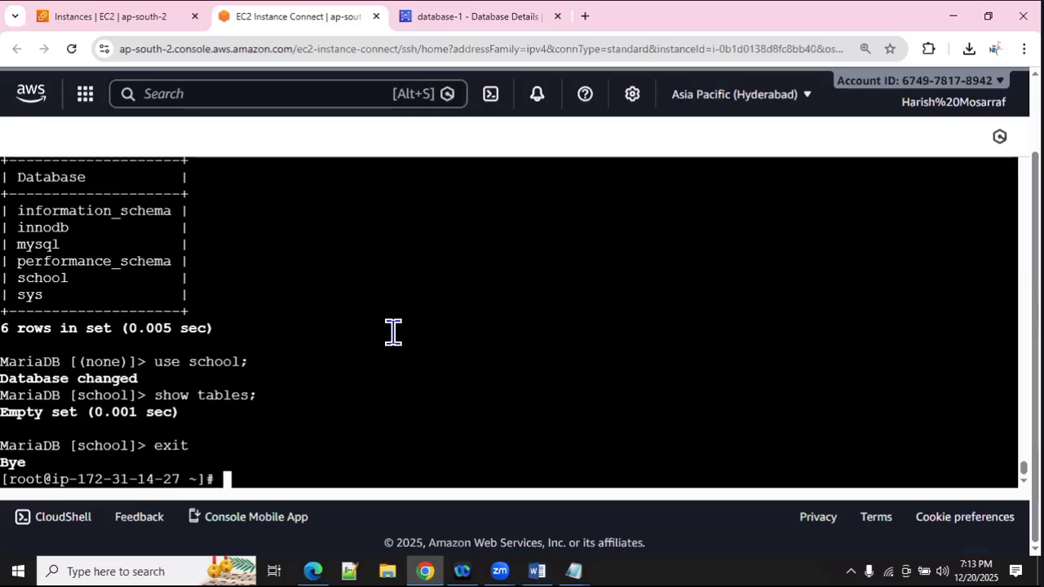
Step: List the home directory with ls -l to show school.dump, then start typing 'mysql'
type("ls -l")
key("Return")
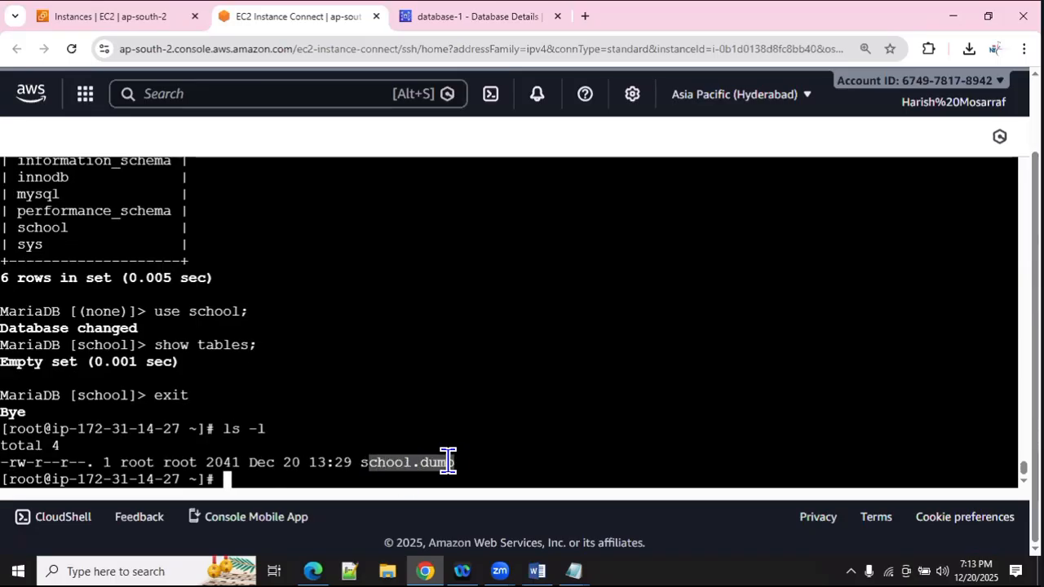
left_click_drag(361, 463, 453, 462)
left_click(453, 464)
type("my")
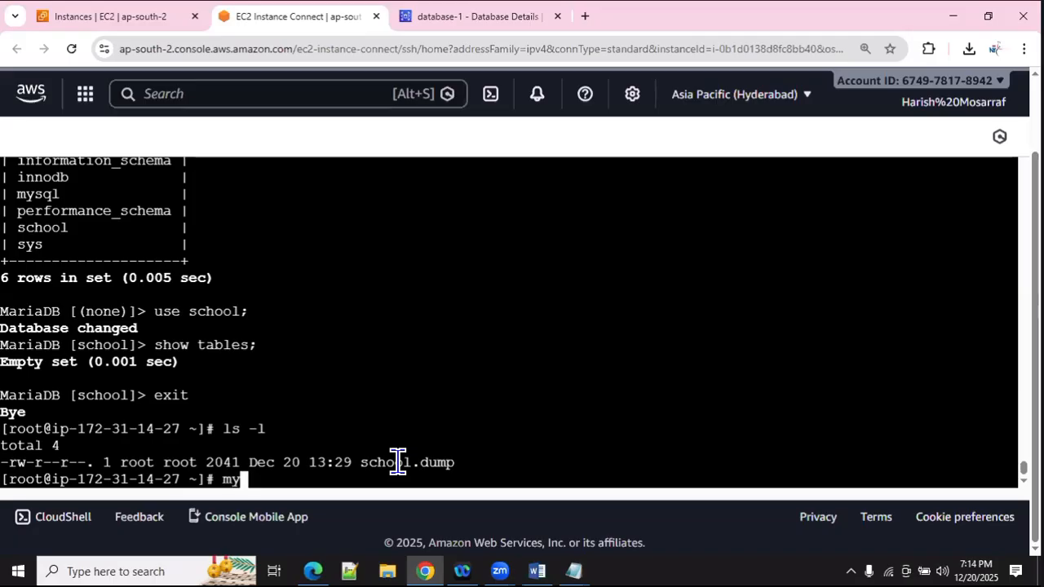
type("sql")
Step: In the RDS_LAB notes, point out the -h host option and the RDS endpoint name
key("alt+Tab")
key("alt+Tab")
key("alt+Tab")
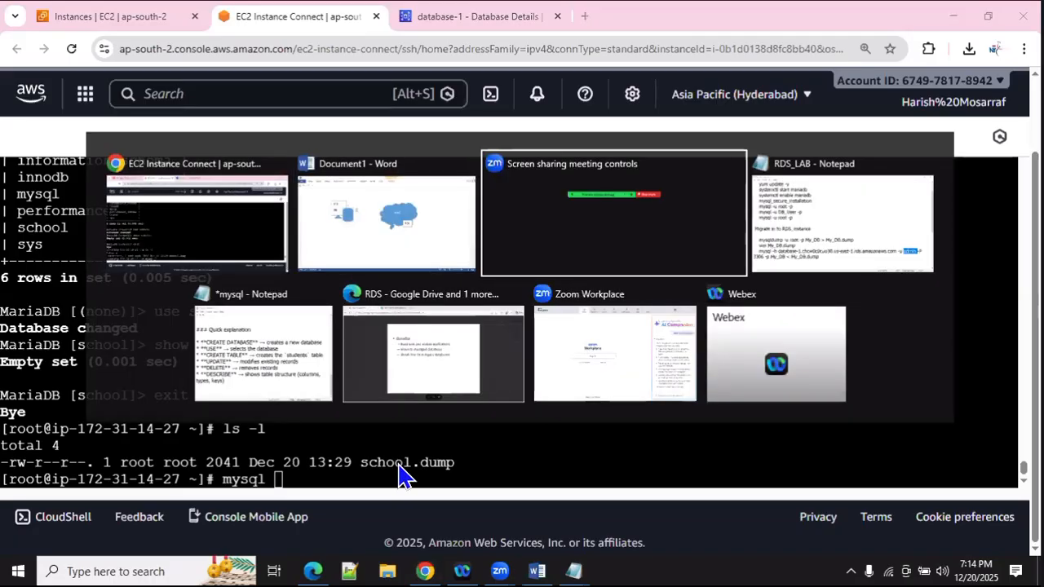
scroll(168, 364, "down", 4)
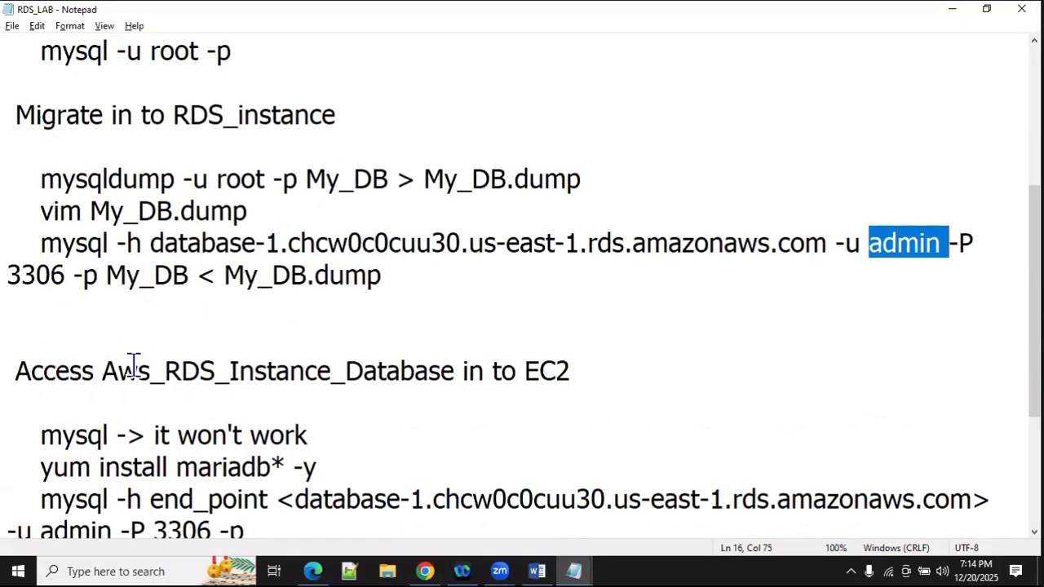
scroll(57, 345, "up", 2)
left_click_drag(45, 342, 110, 344)
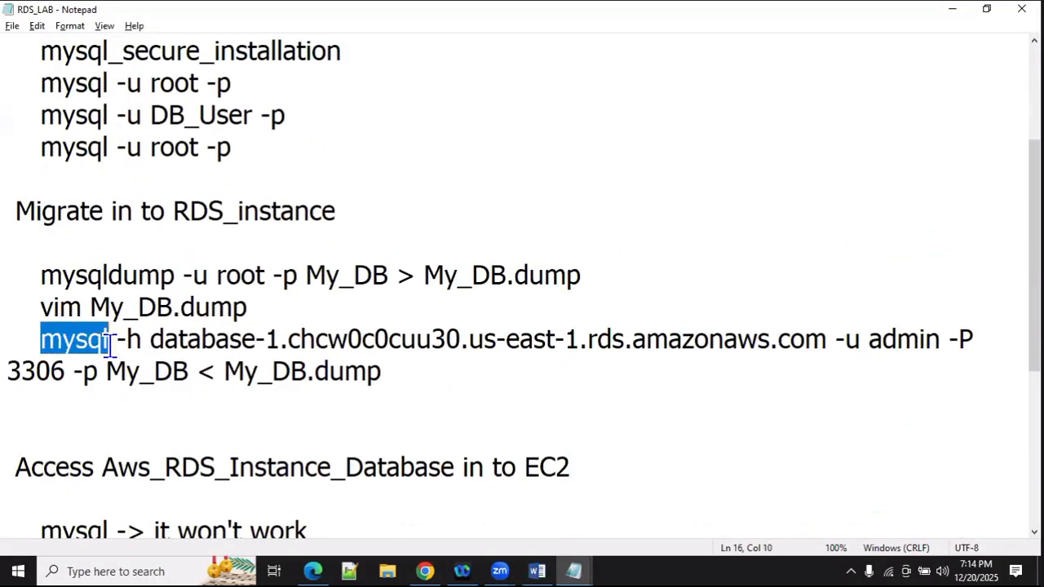
left_click(135, 345)
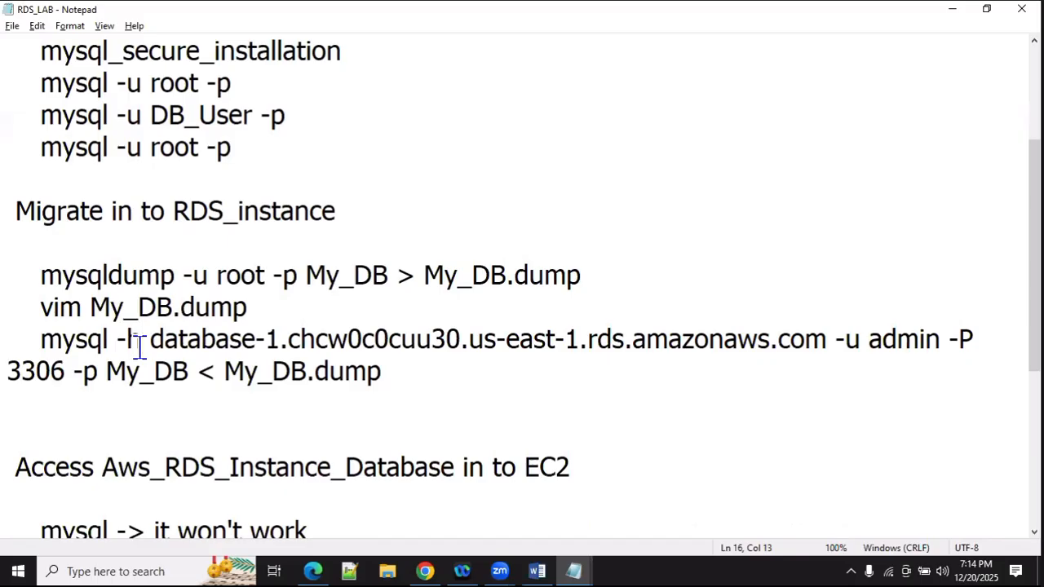
left_click_drag(150, 347, 263, 352)
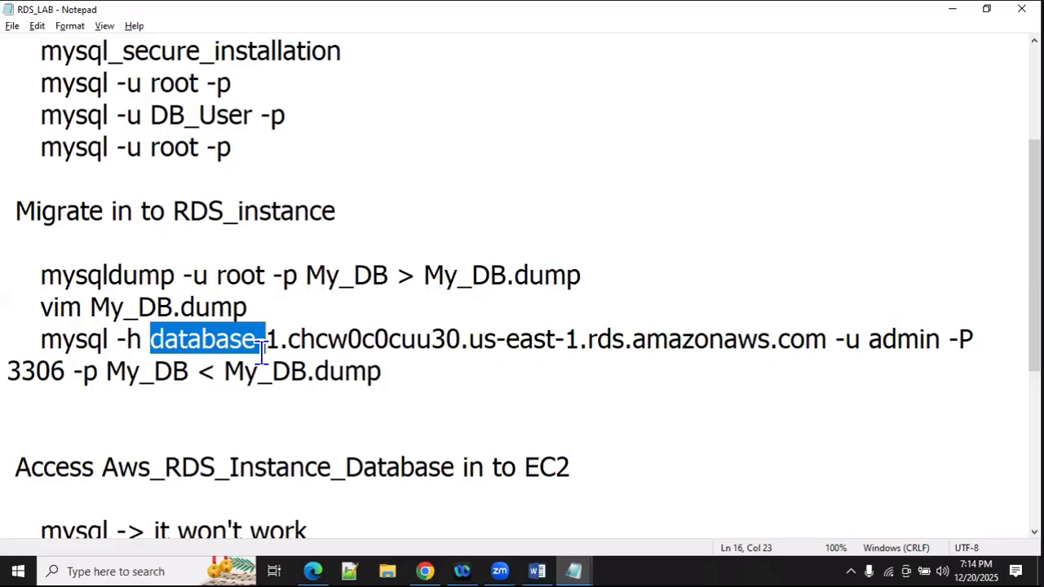
left_click(81, 347)
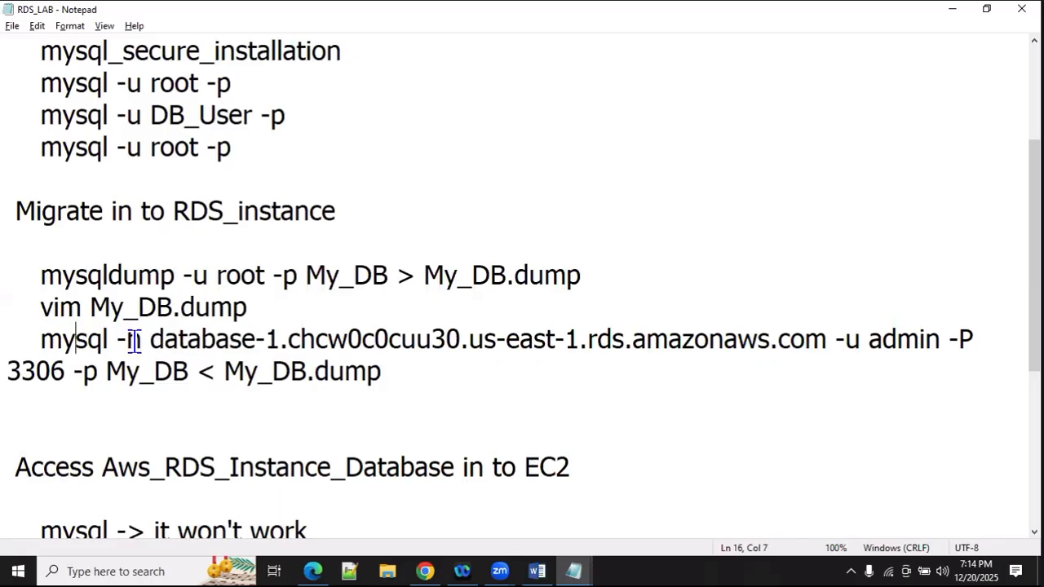
Step: Highlight the My_DB database name, the < redirection and the My_DB.dump input file
left_click(190, 344)
left_click_drag(188, 377, 110, 383)
left_click_drag(226, 373, 375, 375)
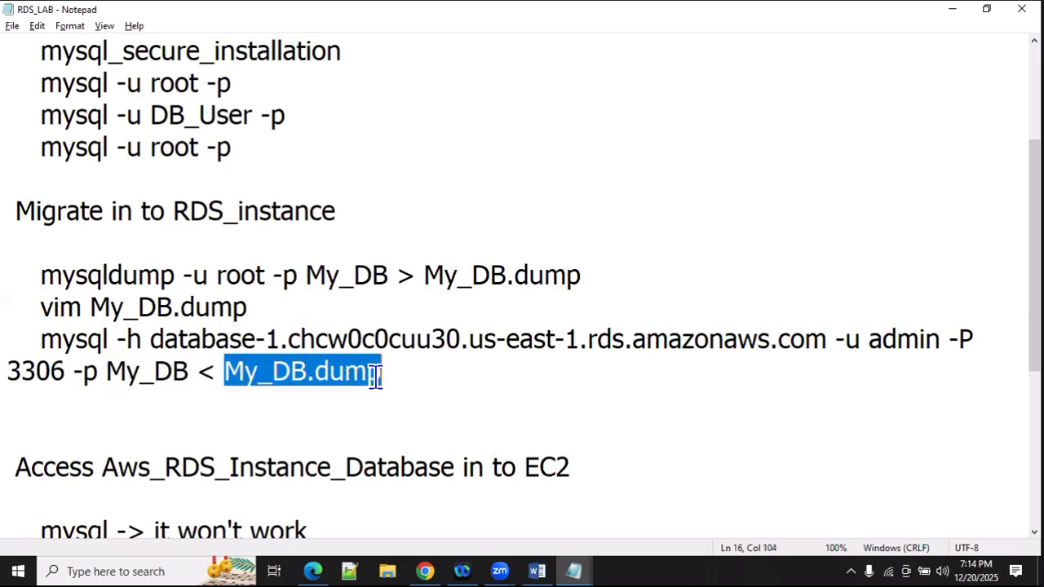
double_click(206, 370)
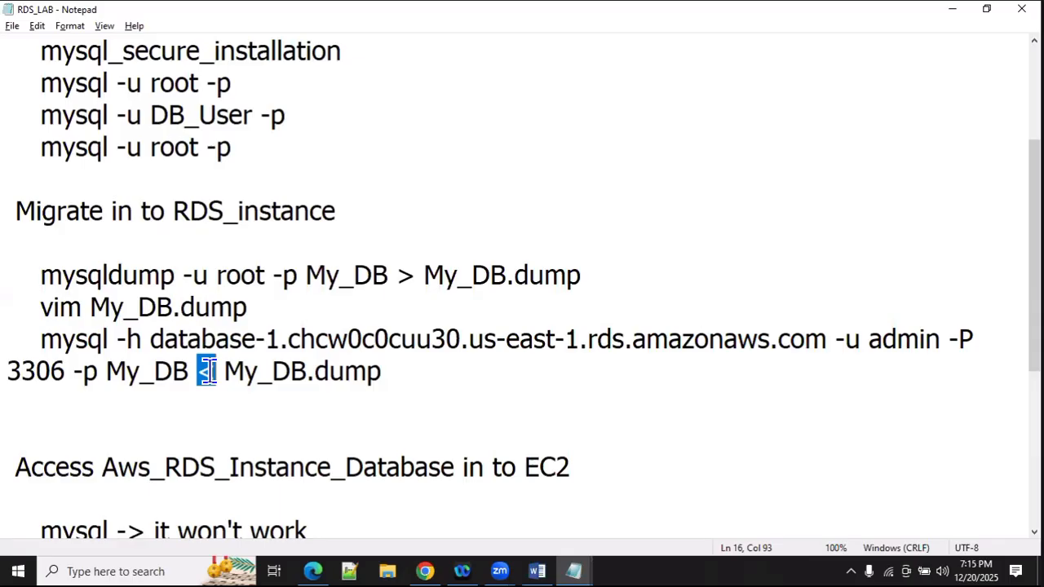
left_click(214, 371)
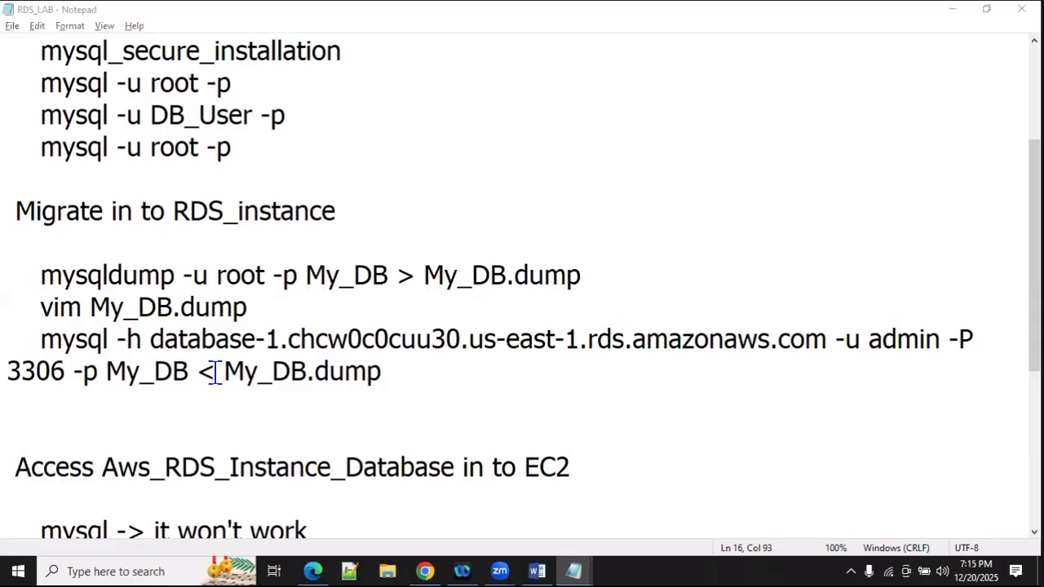
key("alt+Tab")
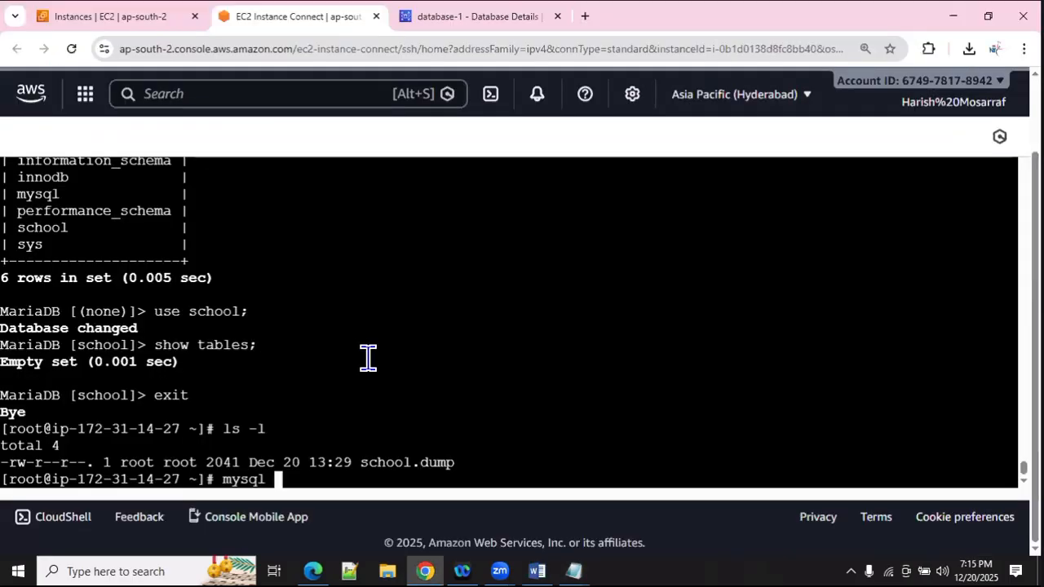
Step: Extend the shell command to 'mysql -h' and go to the database-1 RDS details page
type("-h")
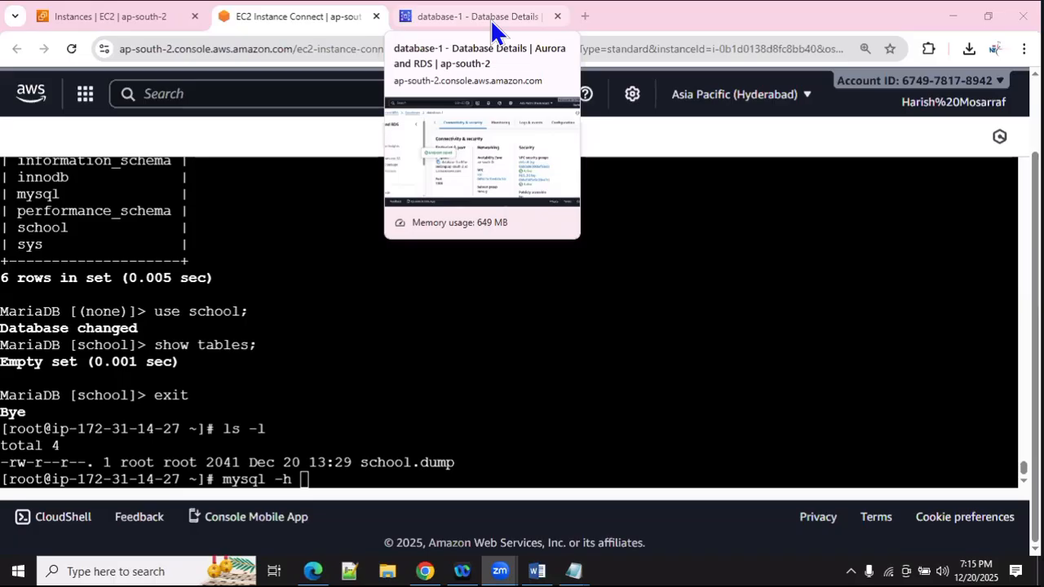
left_click(494, 18)
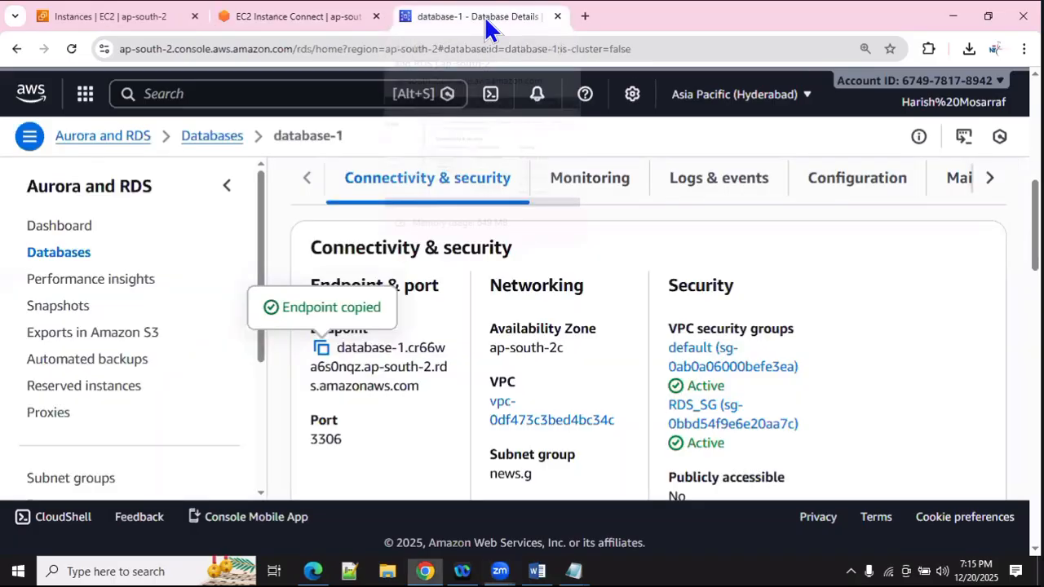
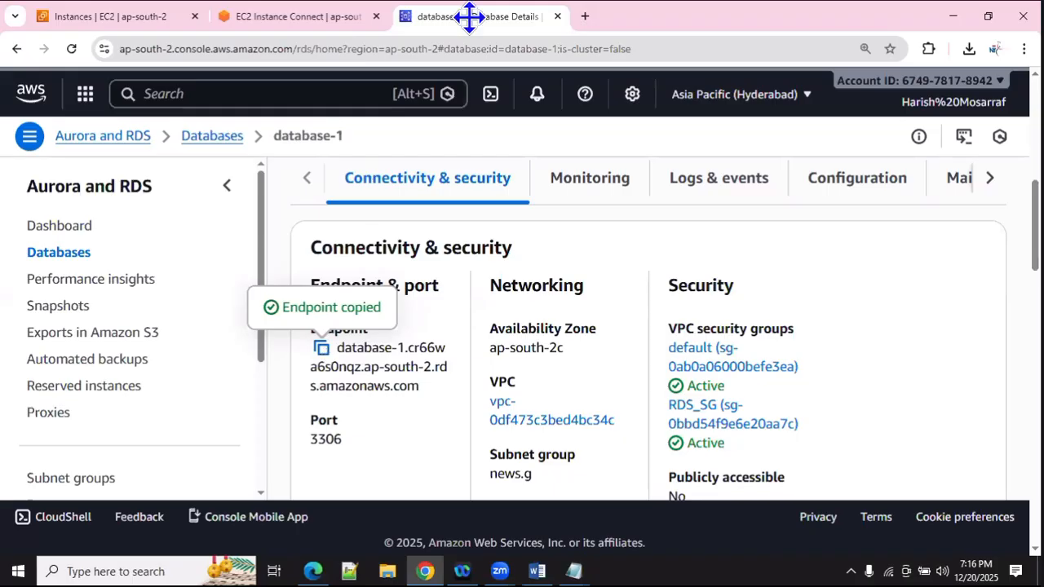
Step: Paste the database-1 endpoint after mysql -h and run the import with -u admin -P 3306 -p school < school.dump
left_click(303, 18)
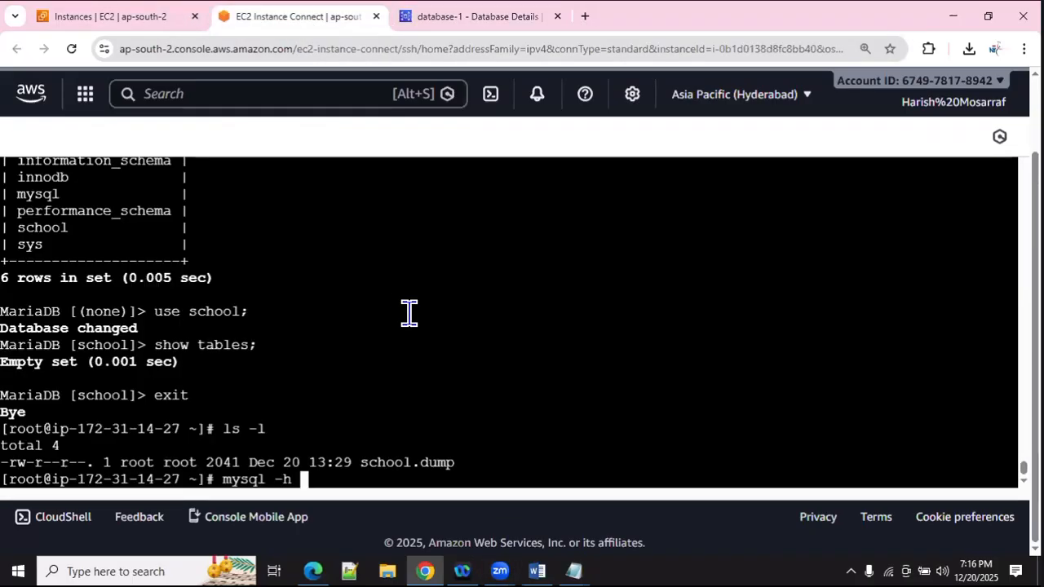
right_click(412, 368)
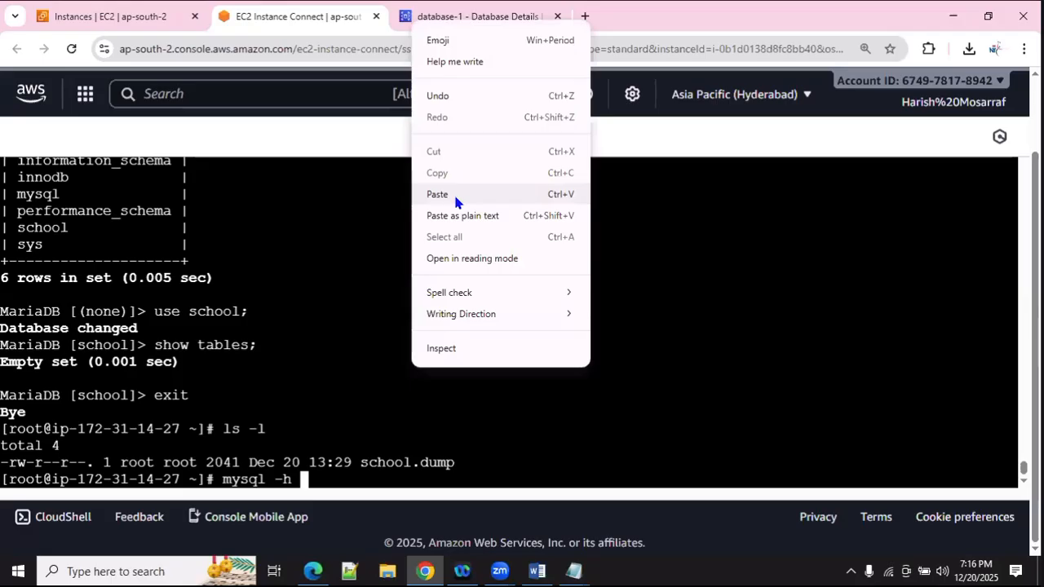
left_click(454, 198)
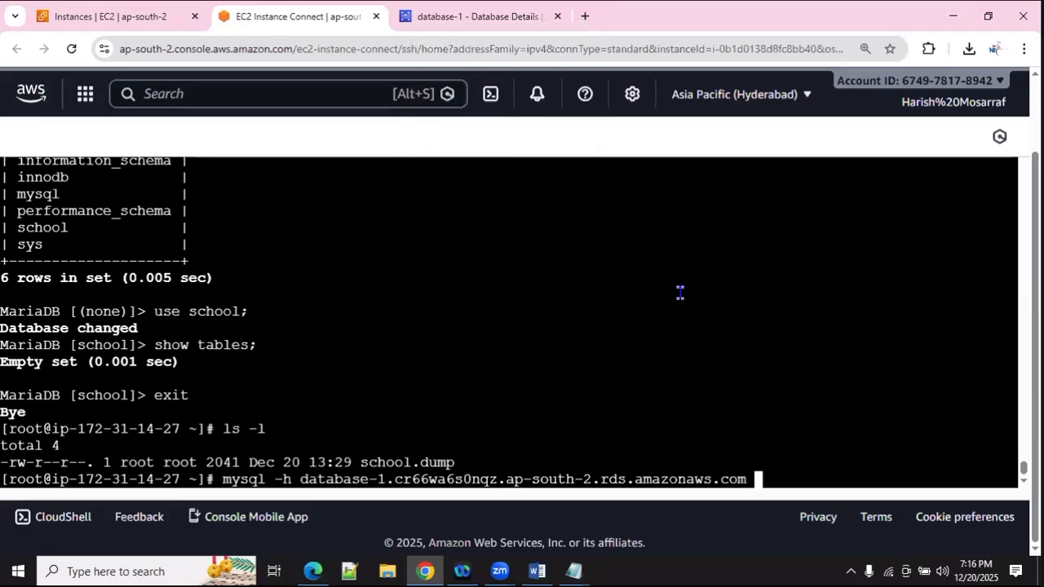
type("-")
type("u admi")
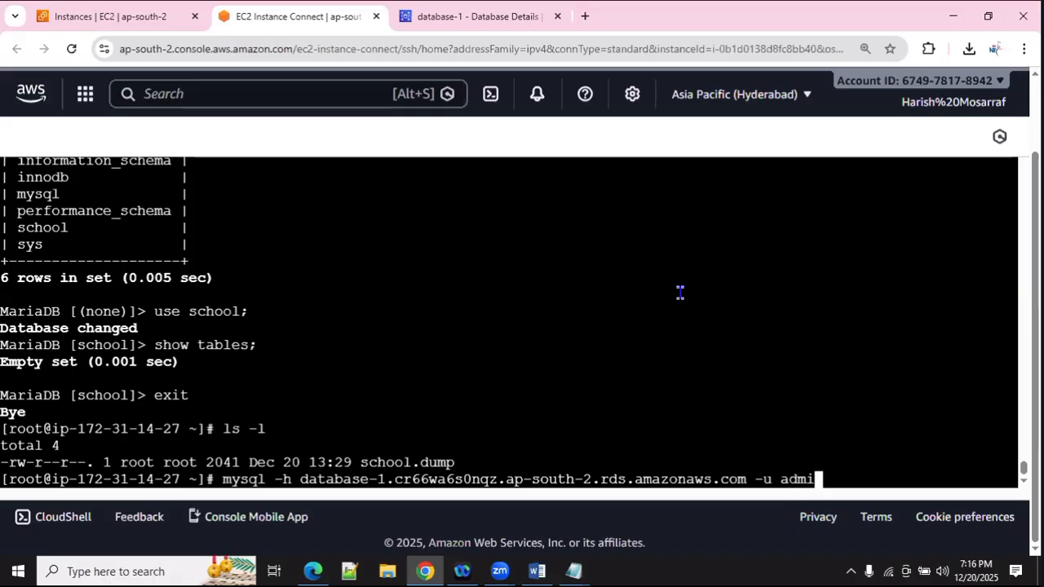
type("n -P 3306")
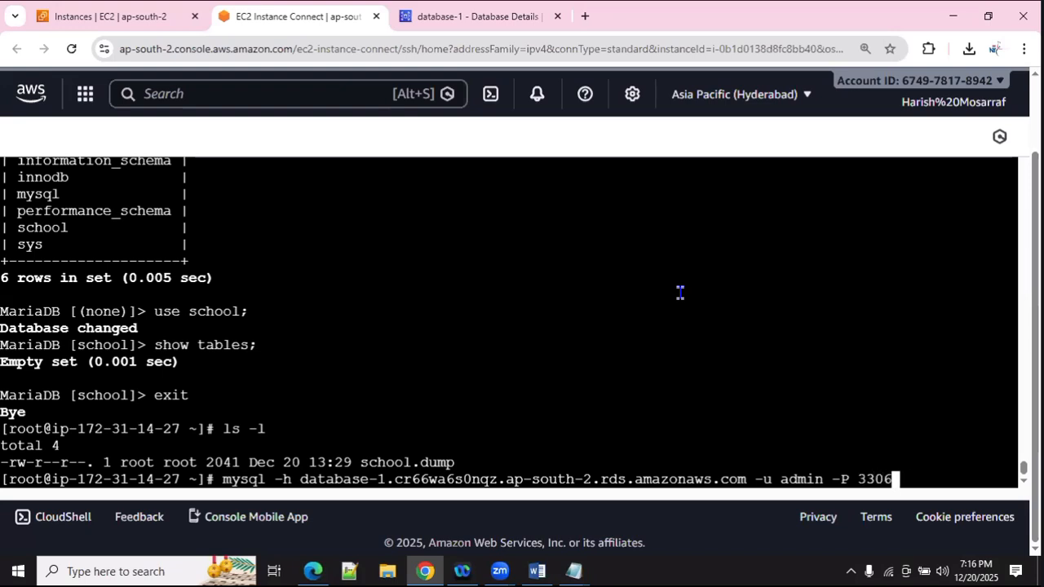
type(" -p sch")
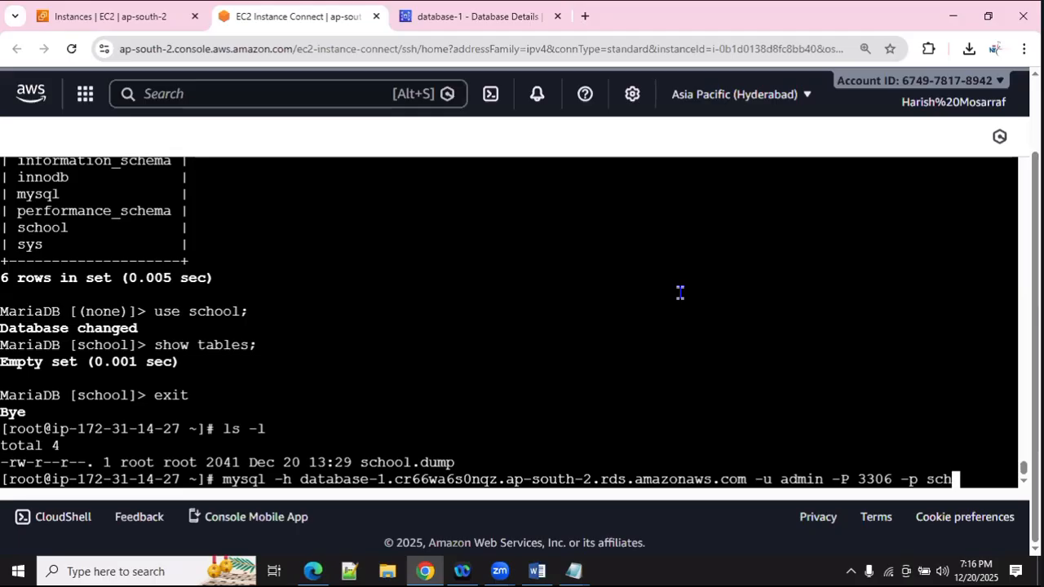
type("ool < sh")
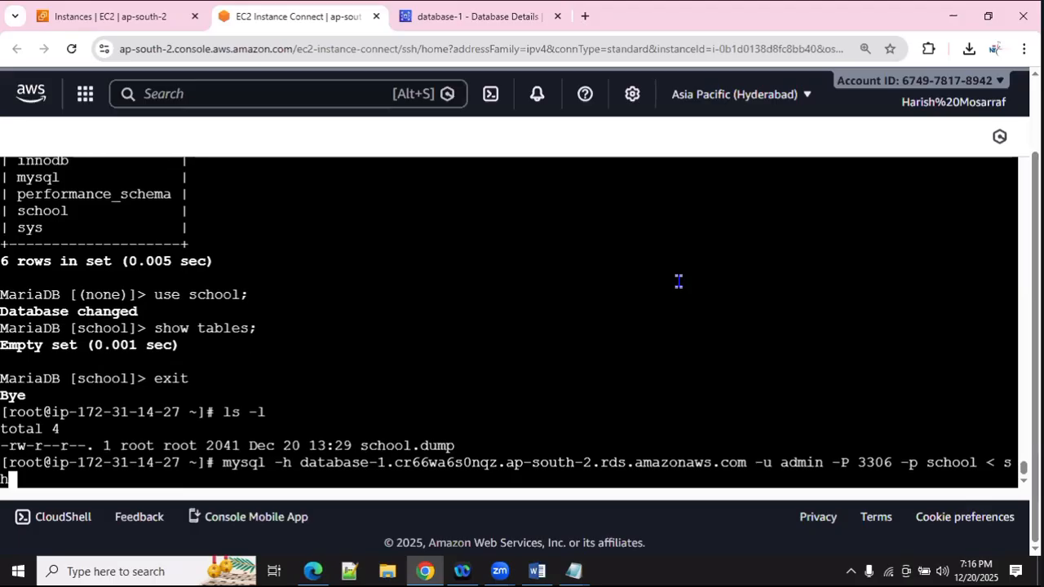
key("BackSpace")
type("hool.d")
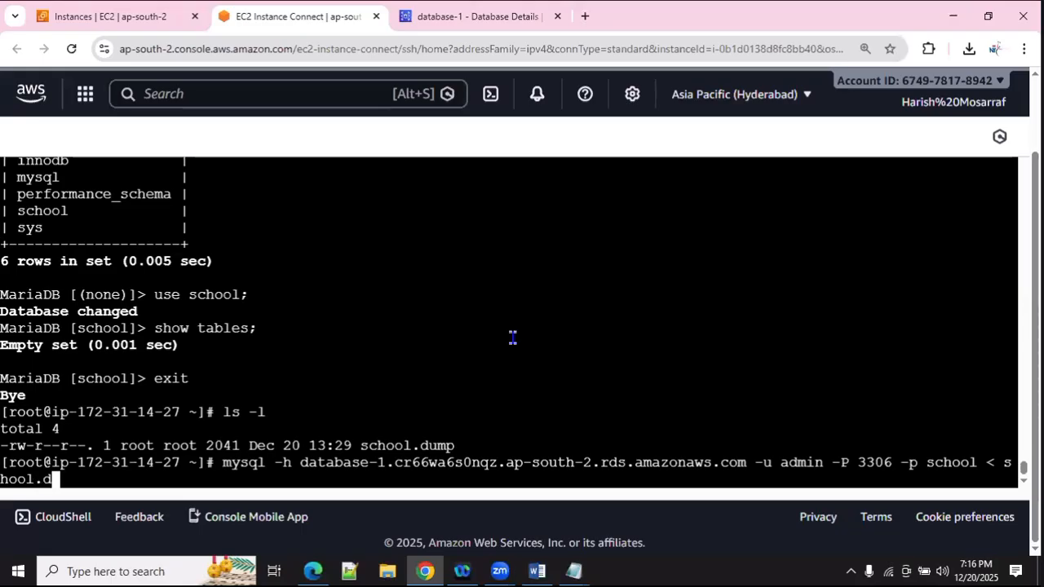
type("ump")
key("Return")
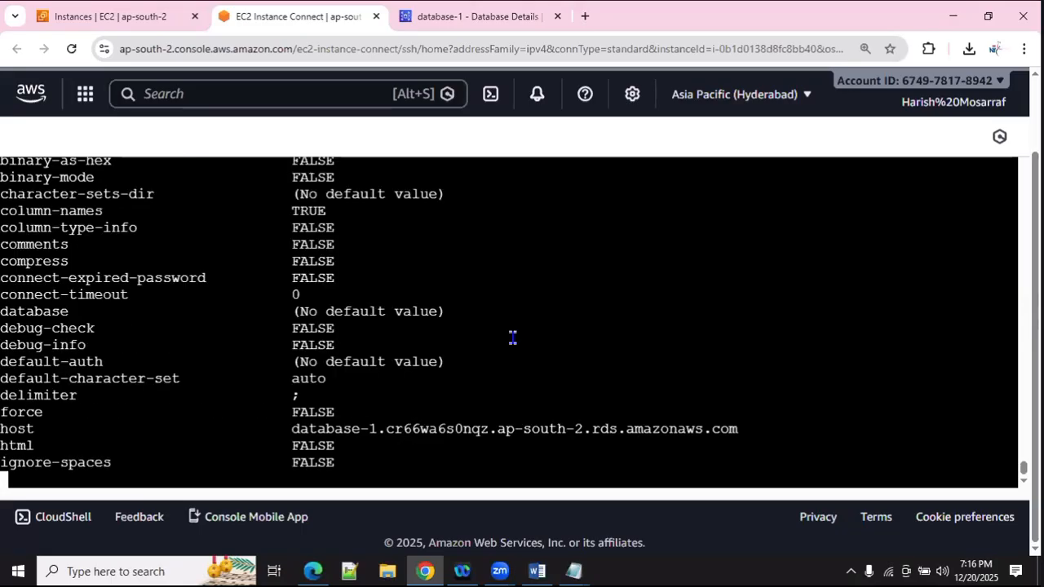
Step: Rerun the import command with the dump file name trimmed; mysql prints its option list instead
key("Up")
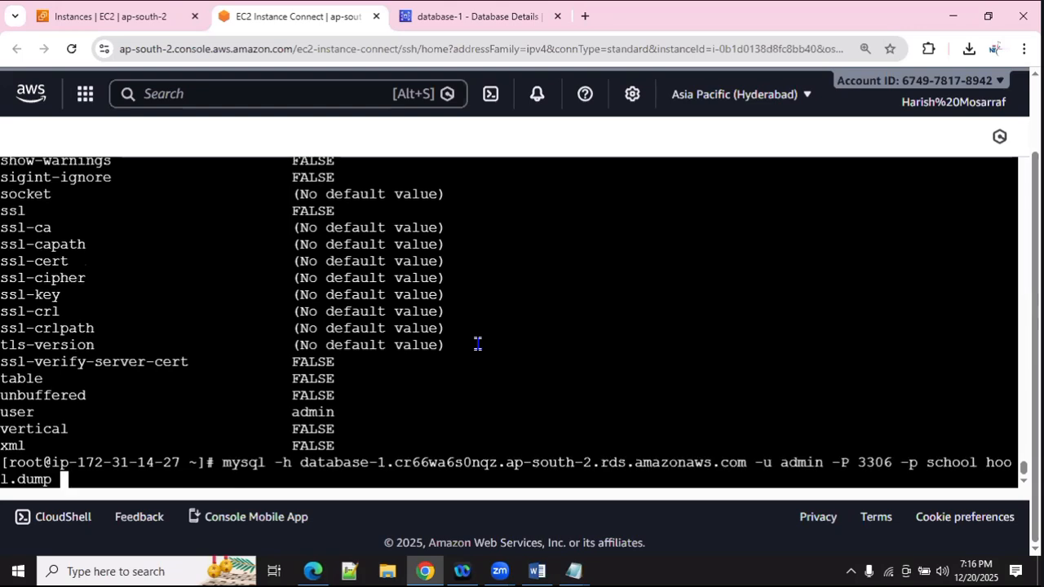
key("BackSpace")
key("BackSpace")
key("BackSpace")
key("BackSpace")
key("BackSpace")
key("BackSpace")
key("BackSpace")
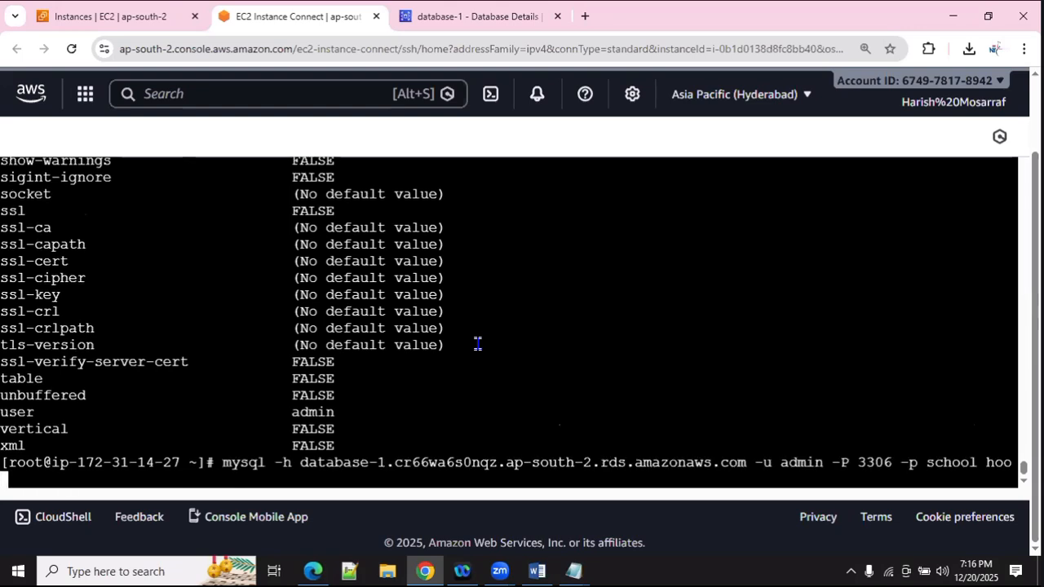
key("Return")
Step: Import school.dump into the school database on the database-1 endpoint as admin on port 3306, entering the admin password
type("mysql -h database-1.cr66wa6s0nqz.ap-south-2.rds.amazonaws.com -u admin -P 3306")
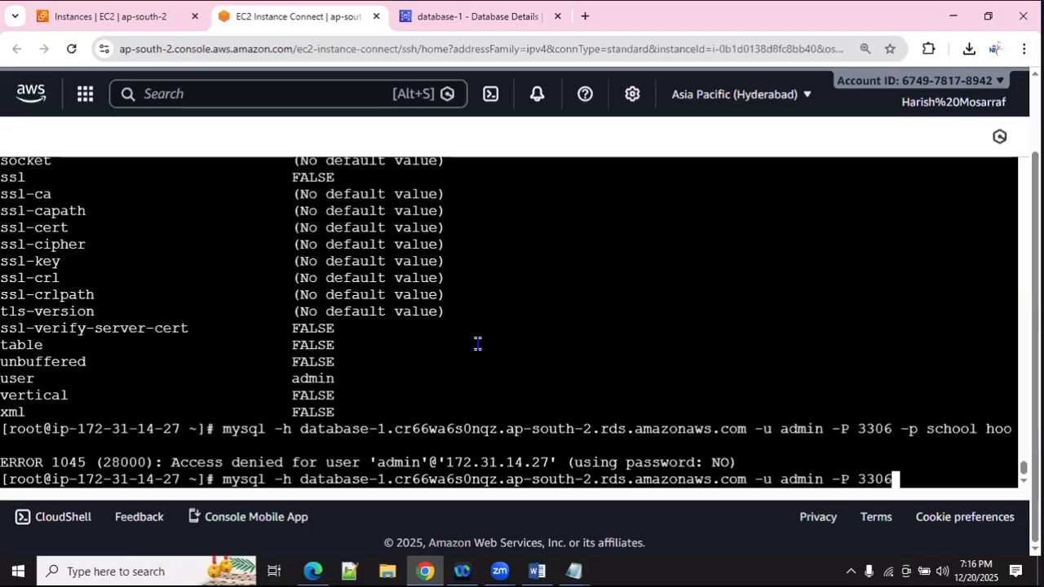
type("-p ")
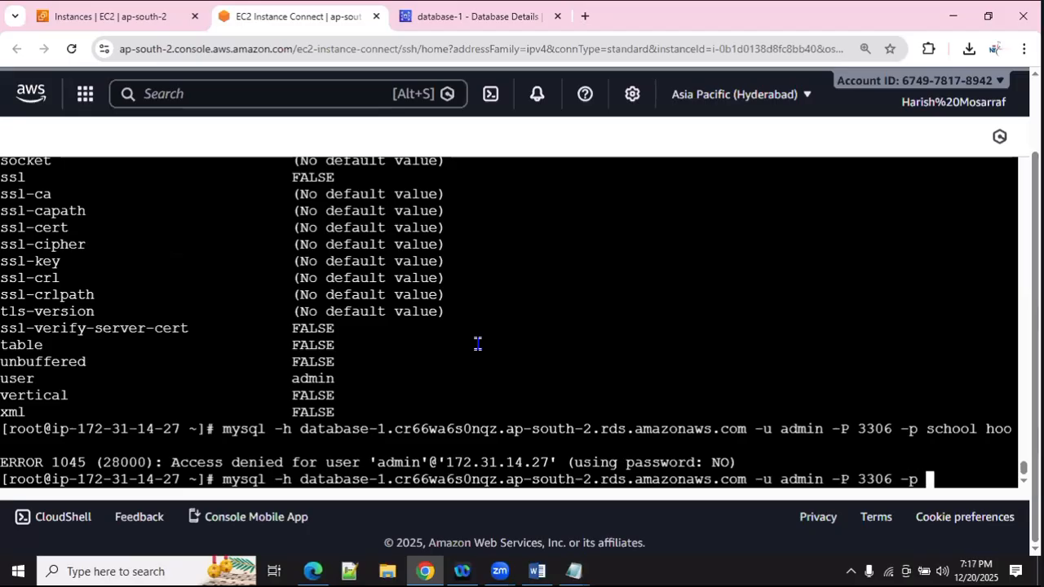
type("school")
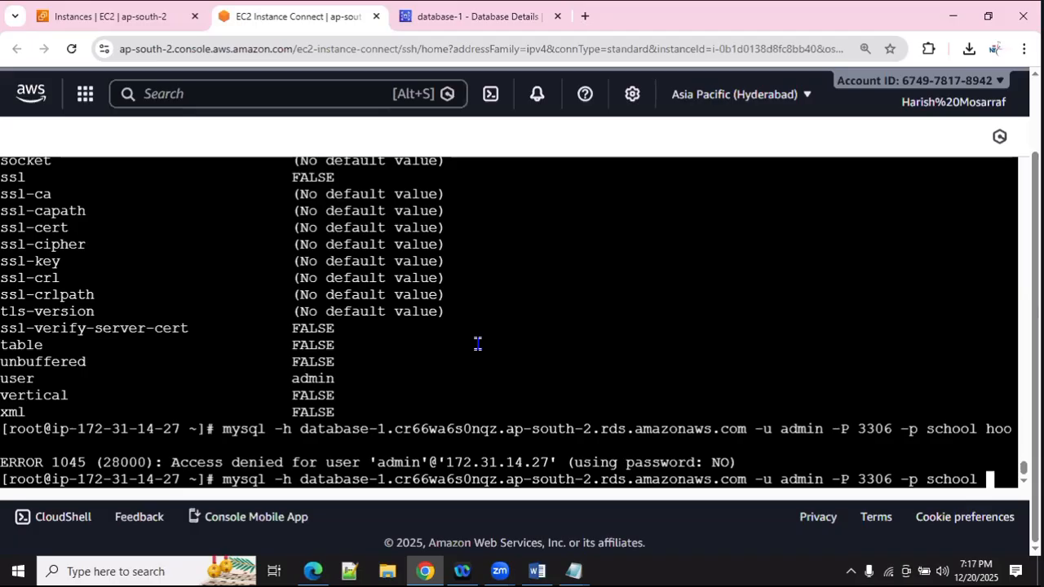
type("< school.dump")
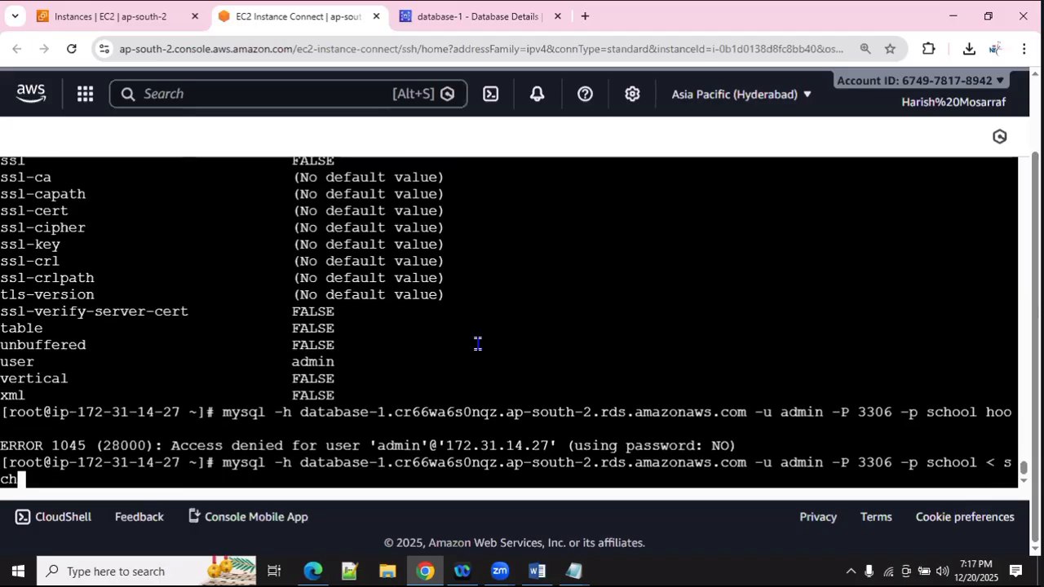
key("Tab")
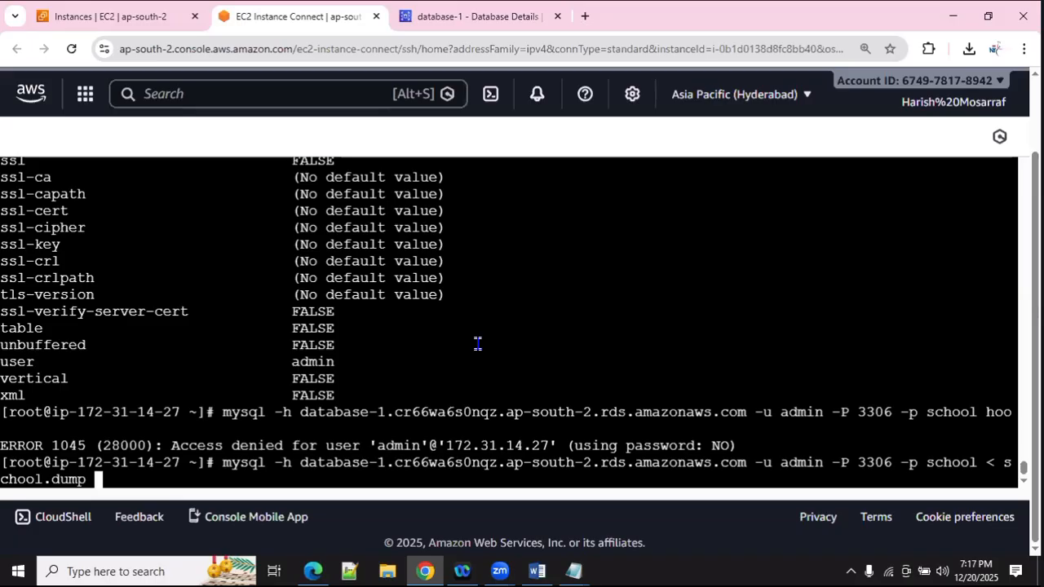
key("Return")
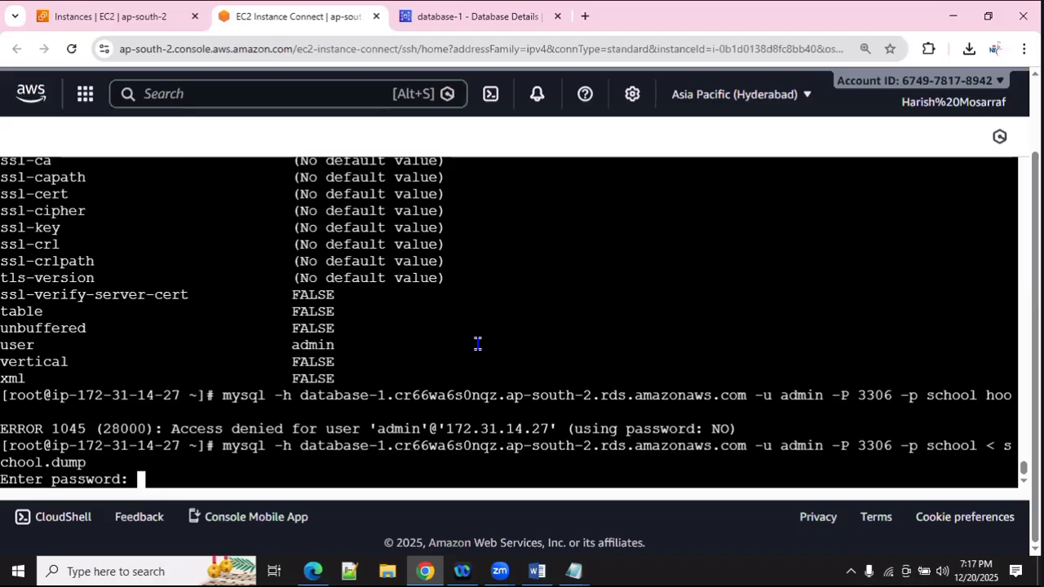
key("Return")
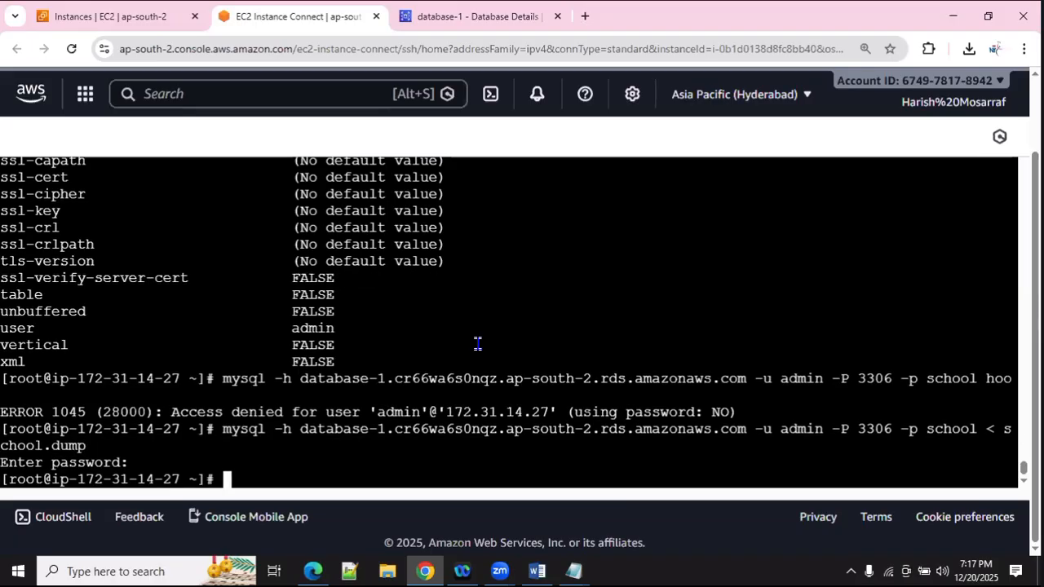
Step: Rerun mysql_secure_installation from history, answer its password prompts, then reload the EC2 Instance Connect terminal
key("Up")
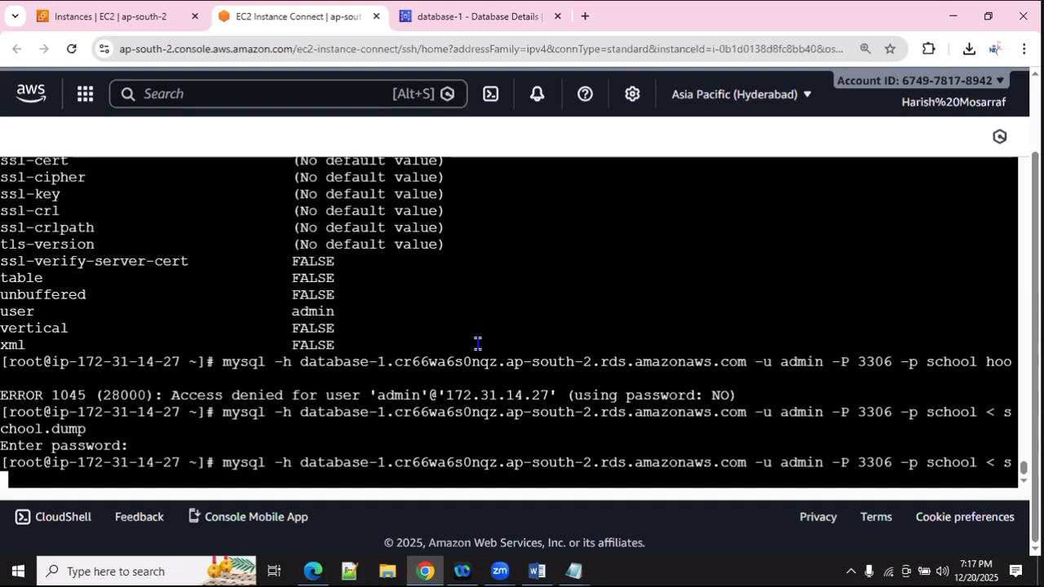
key("Up")
key("Up")
key("Up")
key("Up")
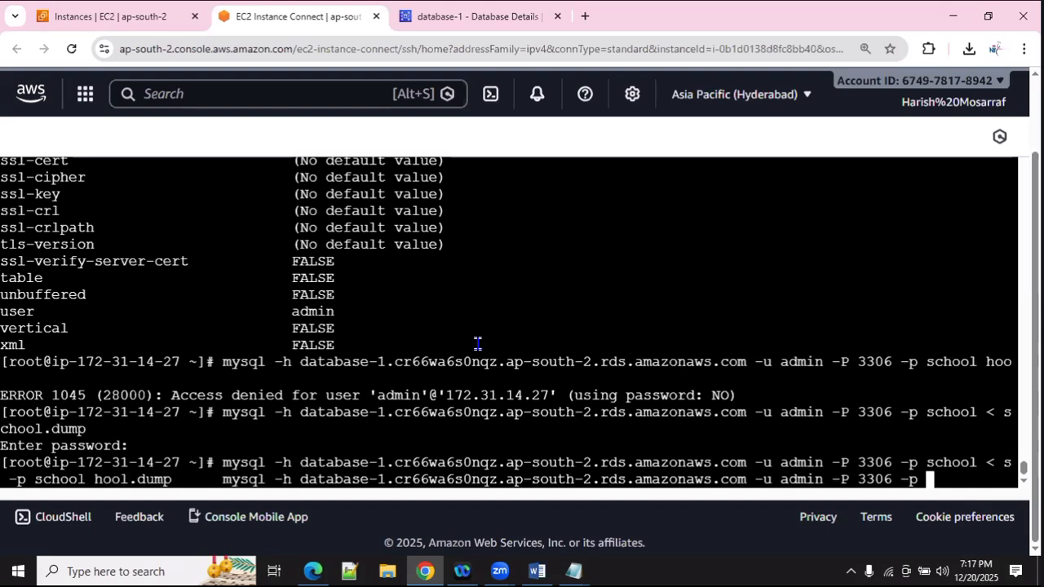
key("Up")
key("Up")
key("Up")
key("Up")
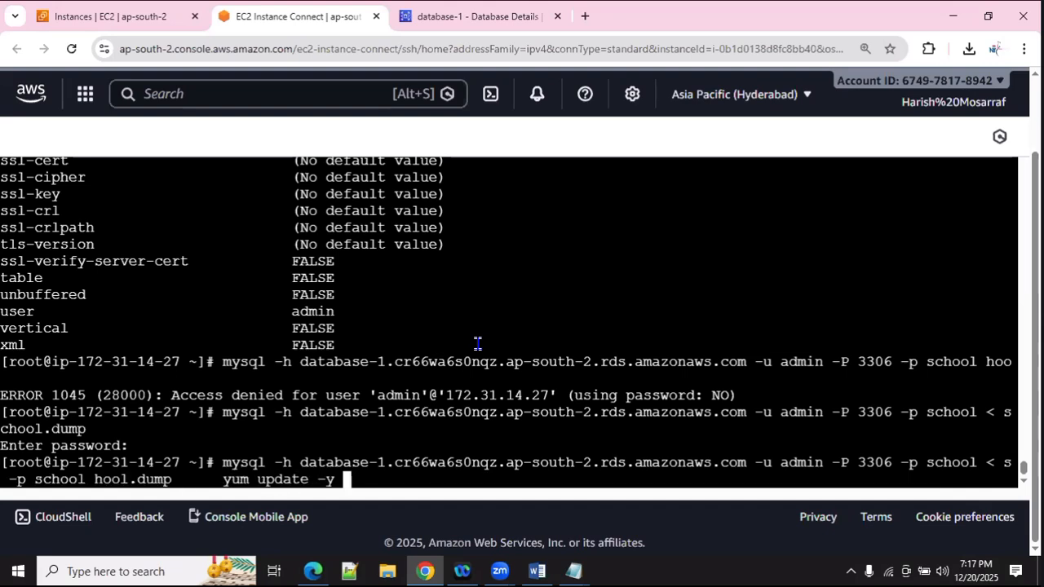
key("Down")
key("Down")
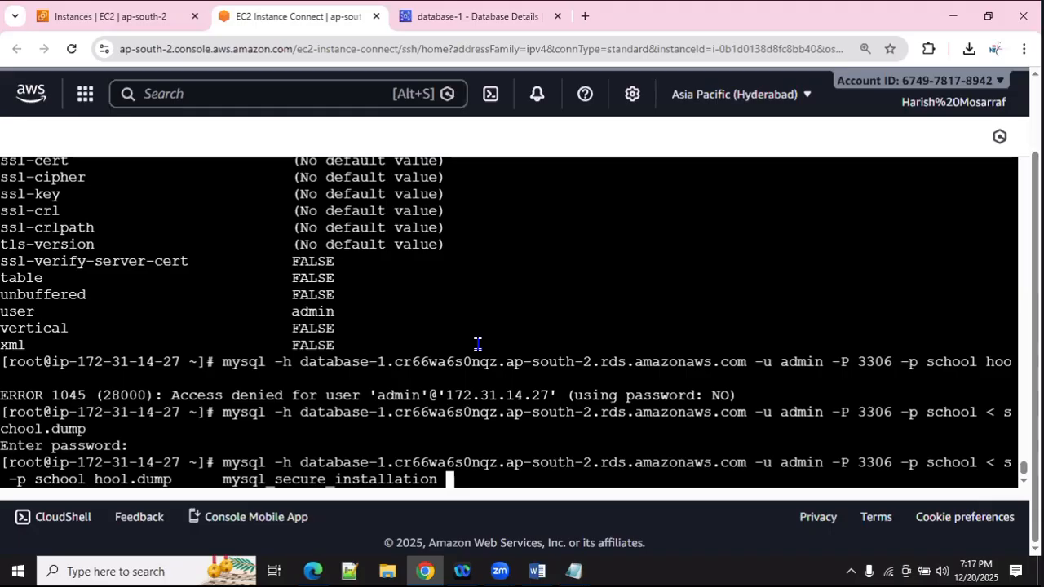
key("Return")
key("Return")
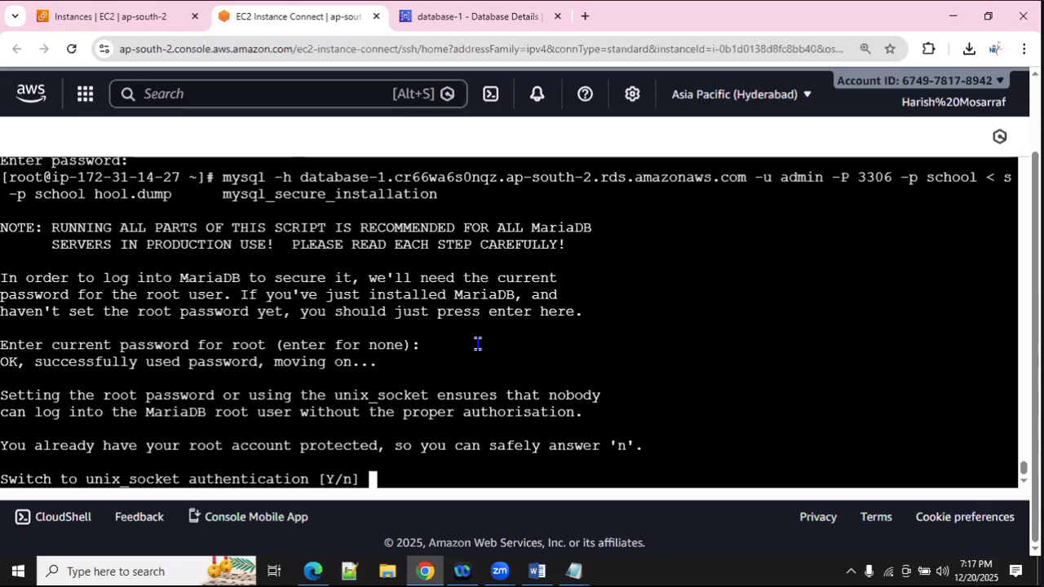
key("Return")
key("Return")
key("Return")
key("Return")
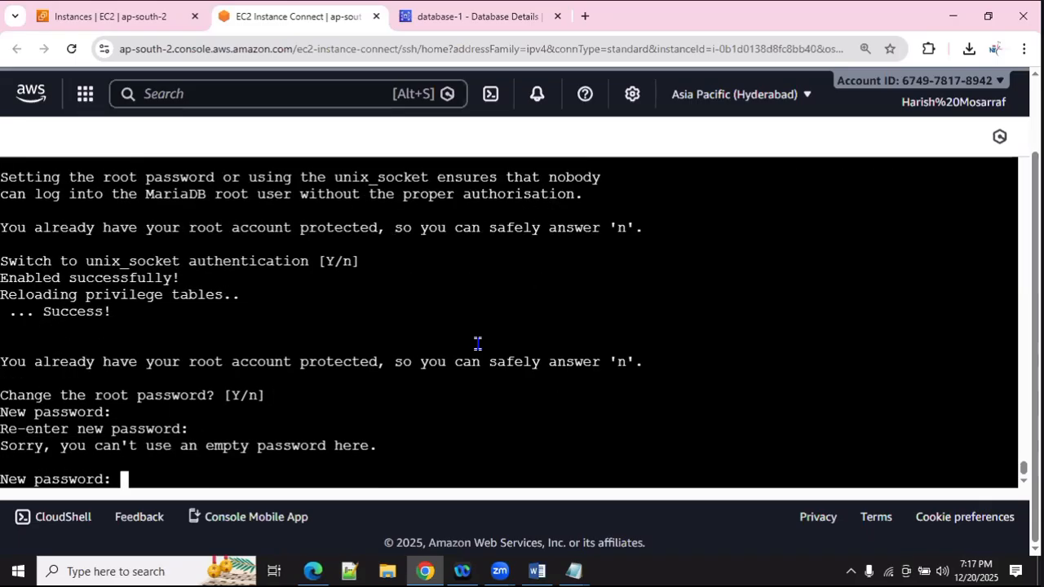
key("Return")
key("Return")
key("Return")
key("Return")
key("Return")
key("Return")
key("Return")
key("Return")
key("Return")
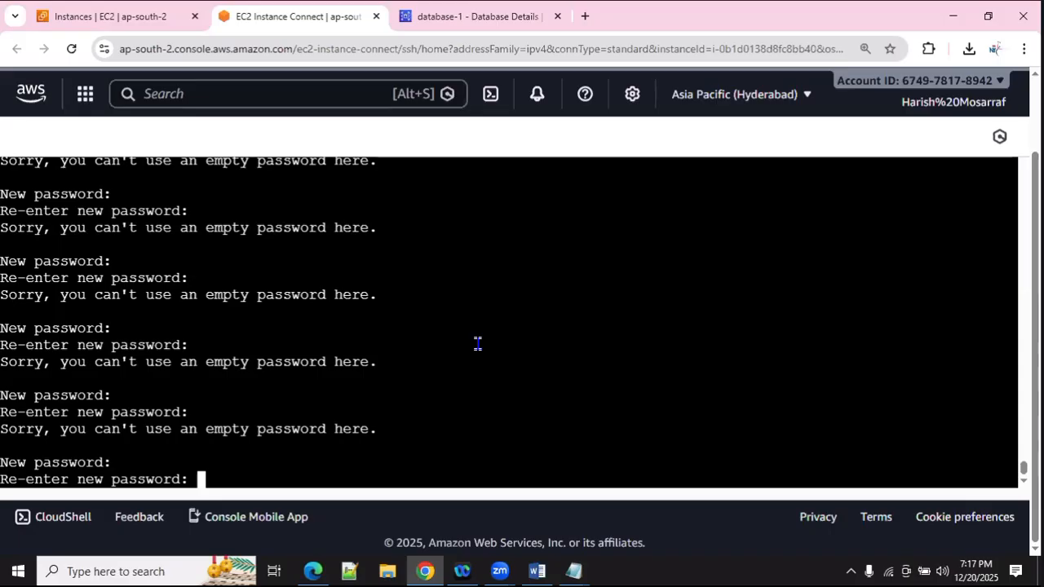
left_click(71, 48)
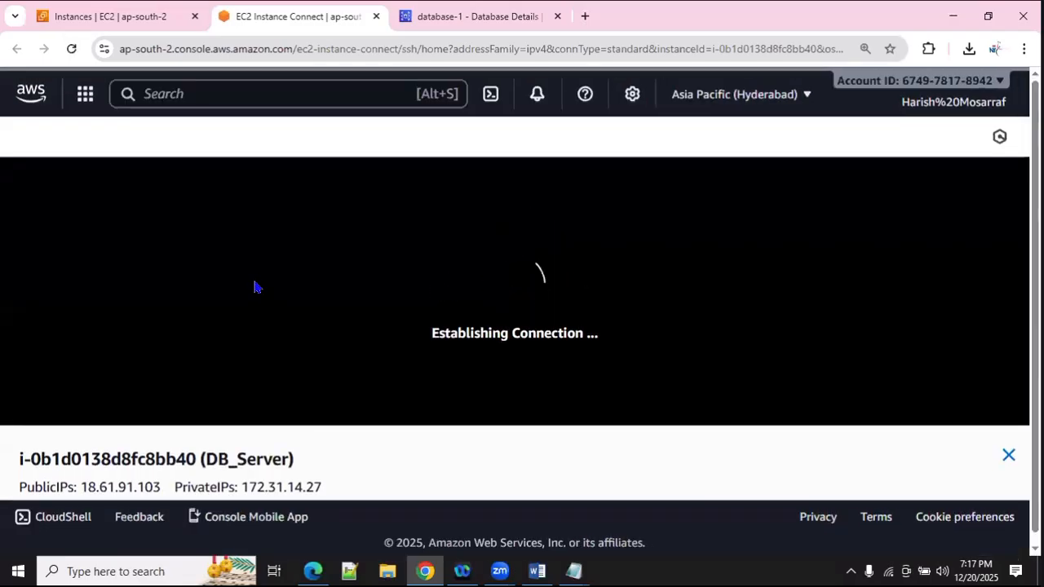
Step: Close the instance information panel and become root with sudo -i
left_click(1009, 456)
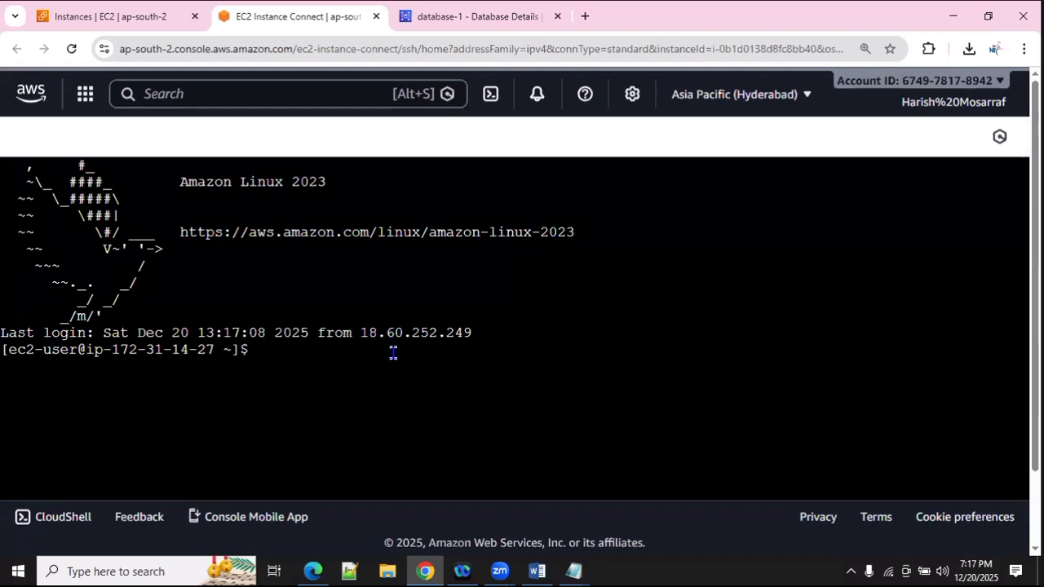
type("sudo -i")
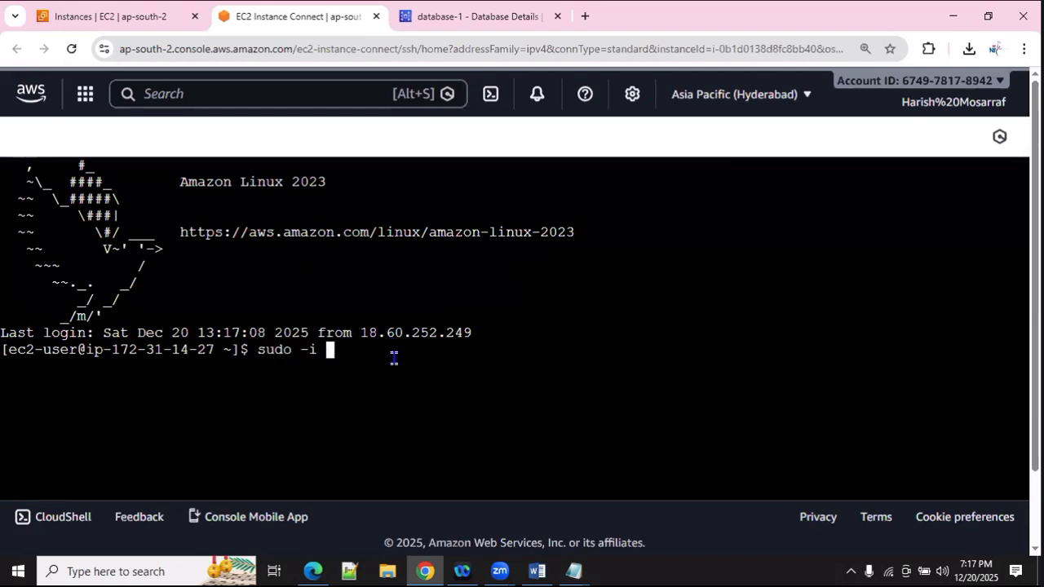
key("Return")
Step: Log in to the copied database-1 endpoint as admin on port 3306 and enter 'use school;'
type("mysql ")
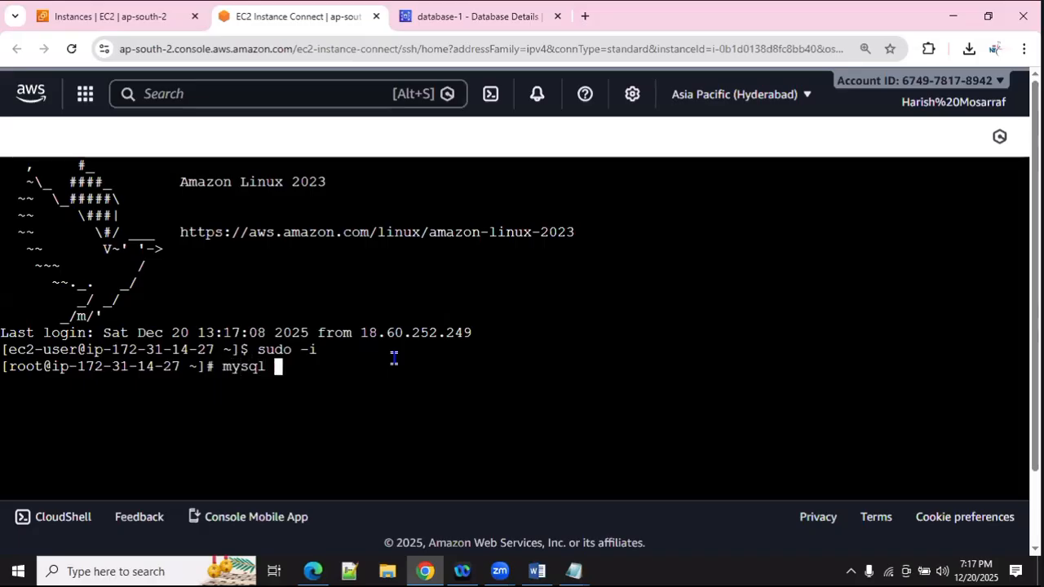
type("-h")
key("ctrl+Tab")
left_click(322, 348)
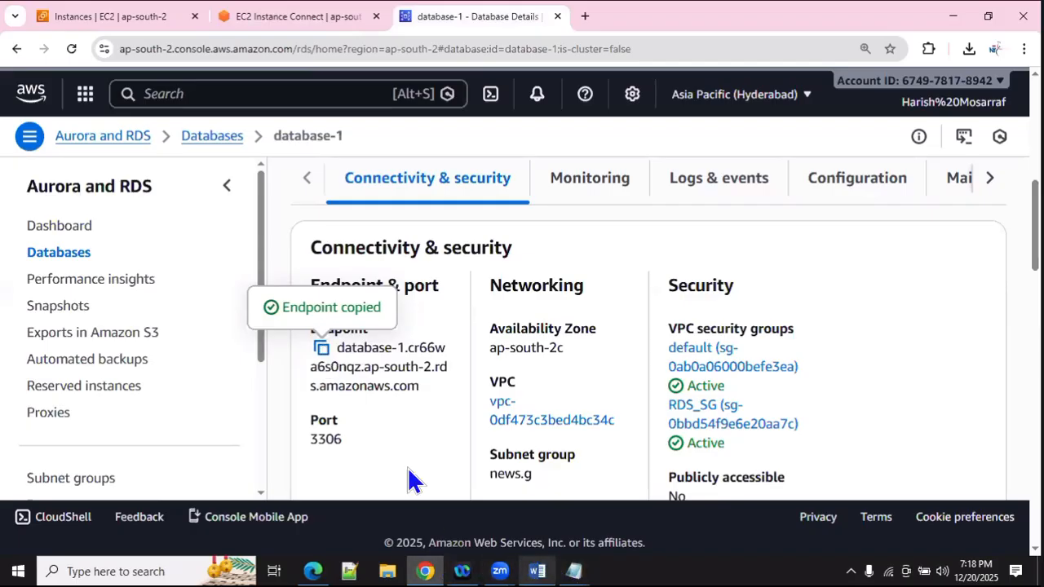
left_click(295, 18)
right_click(421, 378)
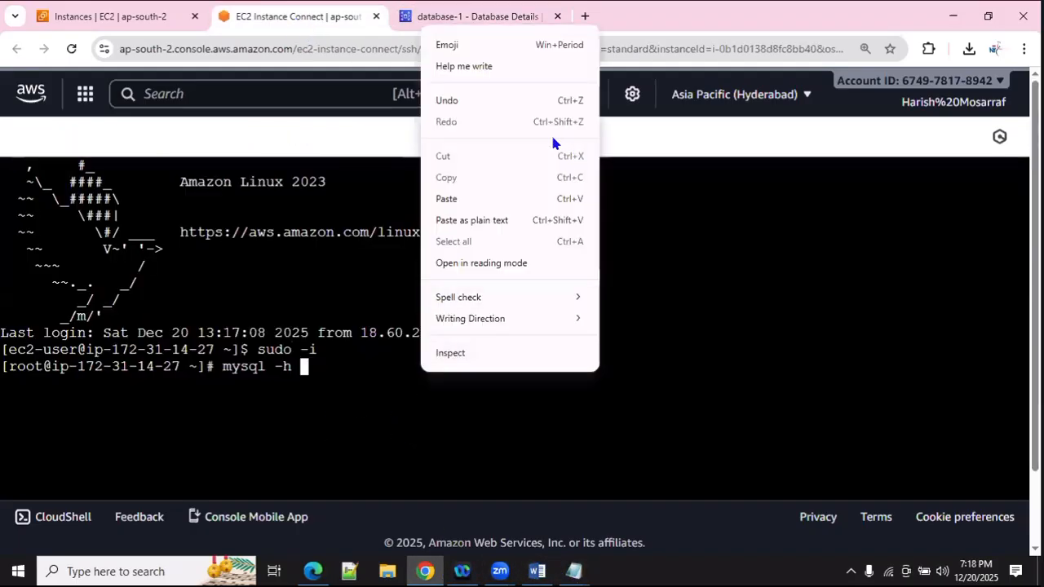
left_click(469, 198)
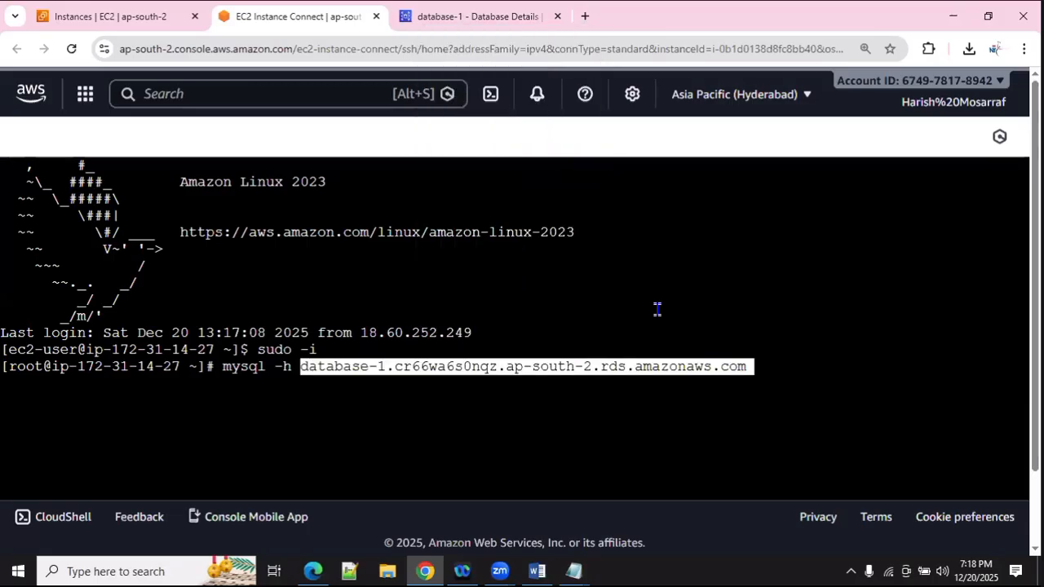
type("-")
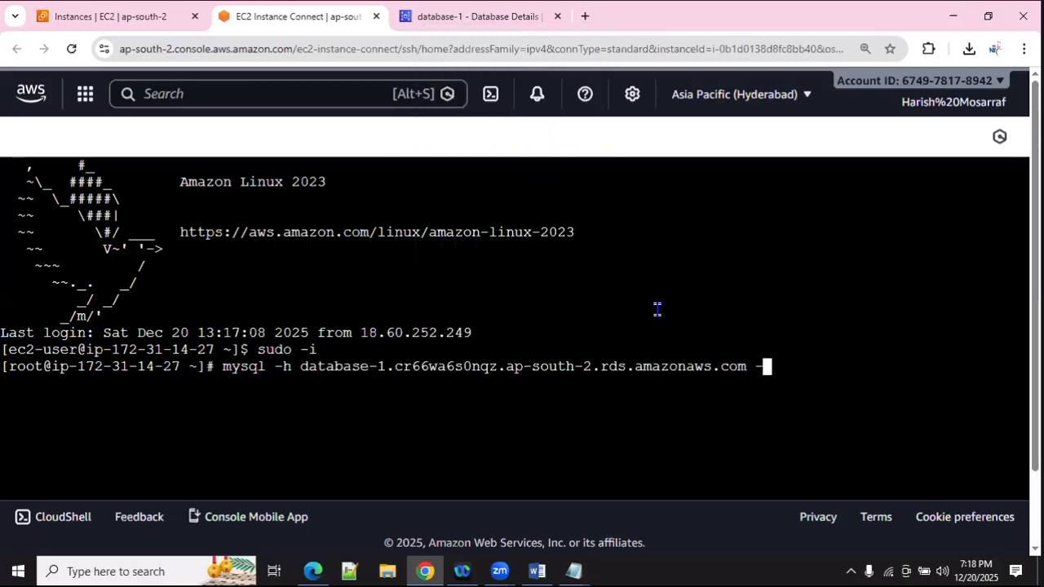
type("u admin -P 3306")
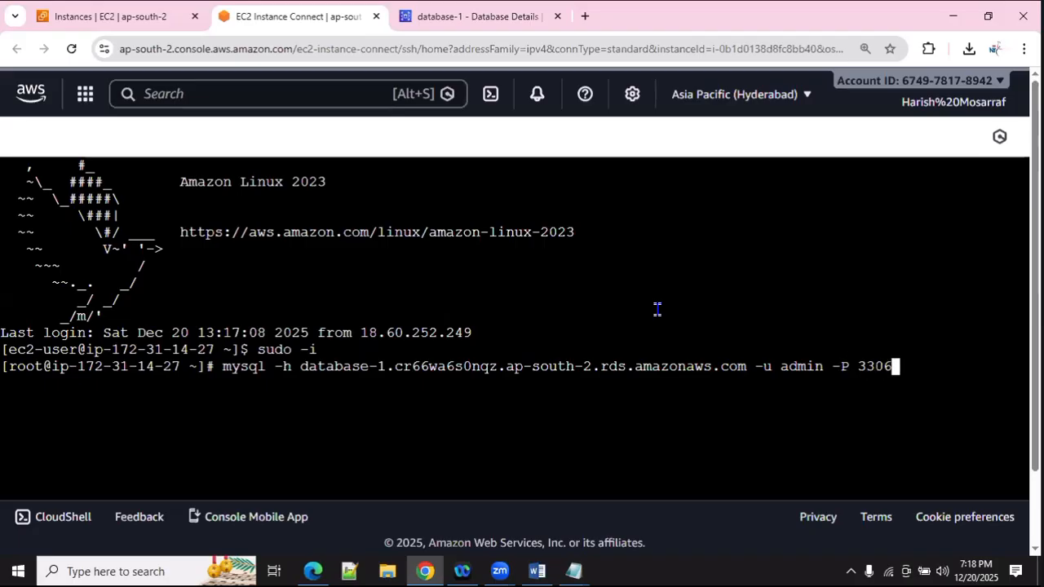
type(" -p")
key("Return")
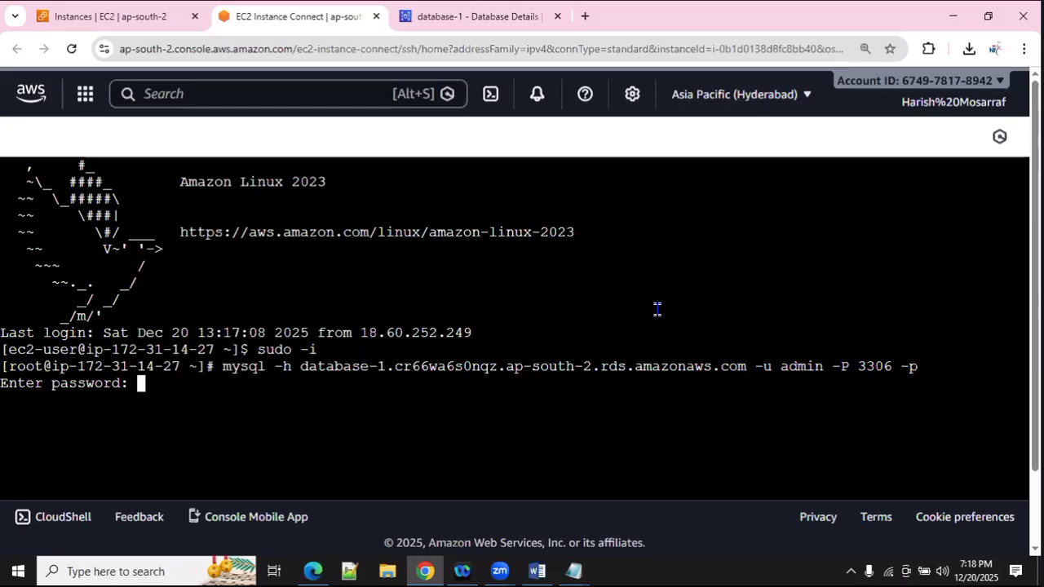
key("Return")
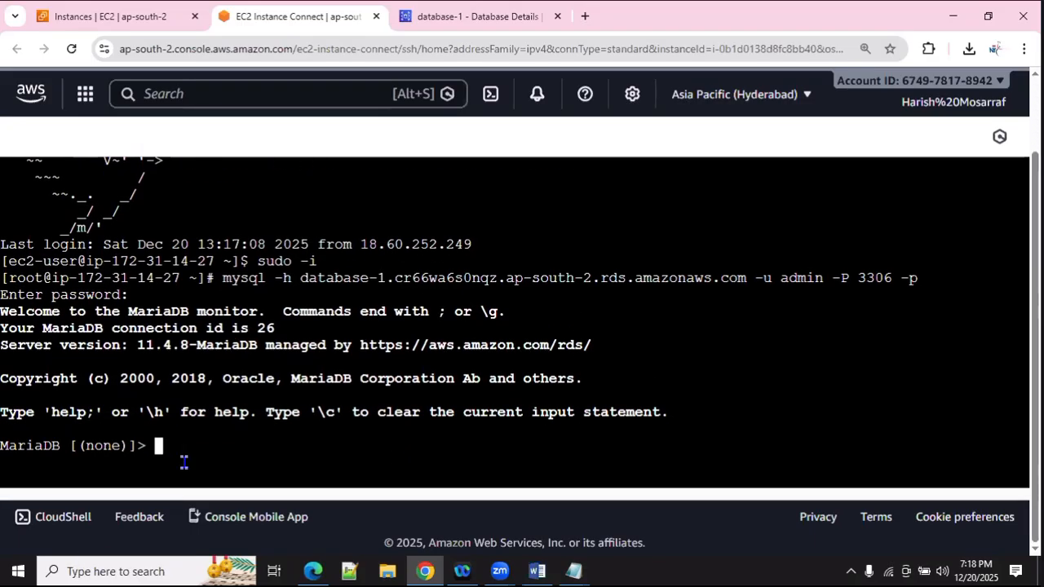
type("use school;")
Step: Select the school database, run show tables and select * from students showing two rows, then bring up the Word diagram
key("Return")
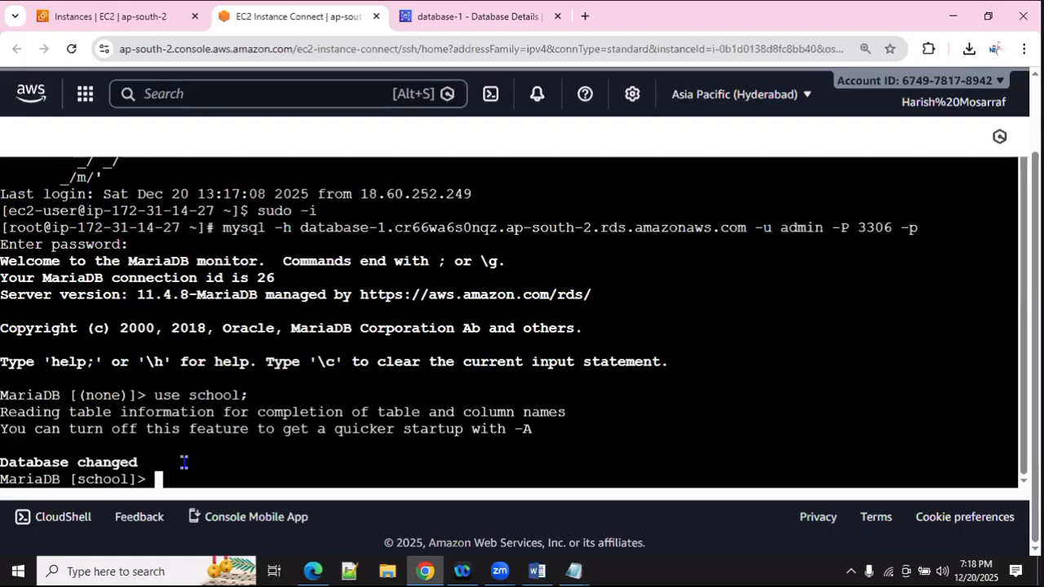
type("show tables;")
key("Return")
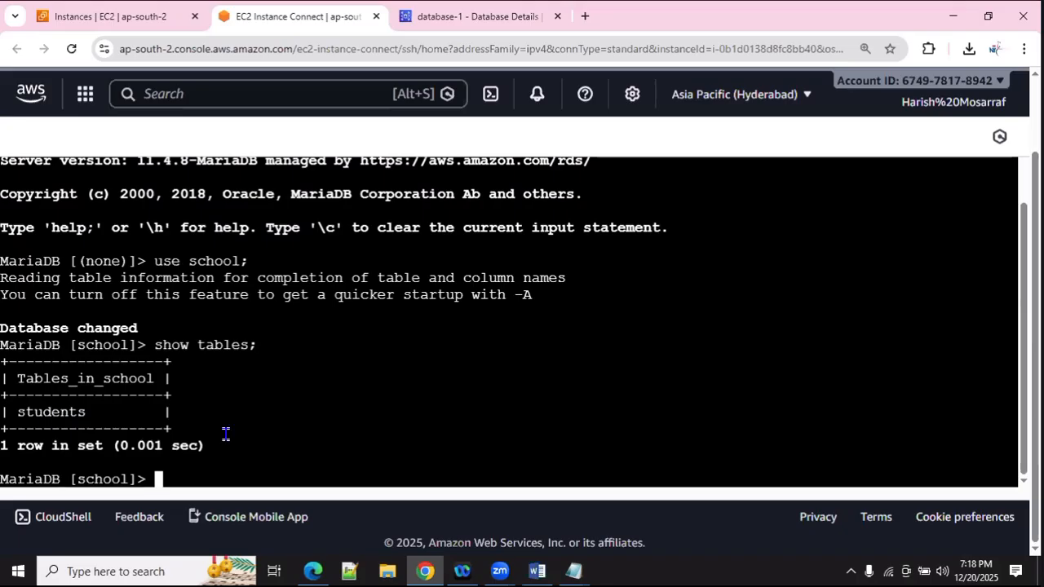
type("sele")
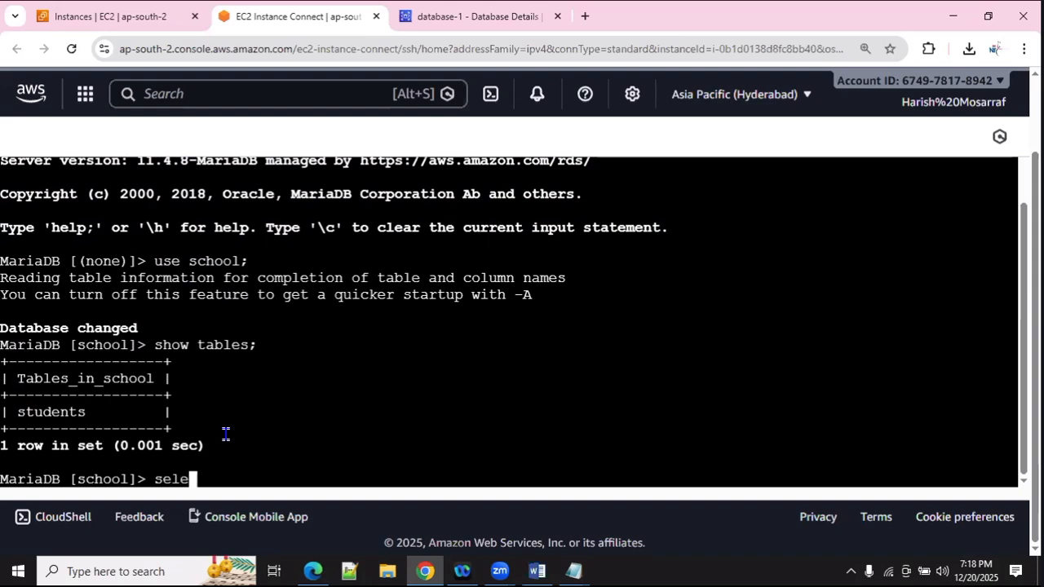
type("ct * from ")
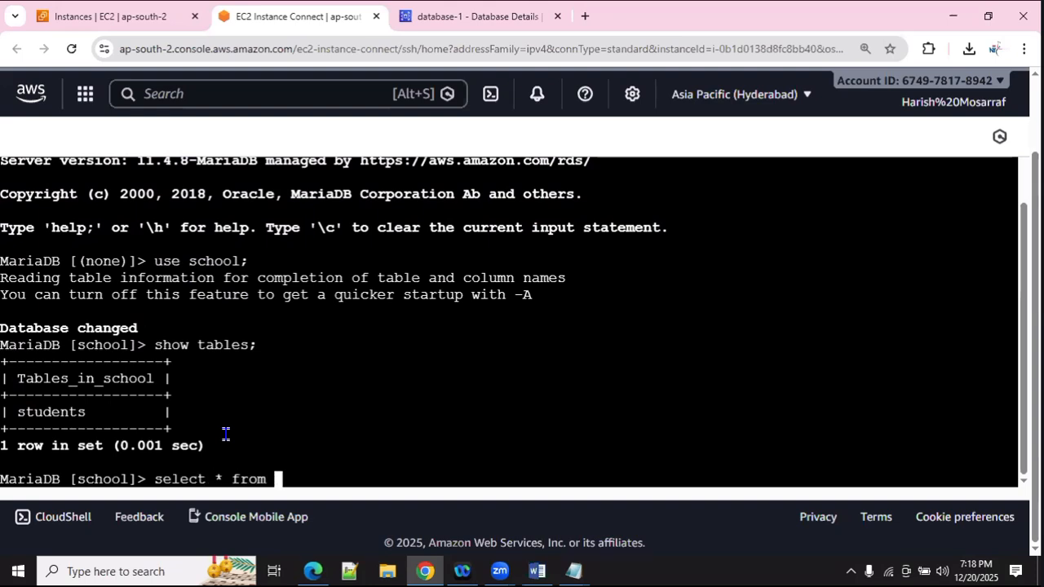
type("students")
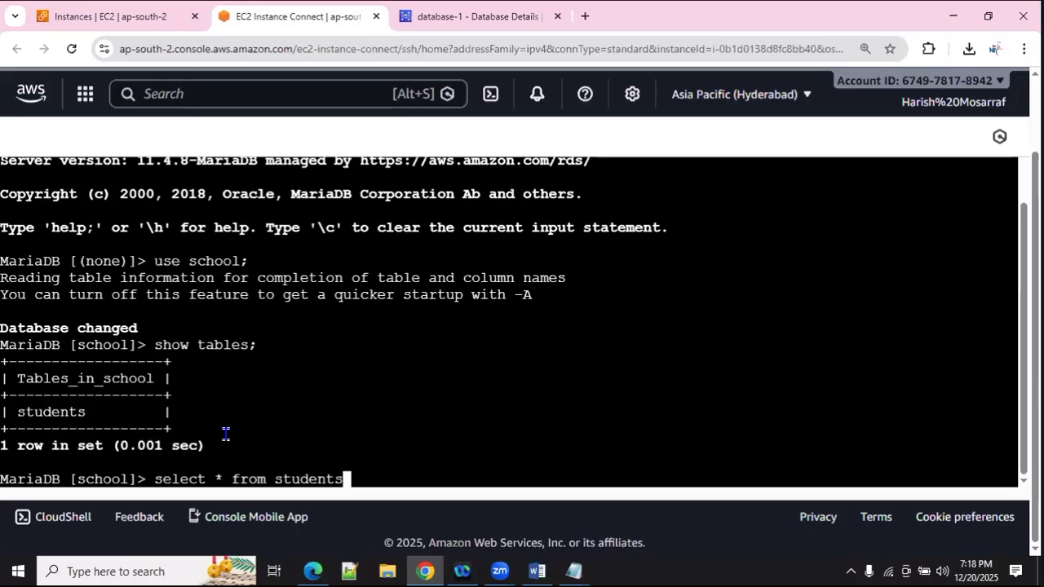
type(";")
key("Return")
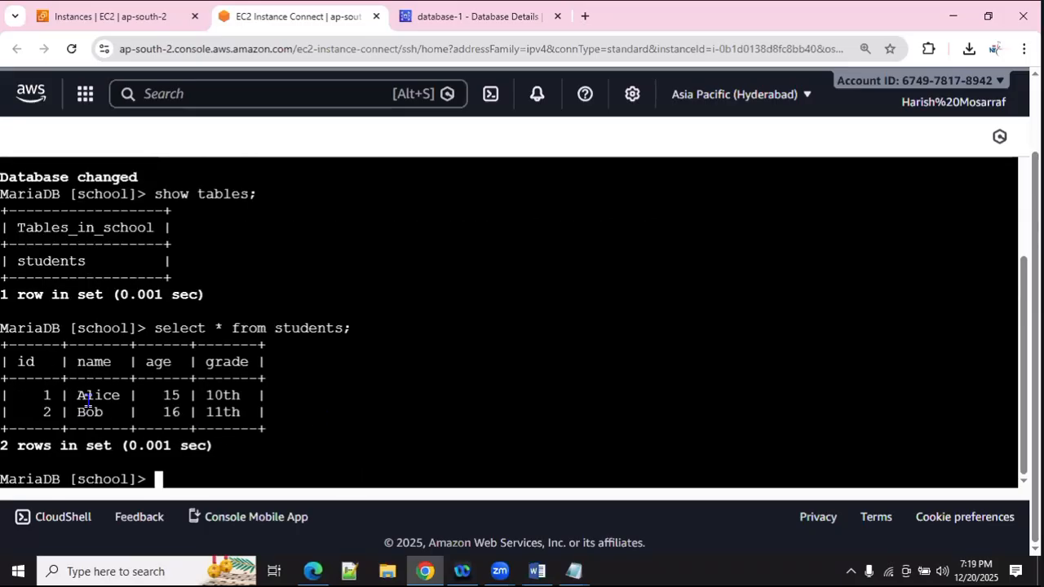
left_click(536, 572)
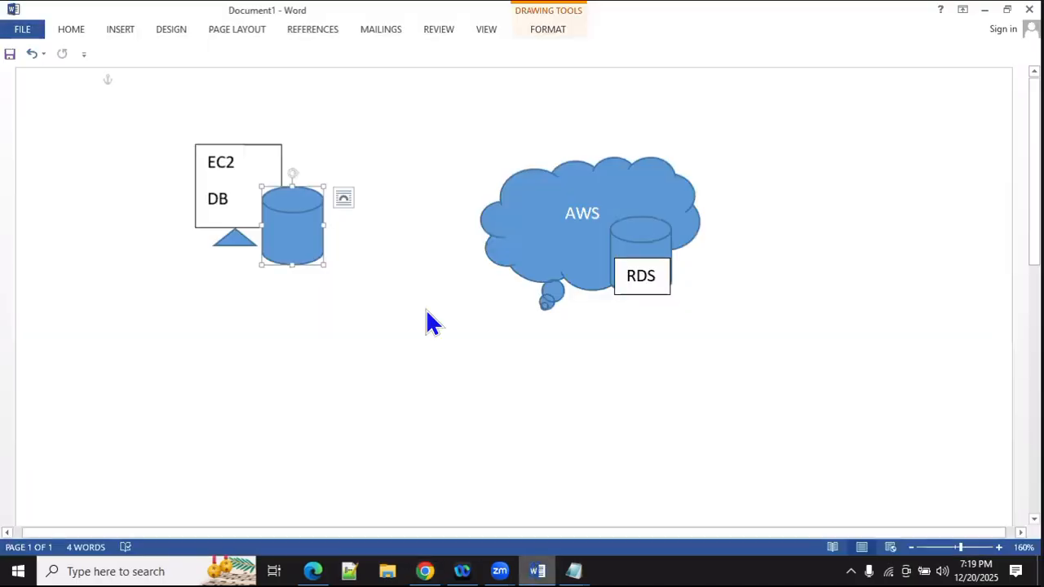
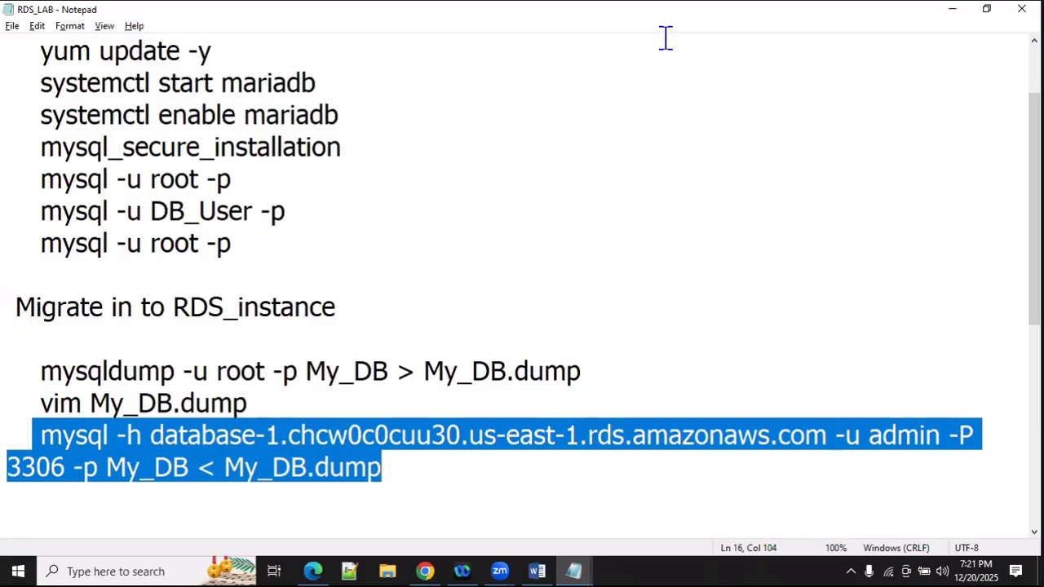
Step: Review the RDS_LAB notes in Notepad, which end with the mysql import of My_DB.dump into database-1
left_click(665, 39)
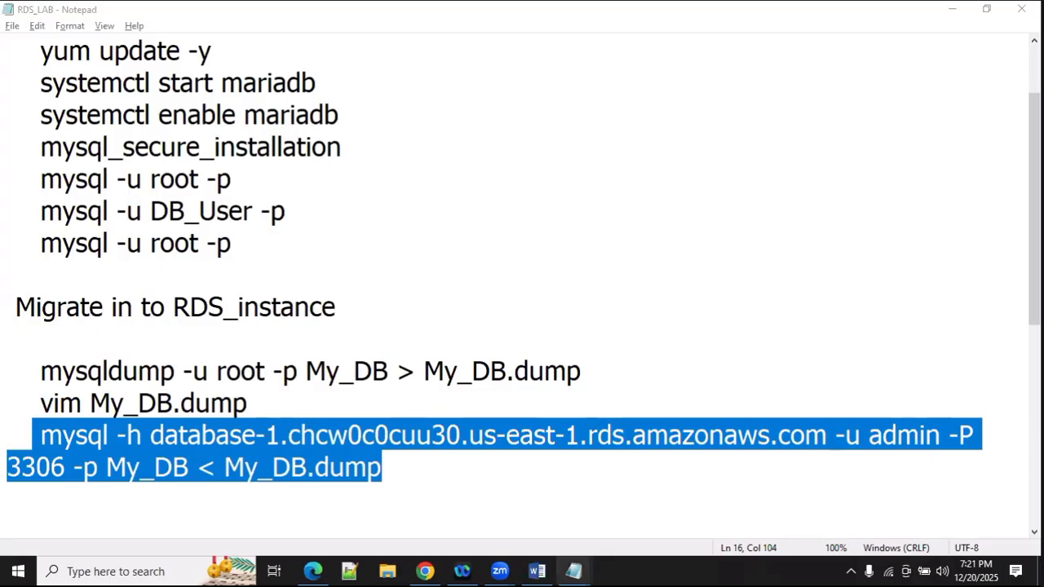
Step: Start deleting the database-1 RDS instance from its Actions menu
key("alt+Tab")
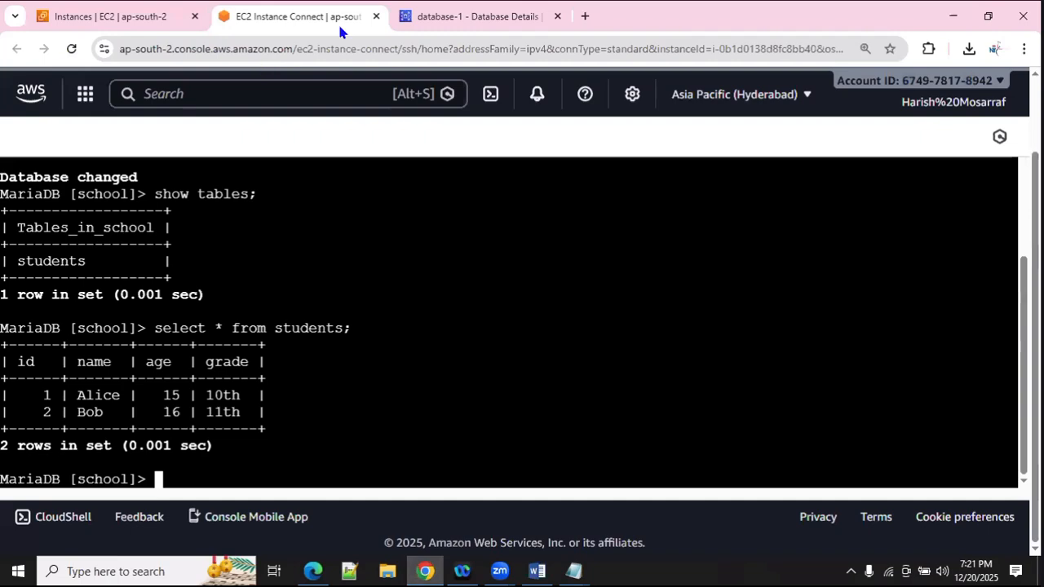
left_click(481, 18)
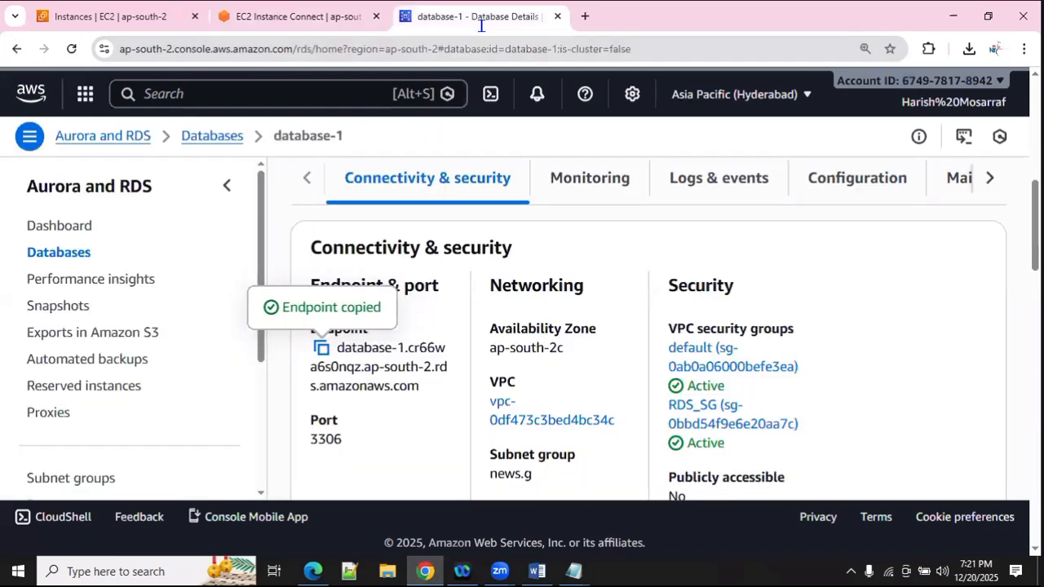
scroll(430, 291, "up", 8)
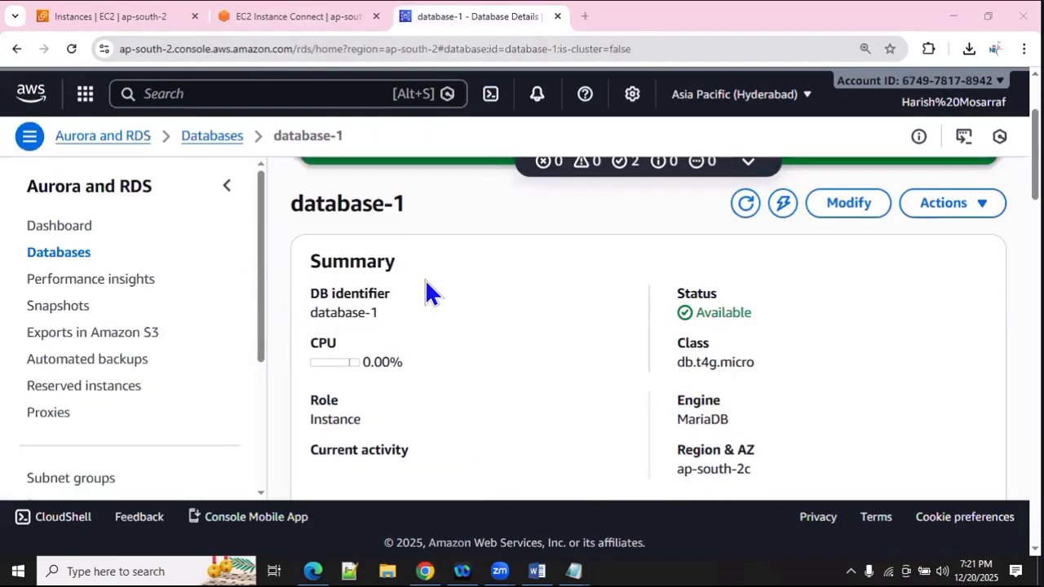
scroll(854, 214, "down", 2)
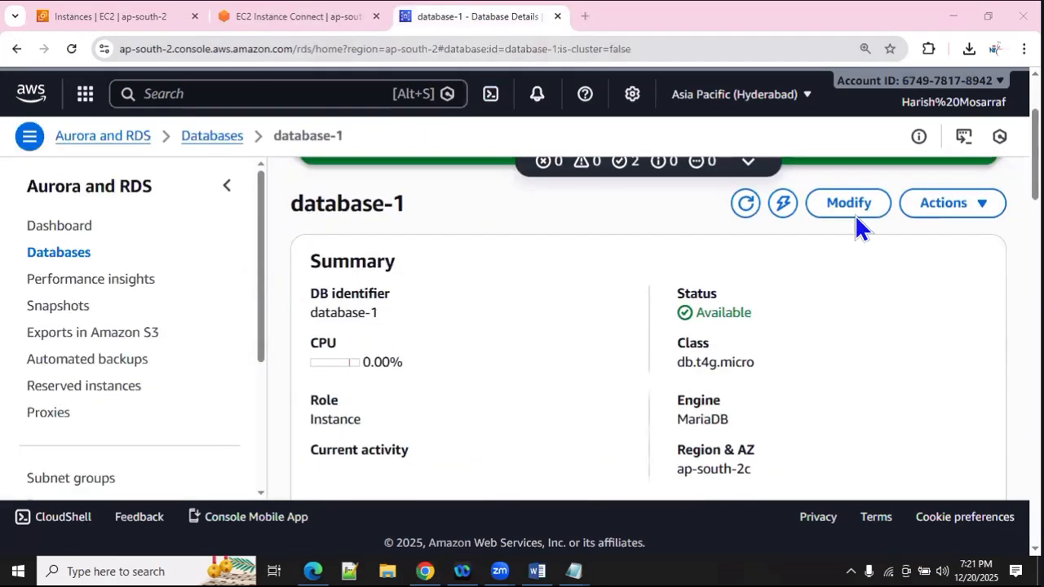
left_click(979, 208)
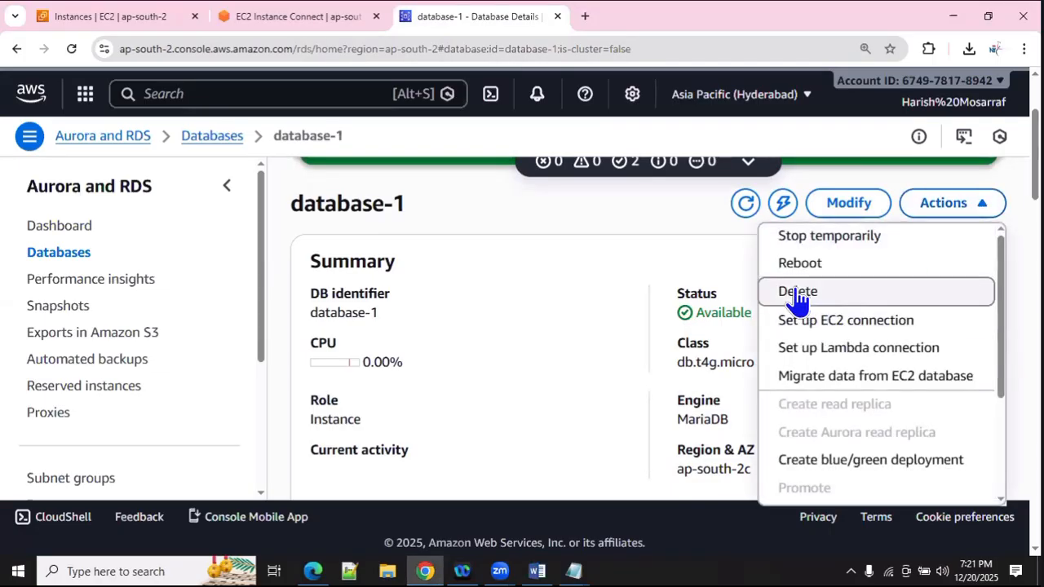
left_click(795, 292)
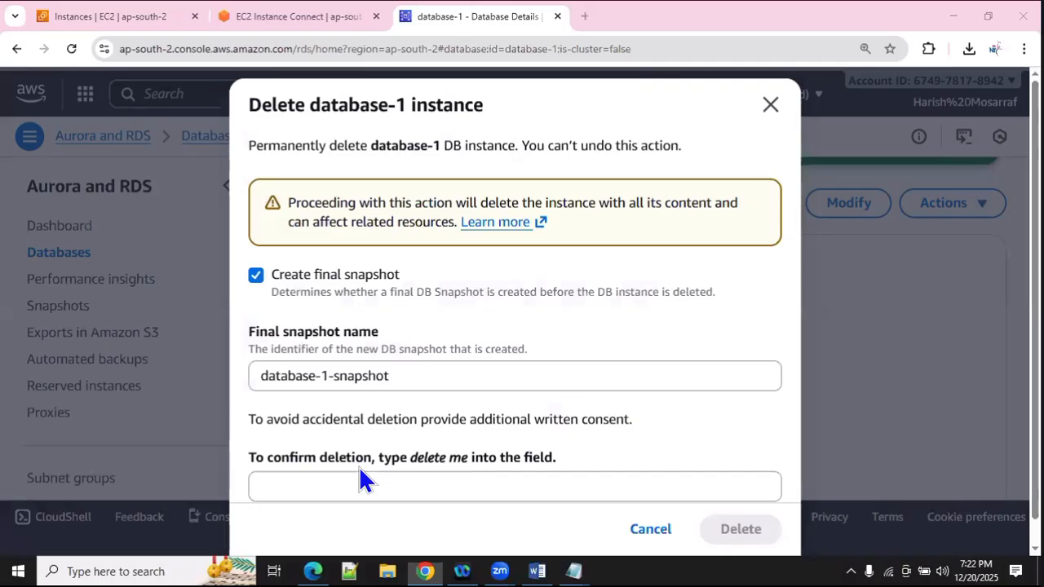
Step: Skip the final snapshot, acknowledge backup loss, enter 'delete me' and confirm deleting database-1
left_click(257, 277)
left_click(256, 331)
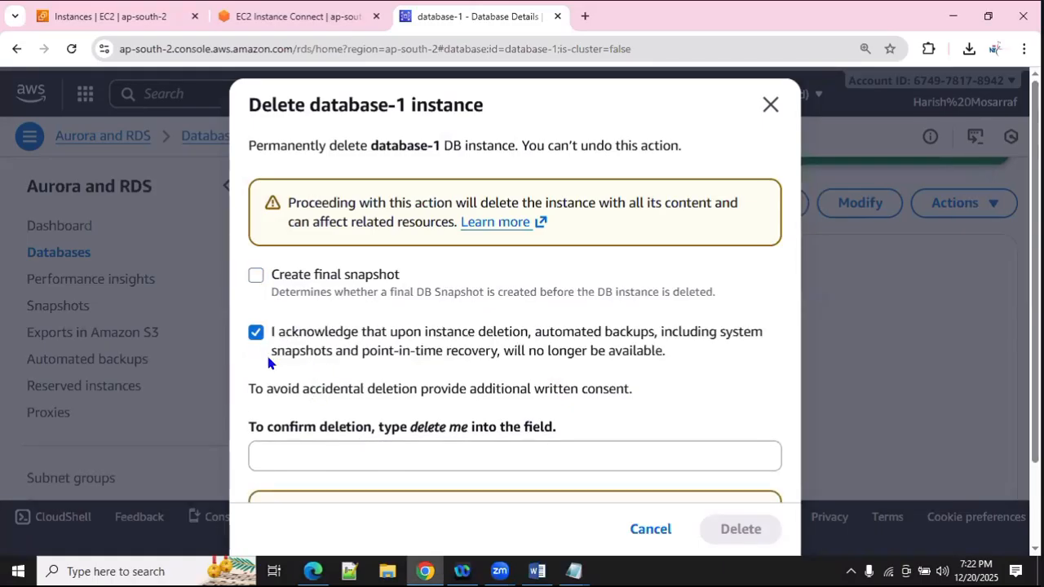
scroll(344, 400, "down", 1)
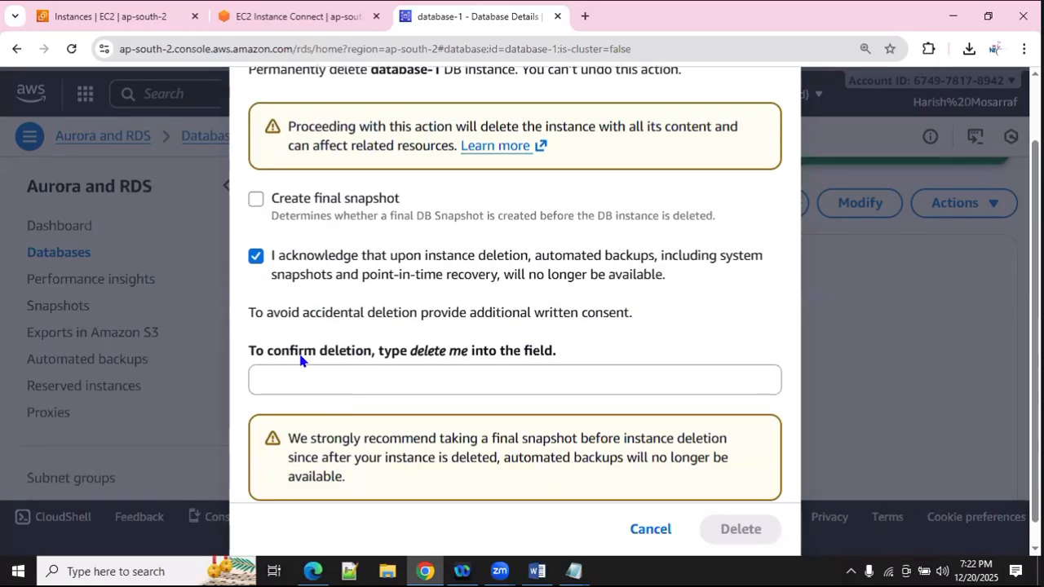
left_click(264, 275)
left_click_drag(410, 350, 470, 351)
key("ctrl+c")
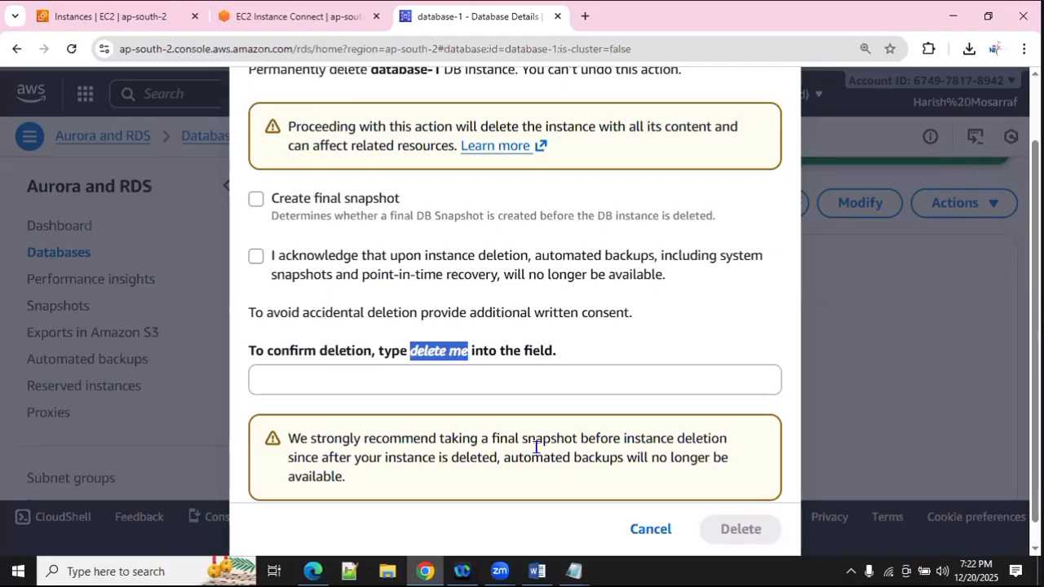
key("Tab")
key("ctrl+v")
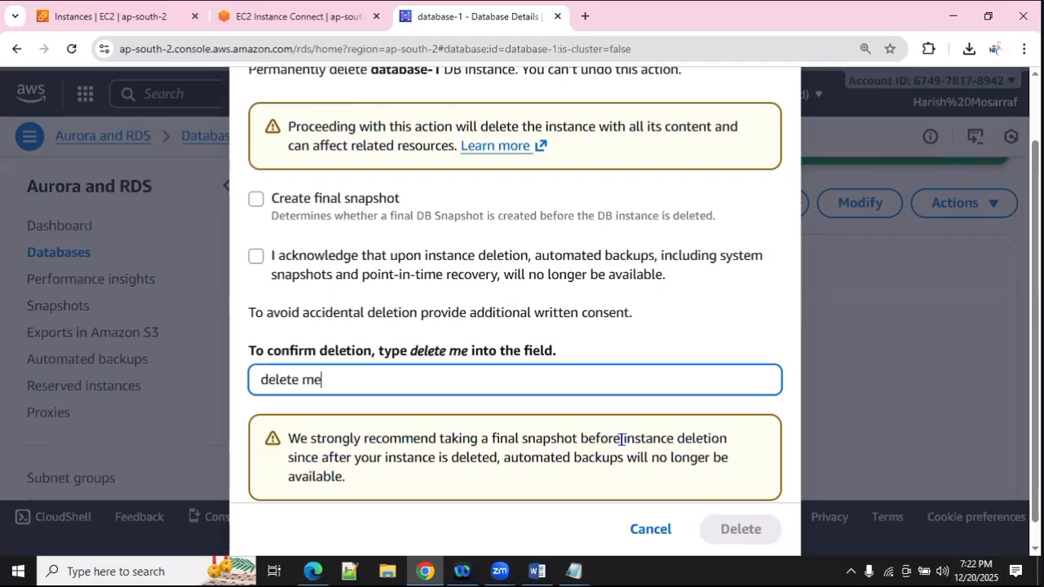
left_click(259, 258)
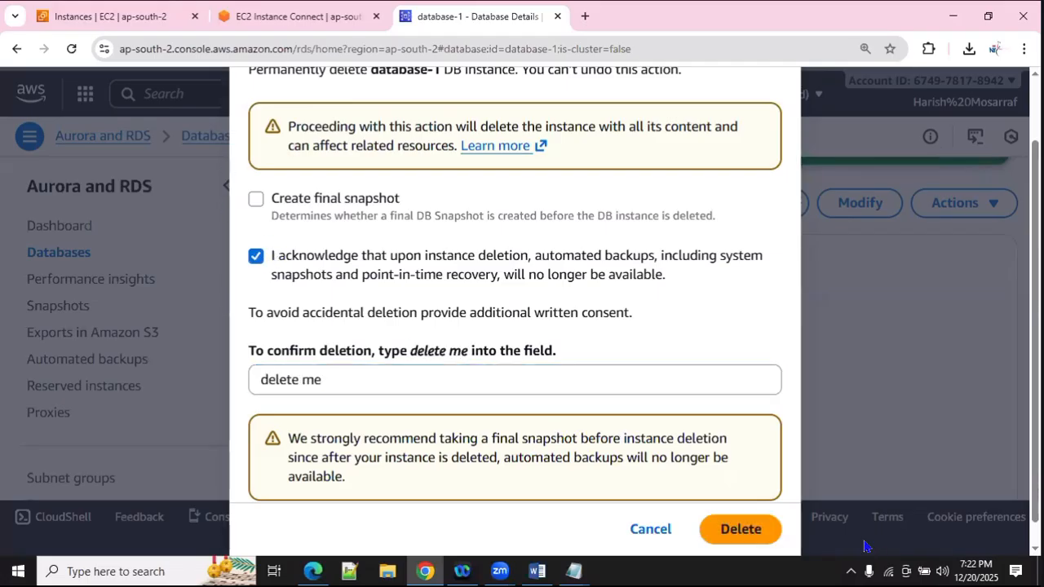
left_click(739, 530)
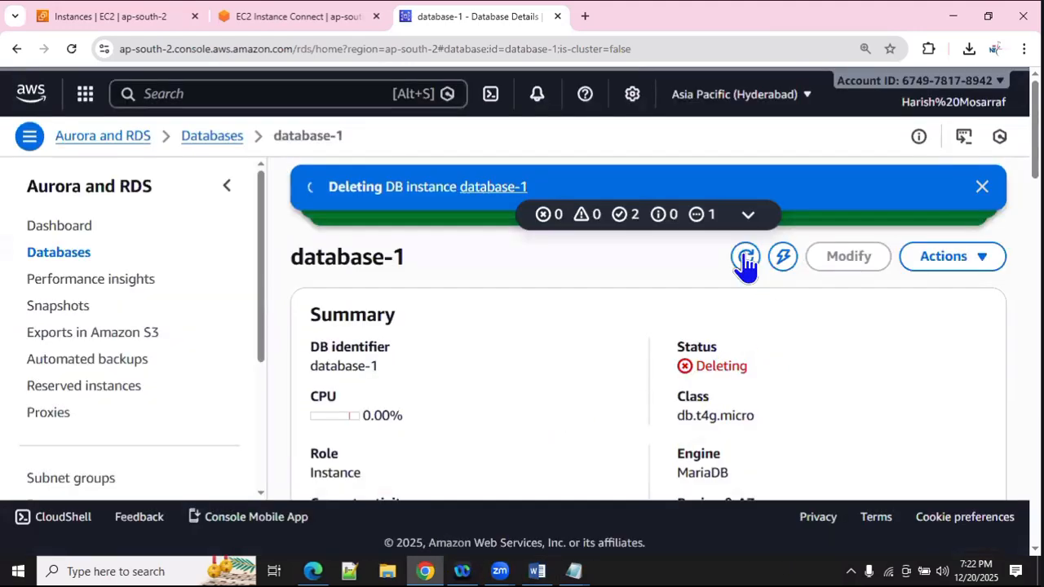
Step: Terminate the DB_Server EC2 instance through Instance state > Terminate (delete) instance
left_click(98, 13)
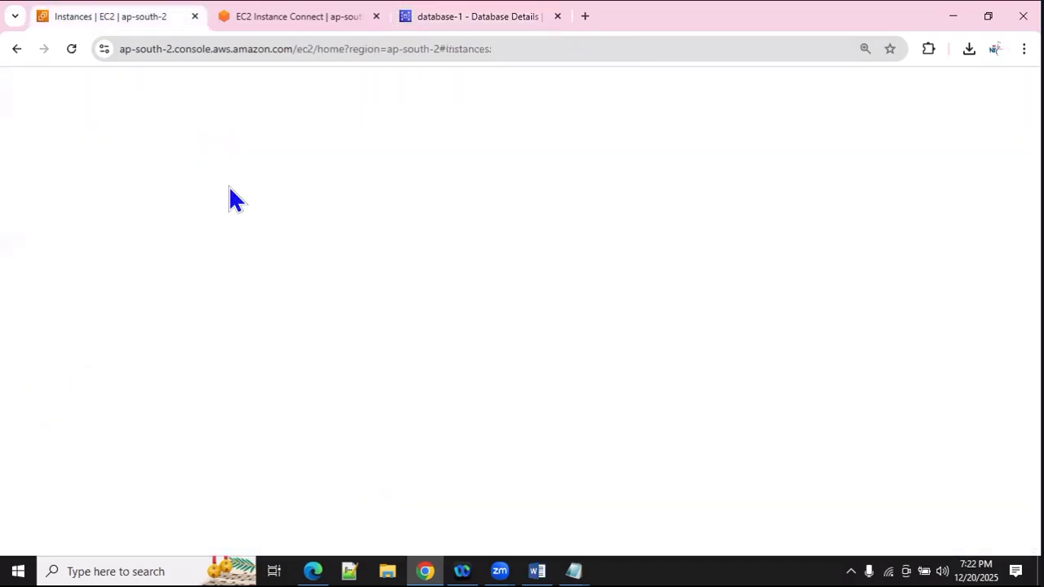
left_click(482, 93)
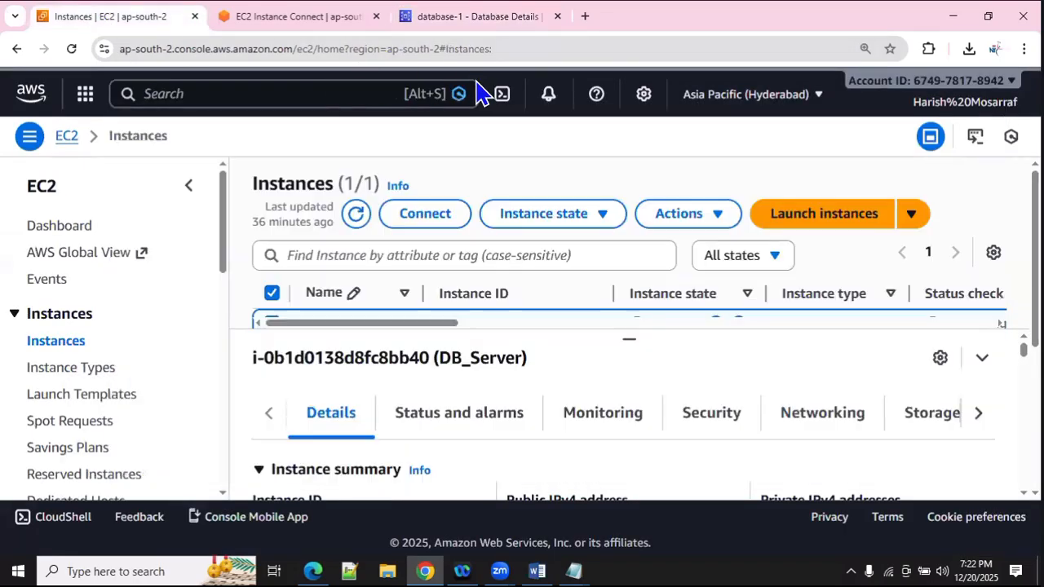
scroll(356, 274, "down", 2)
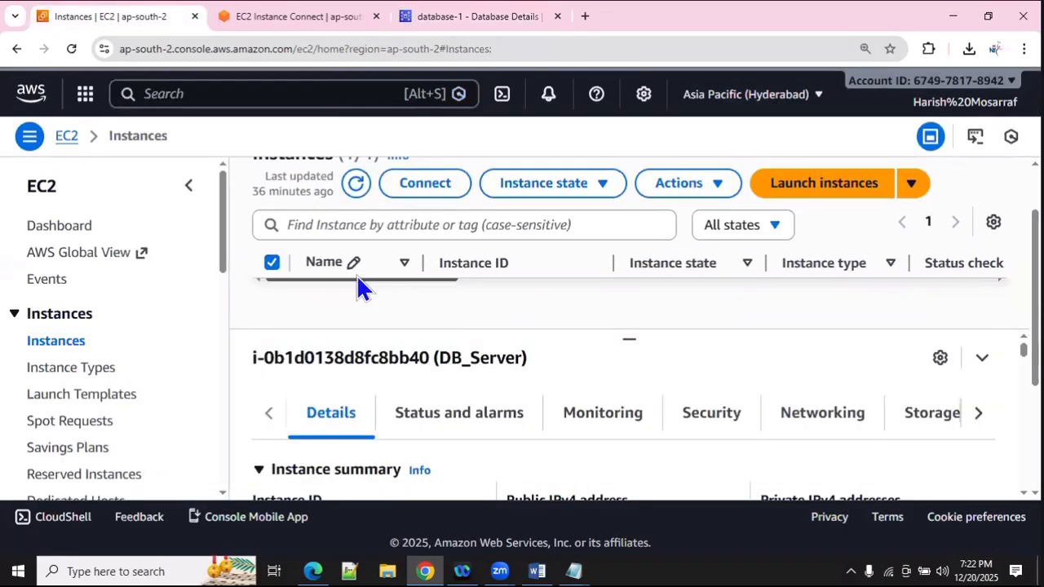
scroll(372, 251, "up", 2)
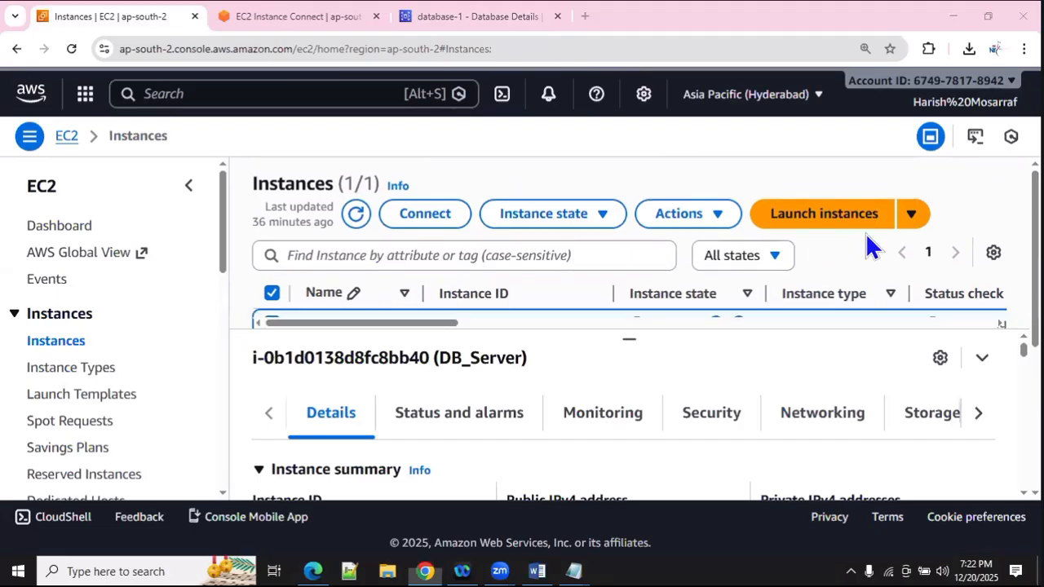
scroll(962, 281, "down", 2)
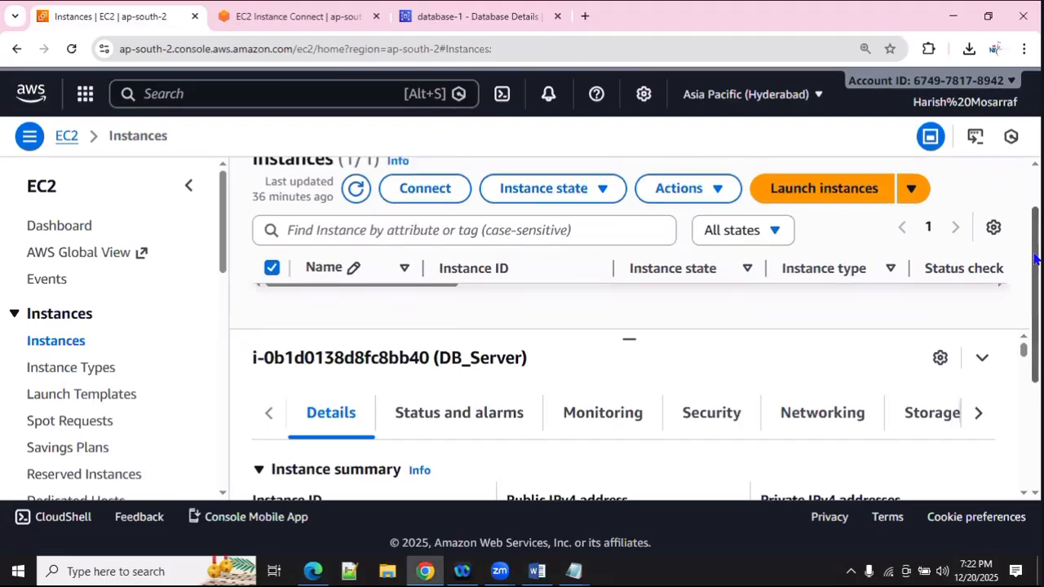
scroll(1034, 260, "up", 1)
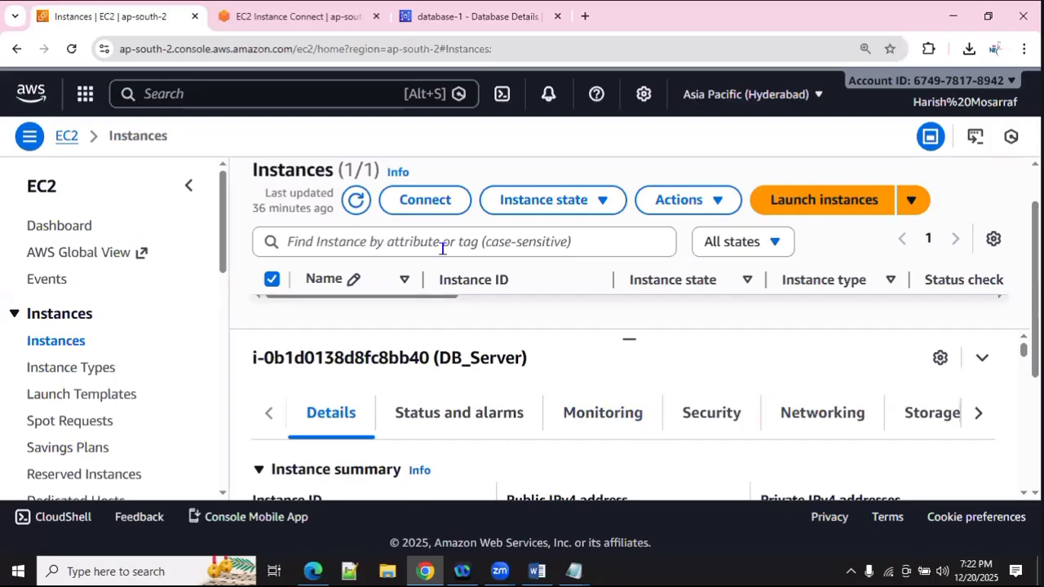
scroll(409, 305, "up", 1)
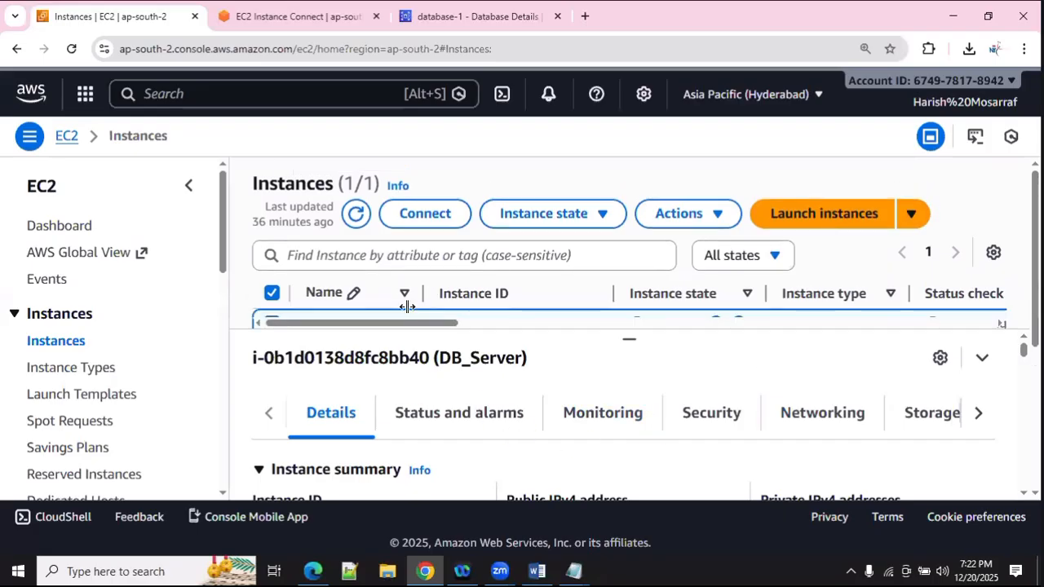
left_click(718, 216)
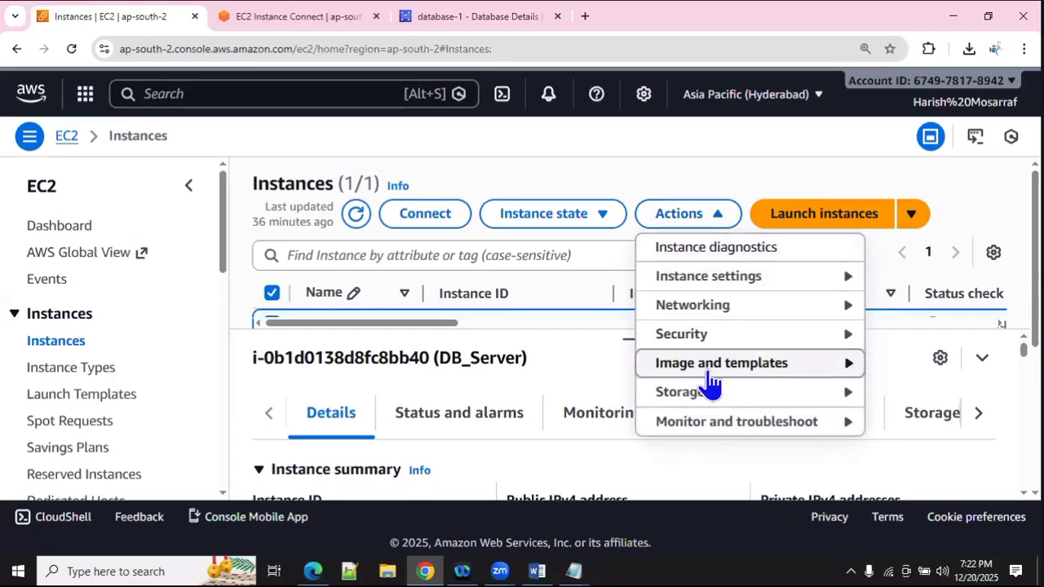
left_click(585, 220)
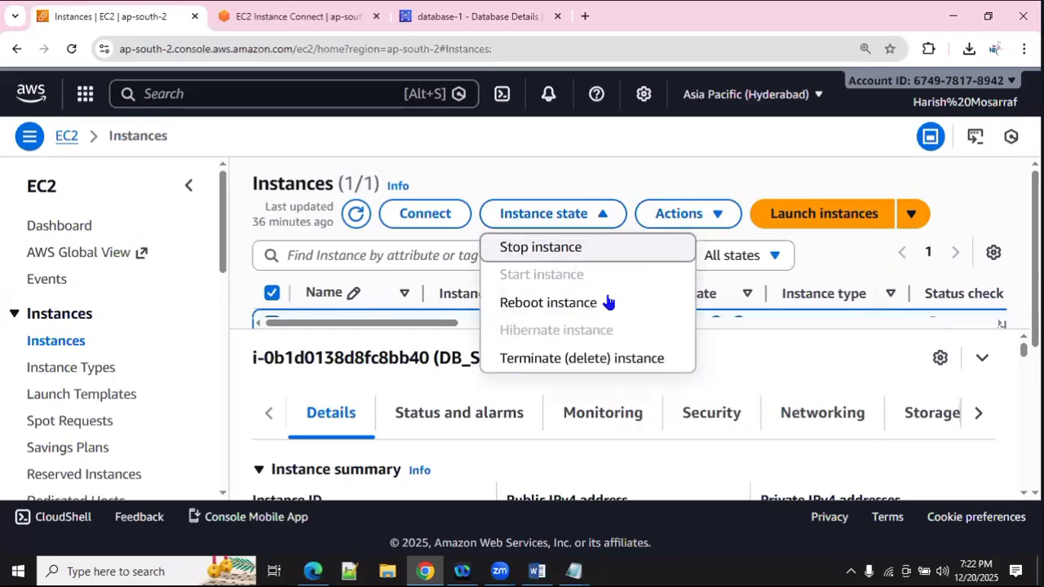
left_click(538, 360)
scroll(805, 370, "down", 2)
left_click(914, 463)
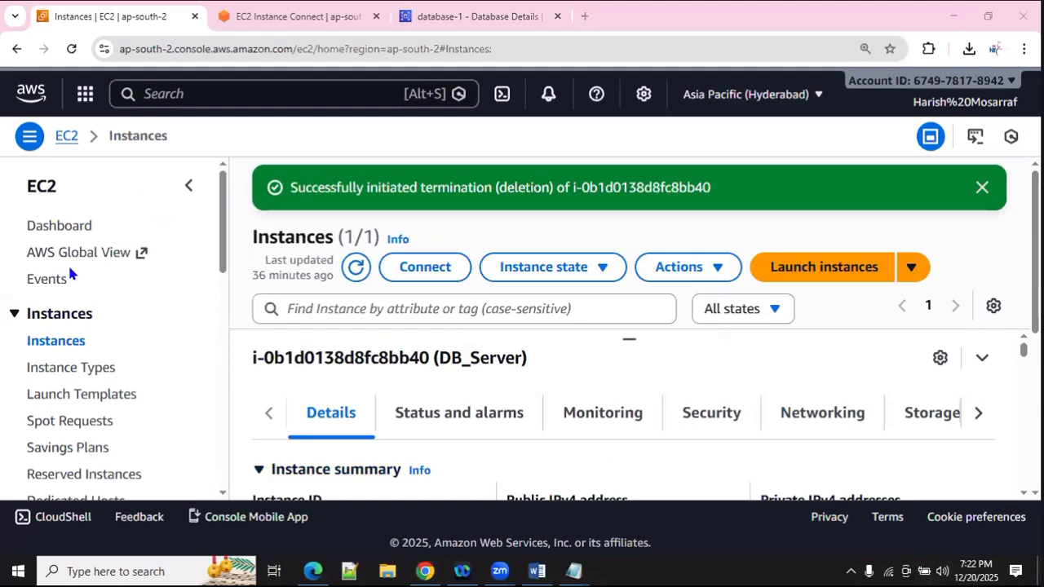
scroll(748, 297, "down", 2)
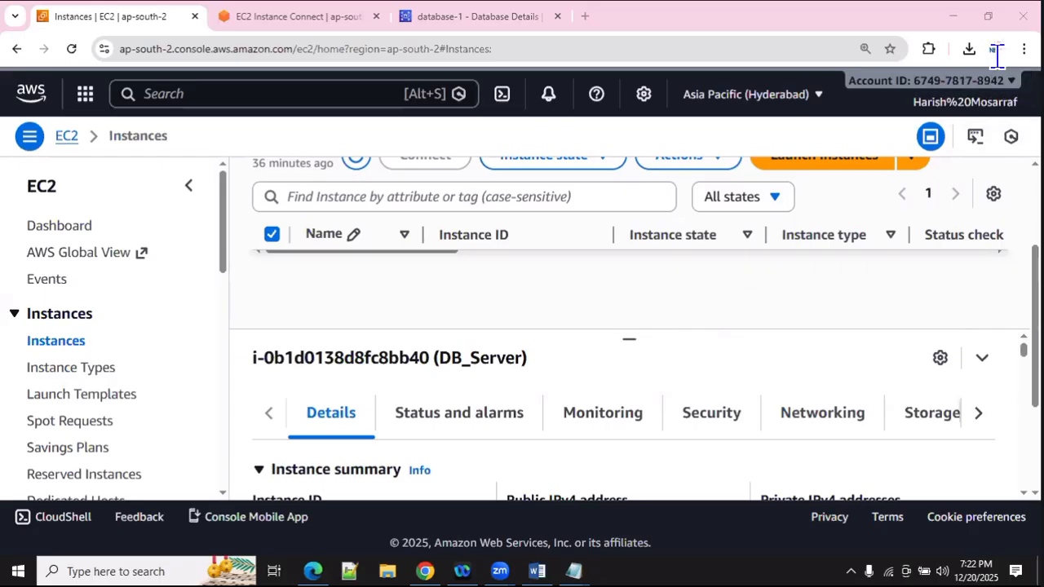
Step: Reset the Chrome page zoom from 125% to 100%
left_click(1023, 48)
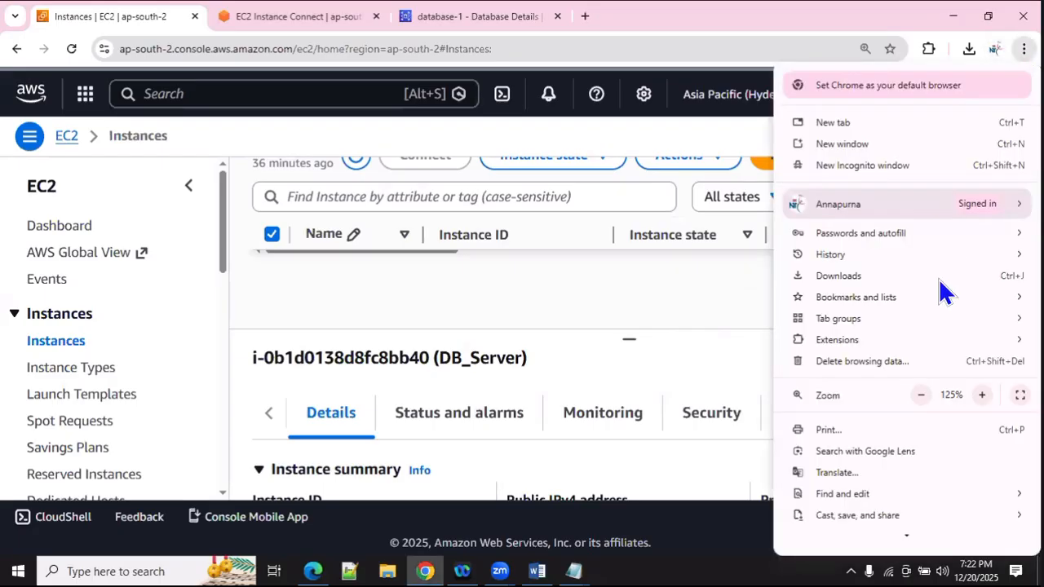
left_click(920, 396)
left_click(920, 396)
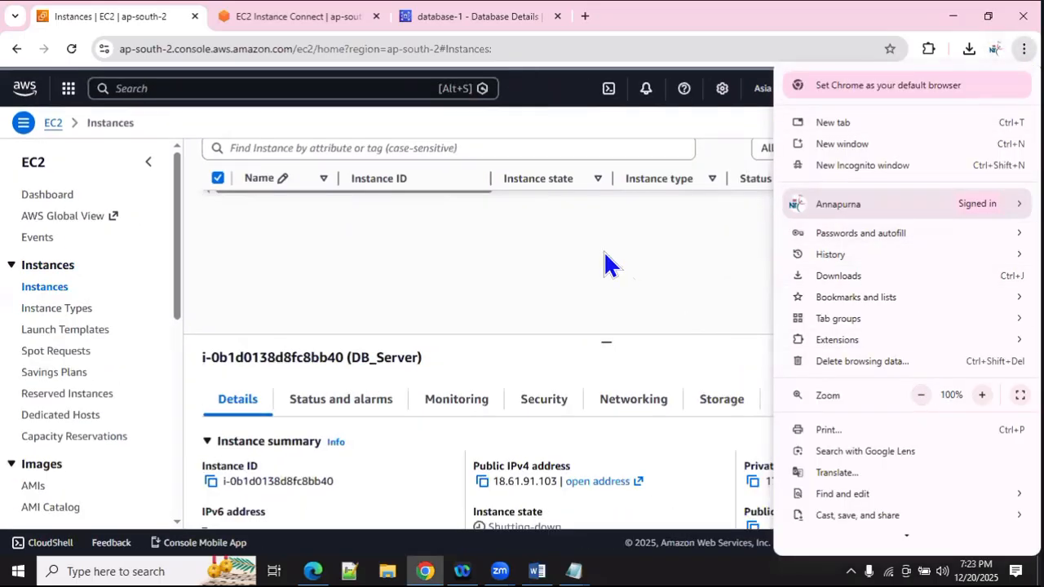
left_click(610, 264)
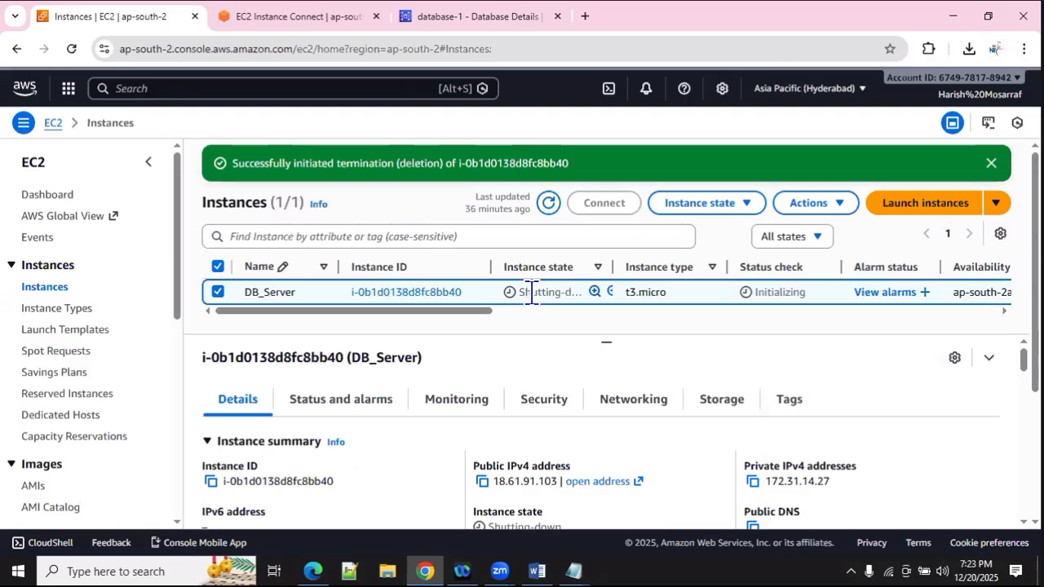
Step: Refresh the instance list, then check that database-1 shows status Deleting
left_click(549, 204)
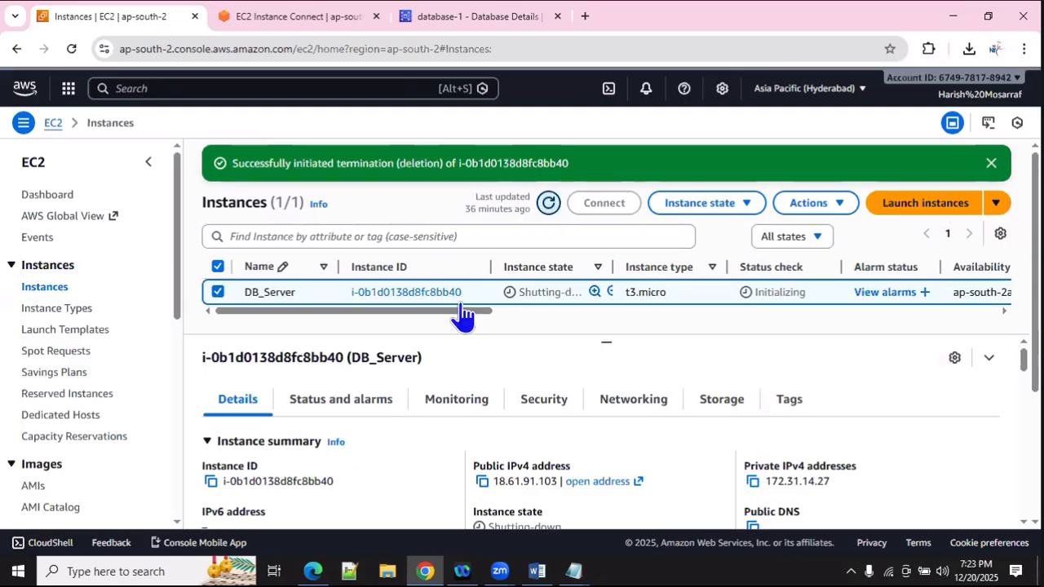
left_click(479, 16)
left_click(795, 221)
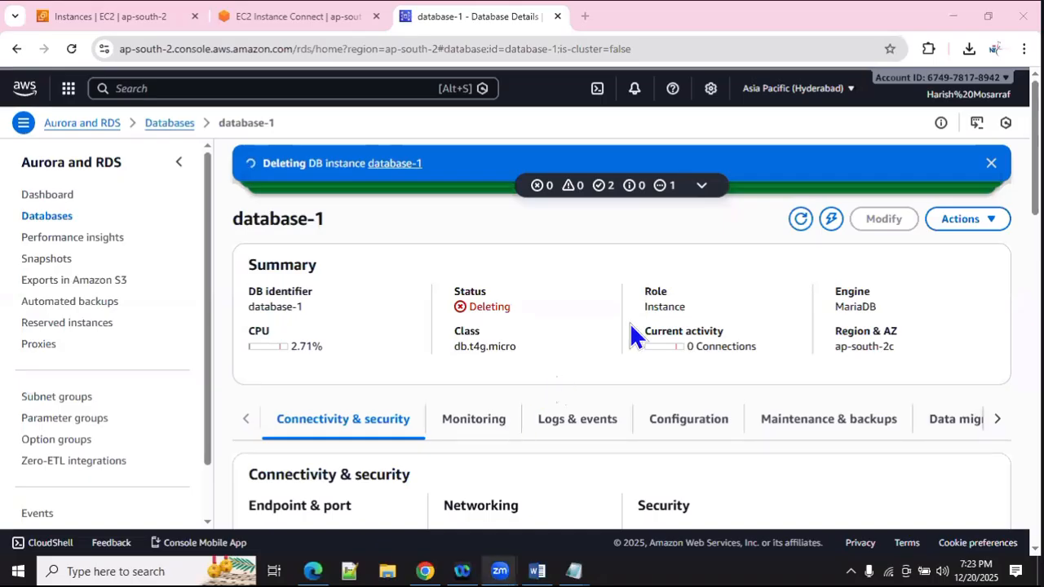
Step: Check DB_Server is shutting down, view the Account details page, then return to Console Home
left_click(110, 18)
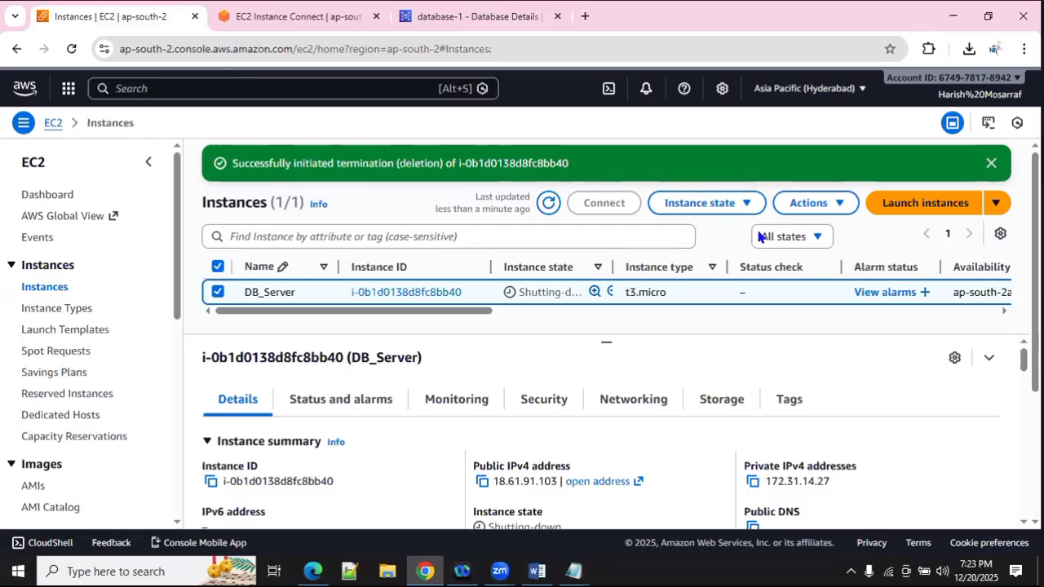
left_click(975, 93)
scroll(974, 510, "down", 1)
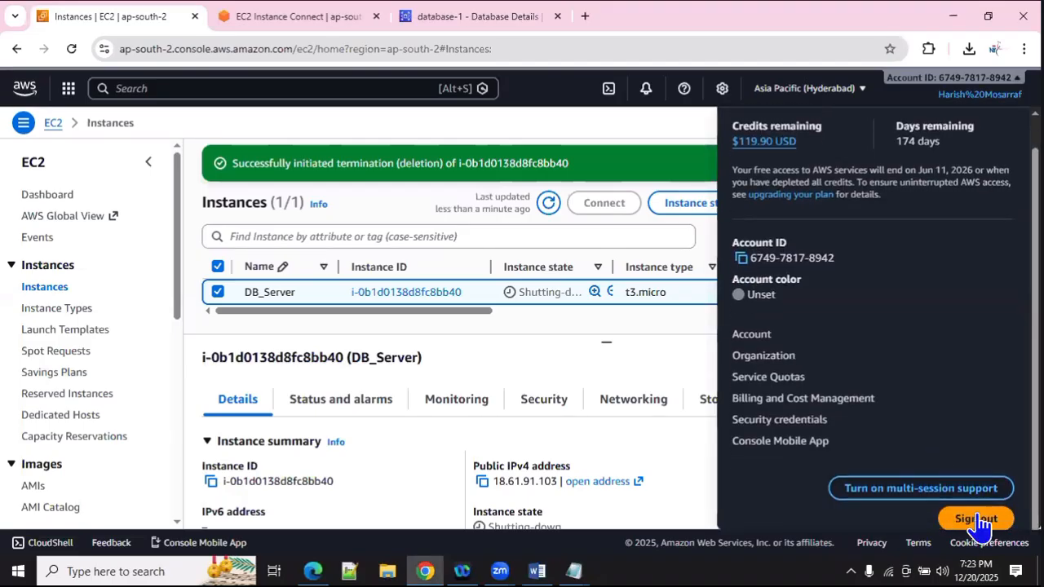
left_click(764, 335)
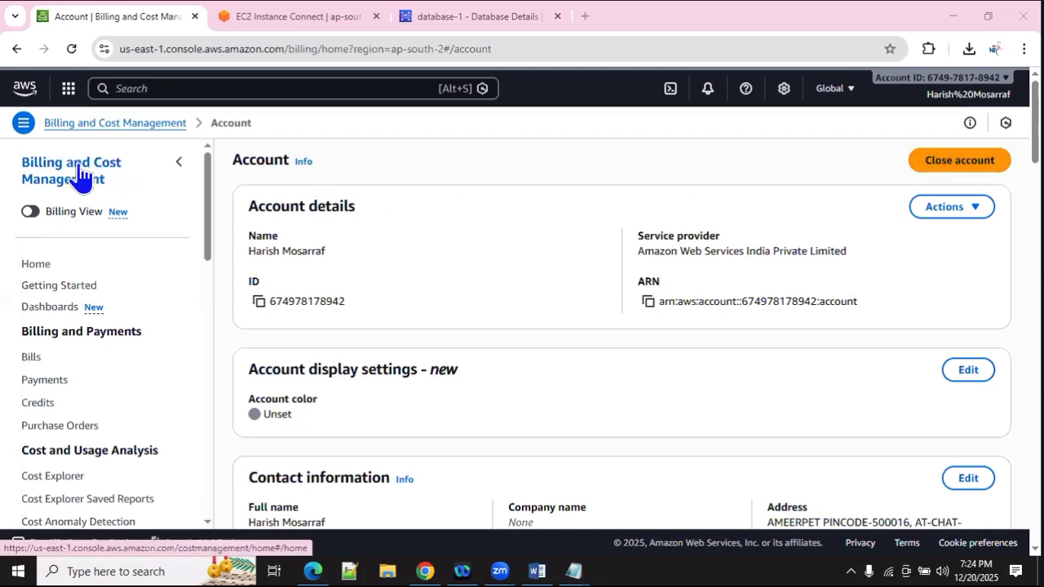
left_click(28, 89)
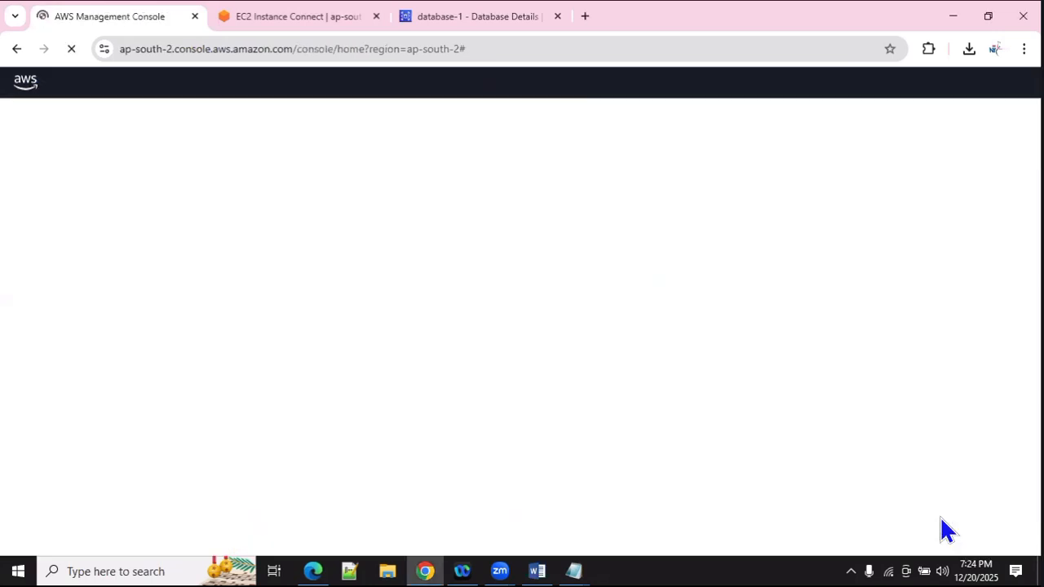